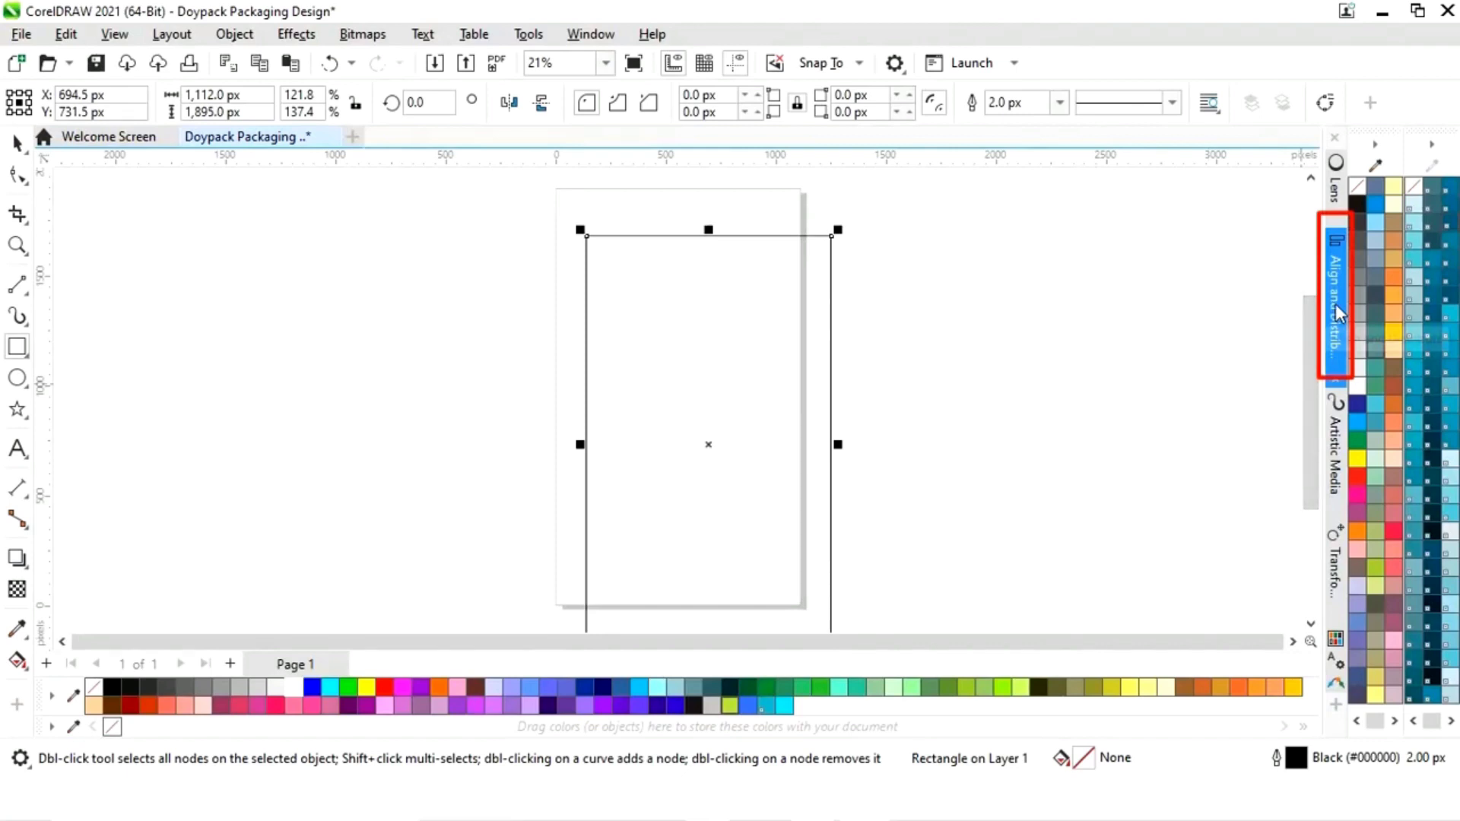
- Align the rectangle horizontally and vertically to the point X 556 px, Y 948 px so it is centred on the page
click(1336, 313)
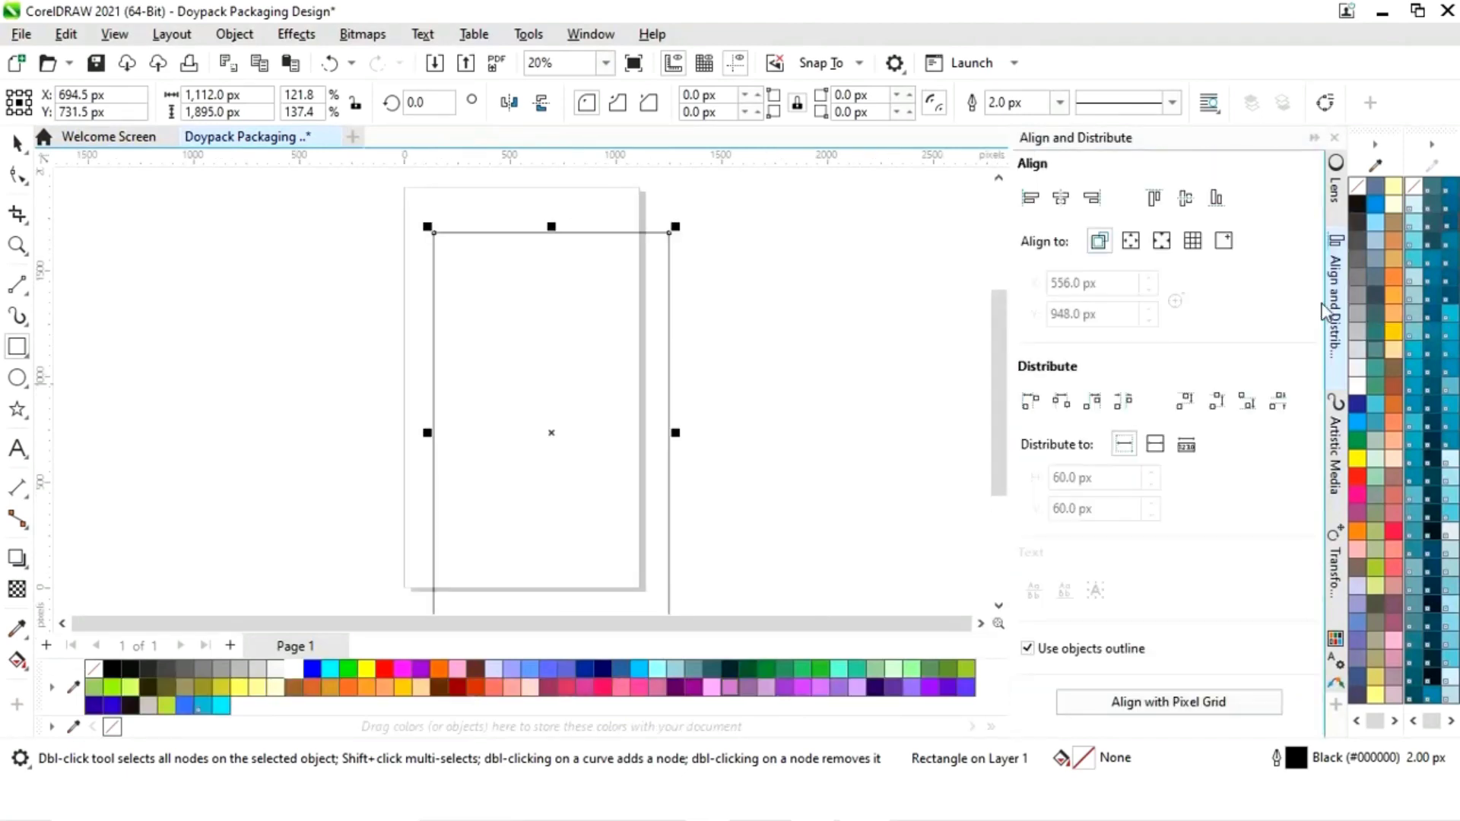
click(1227, 251)
click(1063, 202)
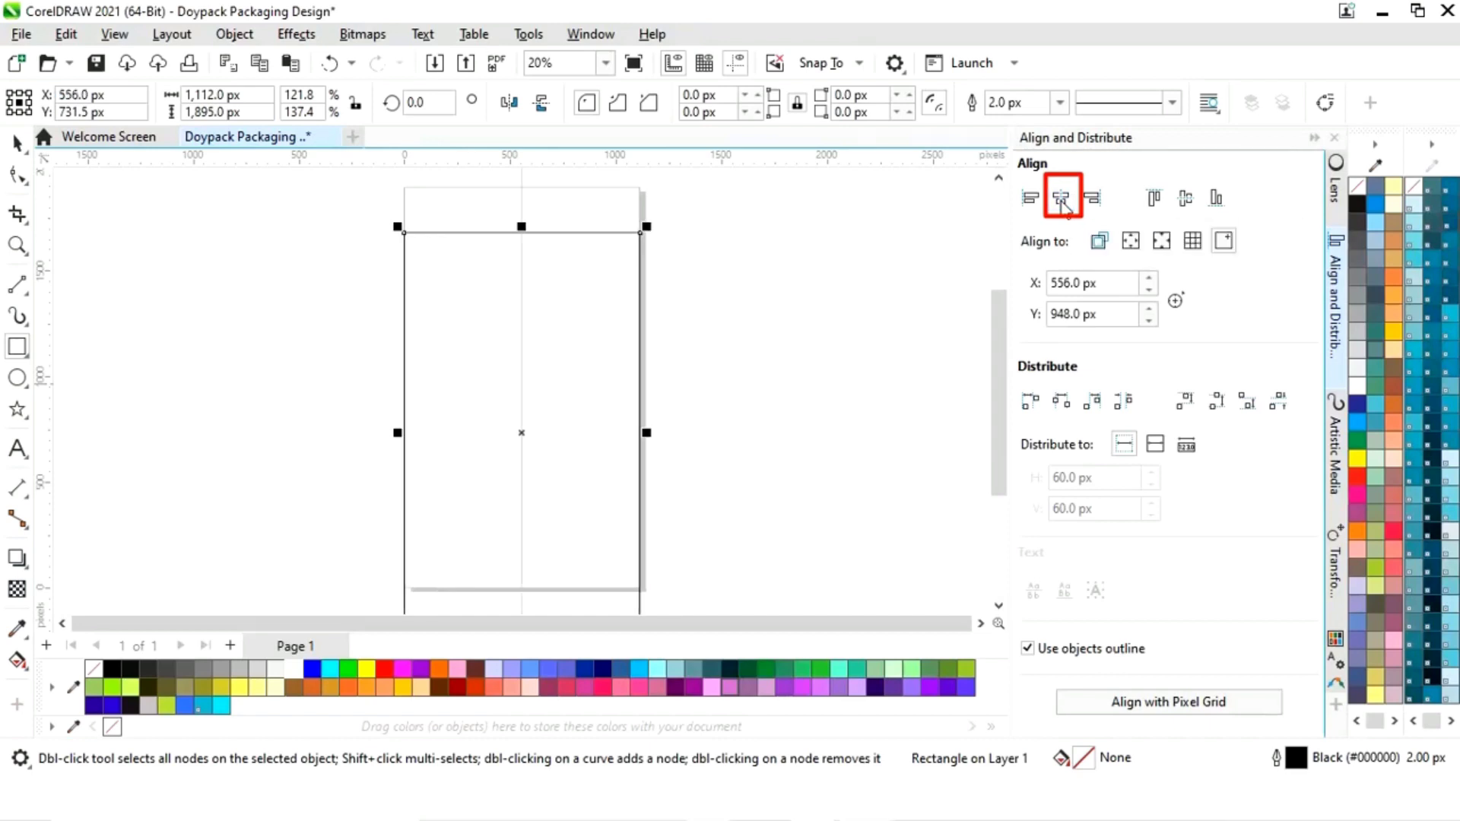
click(1187, 201)
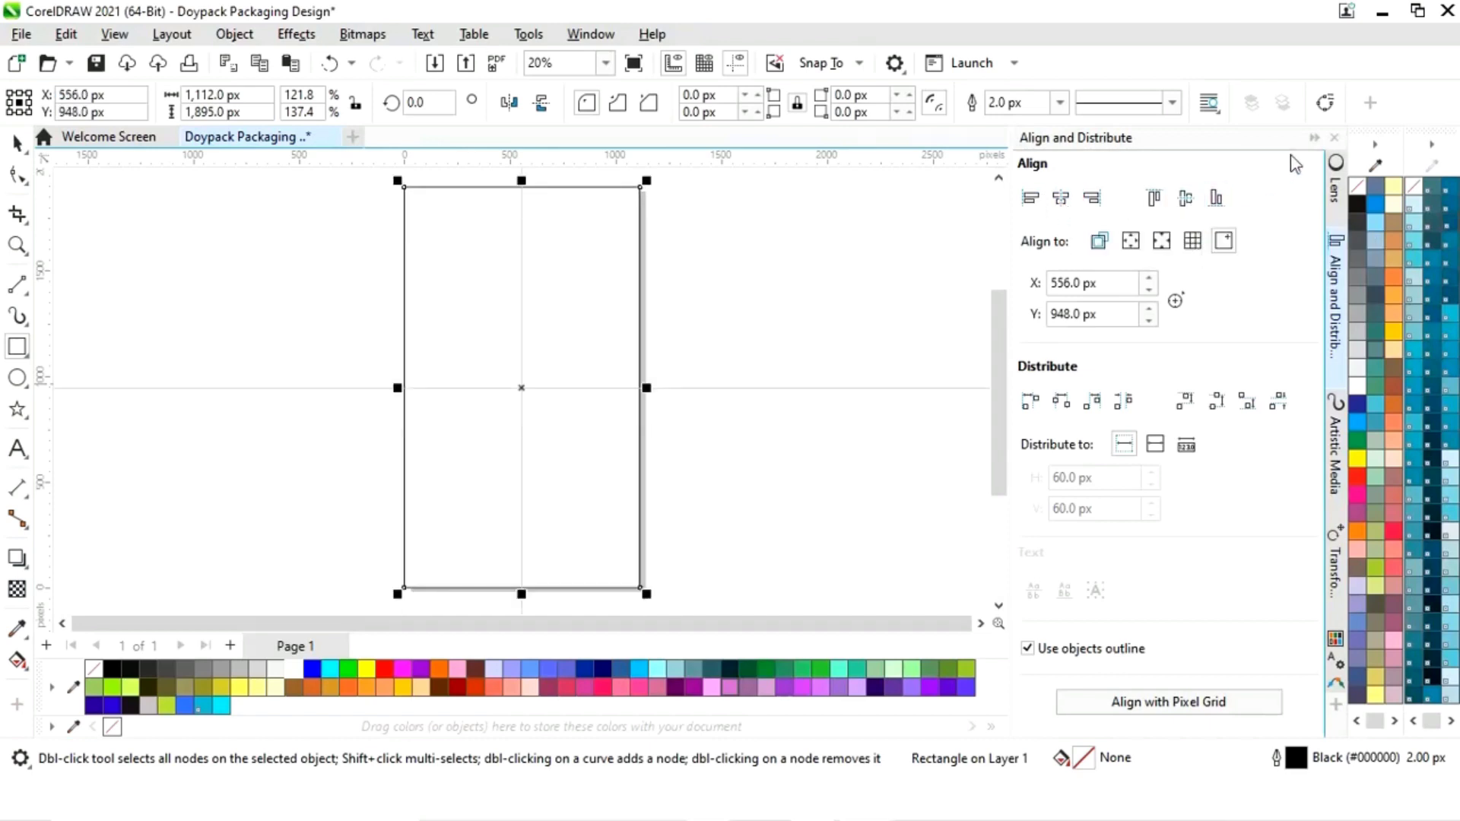
click(1314, 138)
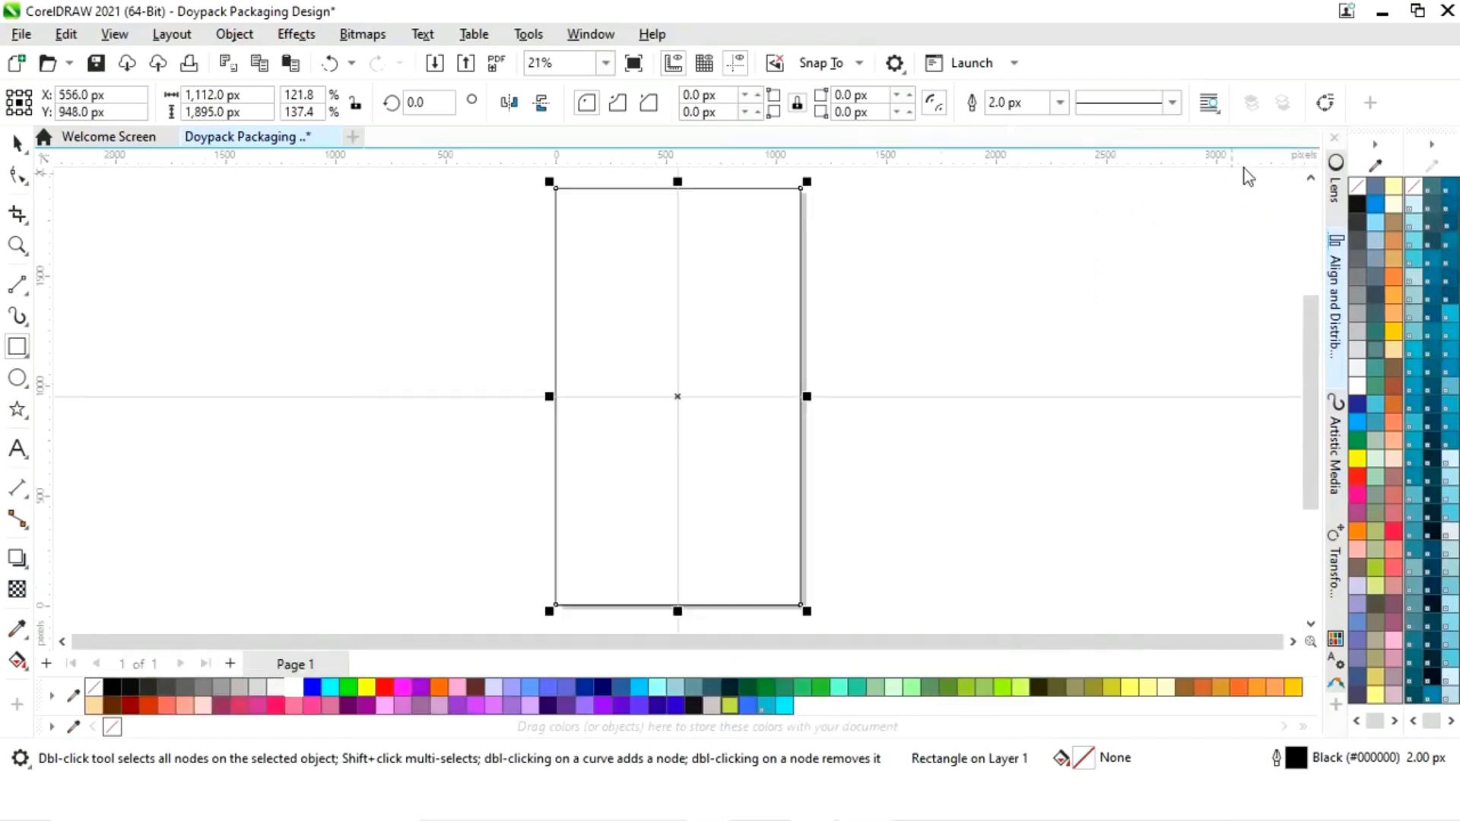
- Make a shorter copy of the page-sized rectangle, about 1,352.5 px high, anchored at the page's bottom edge
click(16, 144)
click(362, 349)
click(686, 263)
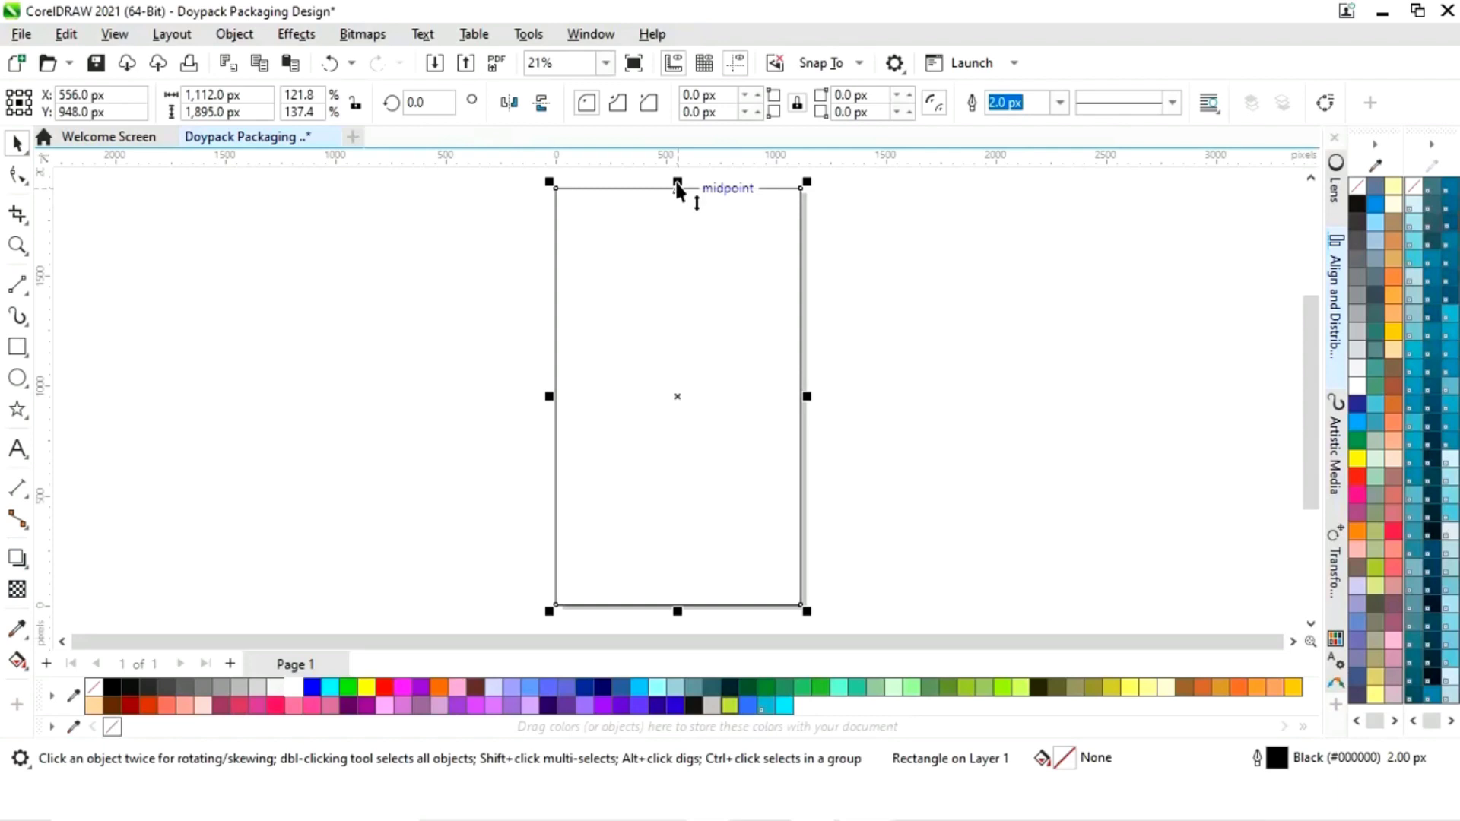
drag(677, 188, 674, 302)
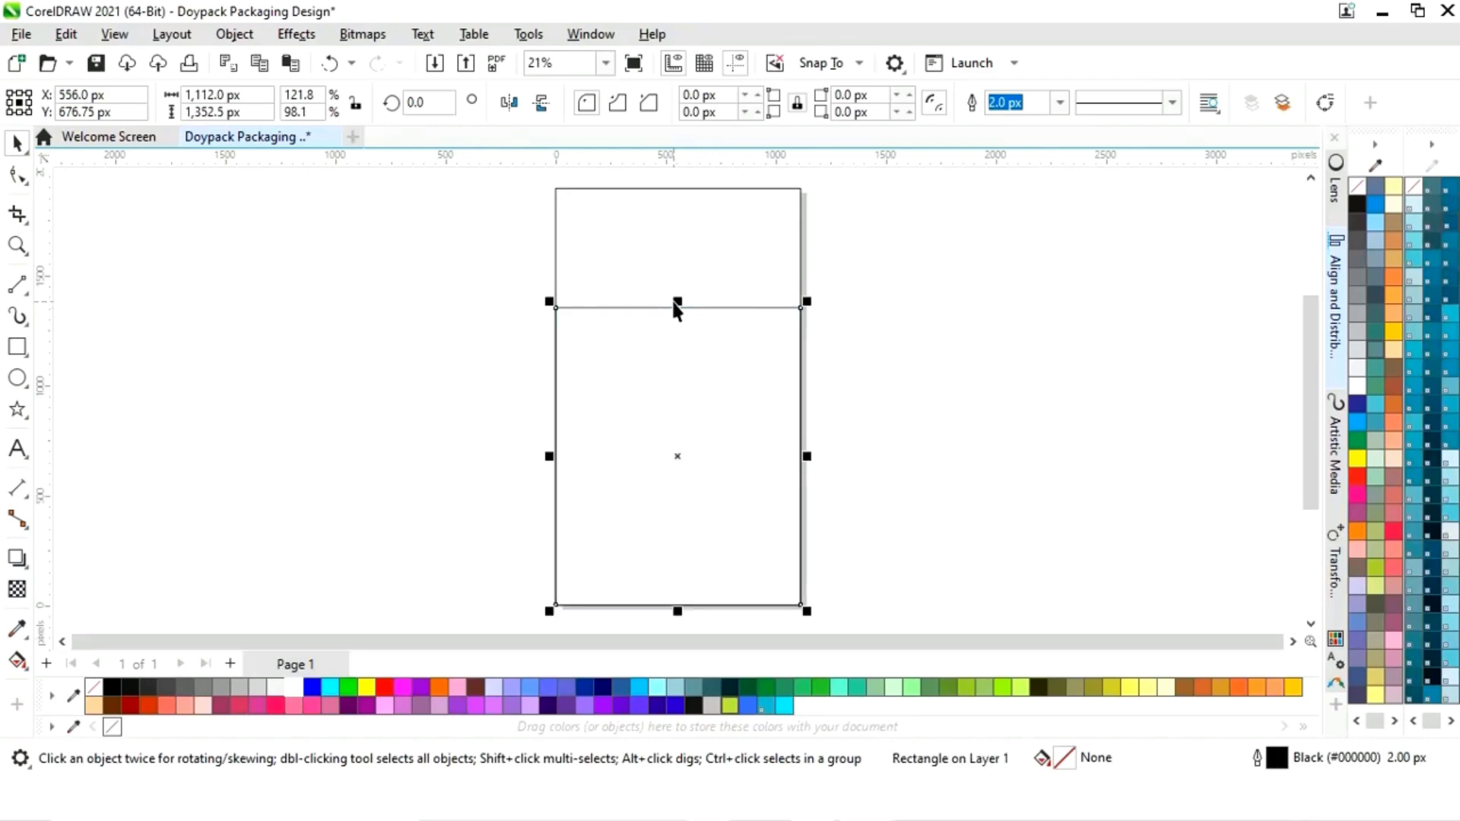
- Convert the shorter rectangle to curves and slant its top edge by lowering the left corner node and raising the right one
right_click(681, 461)
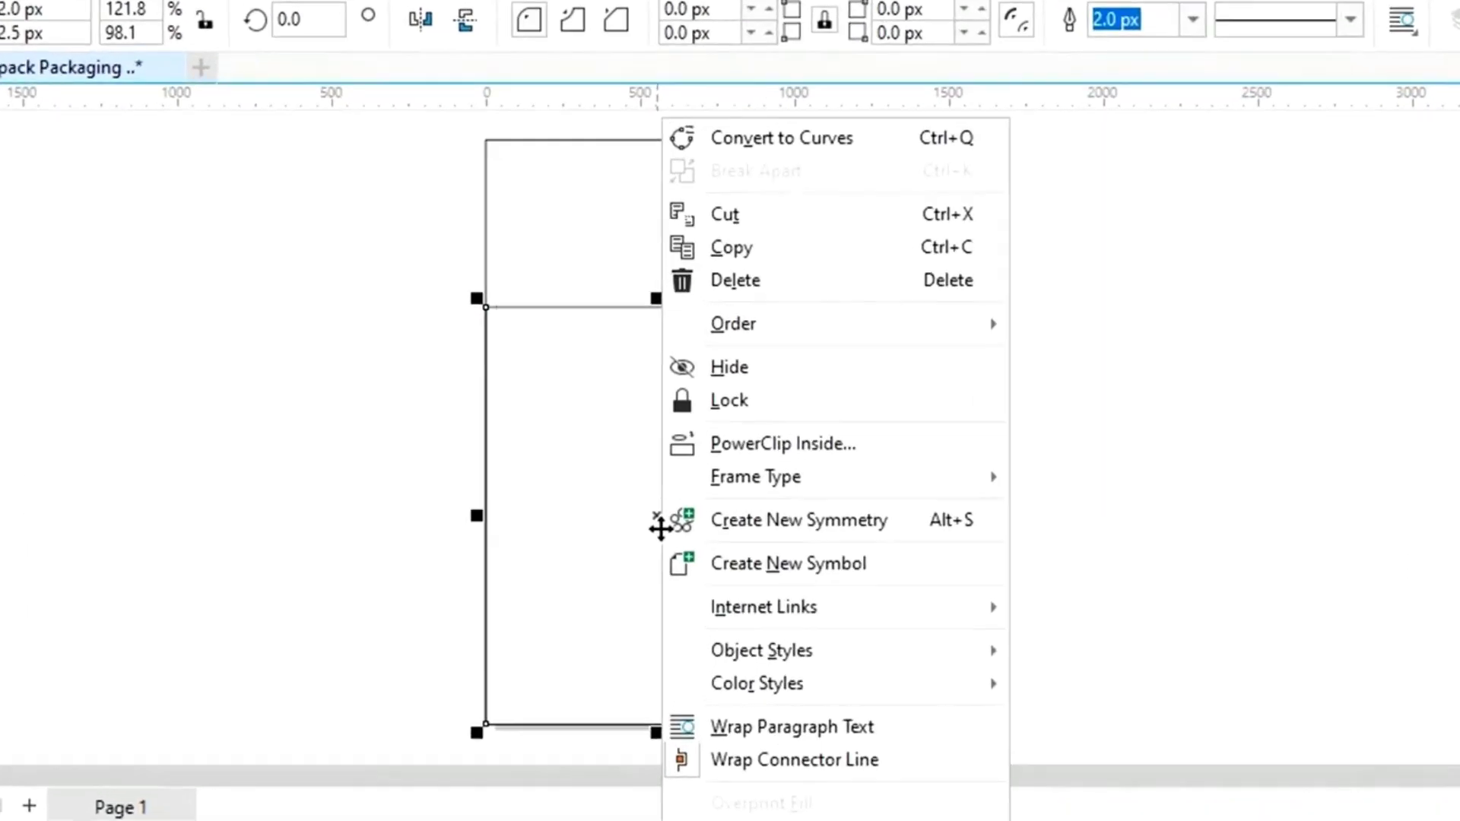
click(838, 112)
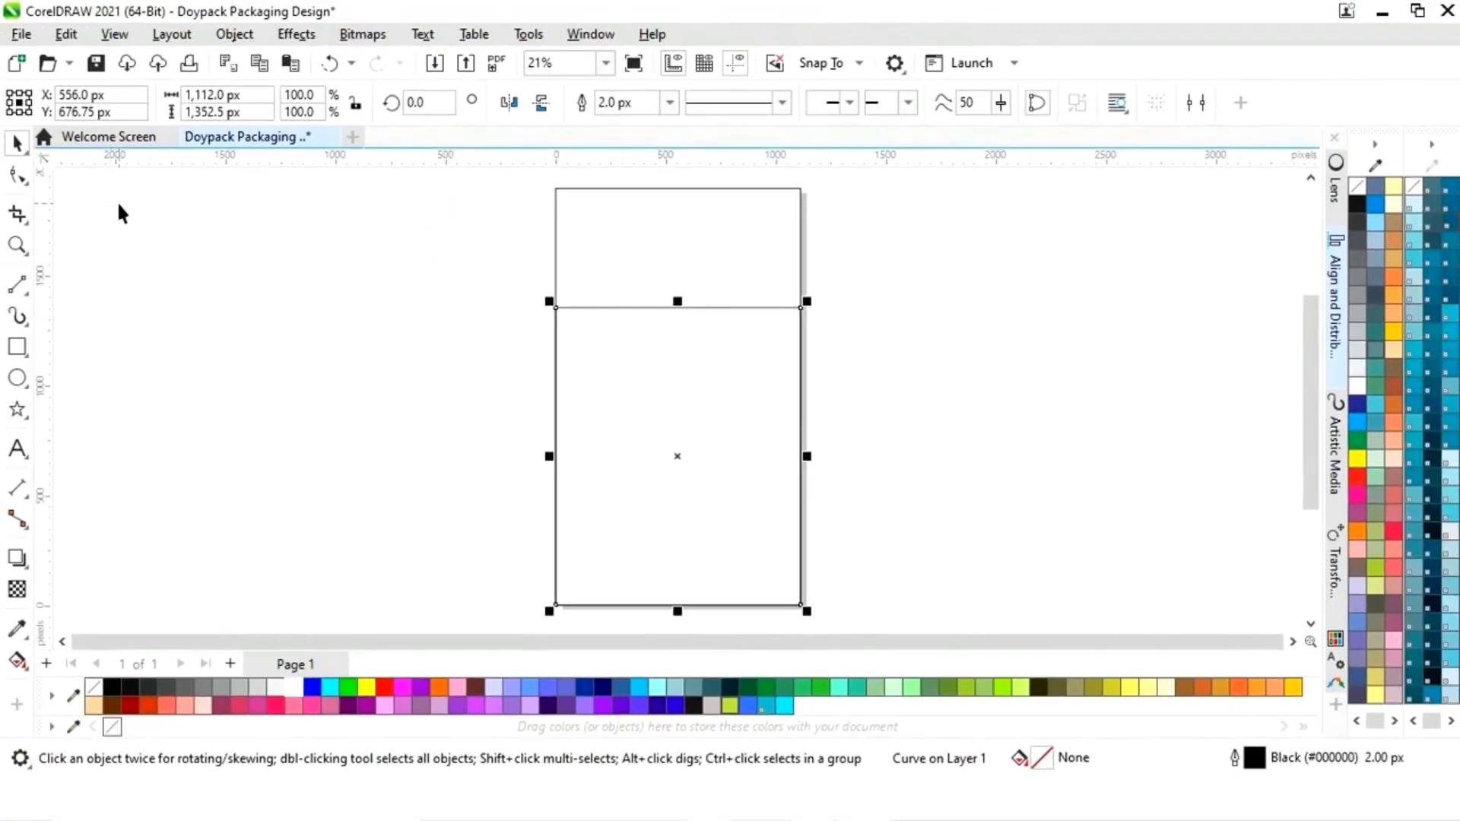
click(18, 180)
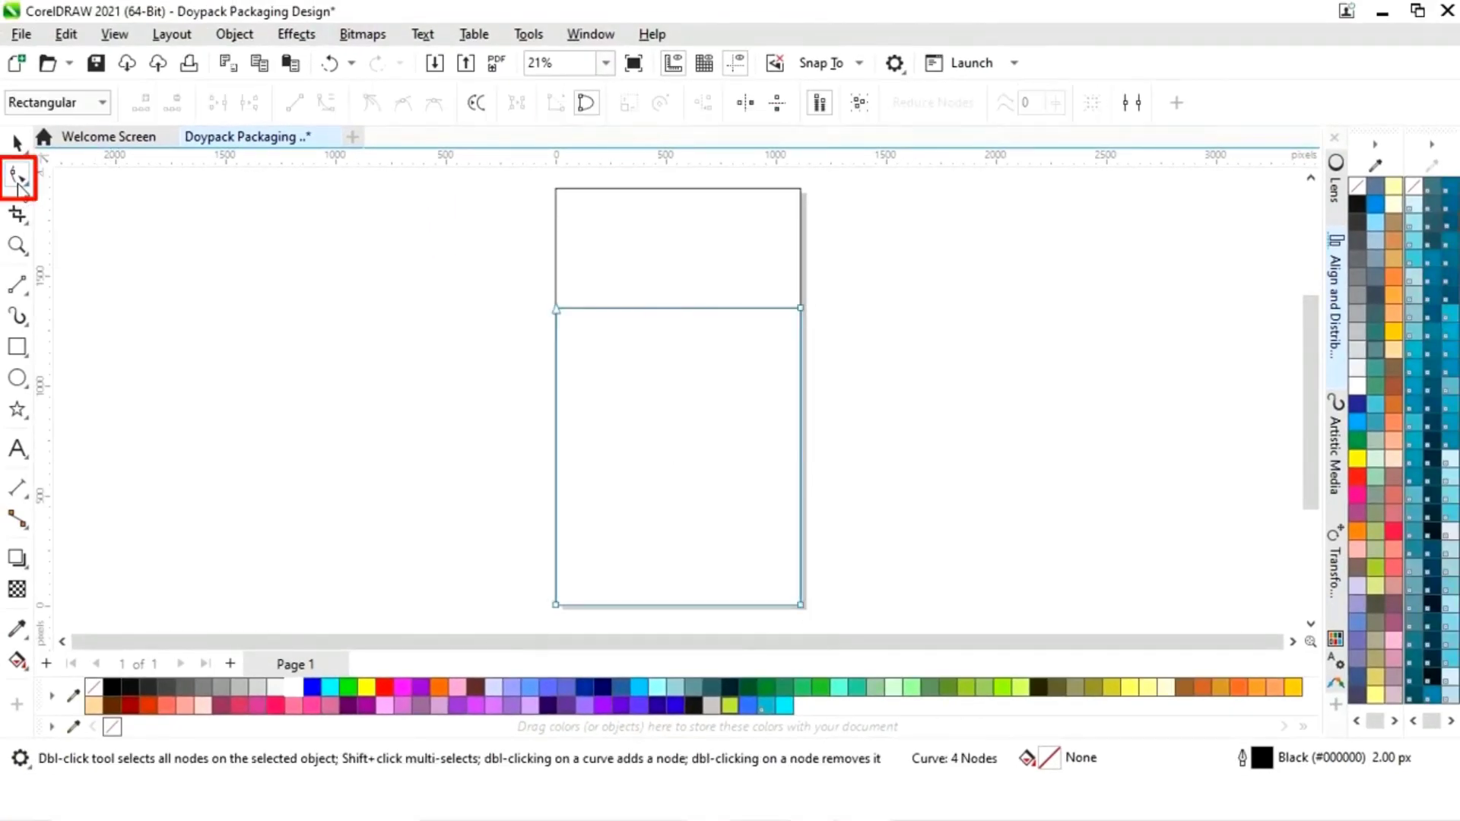
click(556, 309)
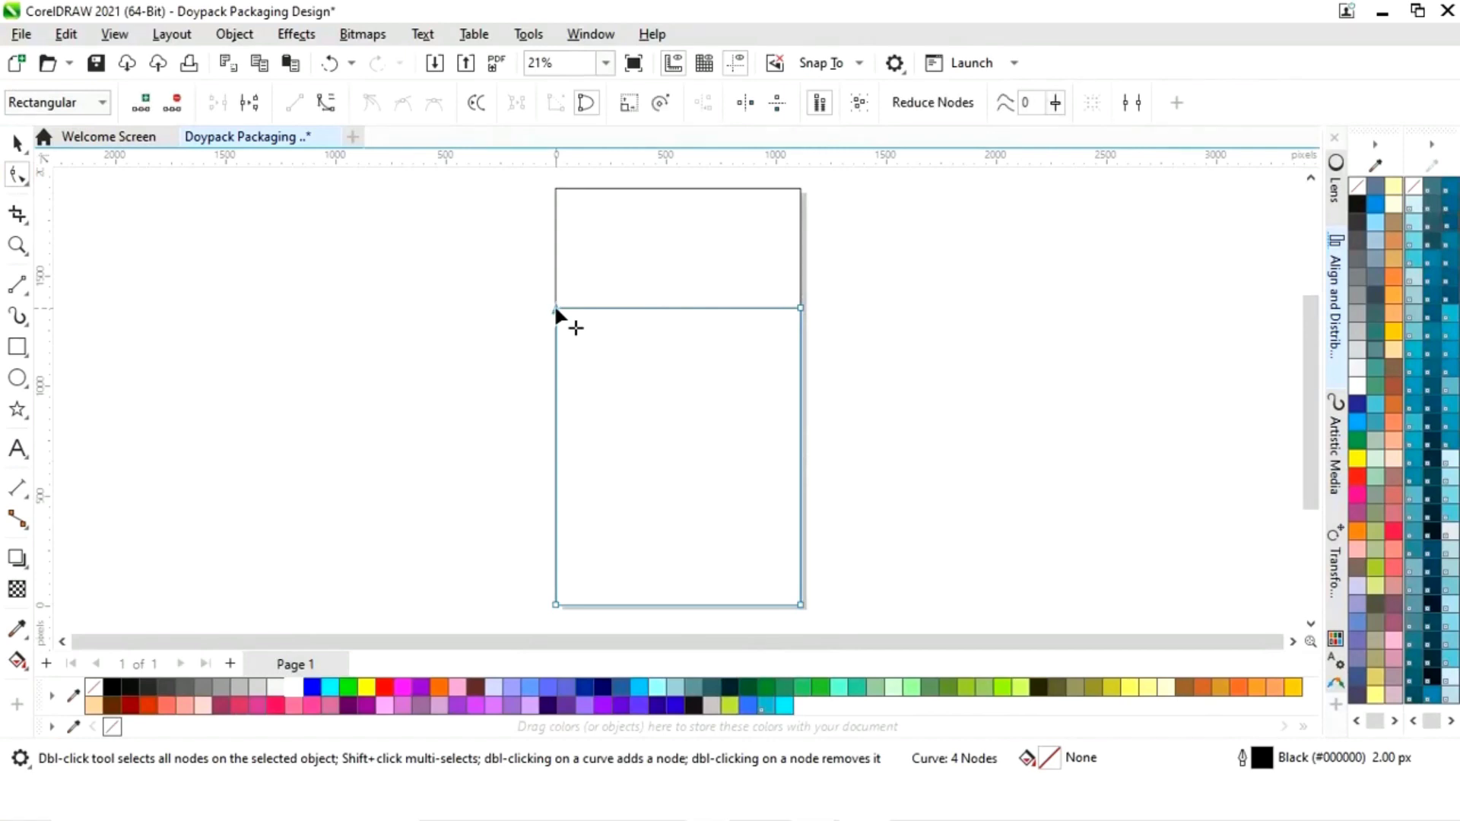
drag(556, 309, 558, 346)
drag(800, 308, 801, 267)
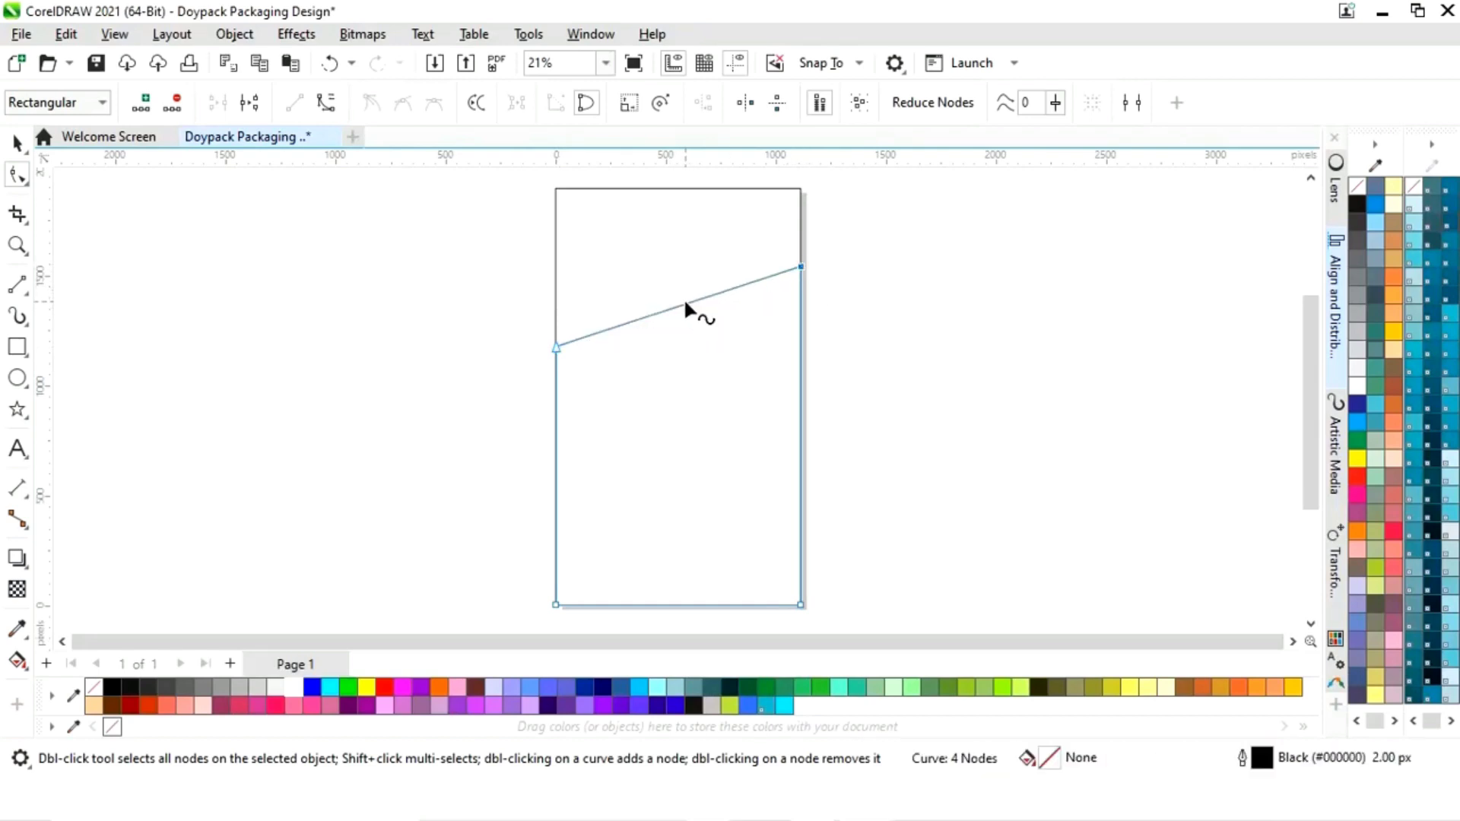
- Convert the slanted top edge to a curve and shape it into an S-wave, arching the left part up and the right part down
click(685, 304)
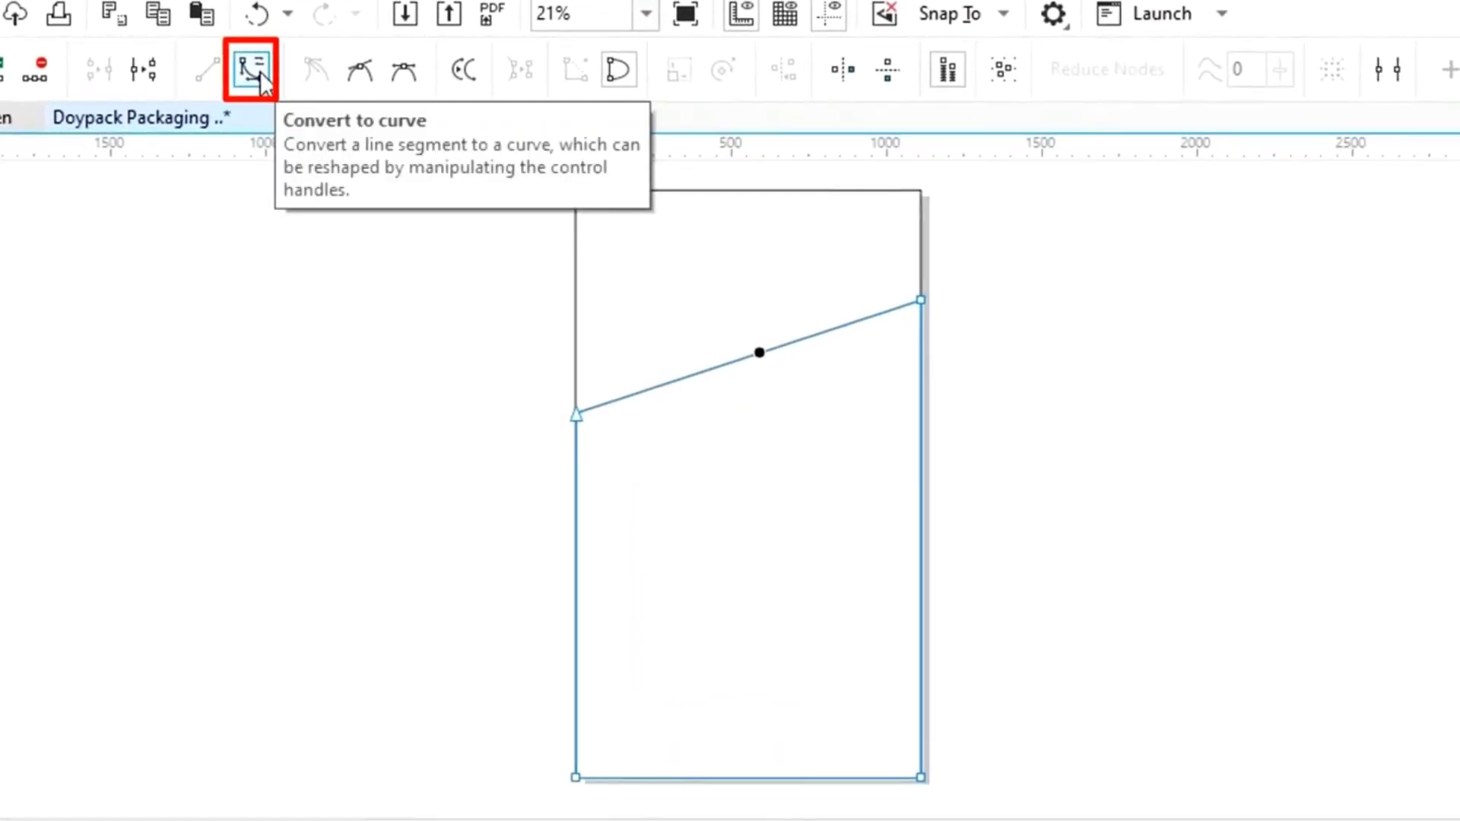
click(252, 69)
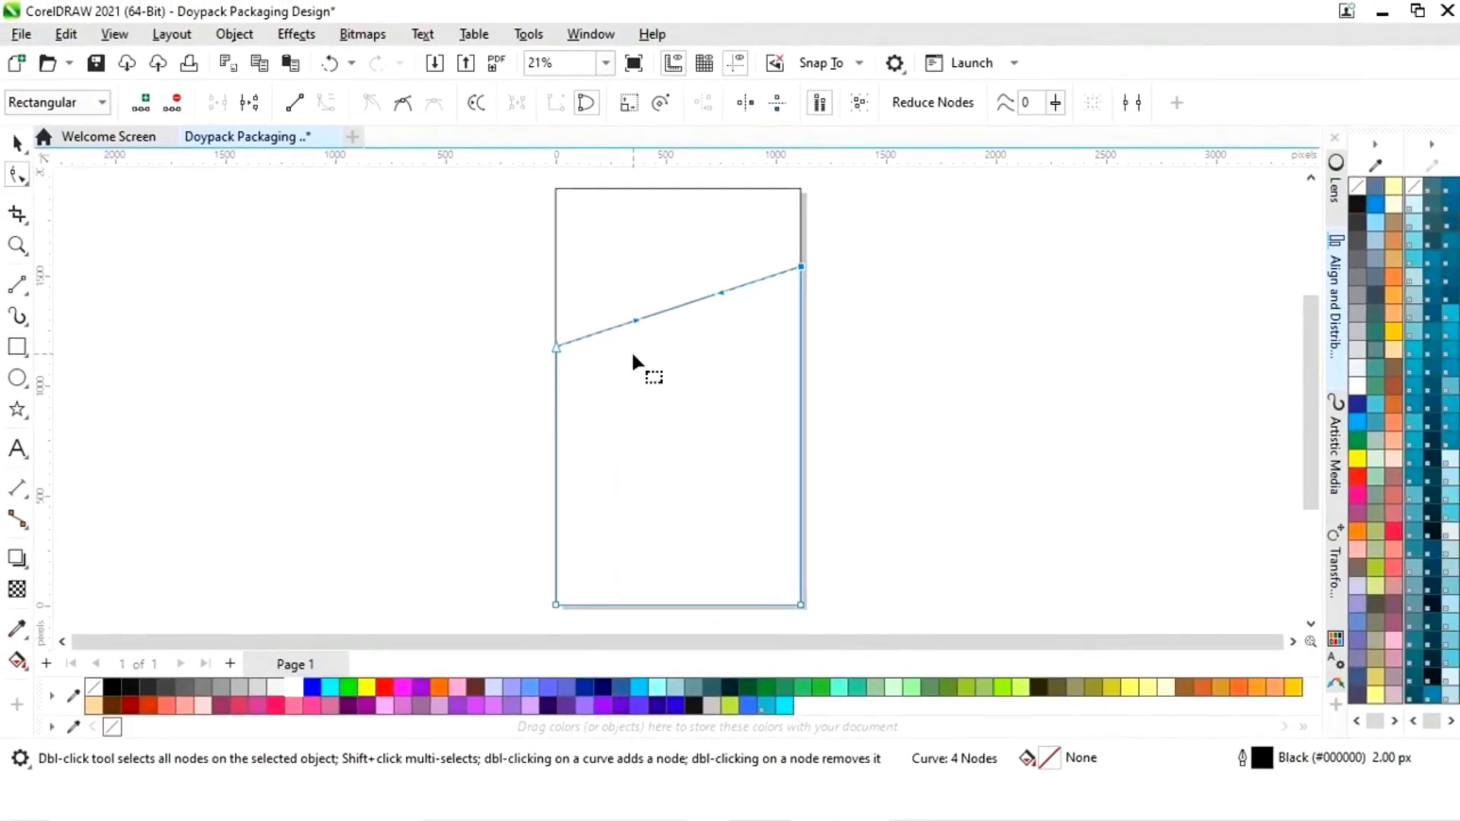
drag(635, 323, 626, 272)
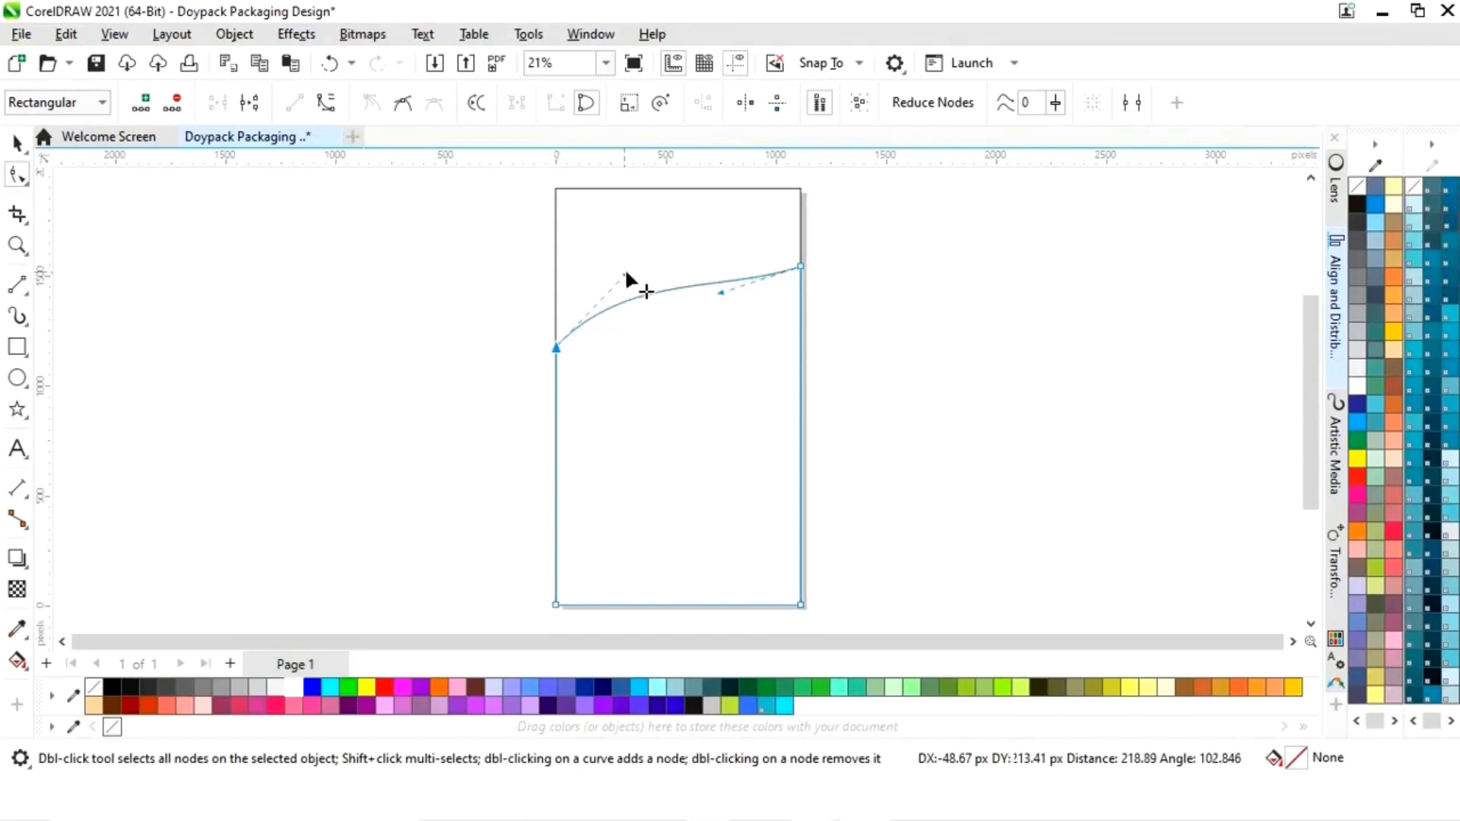
drag(722, 290, 716, 325)
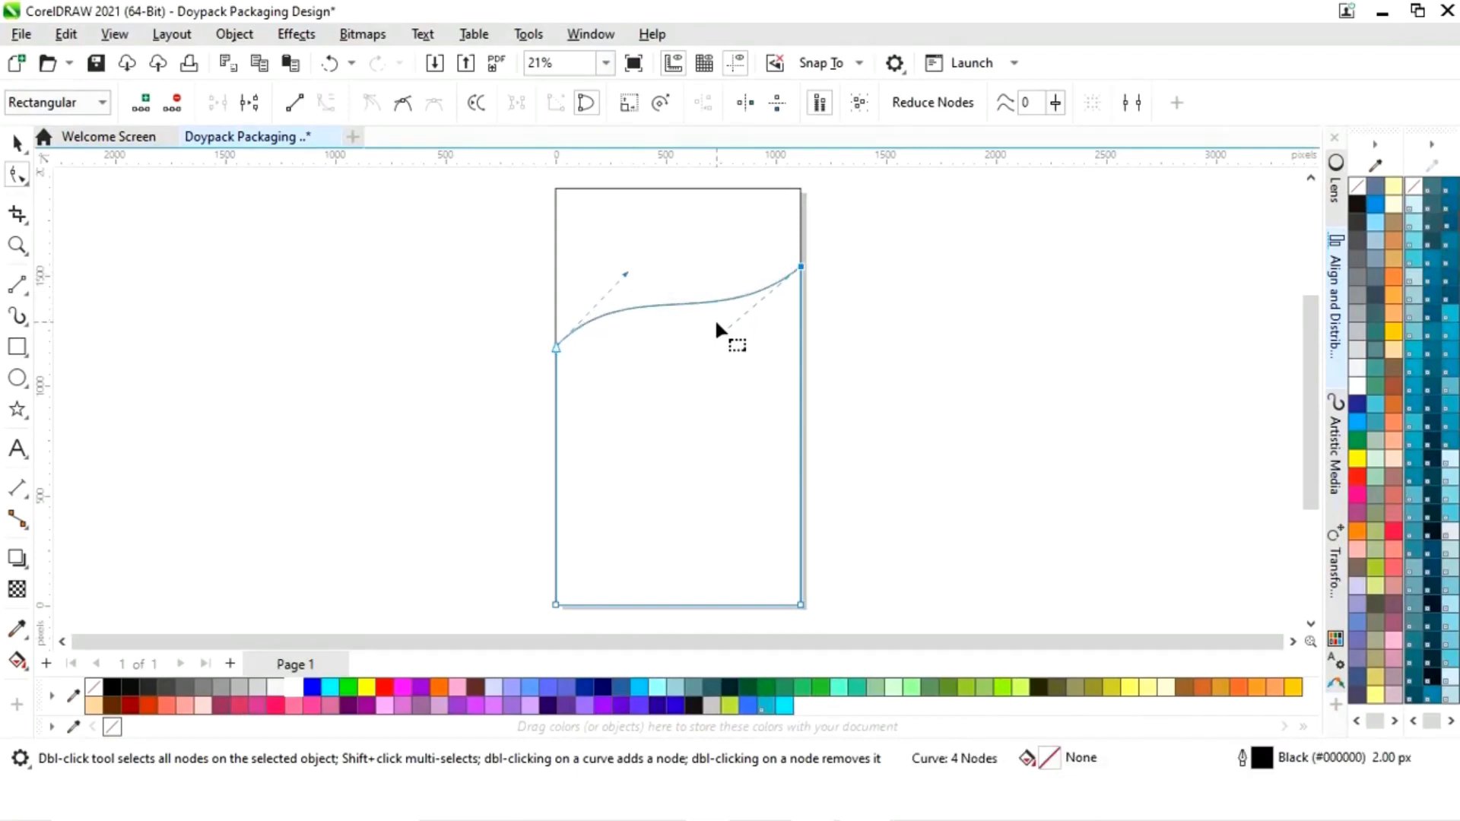
drag(716, 323, 727, 344)
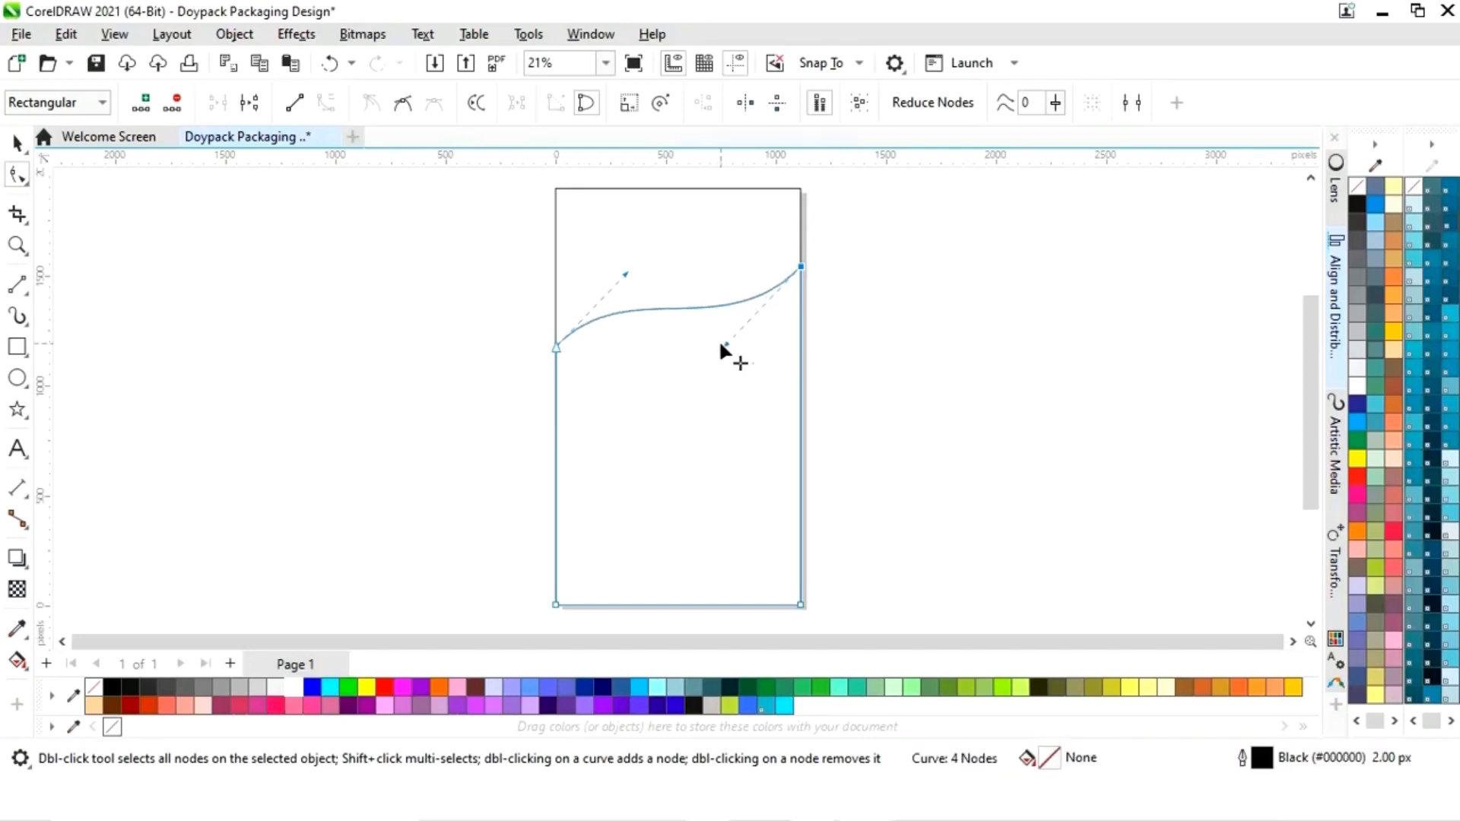
click(555, 346)
click(16, 142)
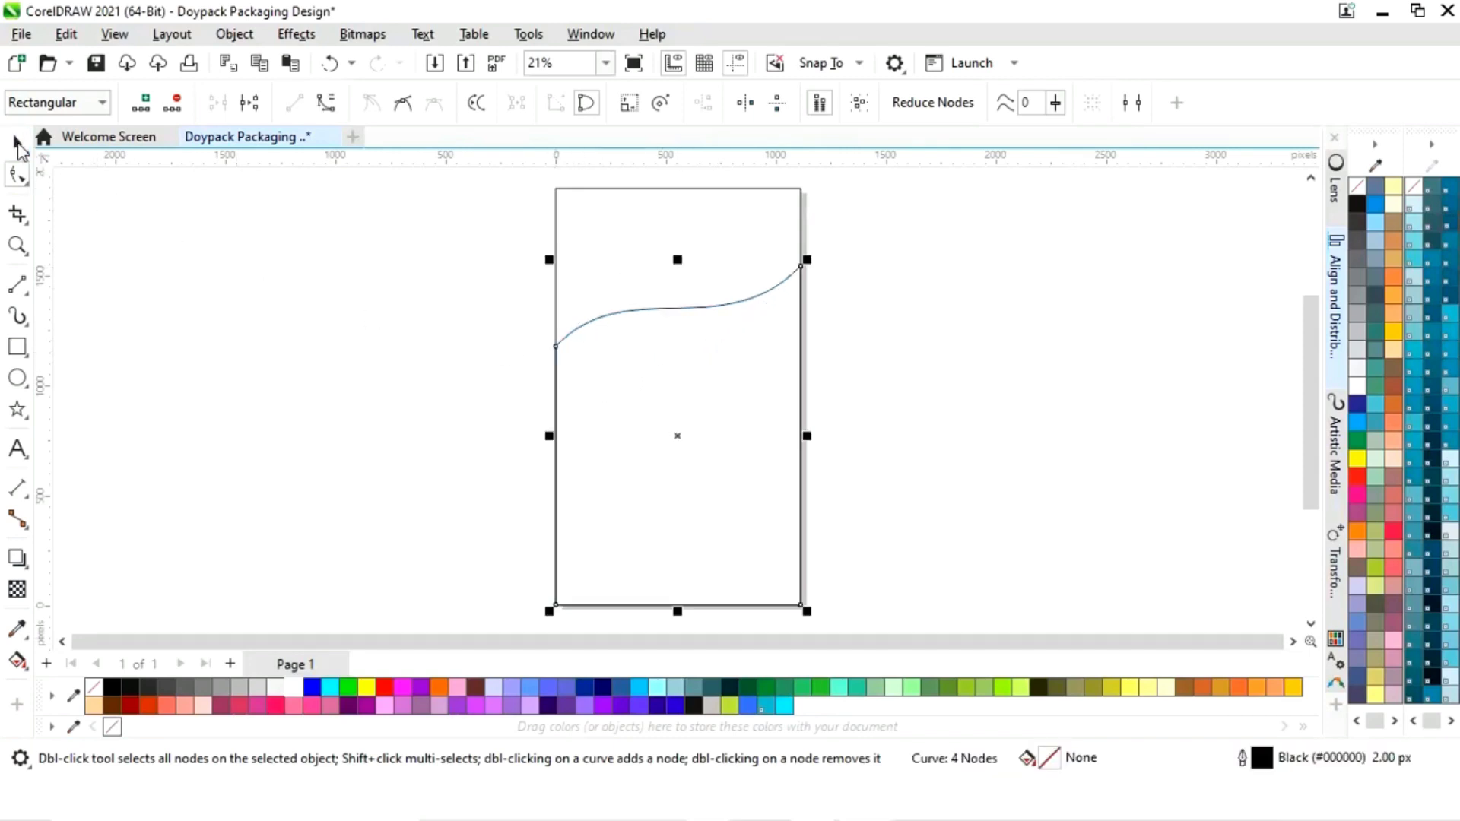
- Fill the wave-topped shape with red (#FF0000) and remove its outline
click(376, 326)
click(730, 479)
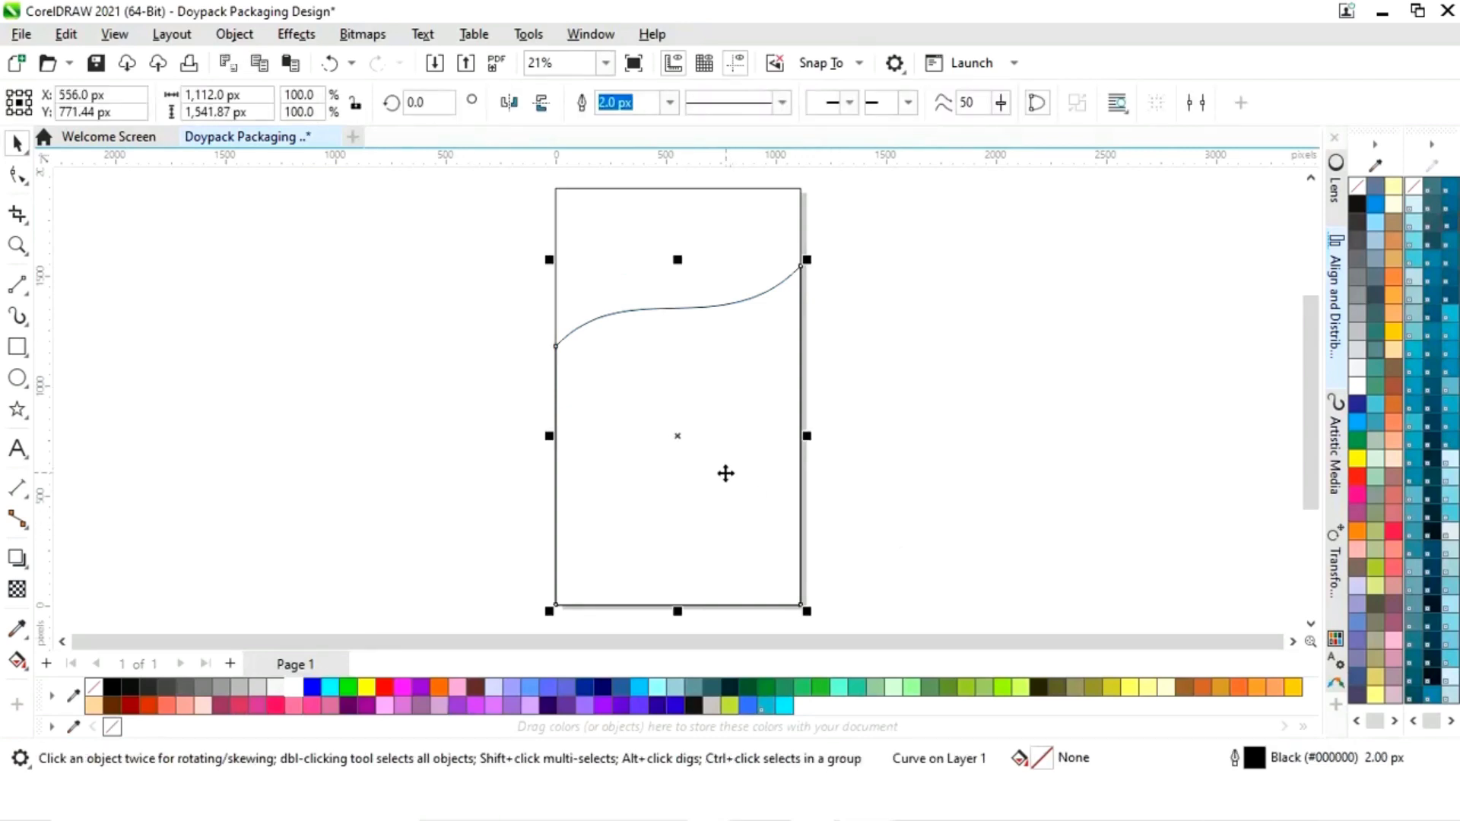
click(385, 688)
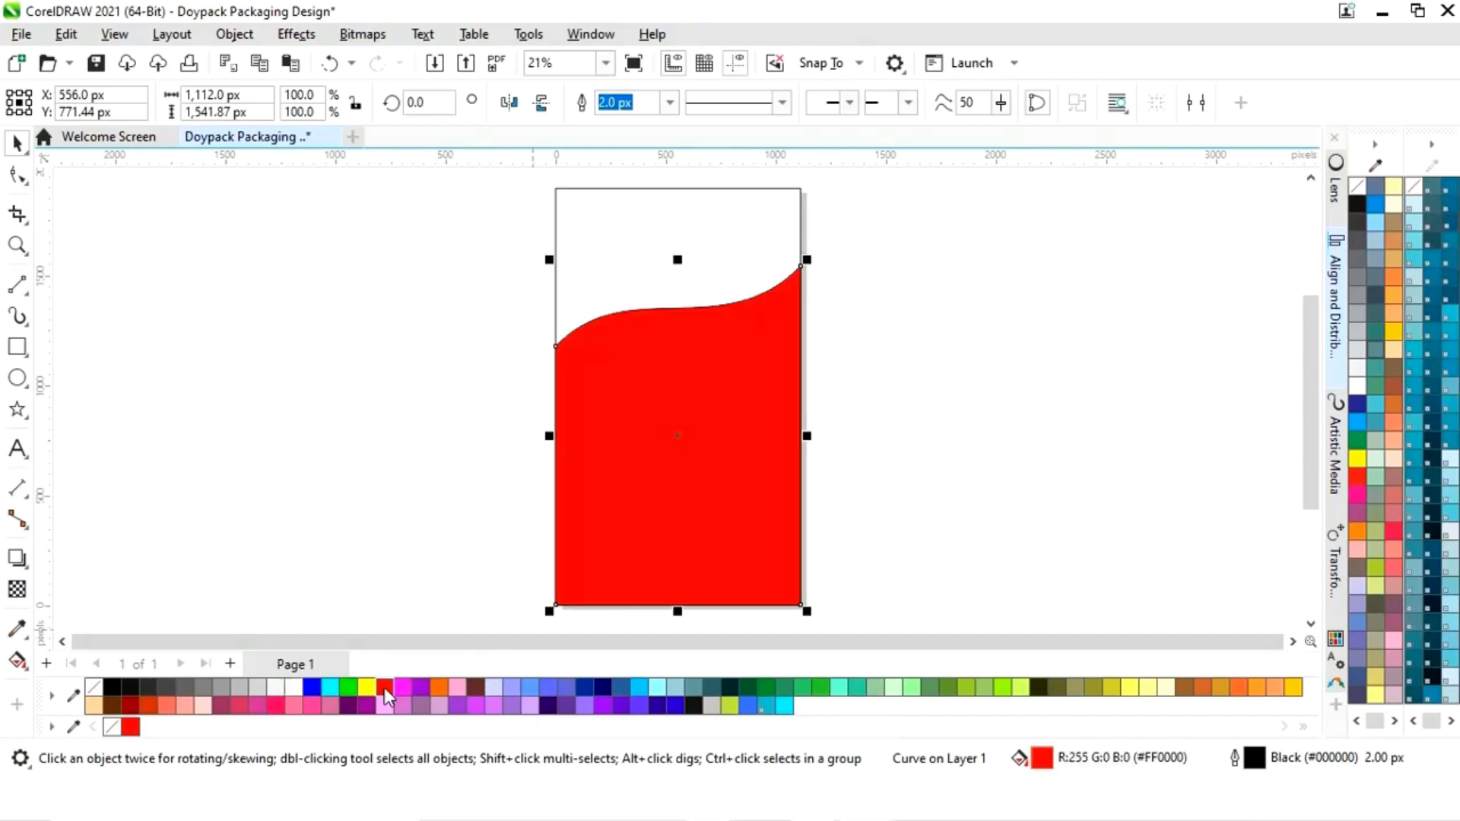
right_click(94, 687)
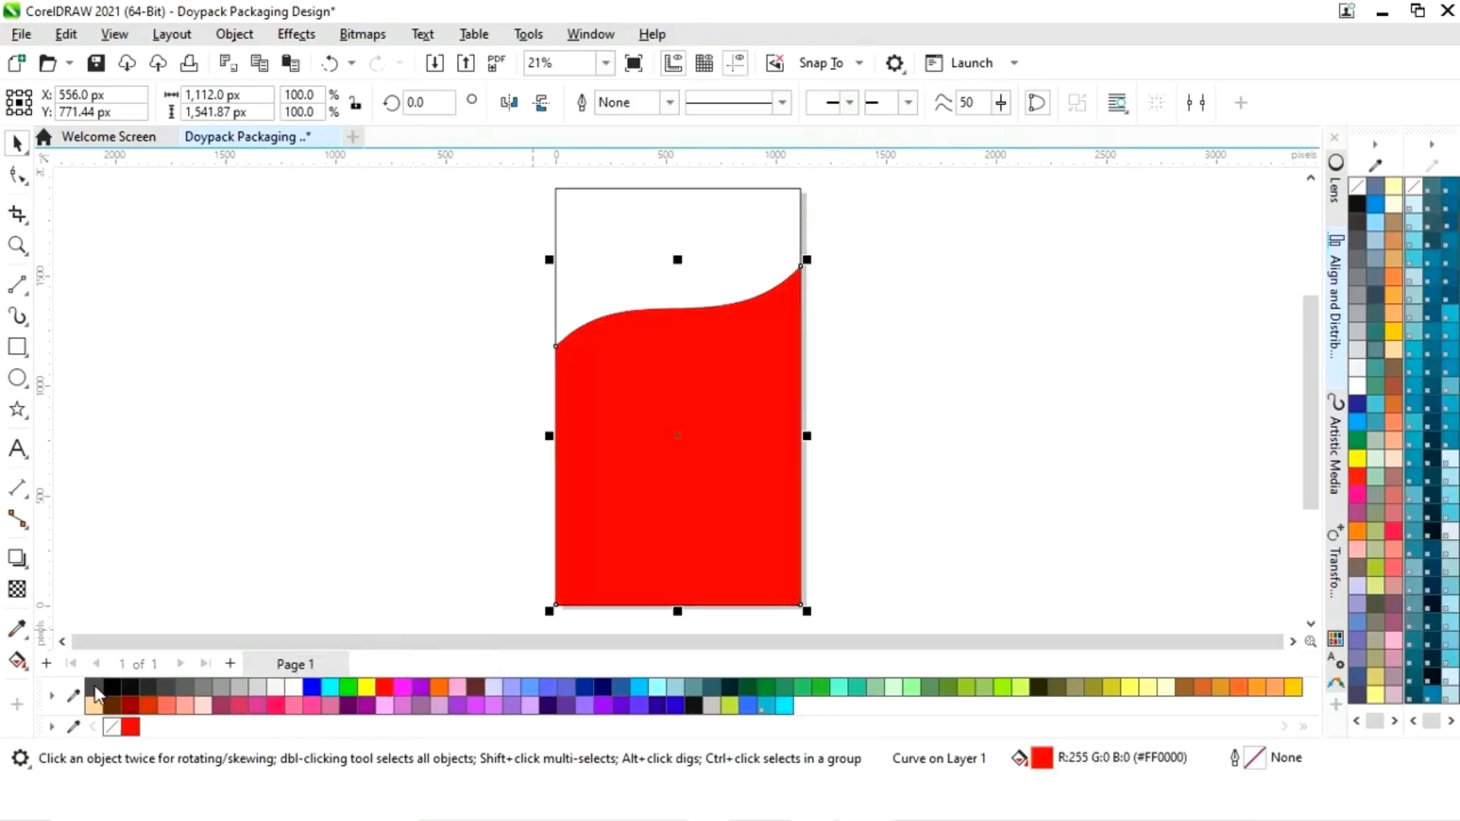
- Fill the page-sized background rectangle with white
click(281, 537)
click(669, 256)
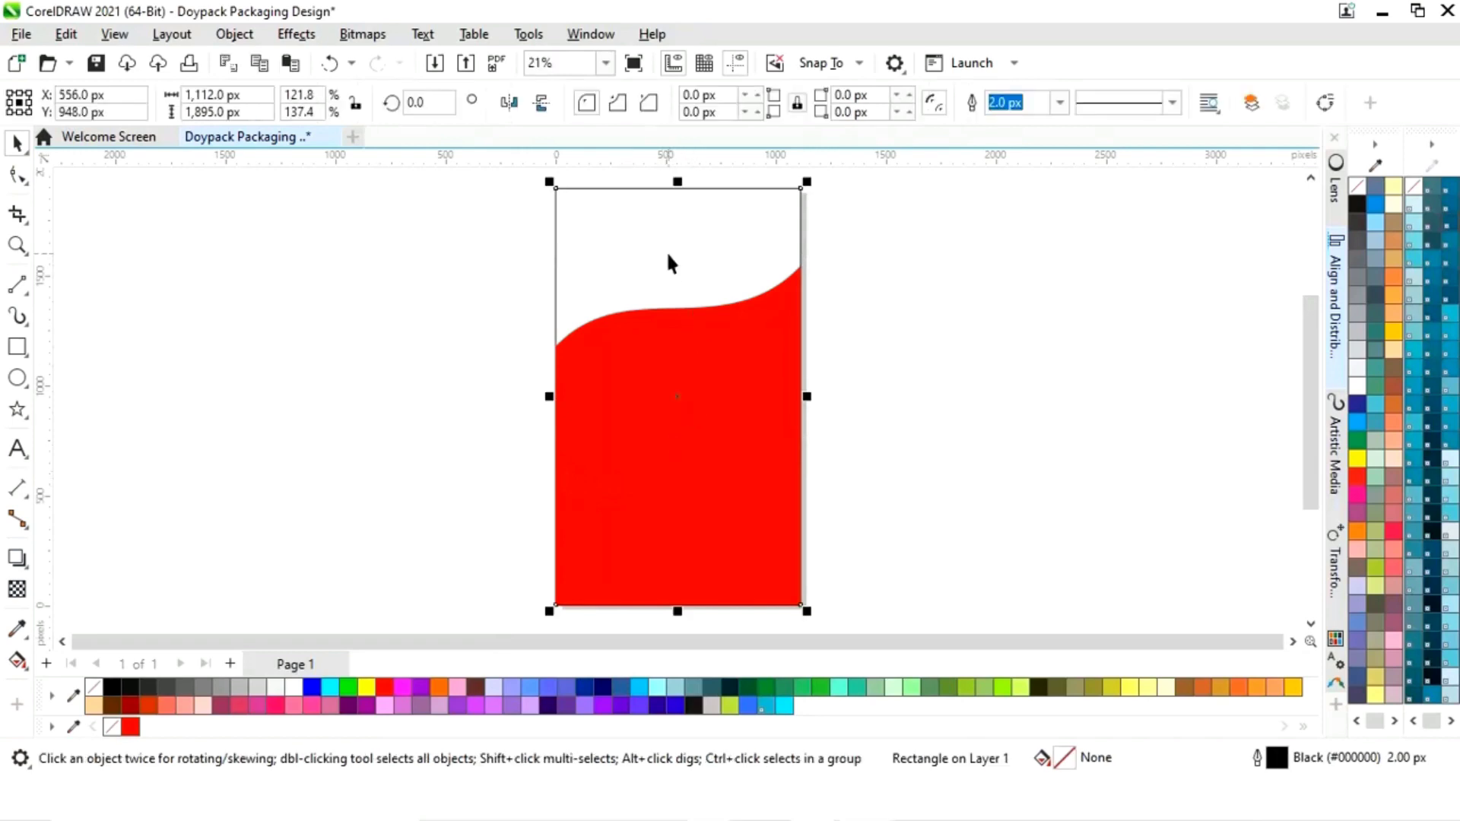
click(295, 687)
click(269, 547)
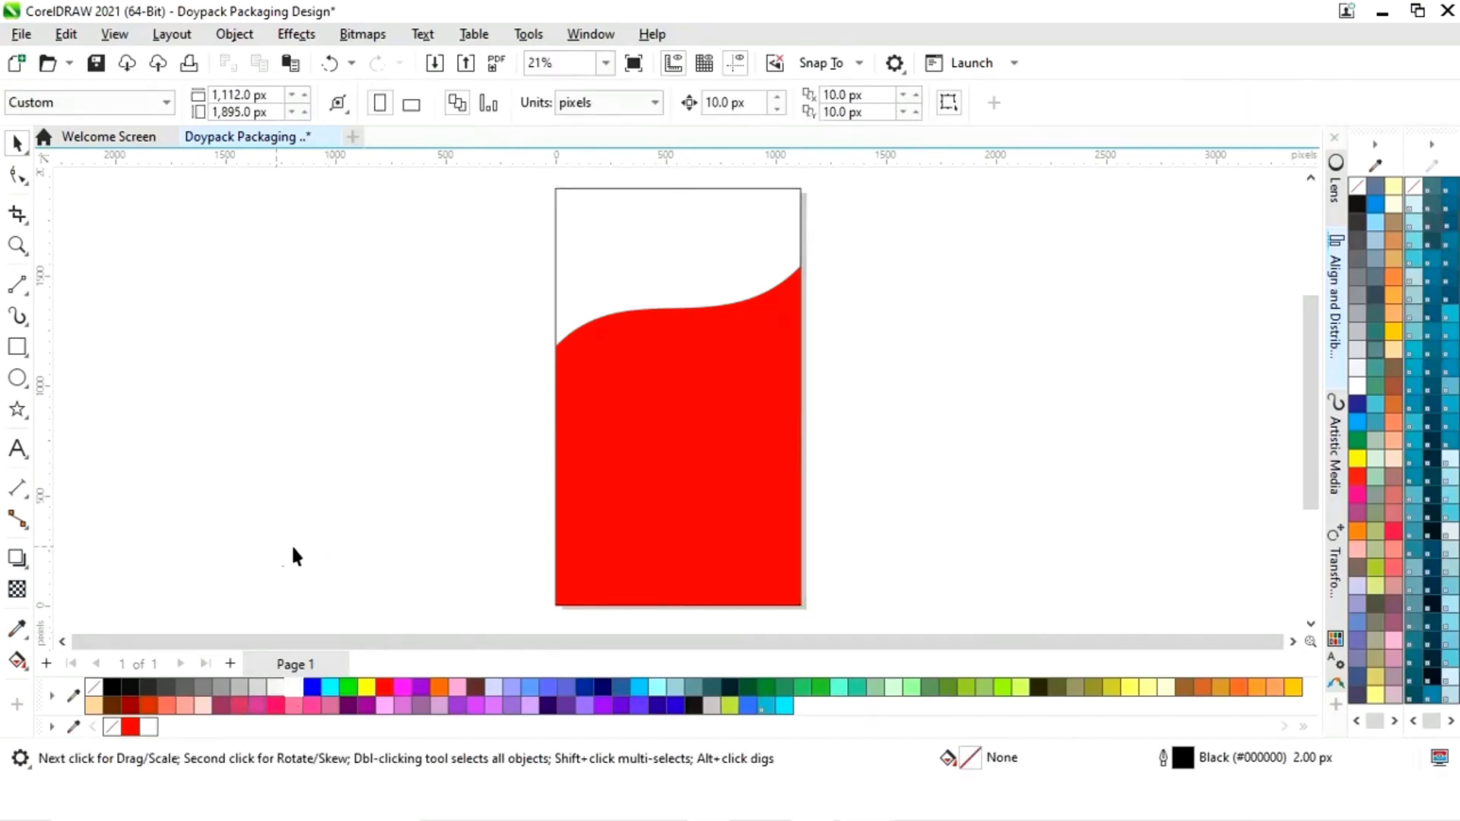
- Import Sauce.png, Chillies.png, Tomatoes.png and Samosa.png from the Images folder into the empty area beside the page
key(alt+Tab)
click(850, 298)
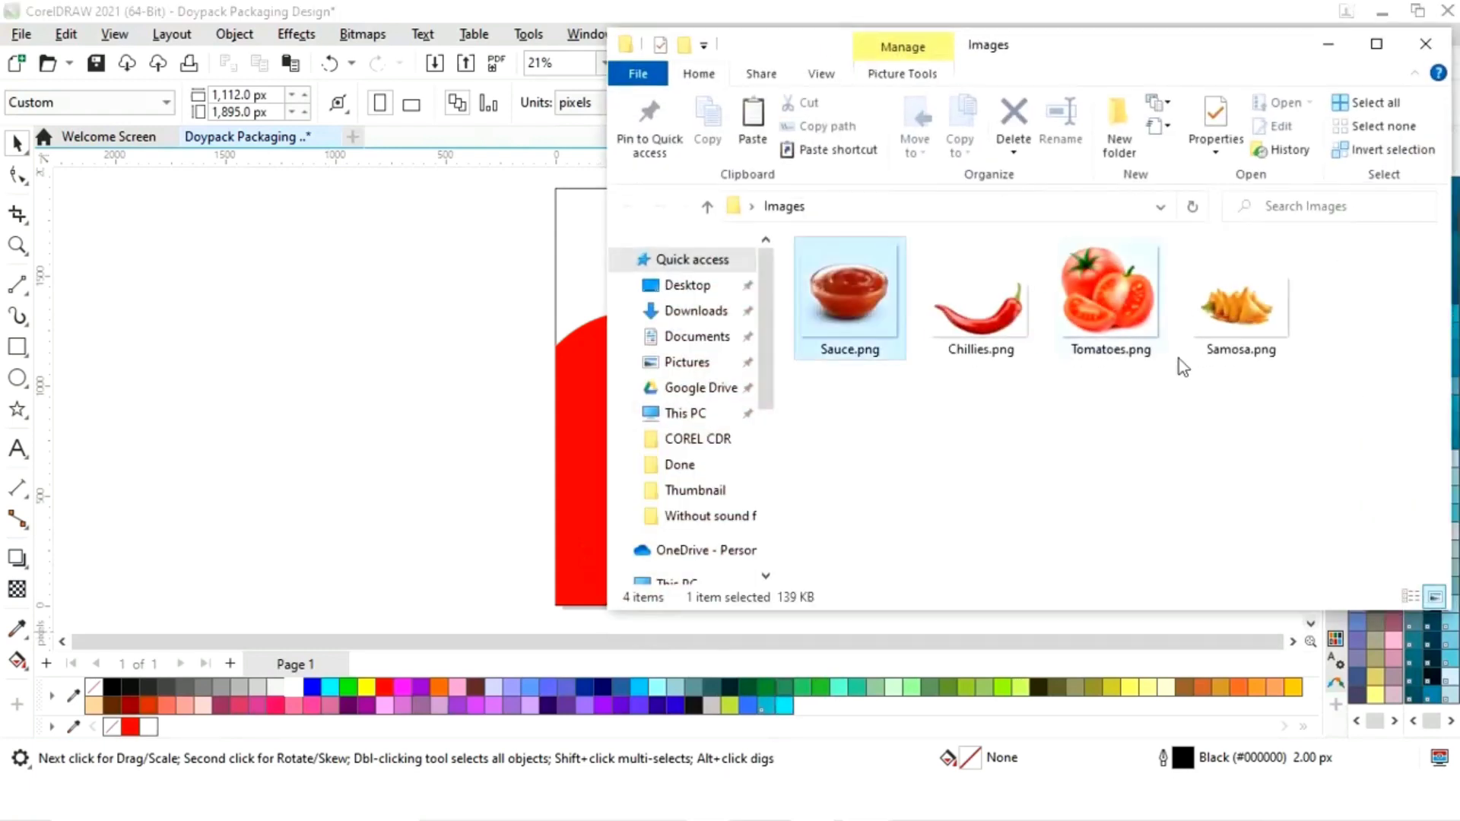
shift+click(1261, 332)
drag(1069, 321, 170, 353)
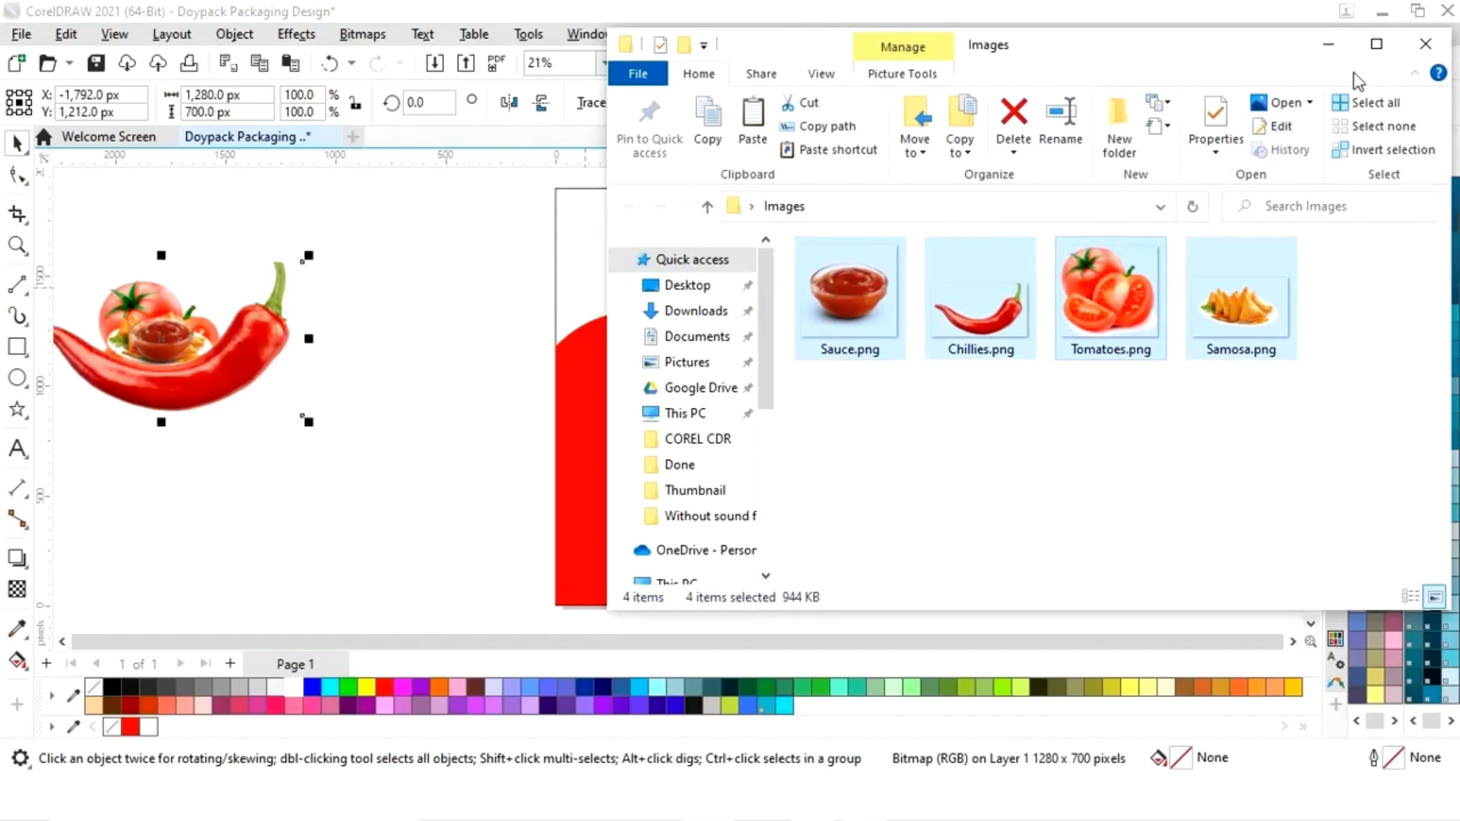
click(1330, 44)
- Spread the chilli, sauce and samosa images apart beside the page and enlarge the samosa plate to about 1,114 px wide
drag(212, 365, 362, 505)
click(172, 349)
drag(172, 350, 371, 376)
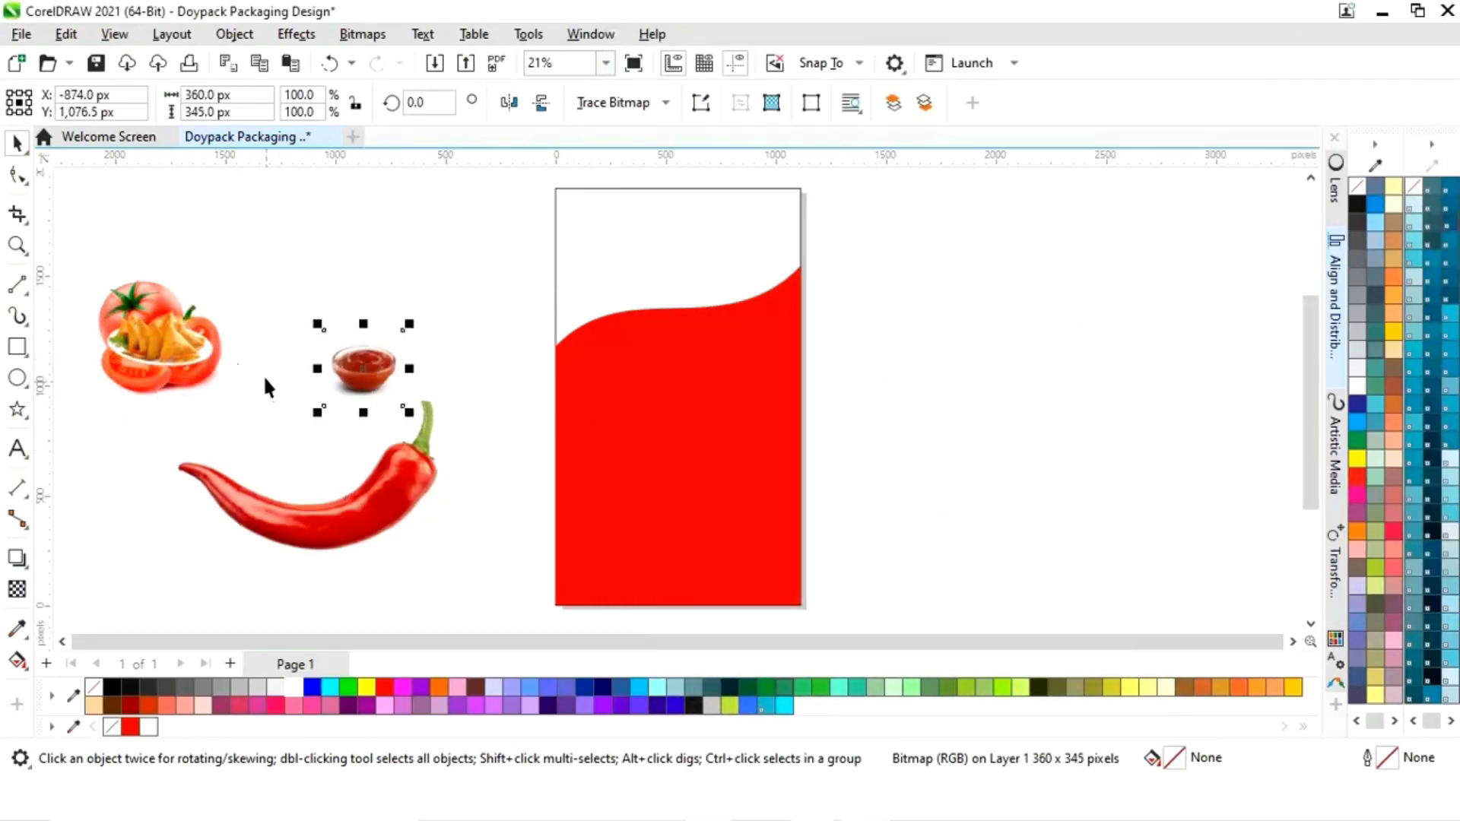
drag(178, 362, 461, 284)
click(141, 436)
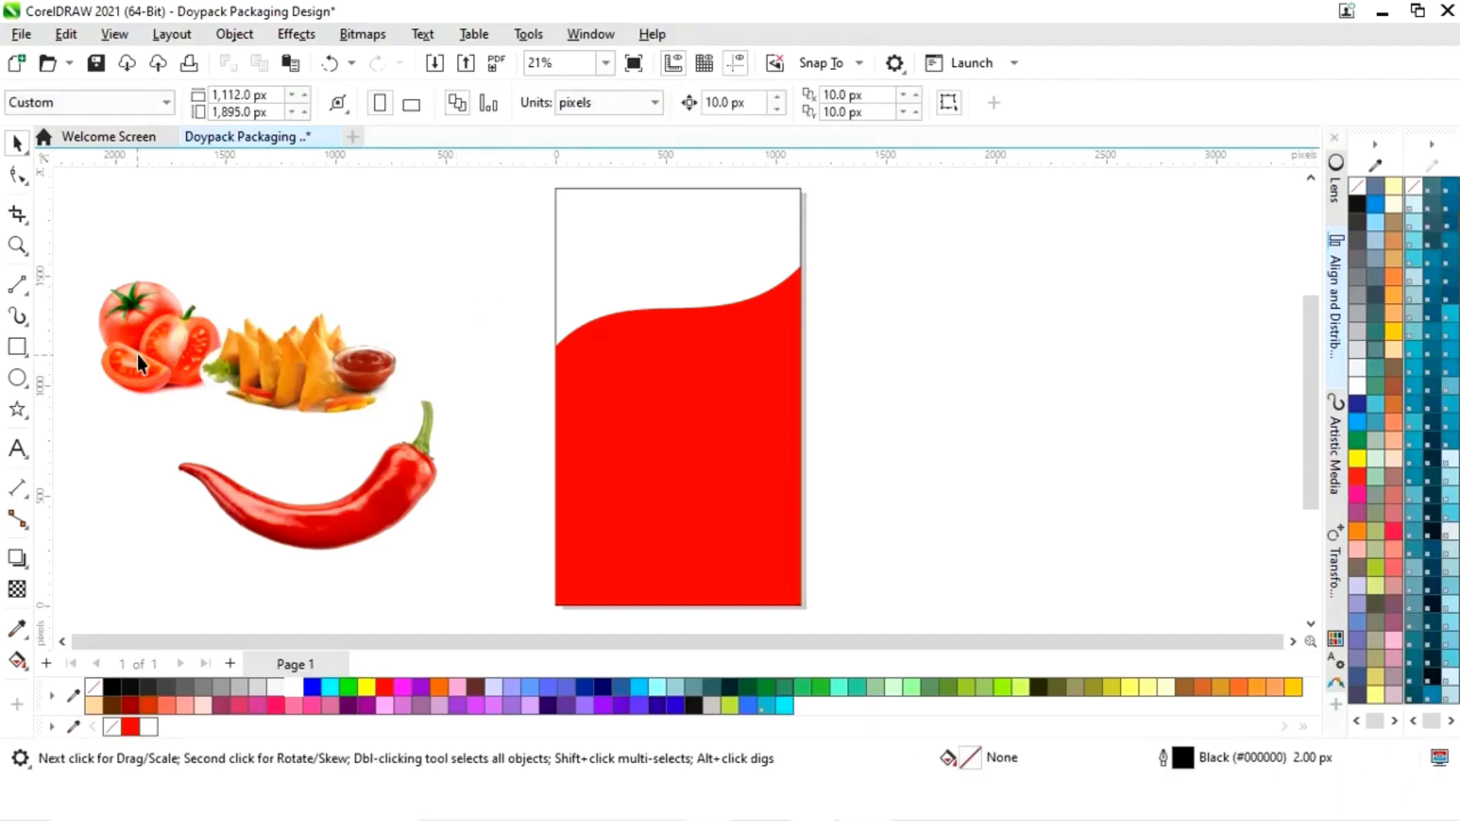
click(137, 354)
drag(136, 354, 94, 486)
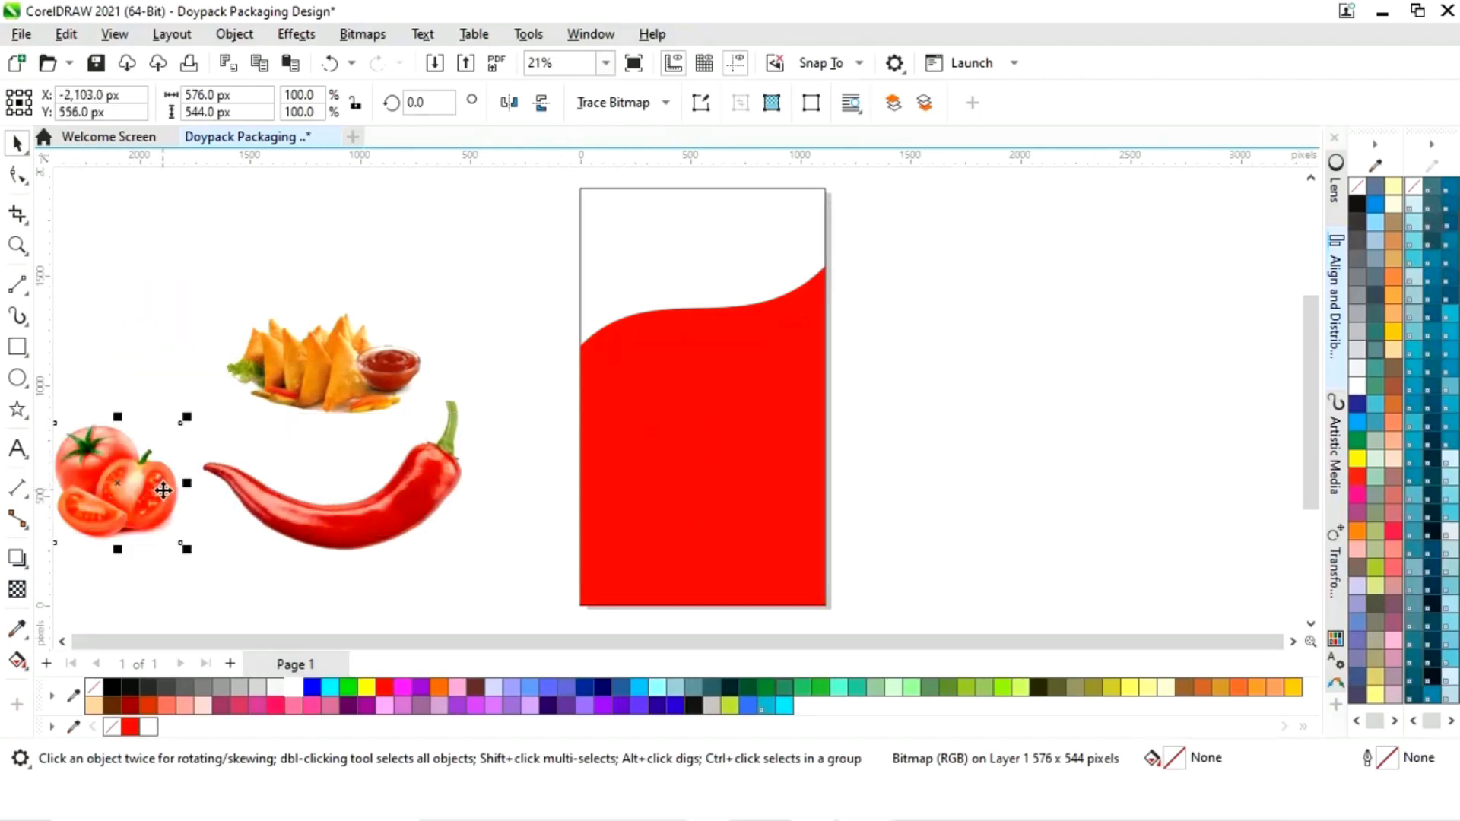
key(ctrl+z)
- Place the samosa plate across the lower part of the red shape and enlarge it to about 1,487 px wide
click(375, 303)
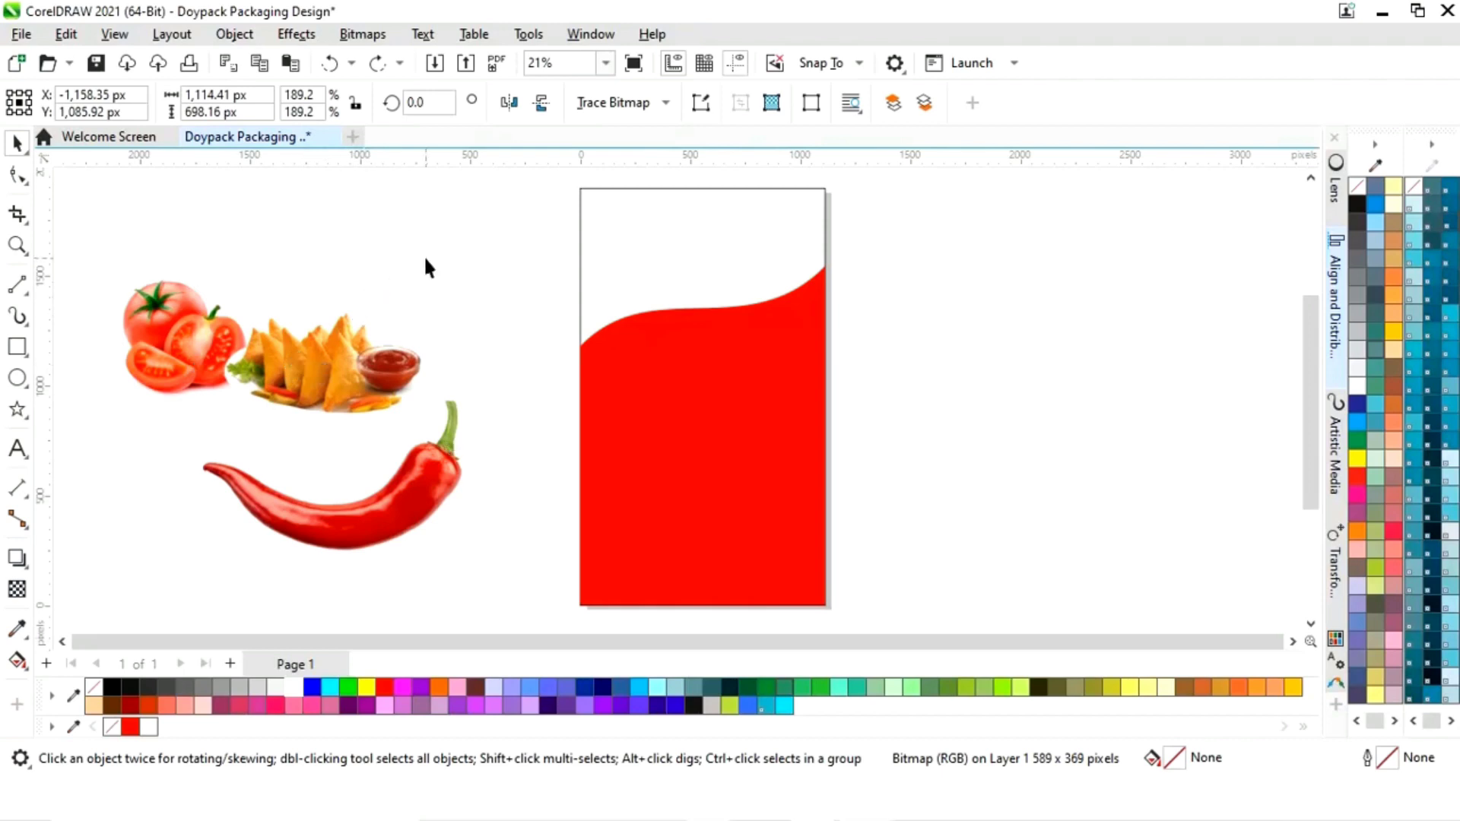
drag(294, 381, 674, 518)
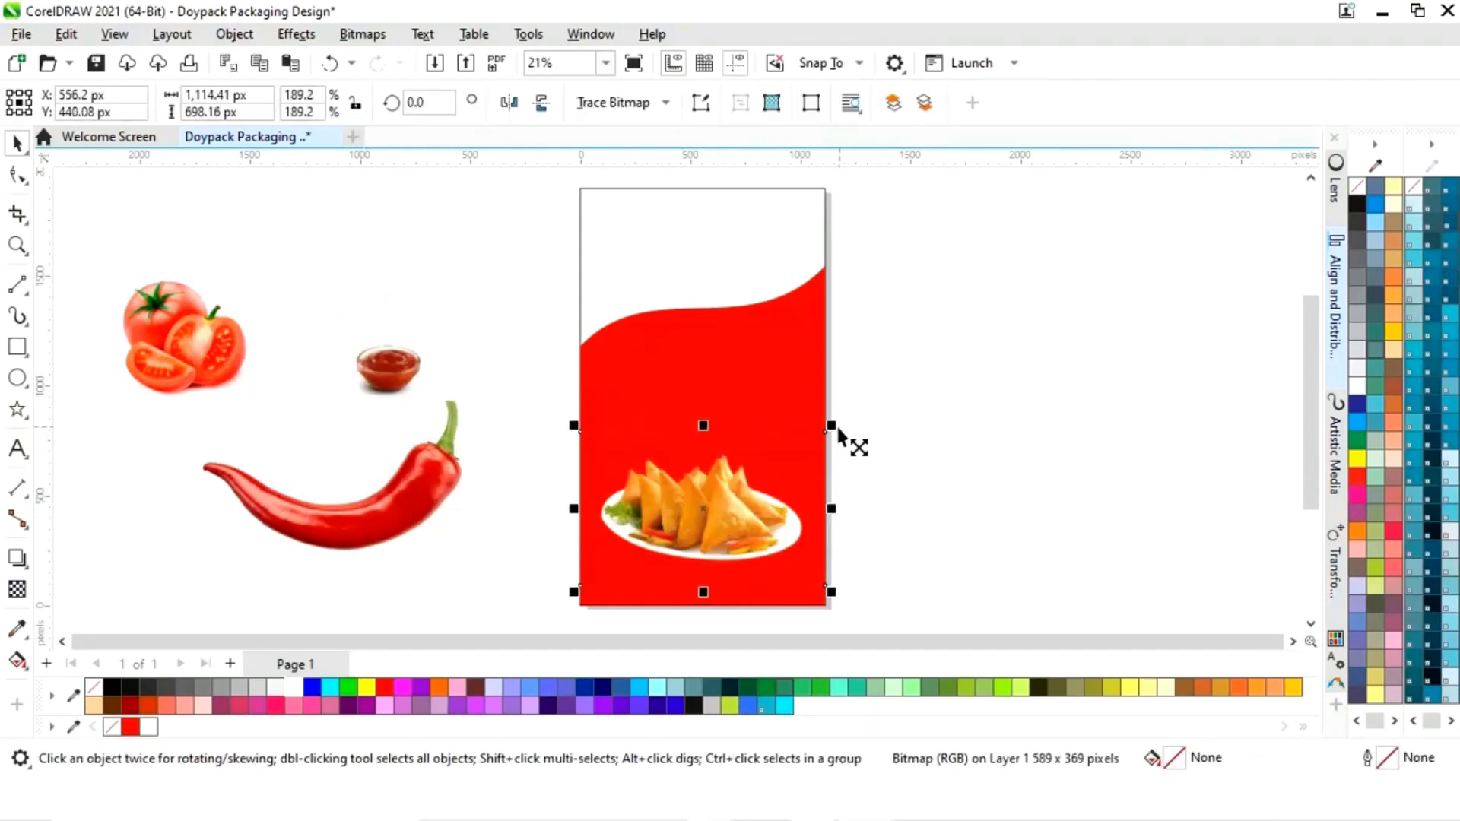
drag(838, 429, 911, 404)
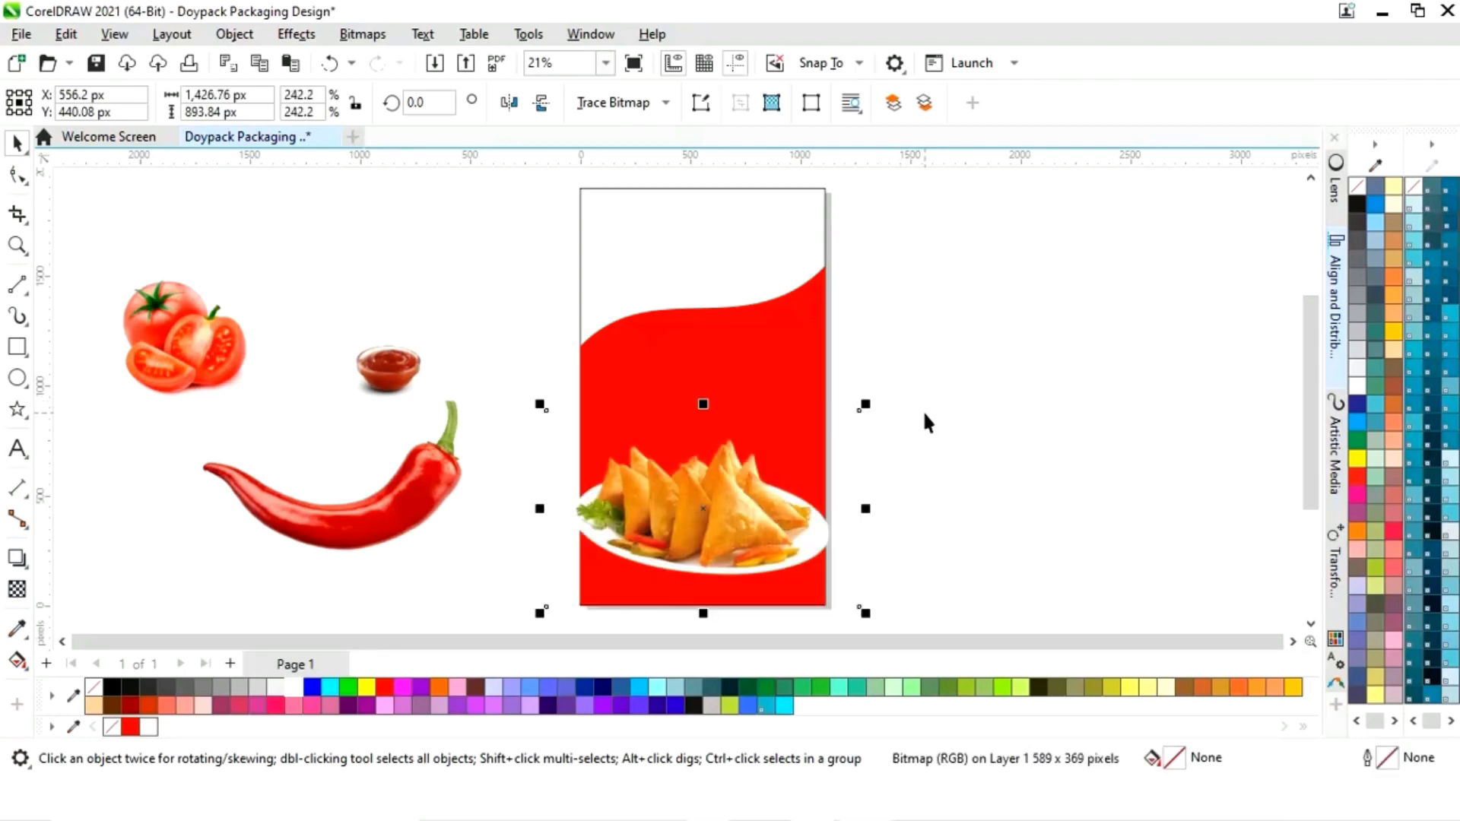
mouse_move(875, 407)
mouse_down()
mouse_move(906, 420)
mouse_move(890, 411)
mouse_up()
drag(740, 495, 738, 491)
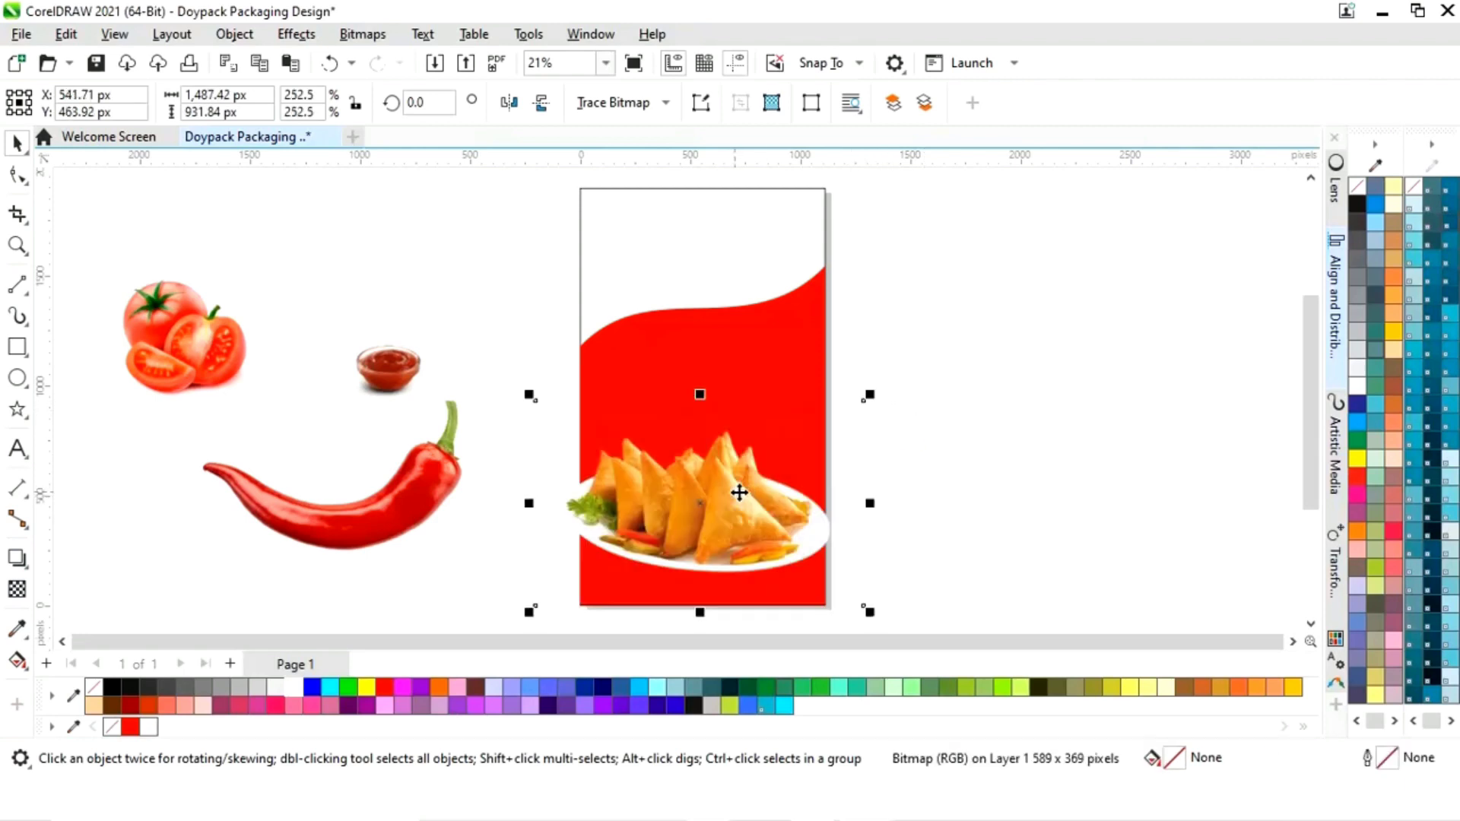
click(956, 453)
- Place the tomatoes in front of the samosa plate near the page's lower-left corner and shrink them to about 453 px wide
drag(189, 357, 647, 562)
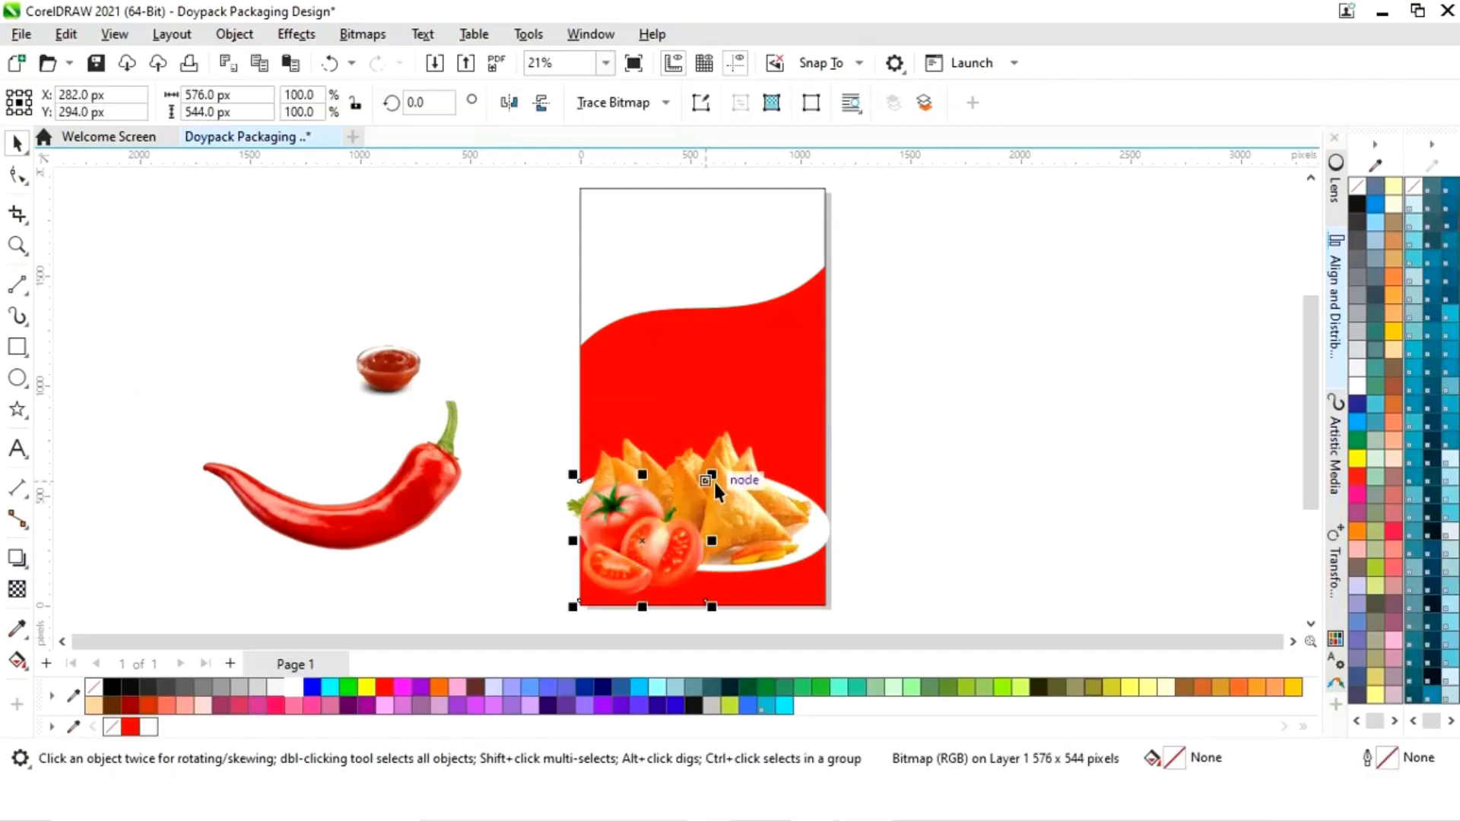
drag(712, 476, 682, 504)
drag(642, 561, 642, 564)
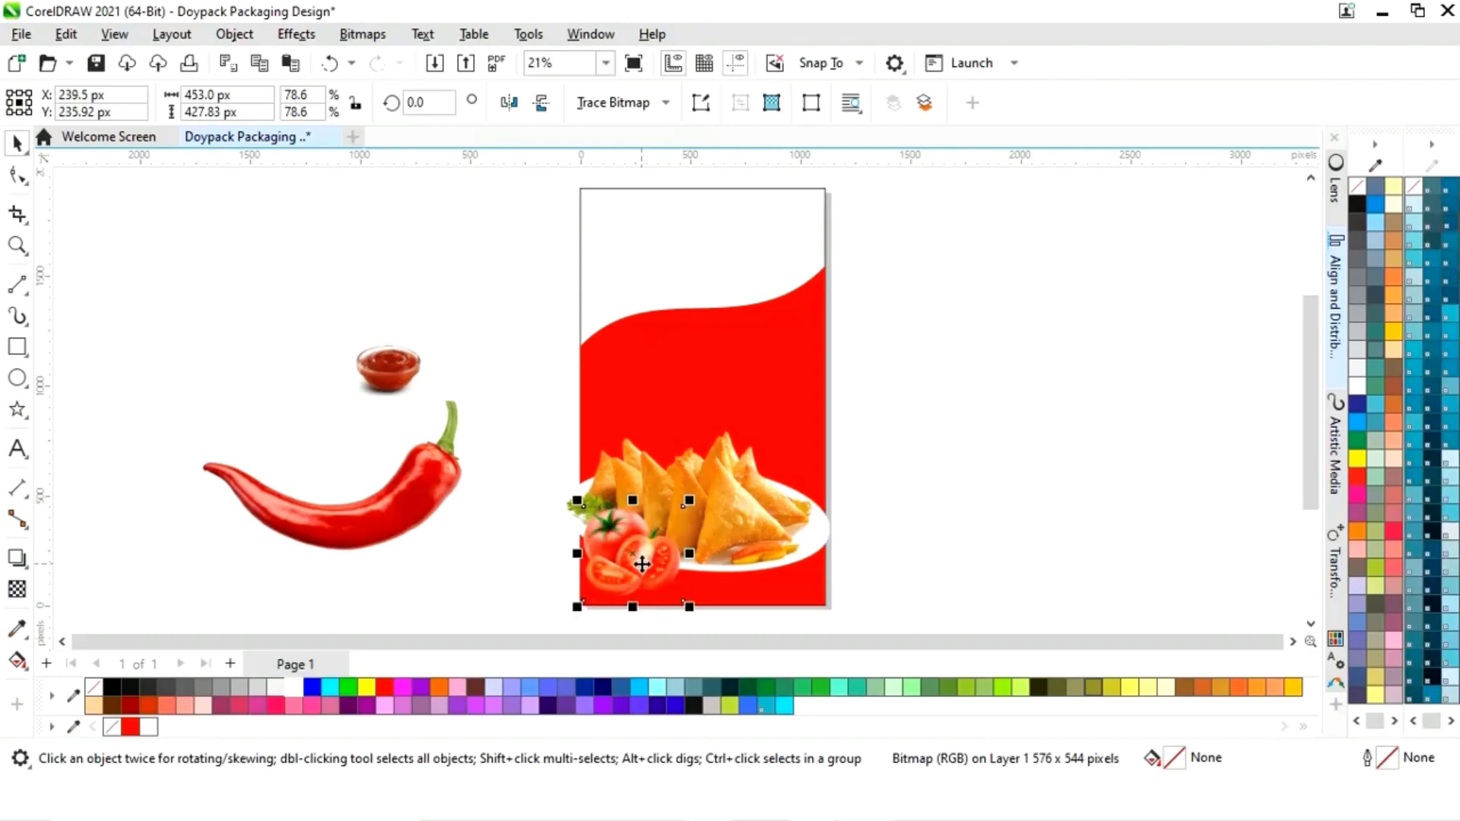
click(978, 380)
- Place the sauce bowl in front of the right side of the samosa plate and enlarge it to about 718 px wide
drag(390, 367, 759, 545)
drag(805, 501, 951, 443)
drag(799, 532, 751, 536)
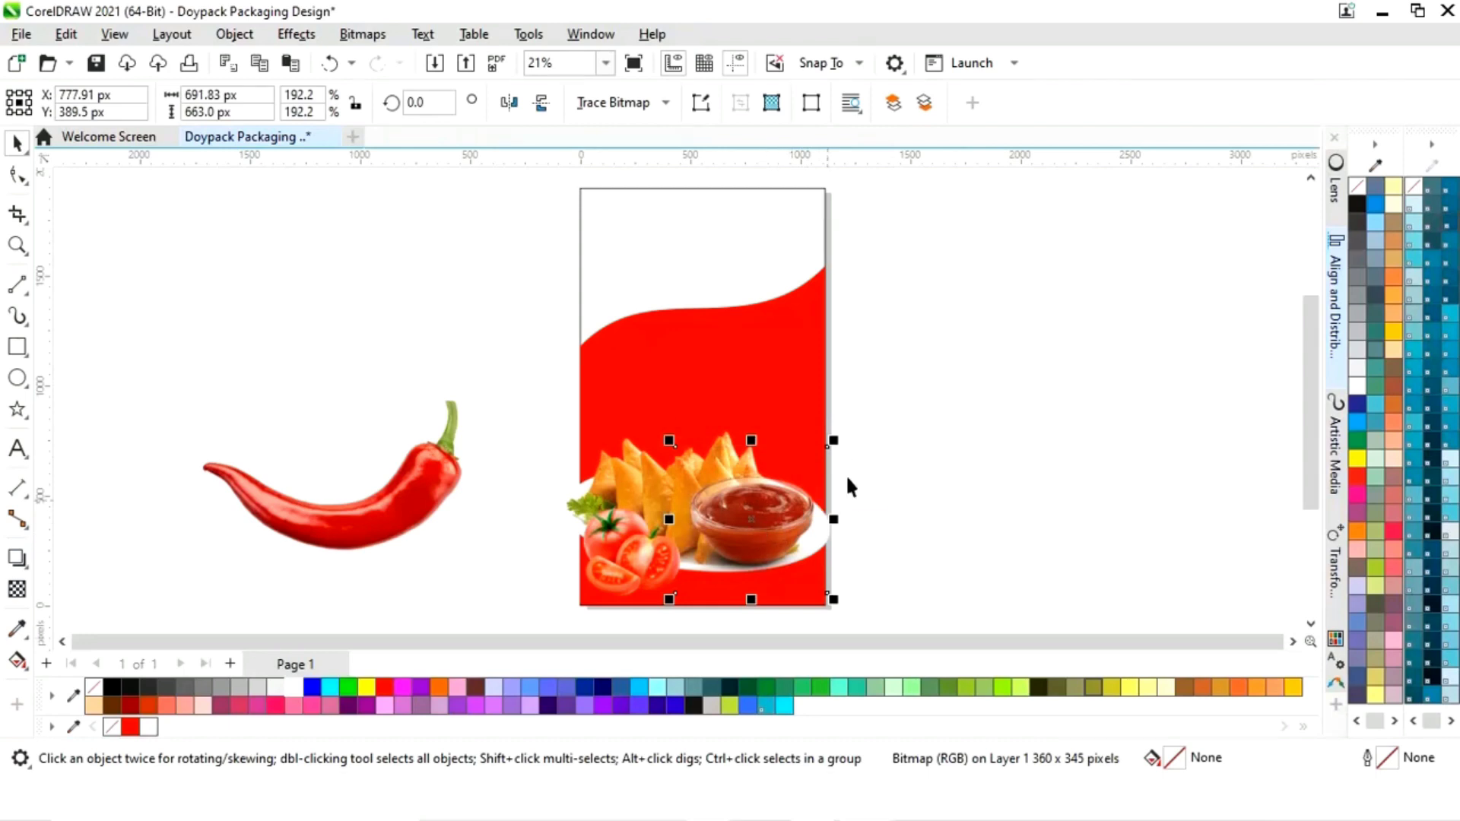
drag(838, 440, 842, 441)
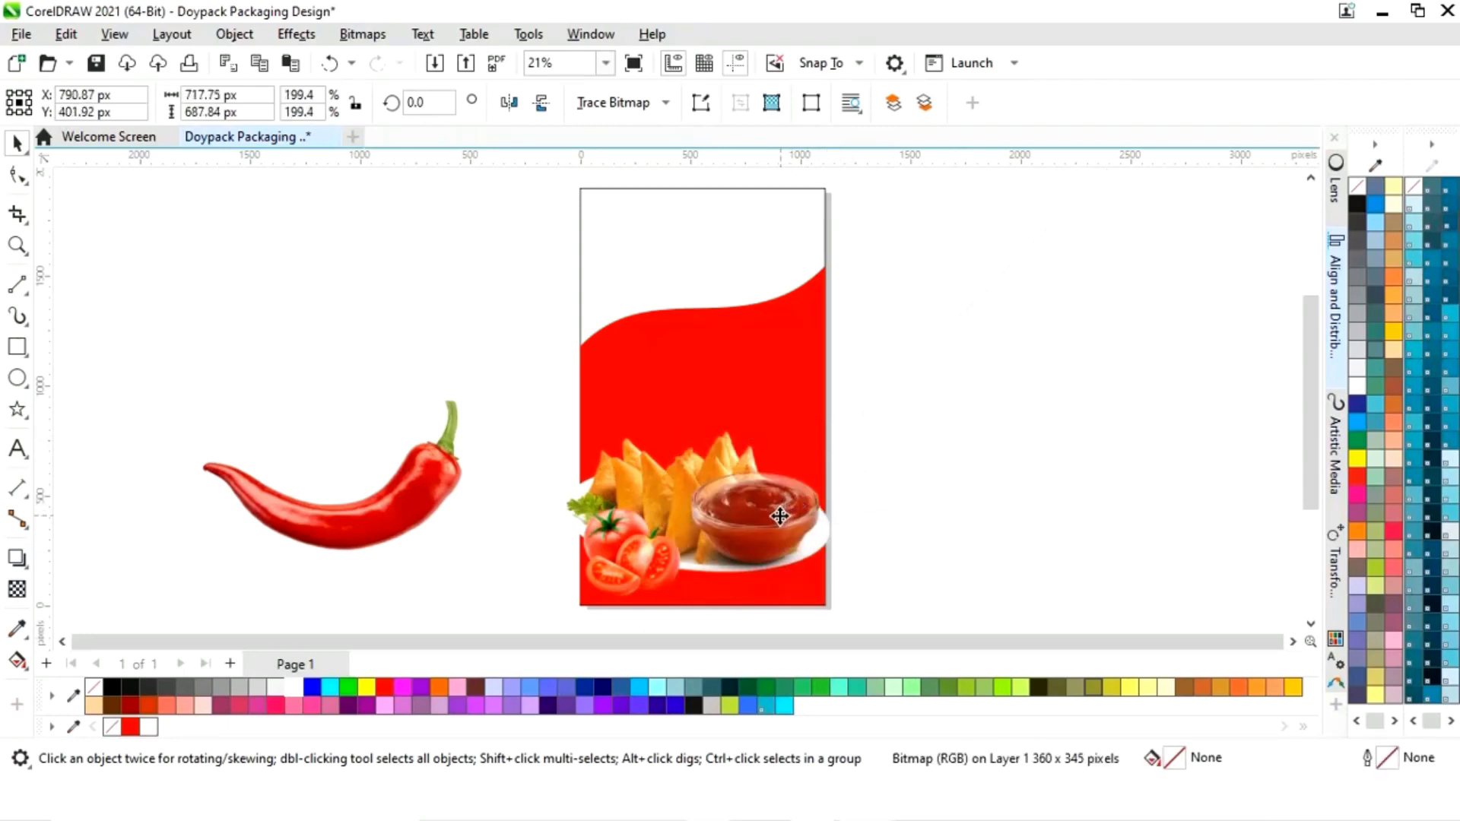
- Nudge the sauce bowl slightly down and to the left on the samosa plate
drag(773, 515, 777, 523)
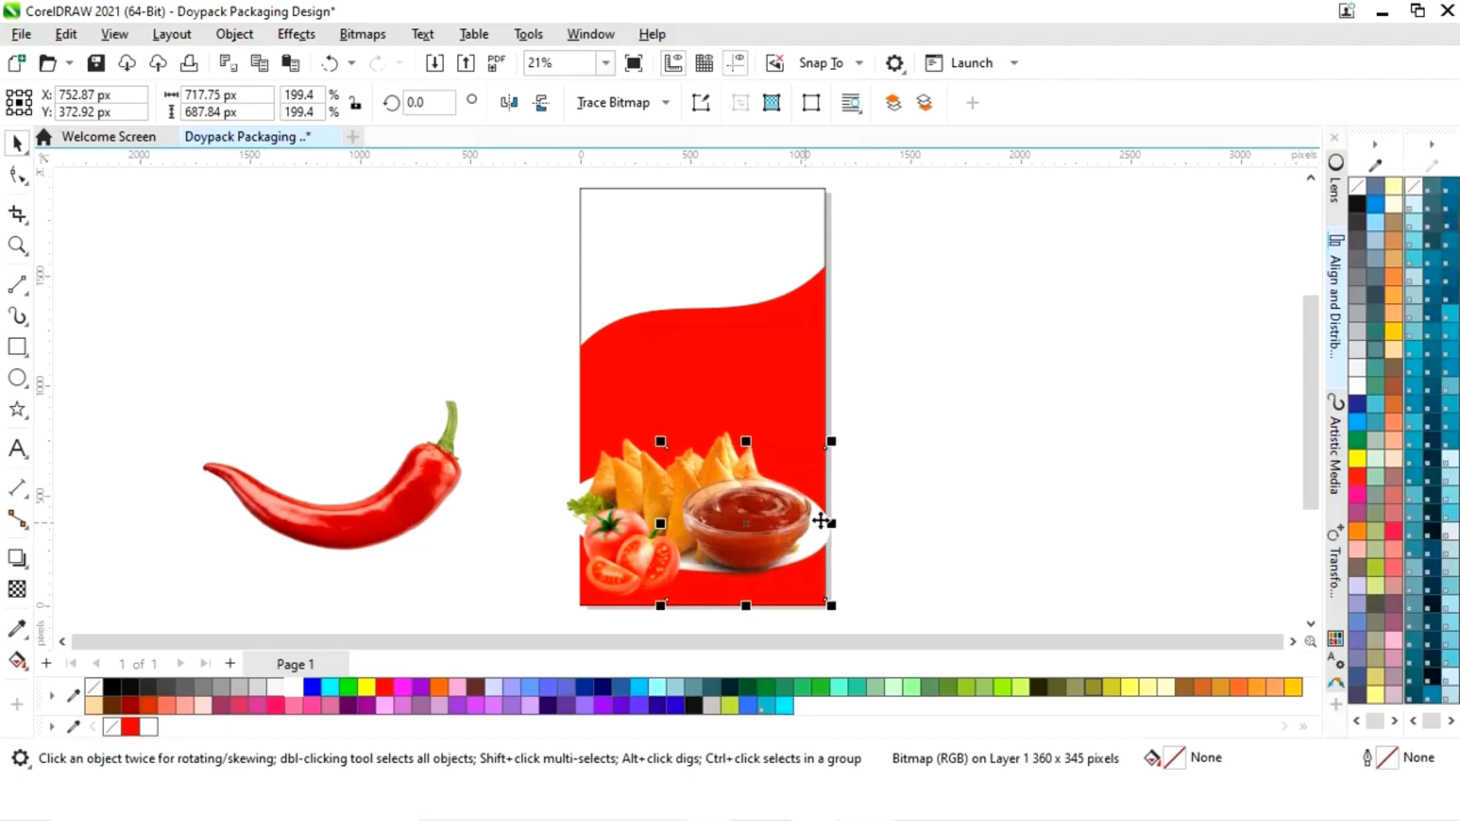
click(942, 450)
- Move the chilli image to the right of the page and rotate it 90 degrees
click(424, 485)
drag(396, 509, 1045, 462)
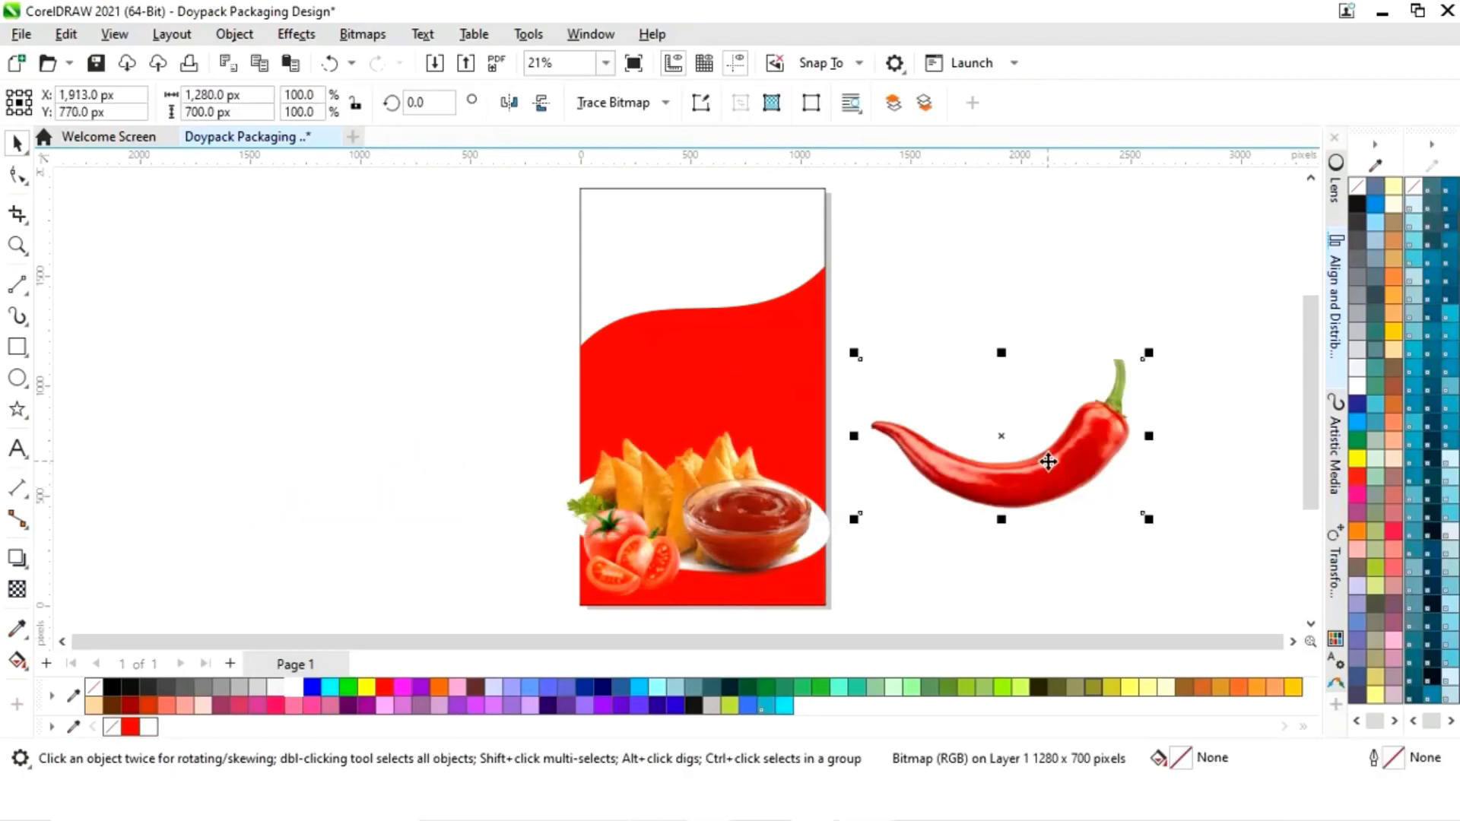
click(417, 102)
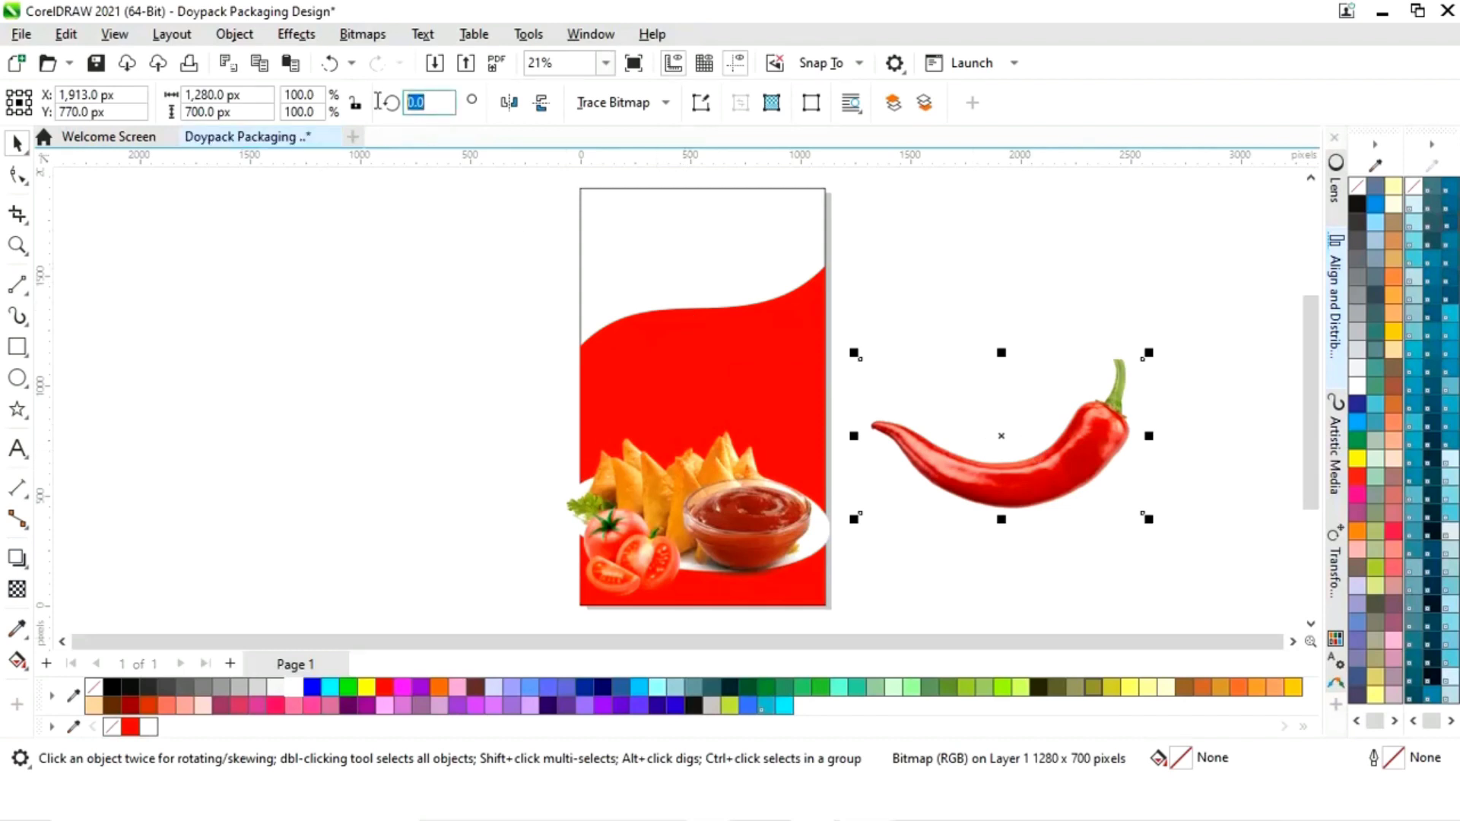
key(Return)
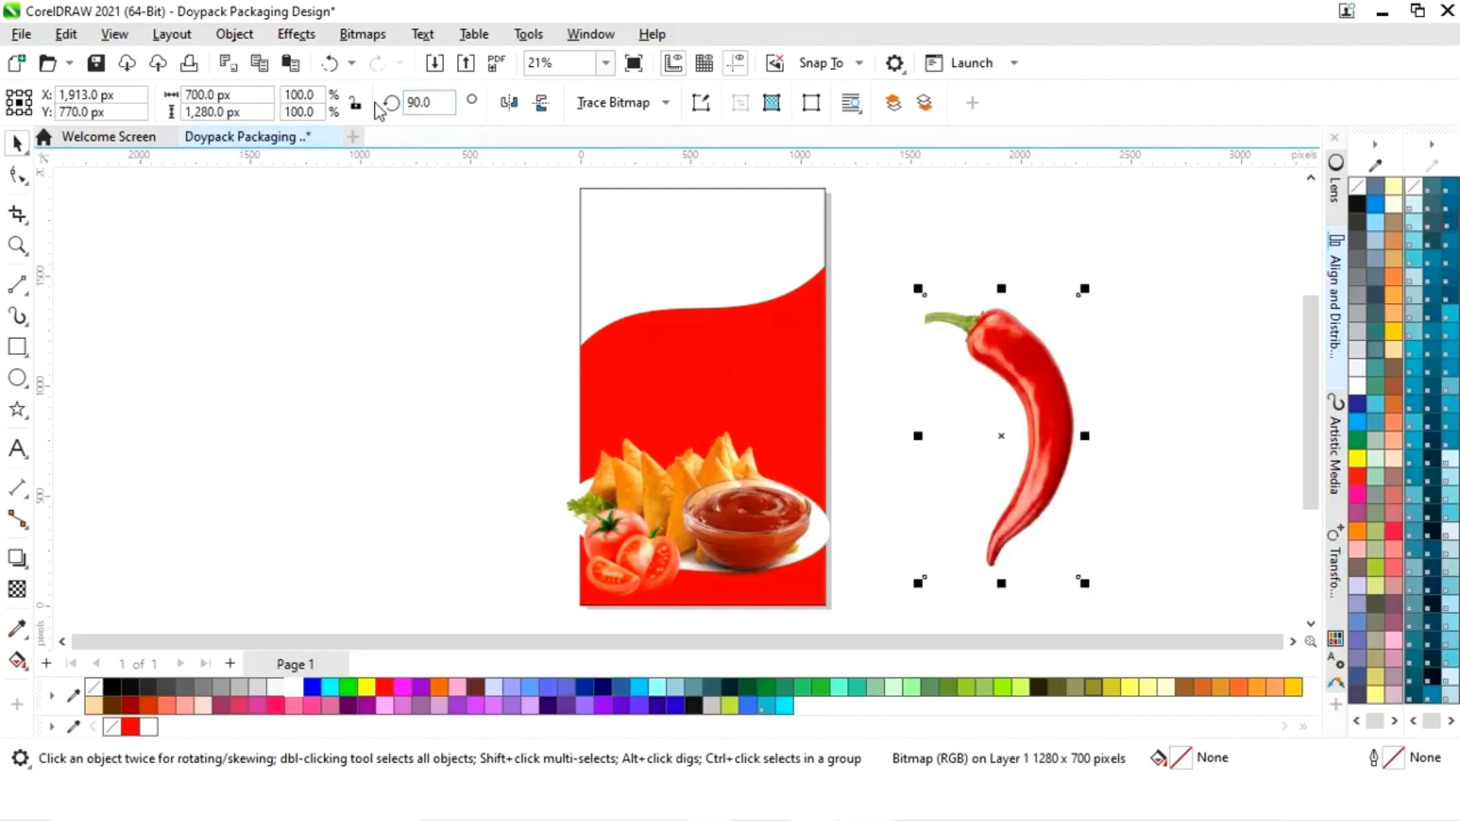
- Shrink the chilli to about 428 px wide and place it in front of the sauce bowl's right side
drag(1085, 289, 1030, 373)
drag(981, 495, 808, 501)
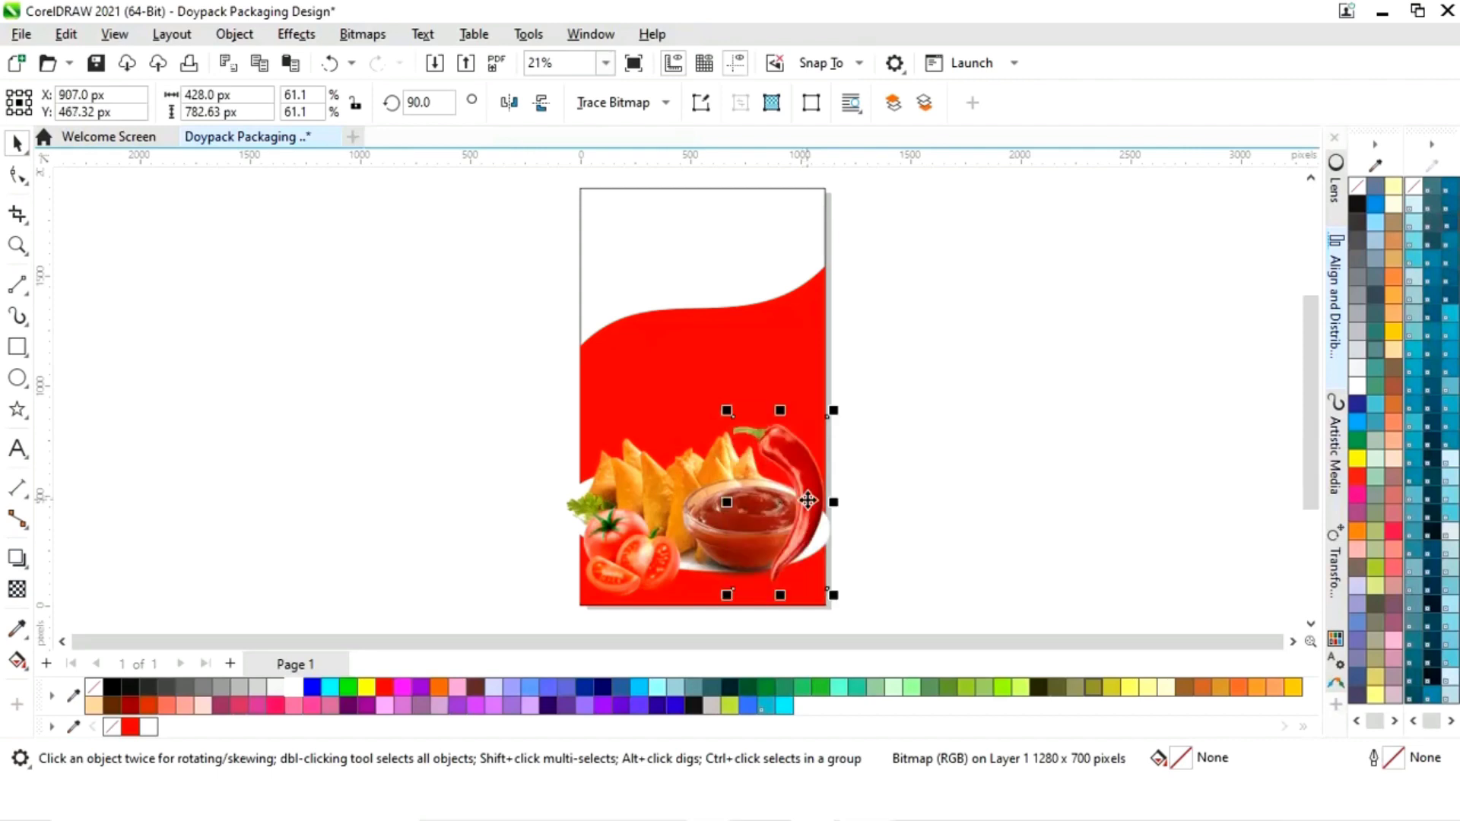
click(924, 461)
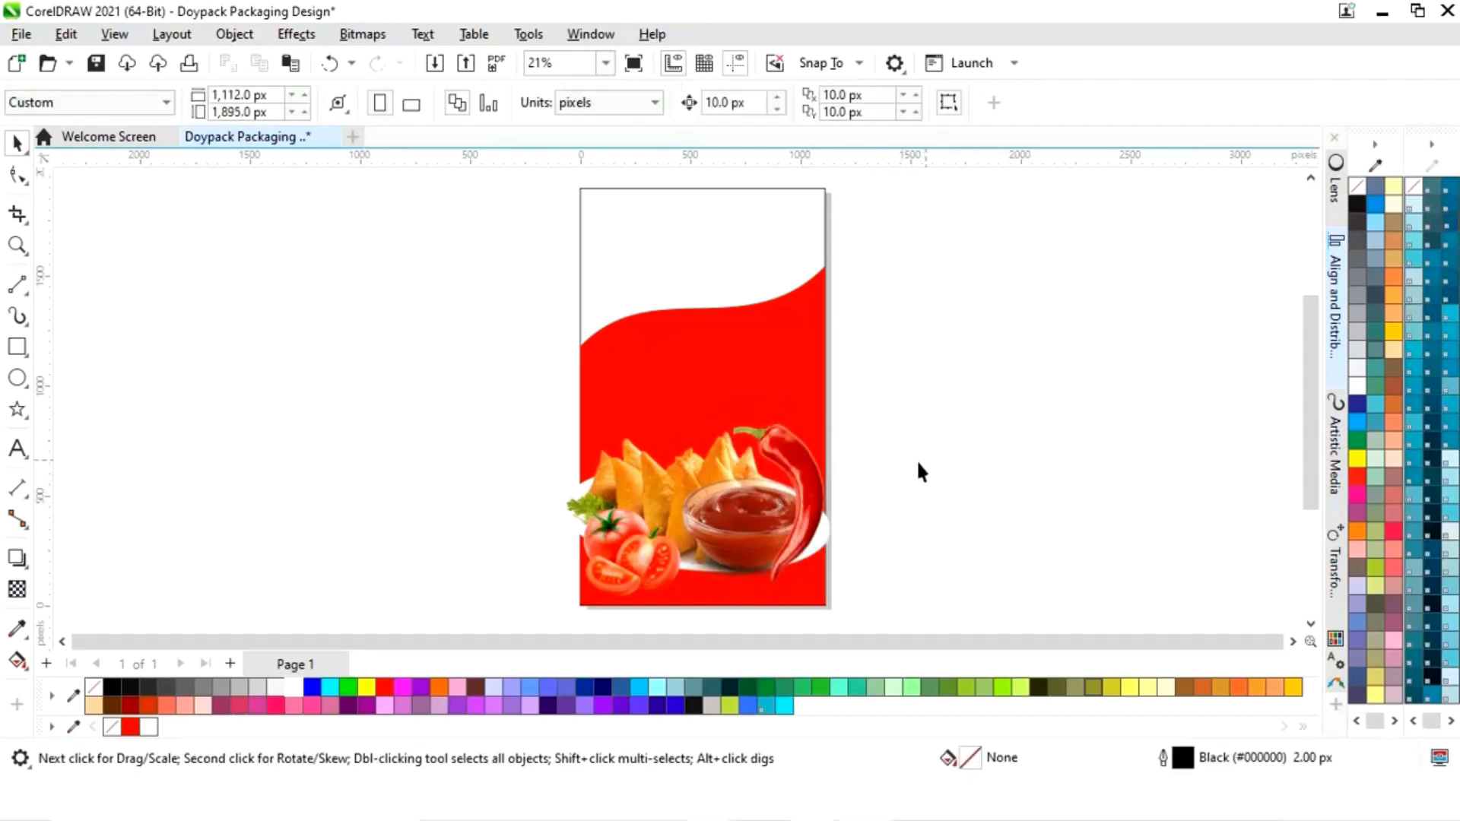
- PowerClip the samosa plate image inside the red wave shape
click(623, 479)
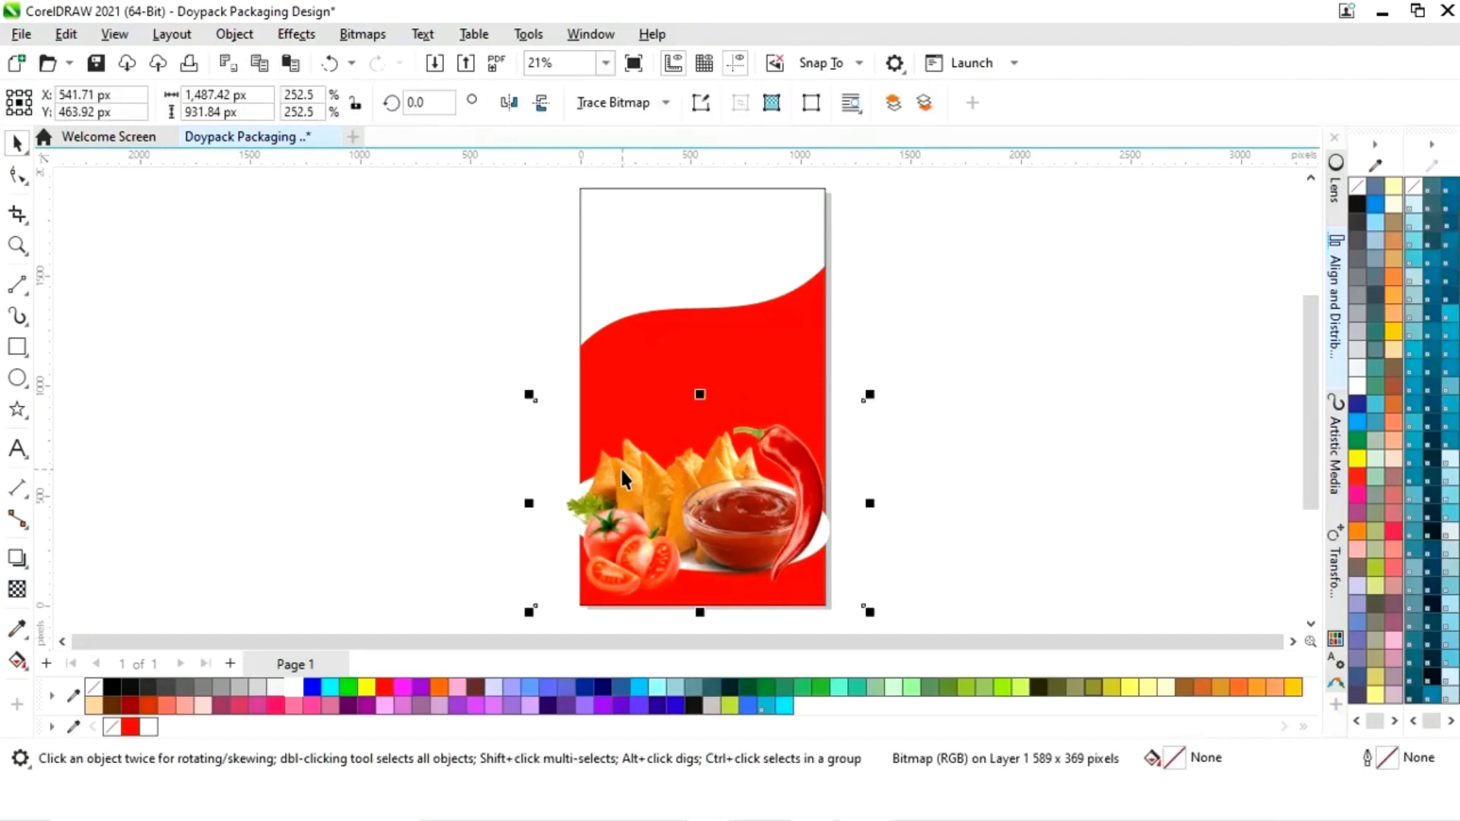
right_click(622, 470)
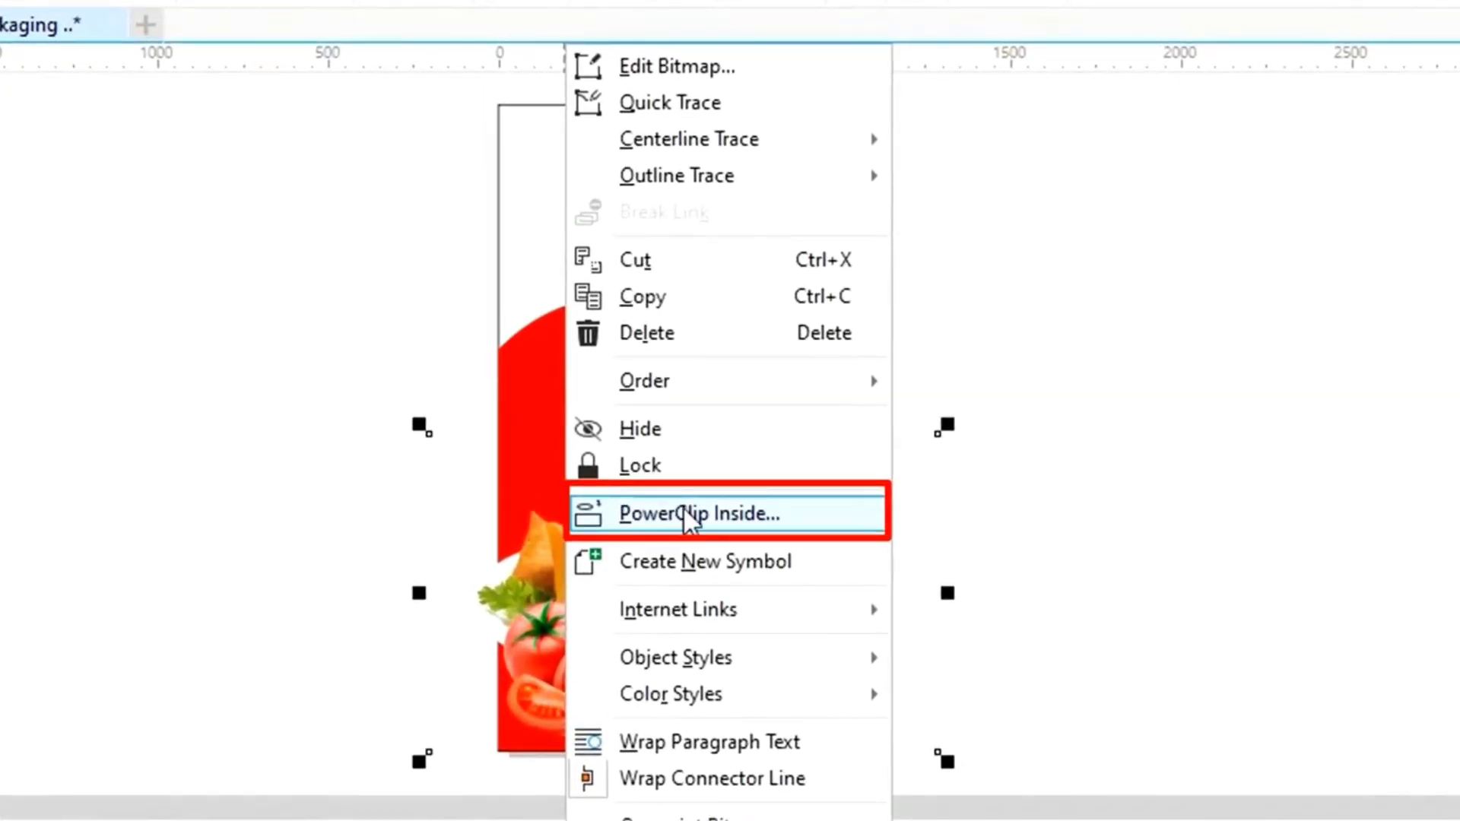
click(684, 510)
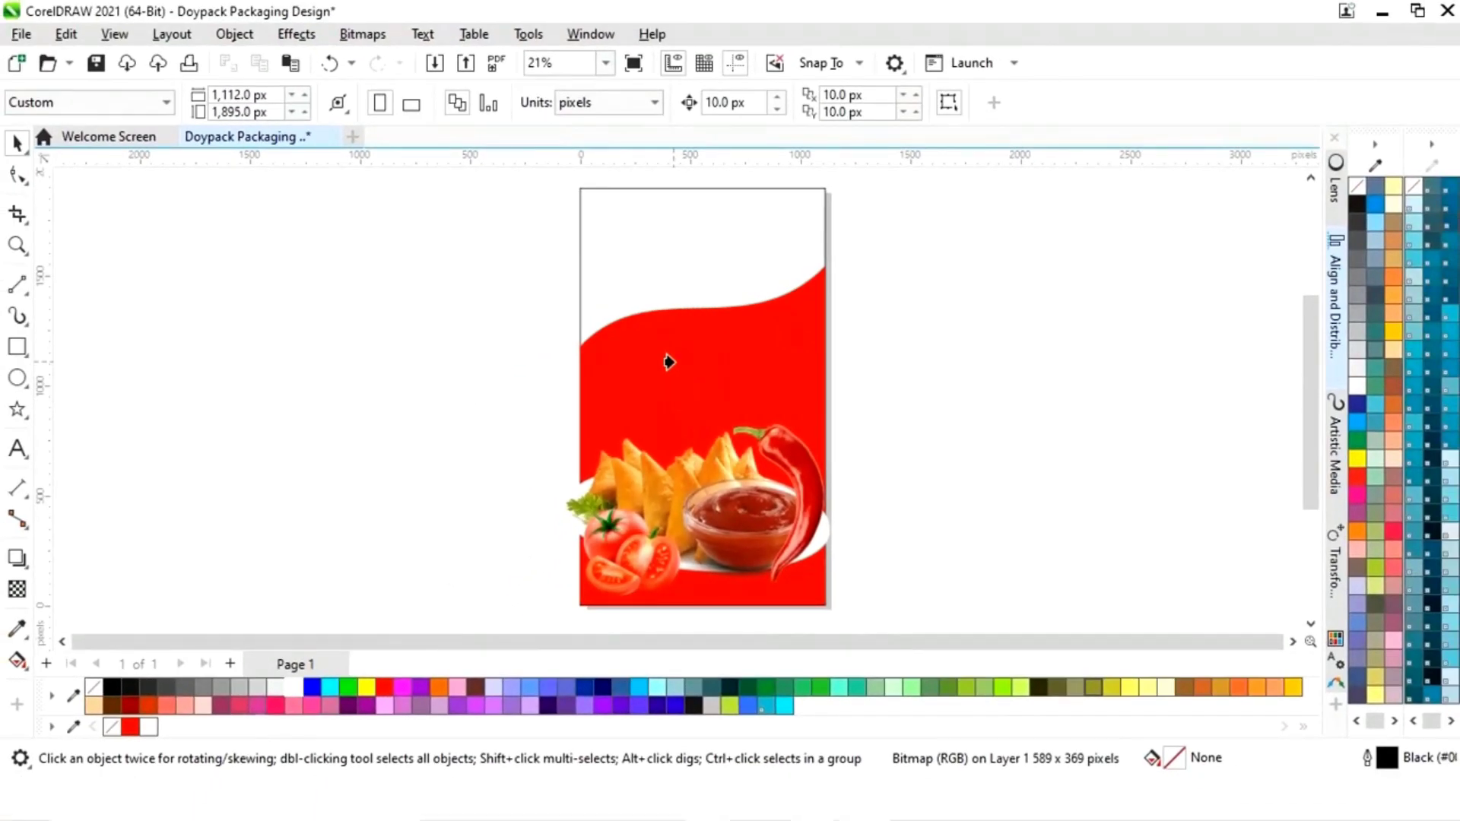
click(668, 362)
click(917, 357)
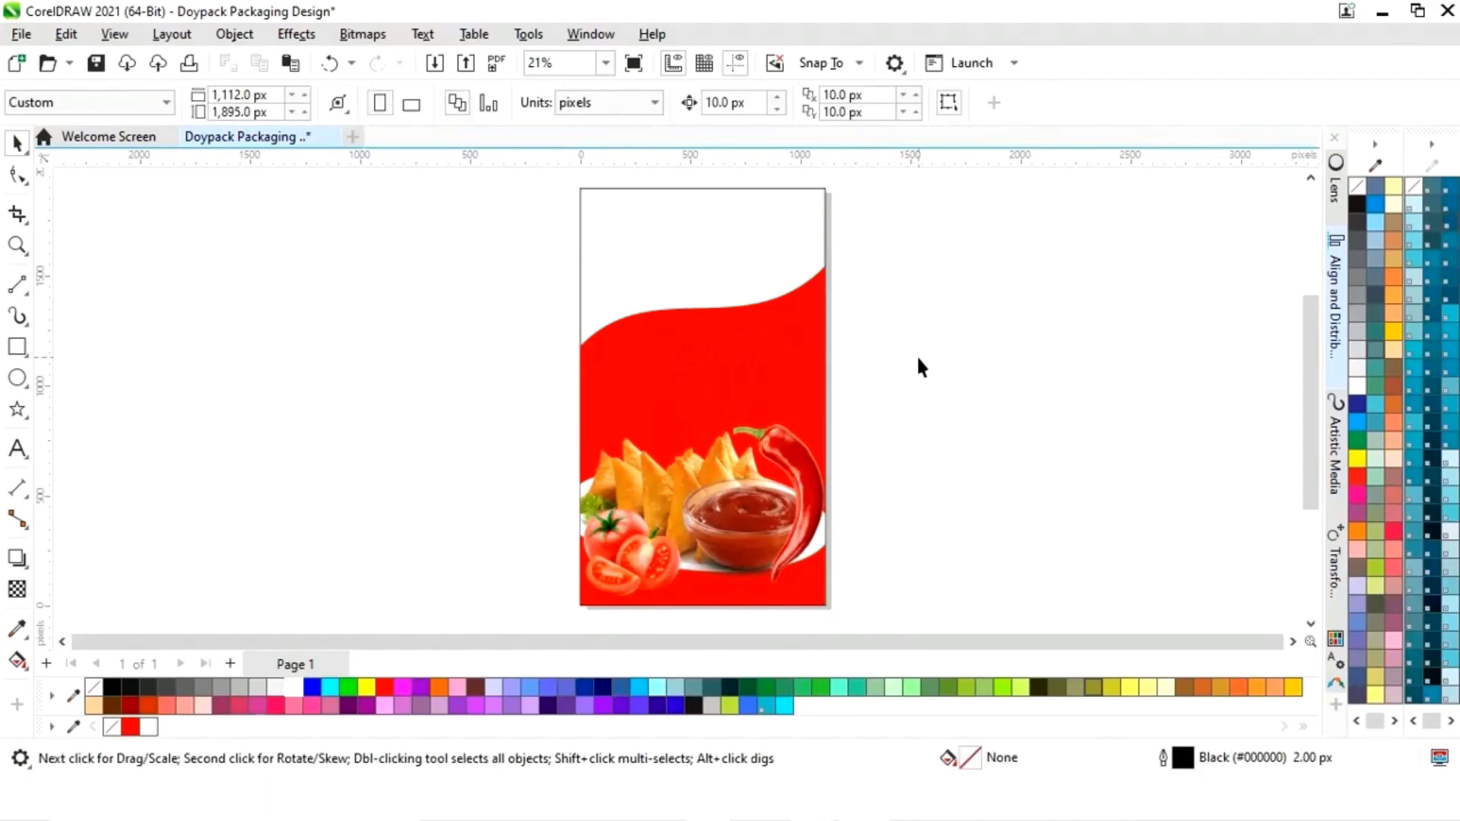
- Draw an ellipse about 544 × 180 px left of the page, filled with dark red #990000 and without an outline
scroll(923, 353, down, 1)
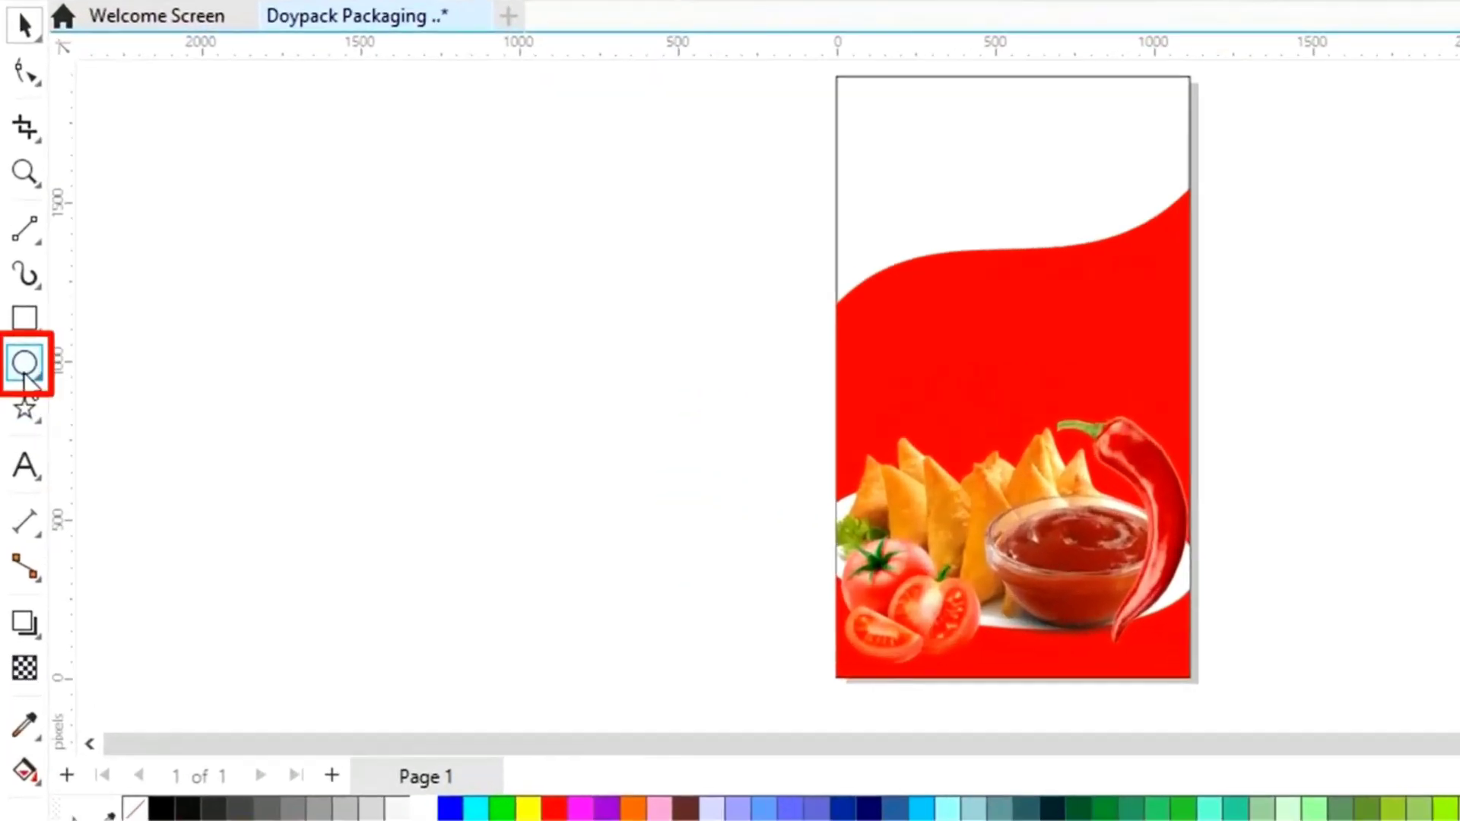
click(25, 366)
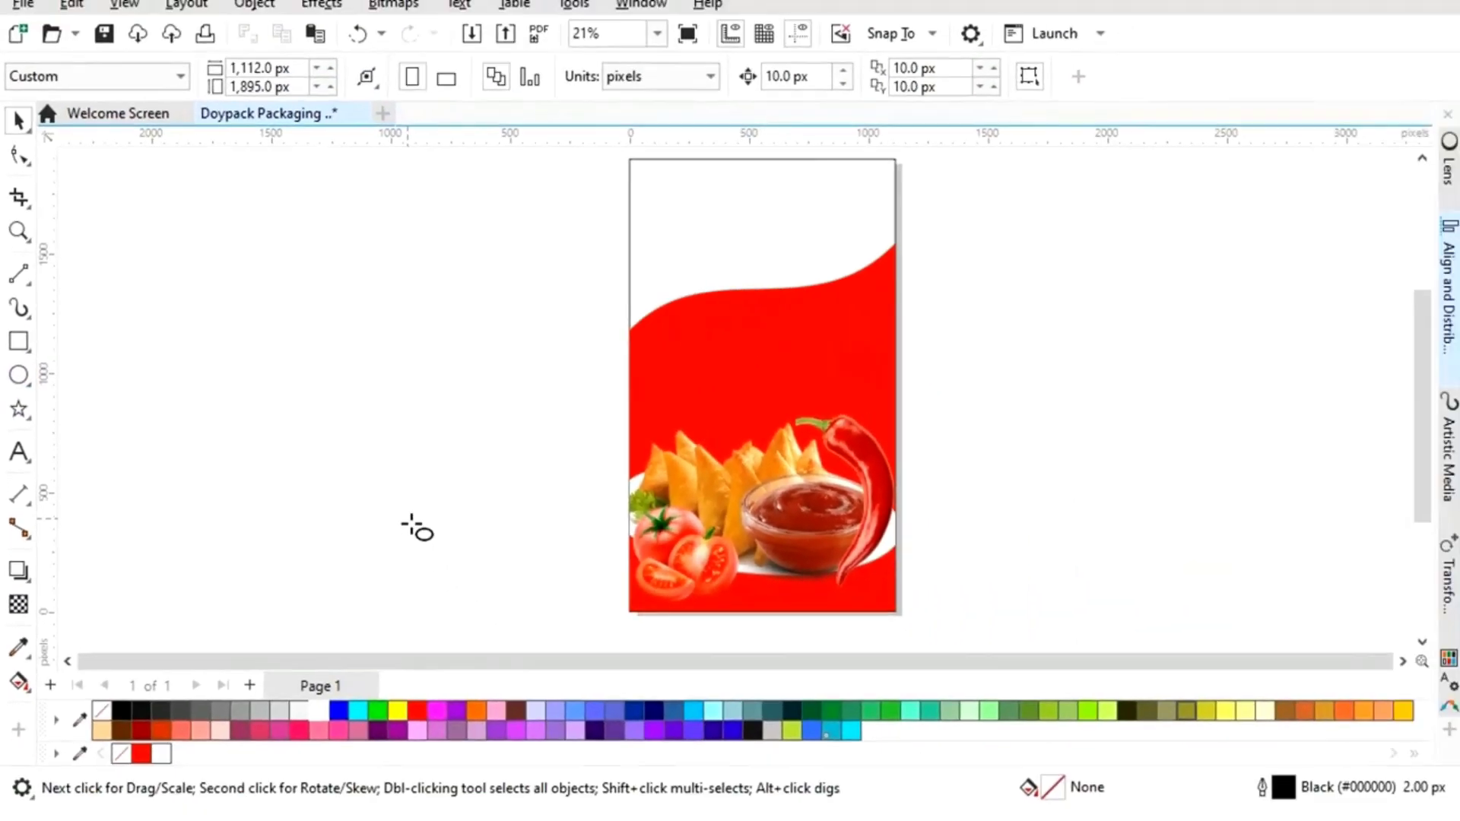
drag(411, 524, 499, 555)
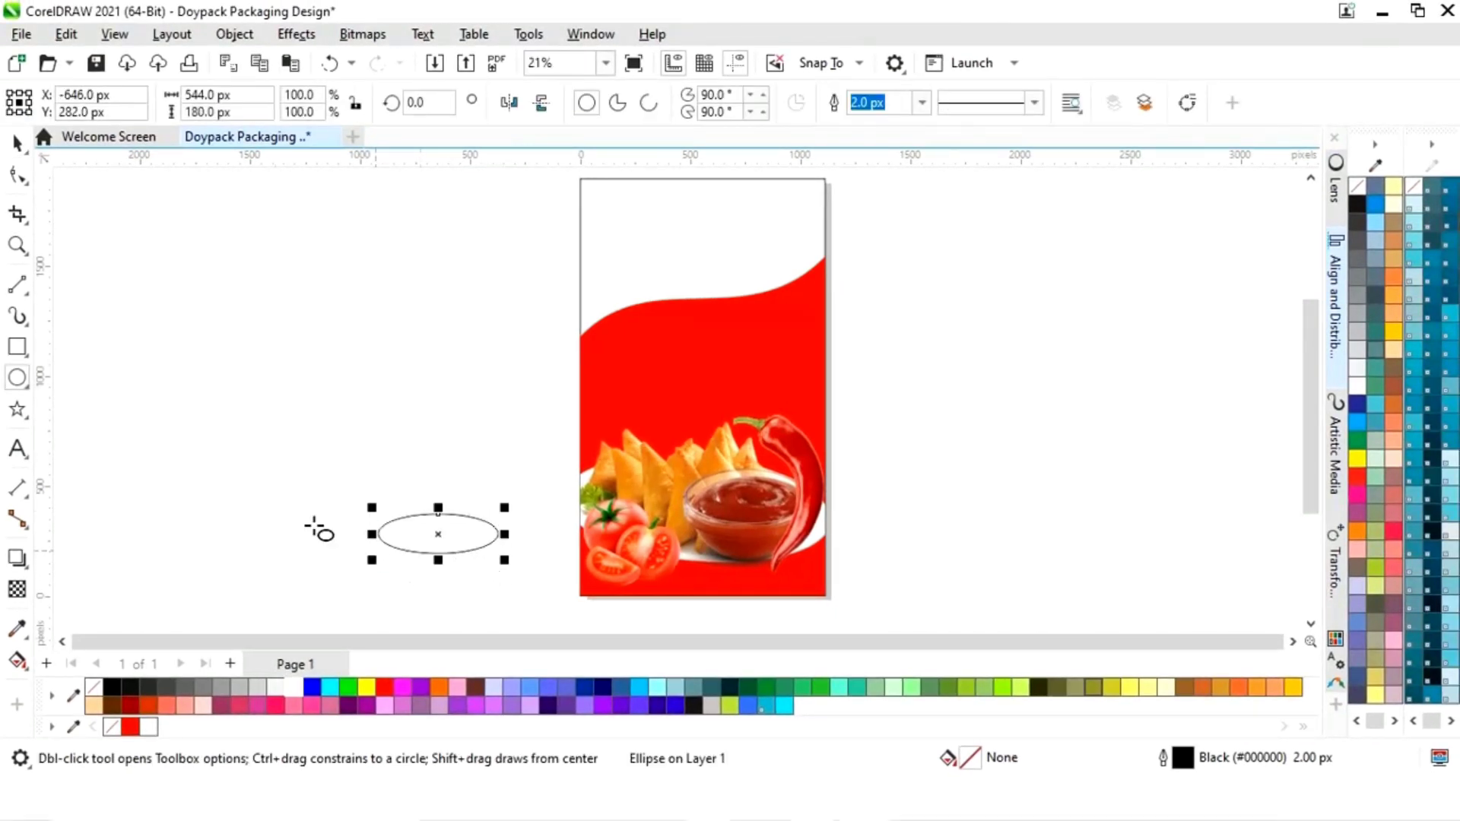
click(130, 705)
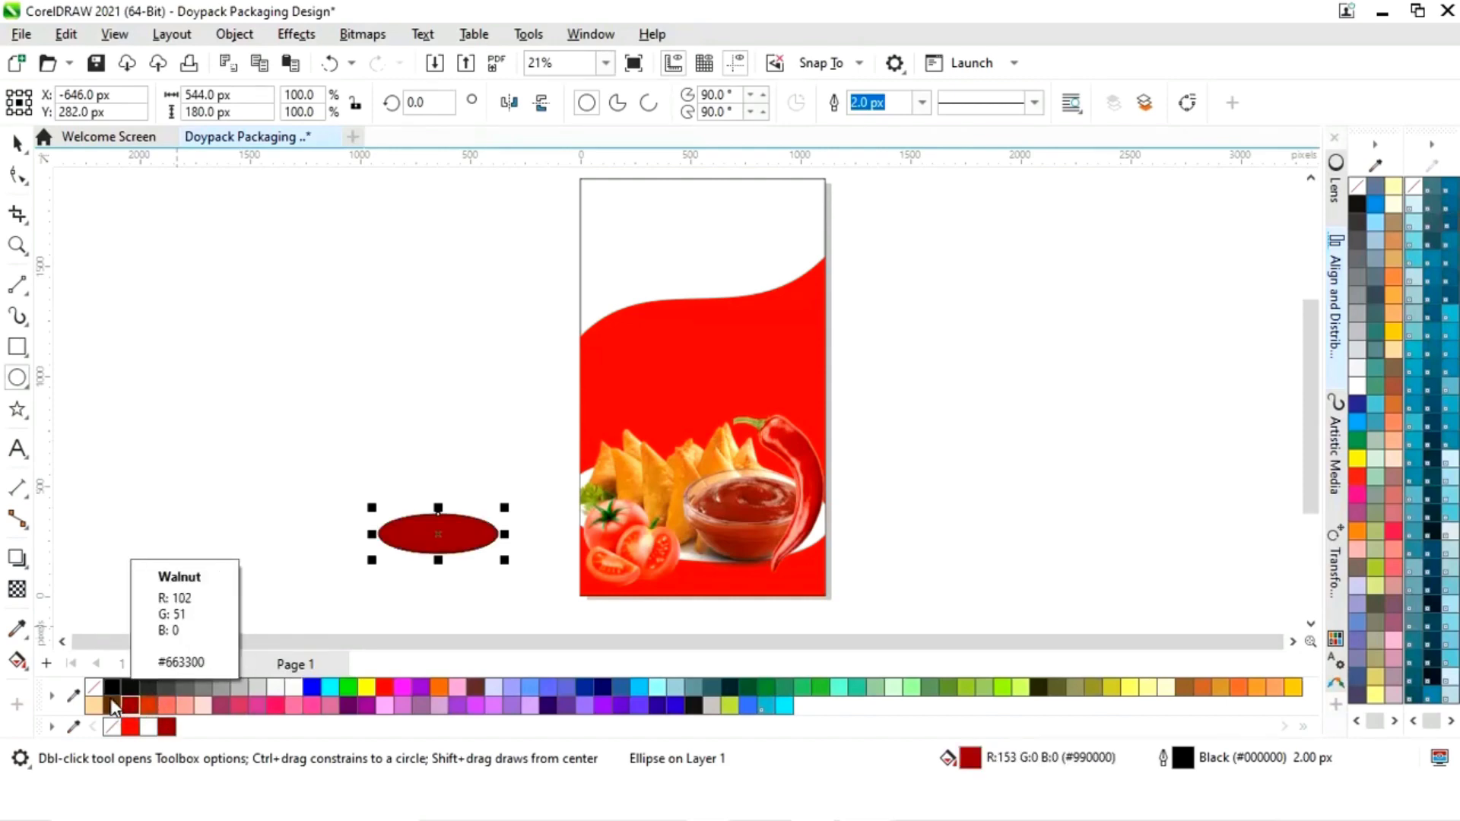
right_click(94, 687)
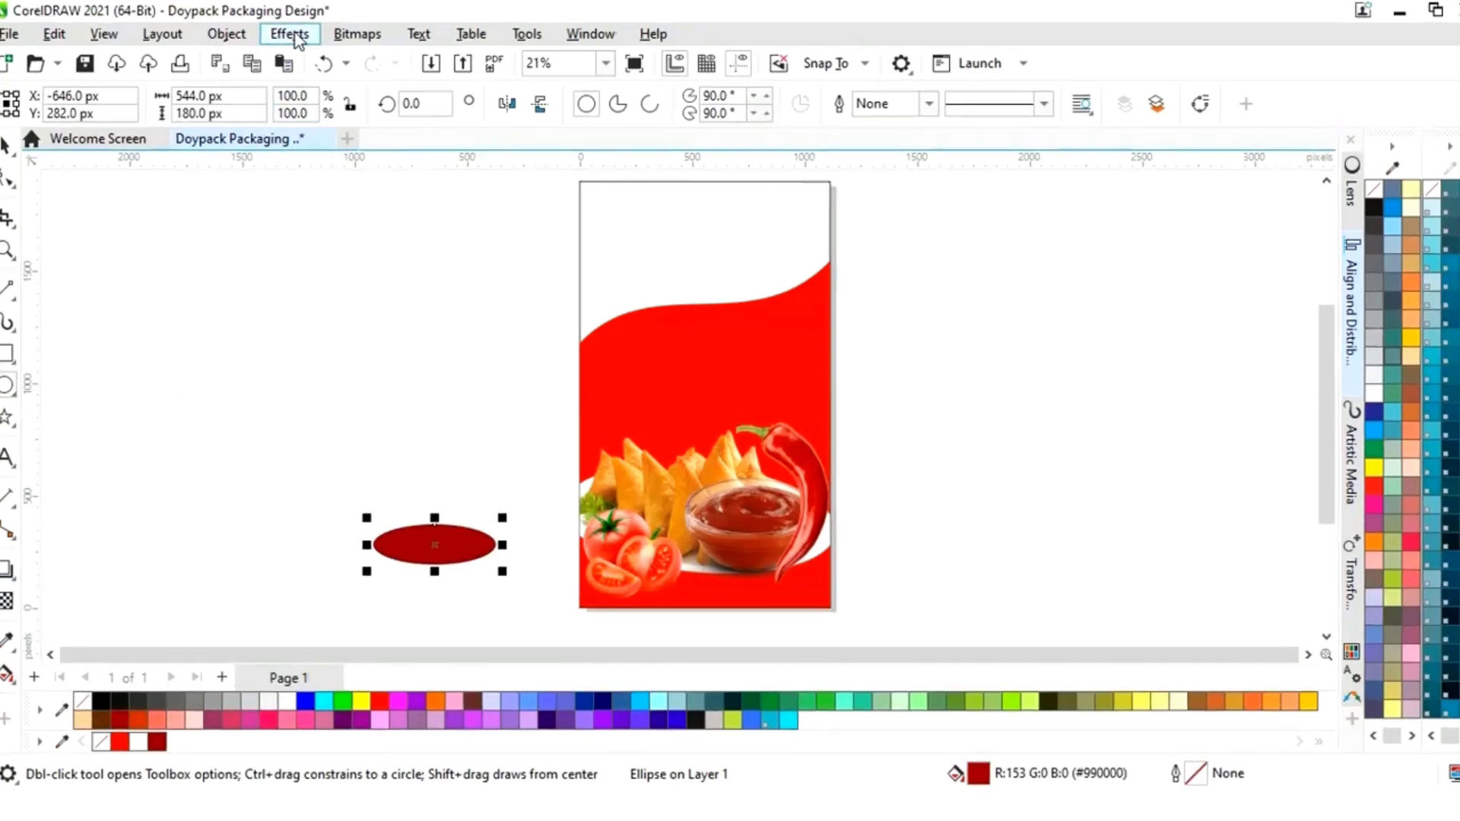
- Apply a Gaussian Blur with a radius of about 41.2 pixels to the dark red ellipse
click(296, 34)
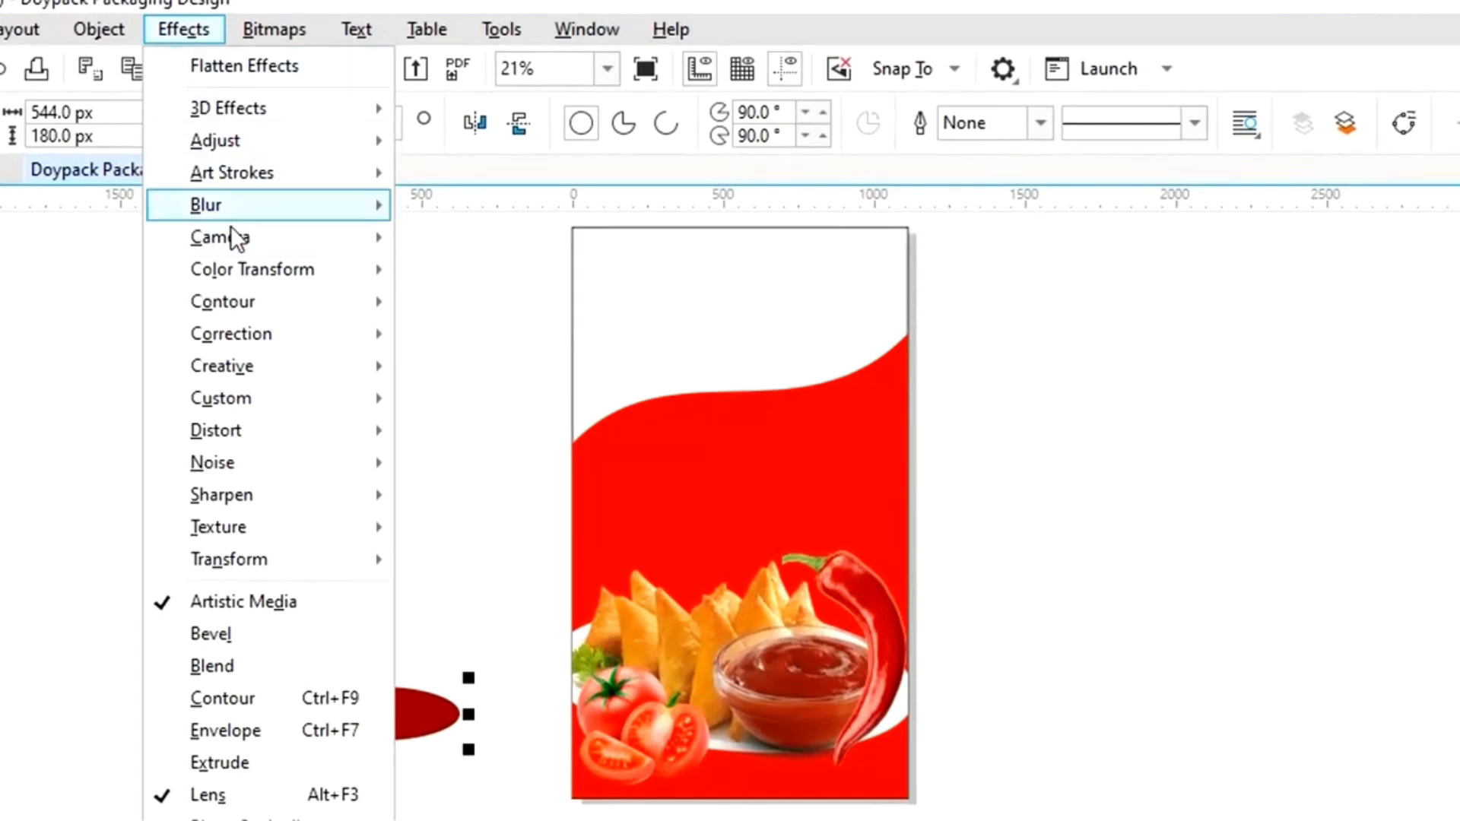
mouse_move(235, 213)
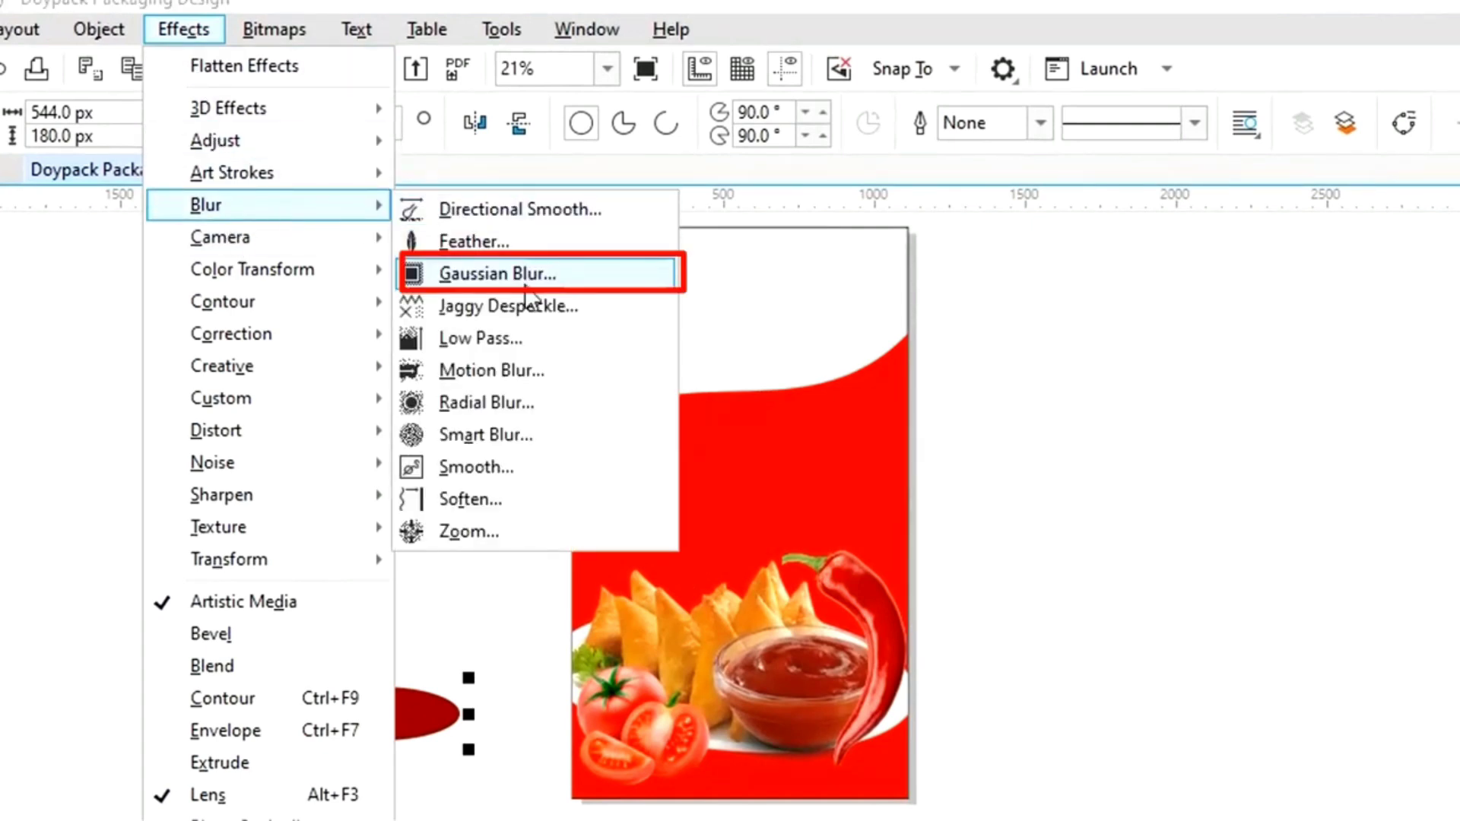
click(523, 273)
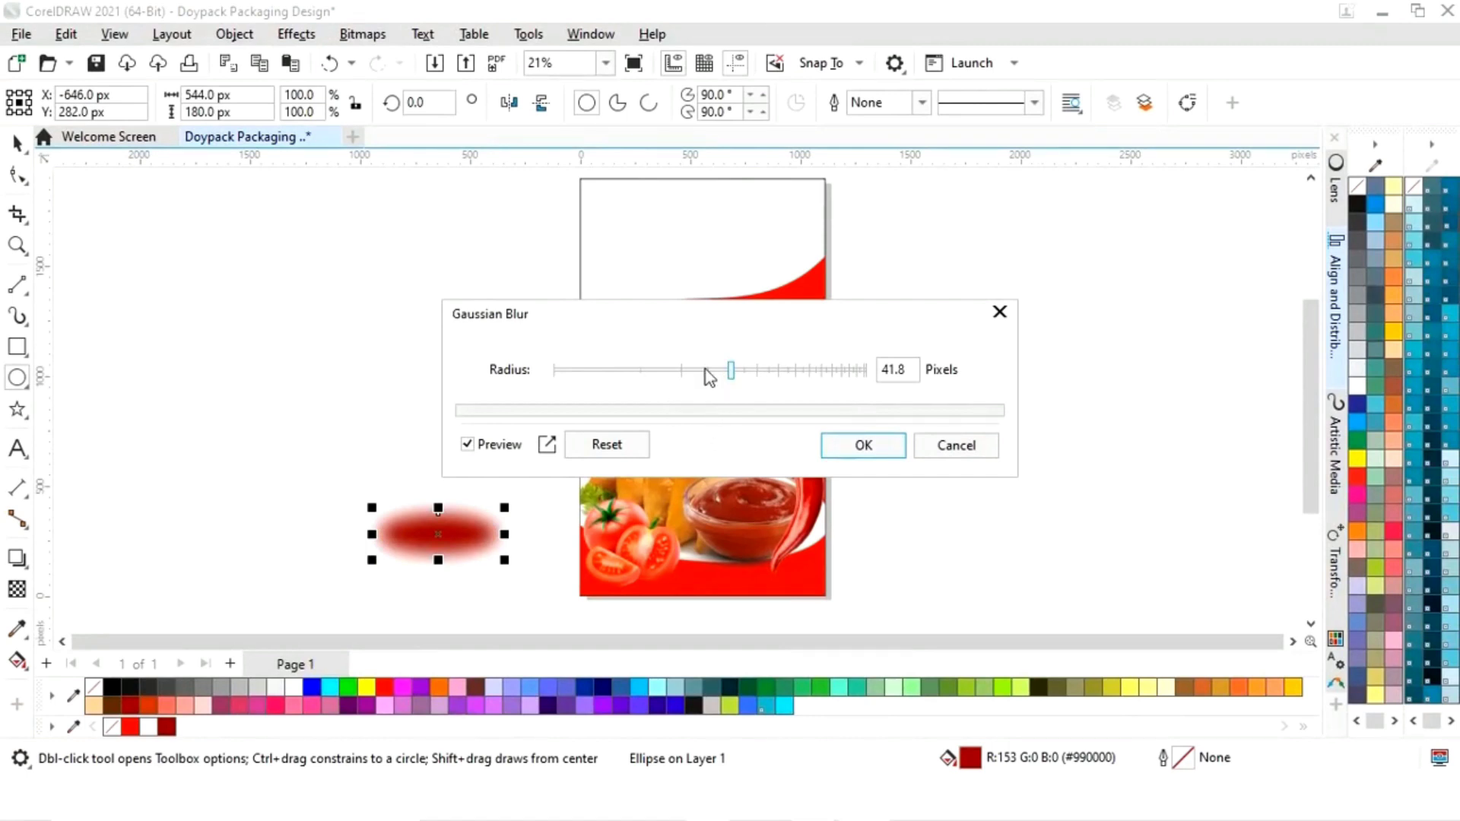
mouse_move(706, 370)
mouse_down()
mouse_move(753, 371)
mouse_move(730, 372)
mouse_up()
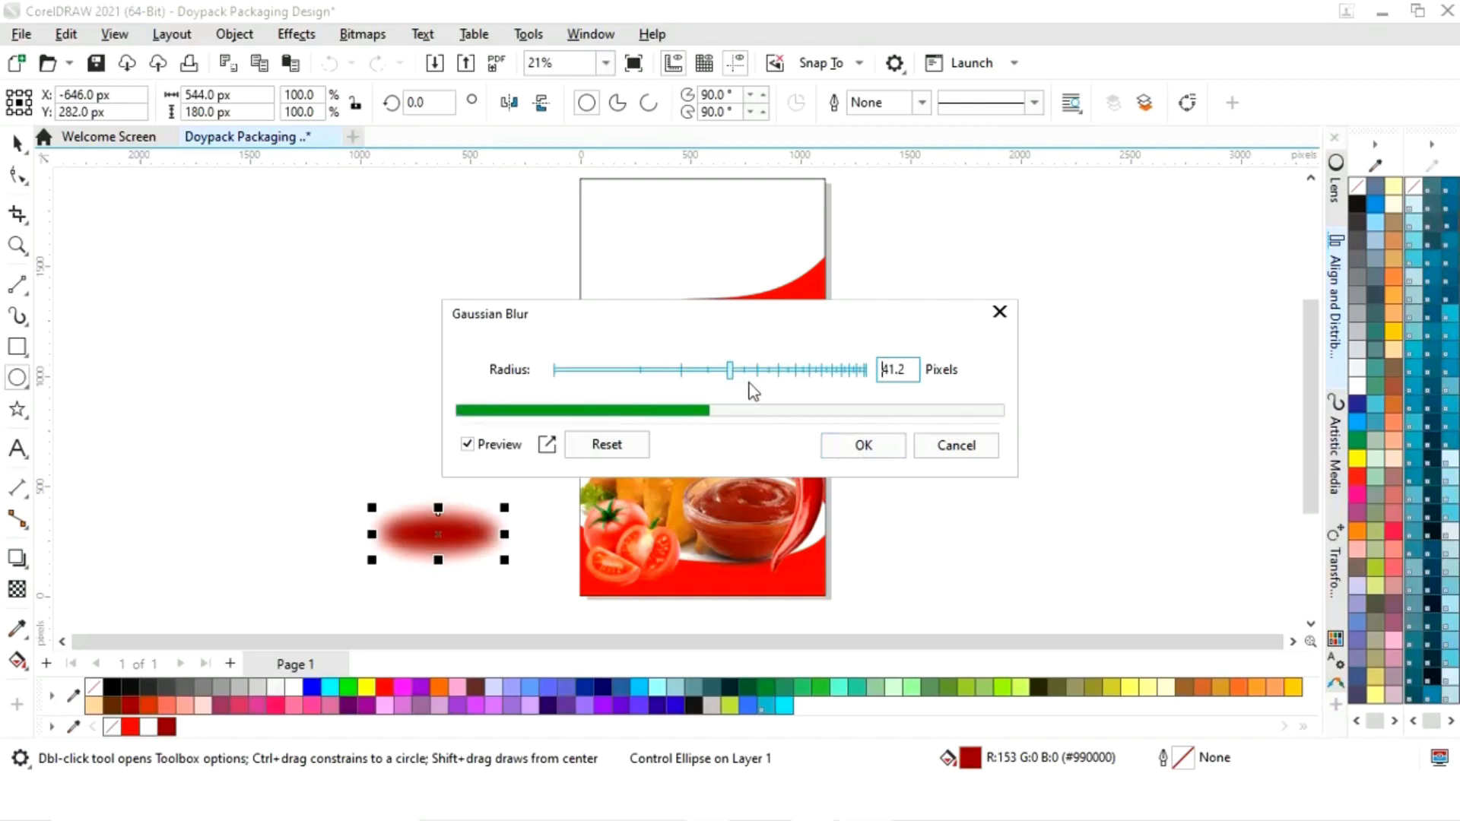
click(859, 451)
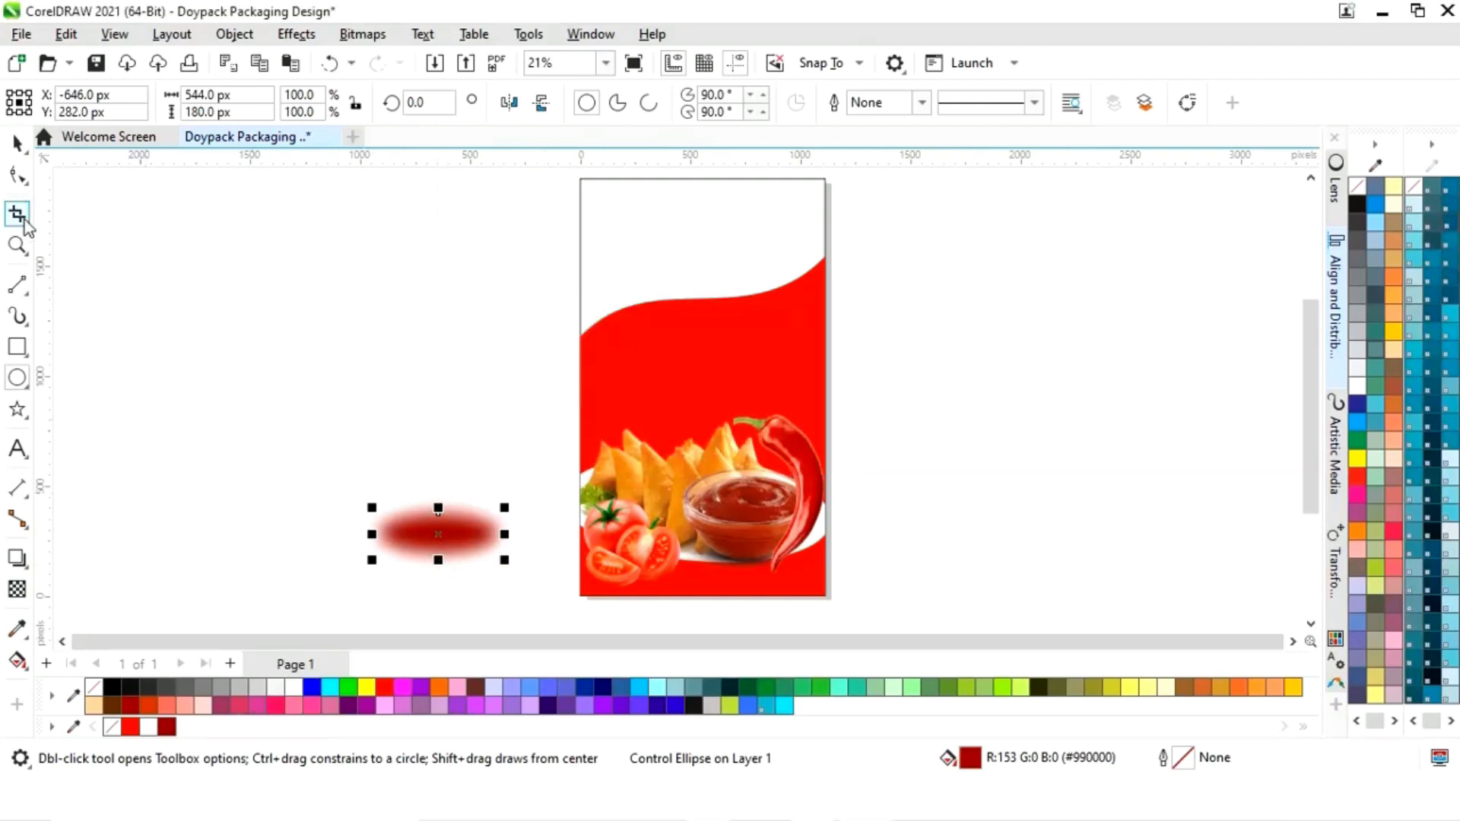
- Shrink the blurred ellipse to about 447 px wide and place it behind the base of the tomatoes as a shadow
click(17, 142)
drag(458, 535, 691, 563)
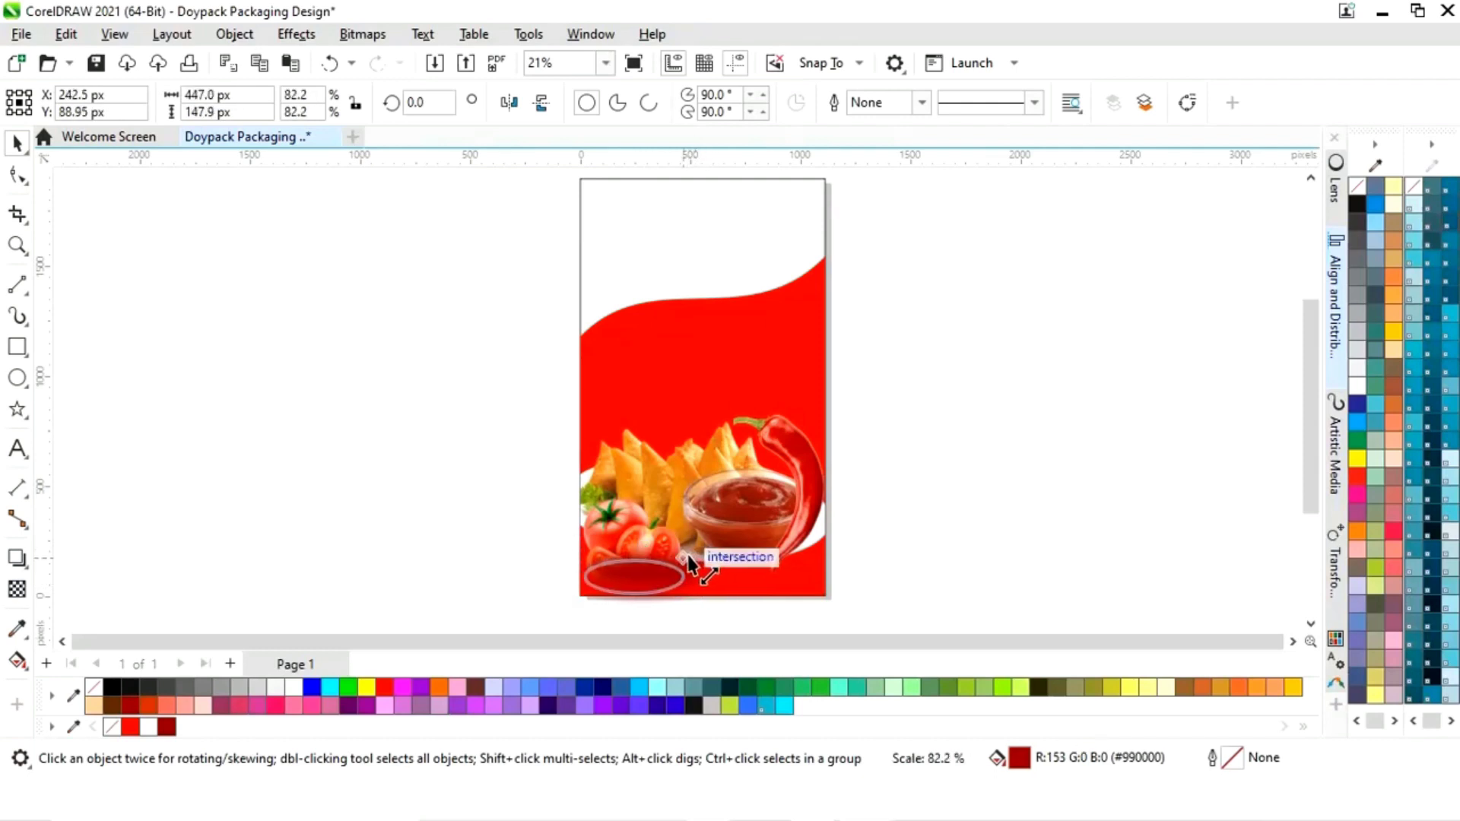
click(642, 578)
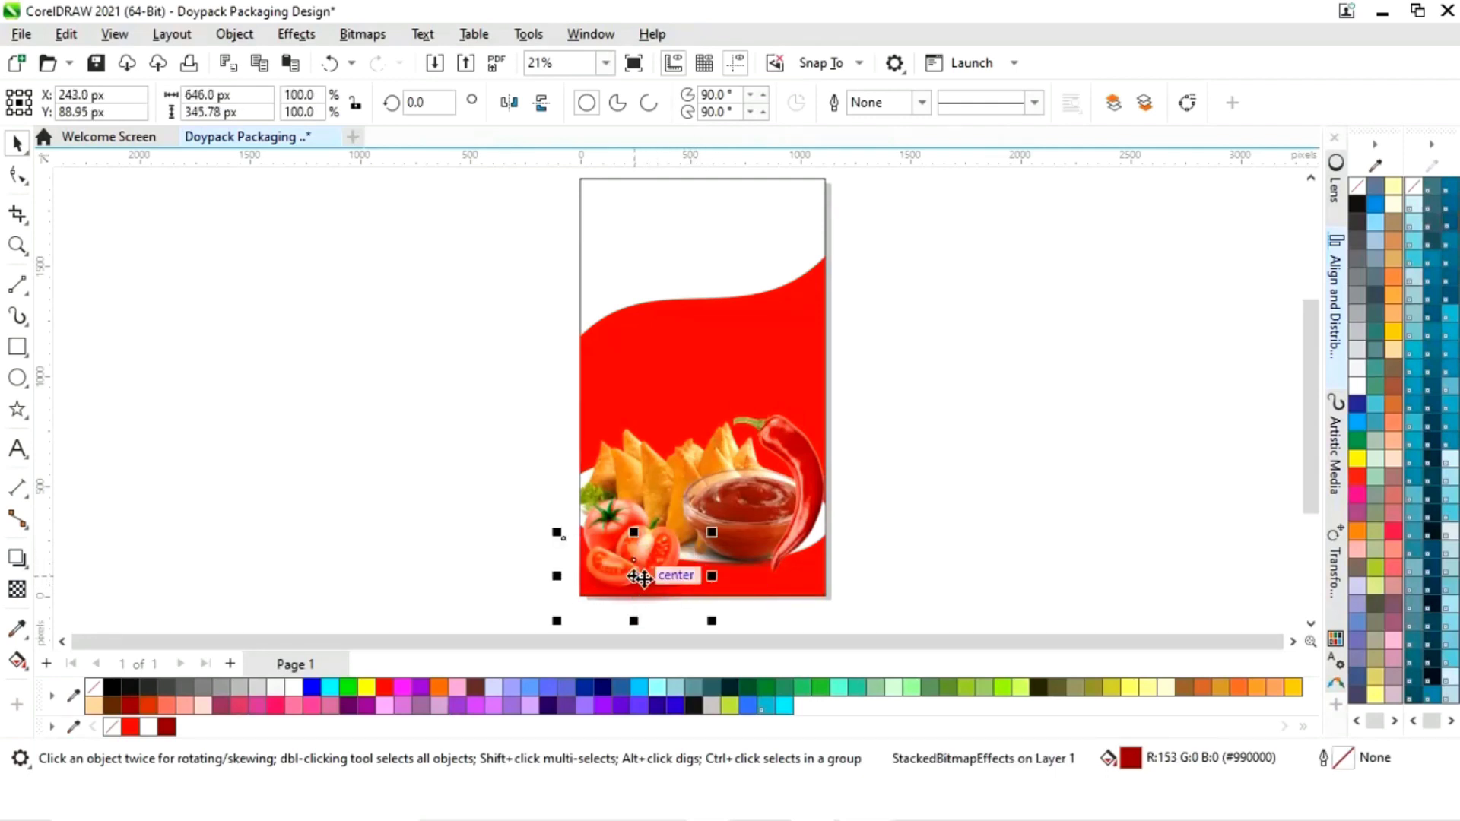
key(F2)
drag(518, 521, 783, 564)
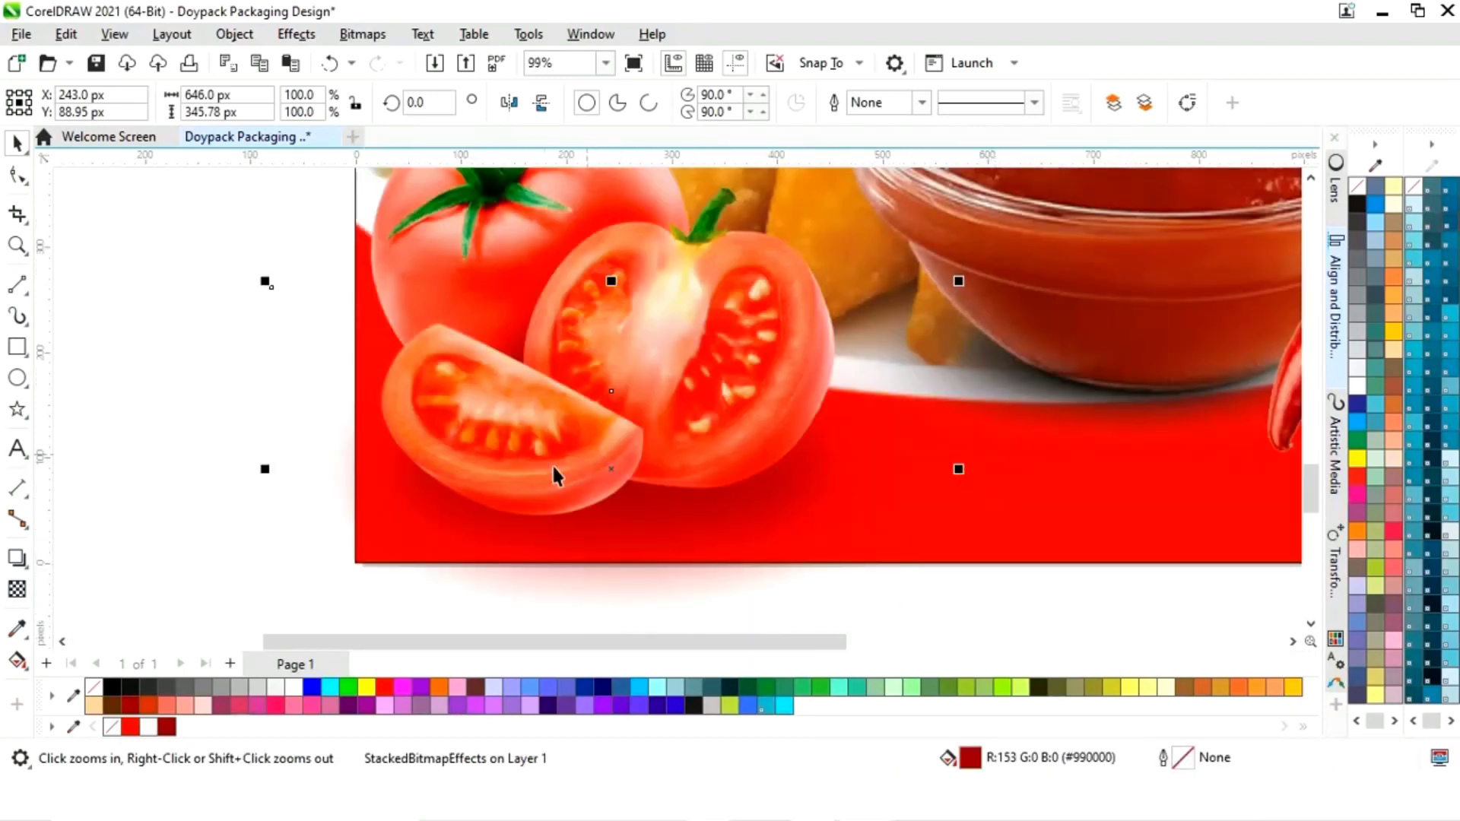
drag(612, 468, 640, 467)
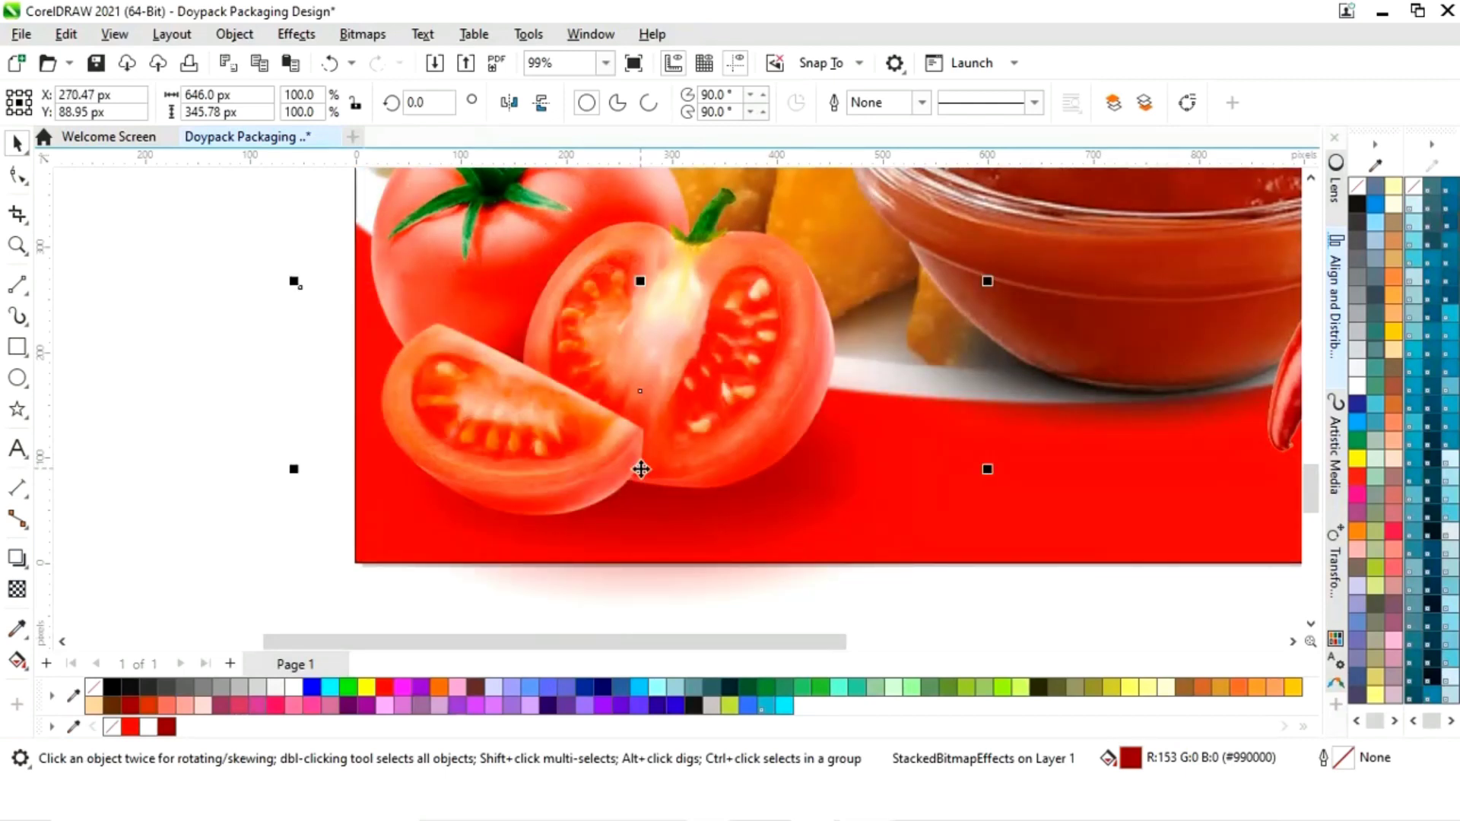
- Set the Gaussian Blur radius of the tomato shadow to about 27.6 pixels
click(296, 35)
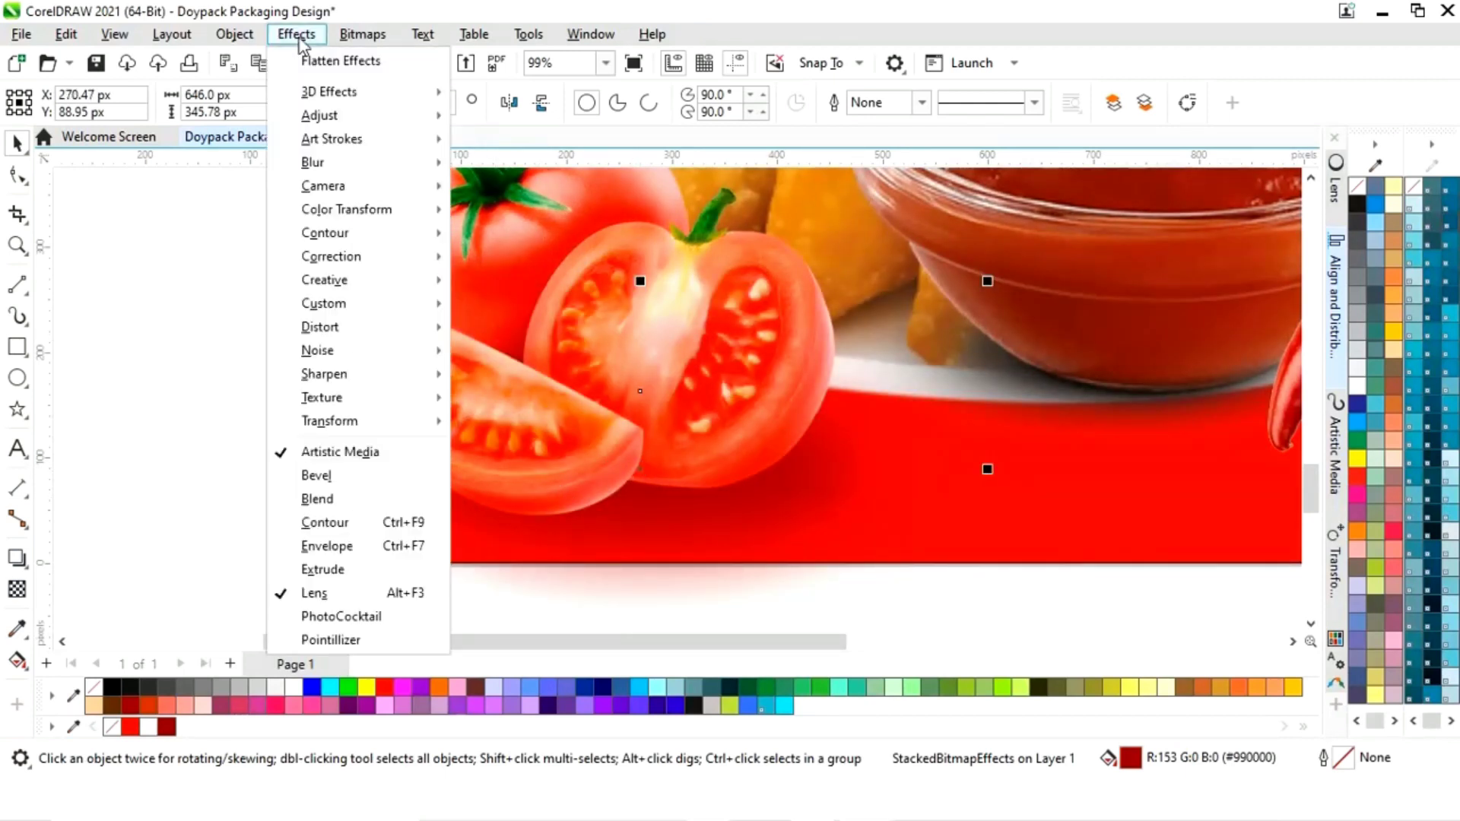
mouse_move(316, 166)
click(521, 209)
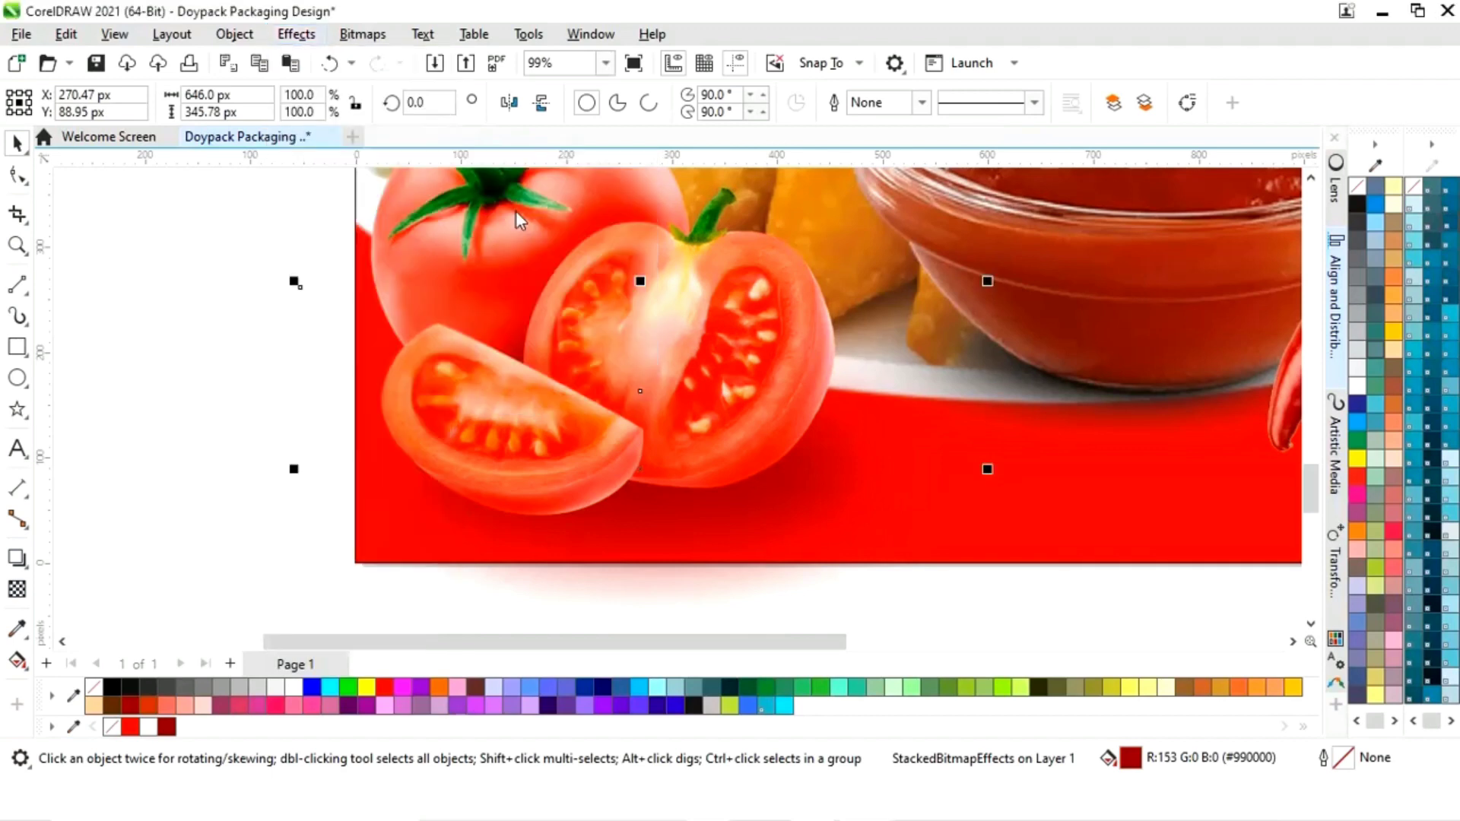
drag(730, 370, 705, 370)
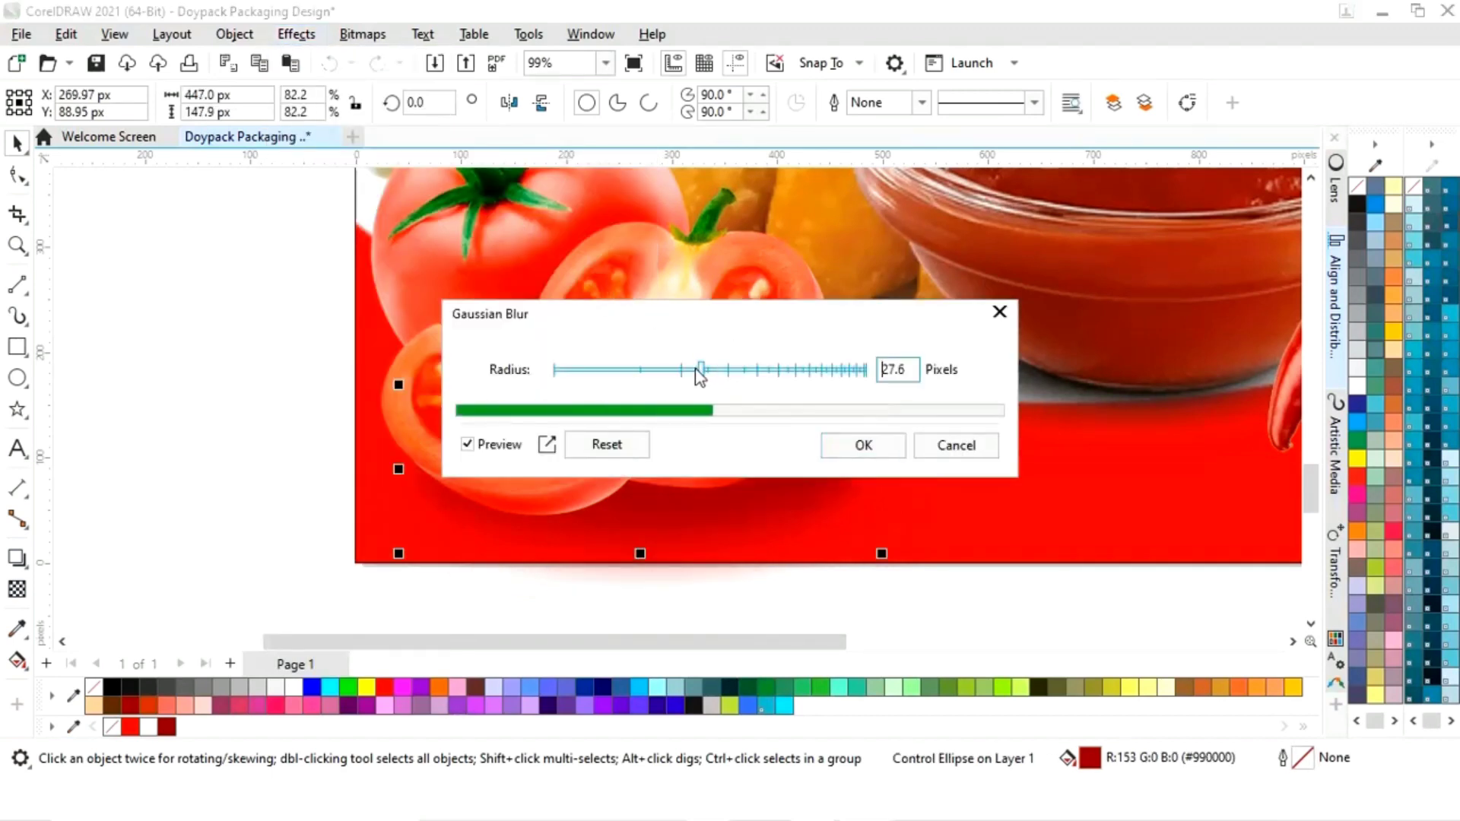
click(853, 449)
key(shift+F4)
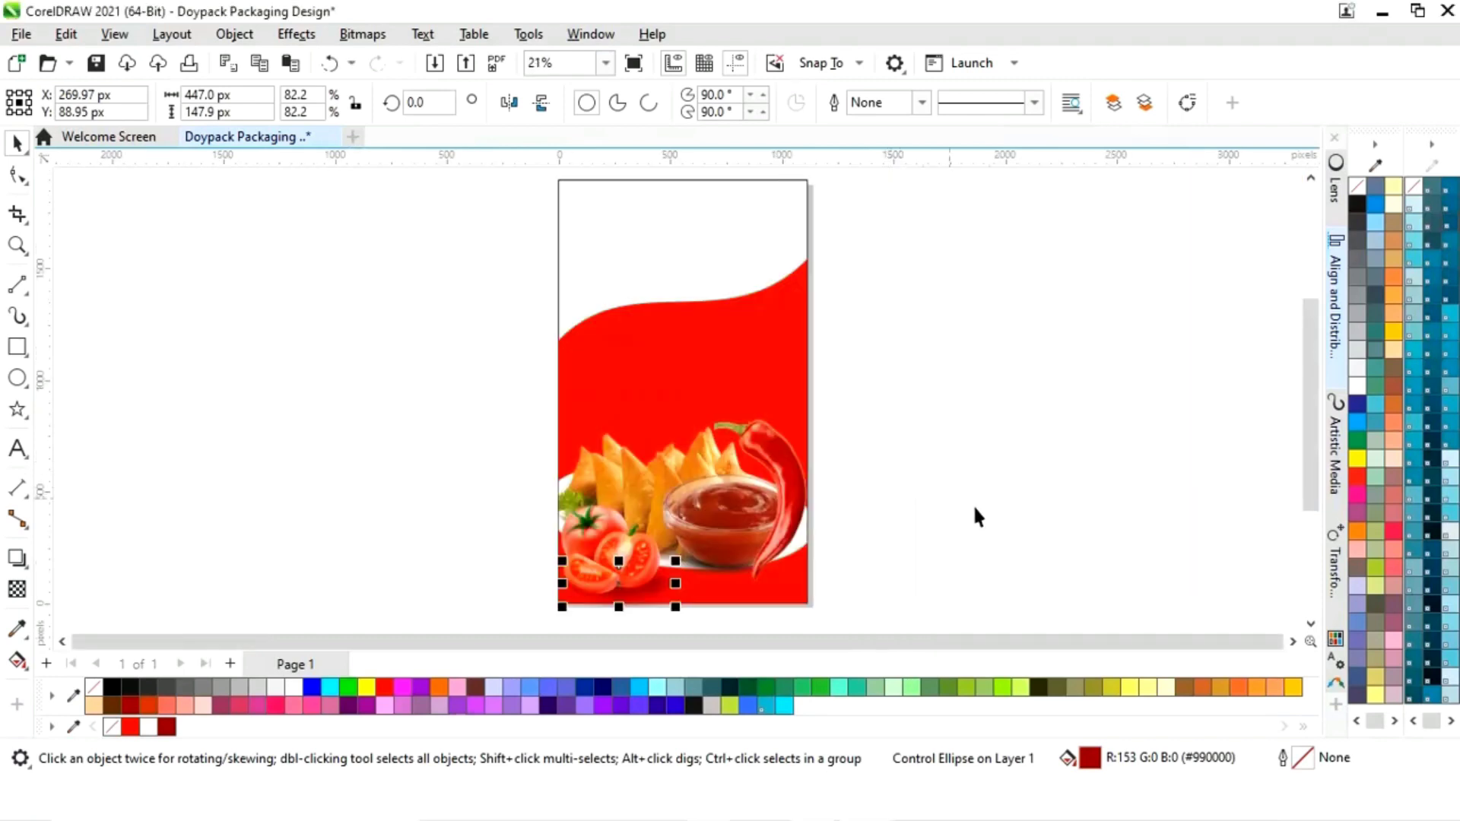
click(930, 467)
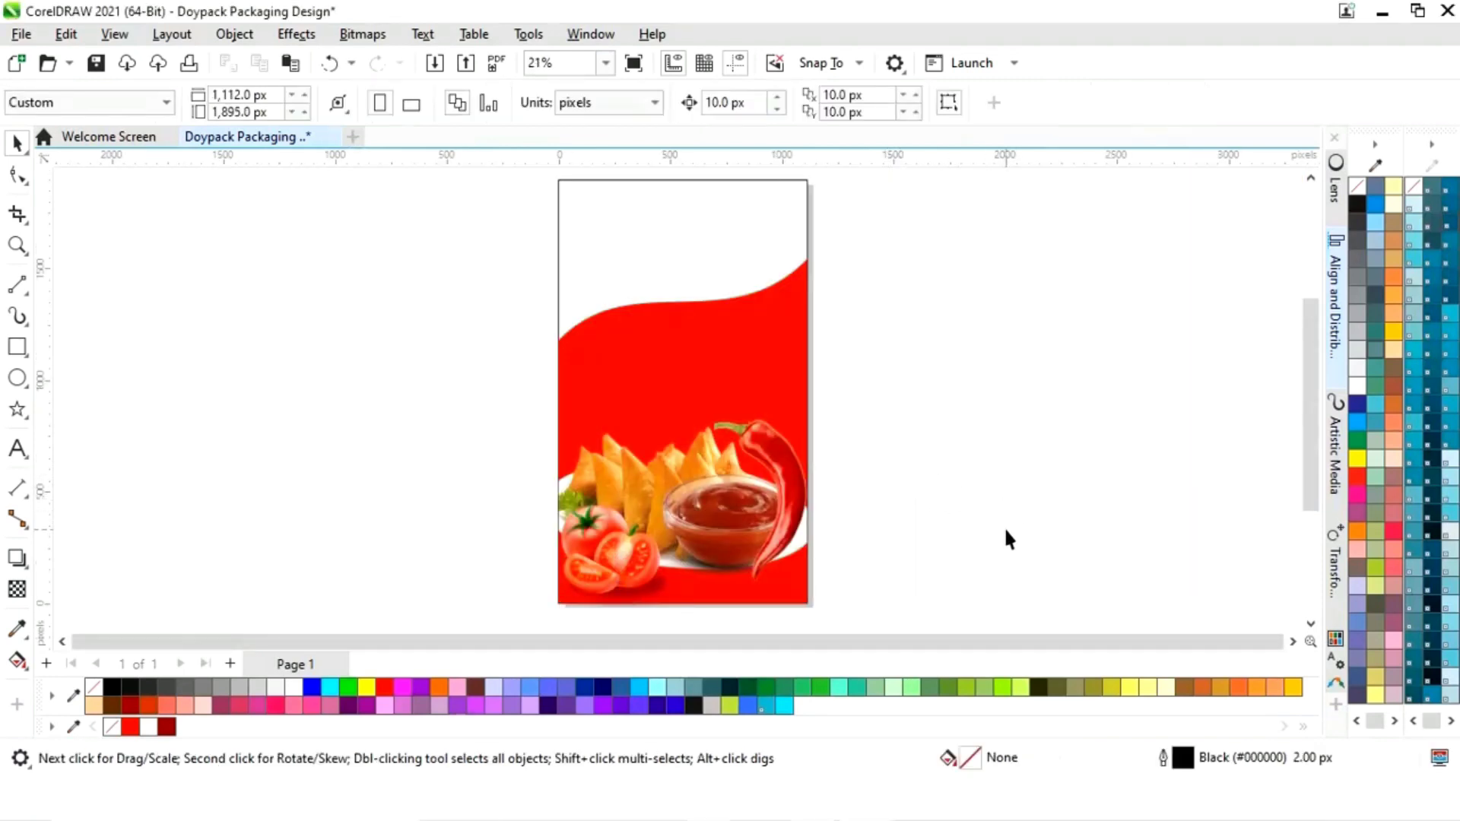
- Draw a rectangle about 953 × 142 px from the page's left edge, above the samosas, and convert it to curves for node editing
scroll(1080, 446, up, 1)
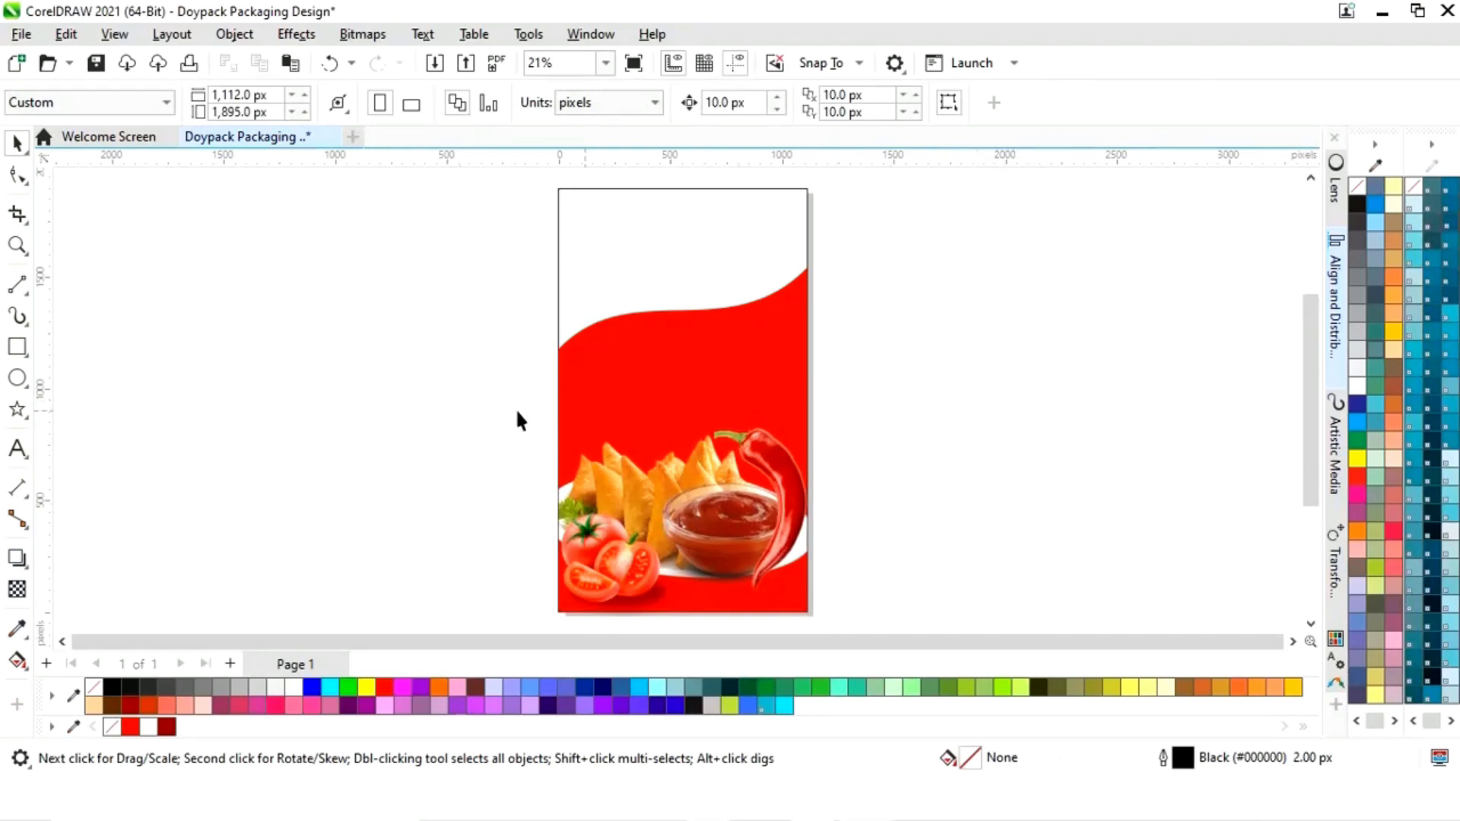
click(16, 347)
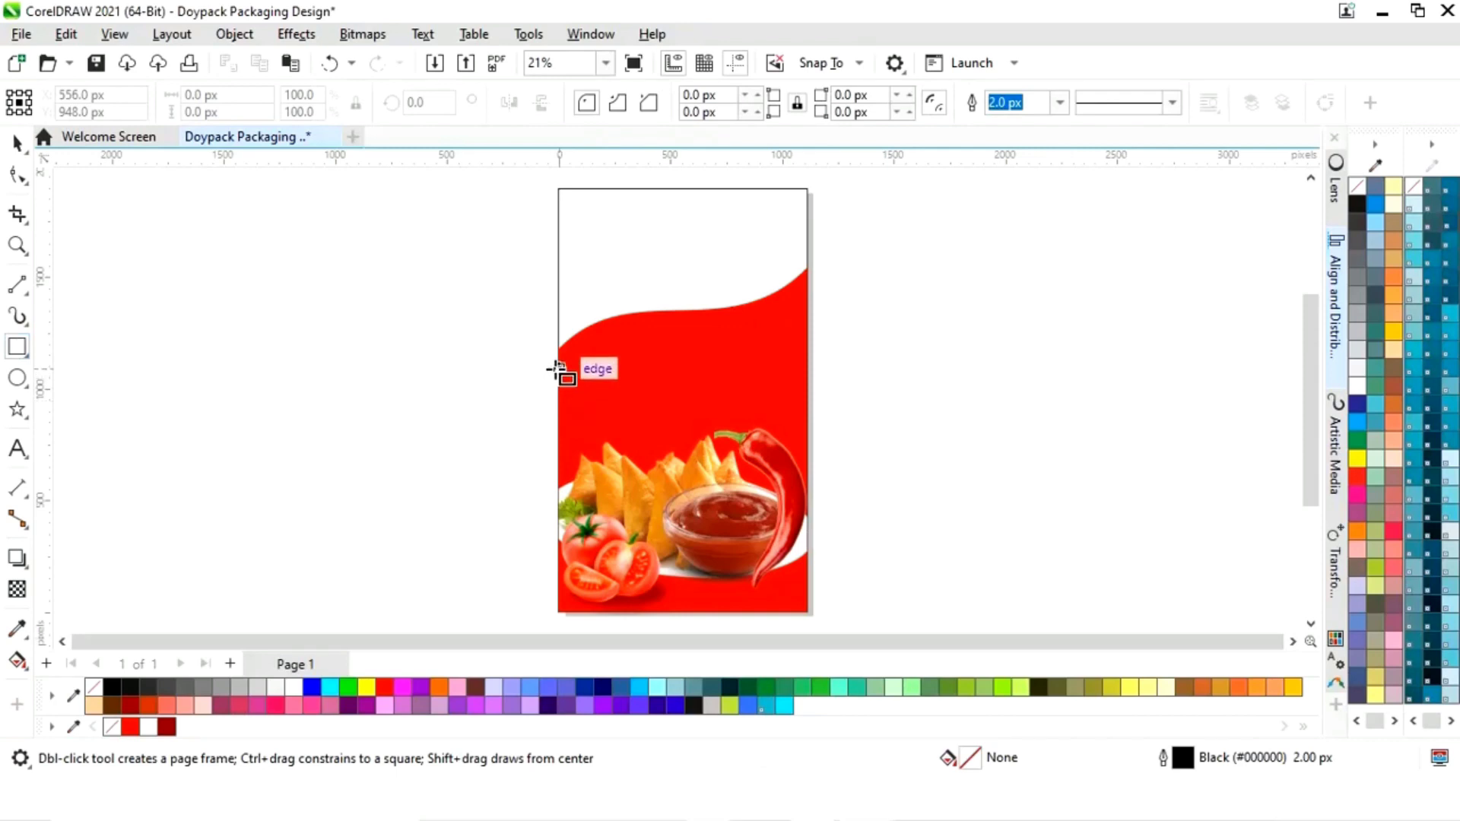
drag(560, 369, 773, 400)
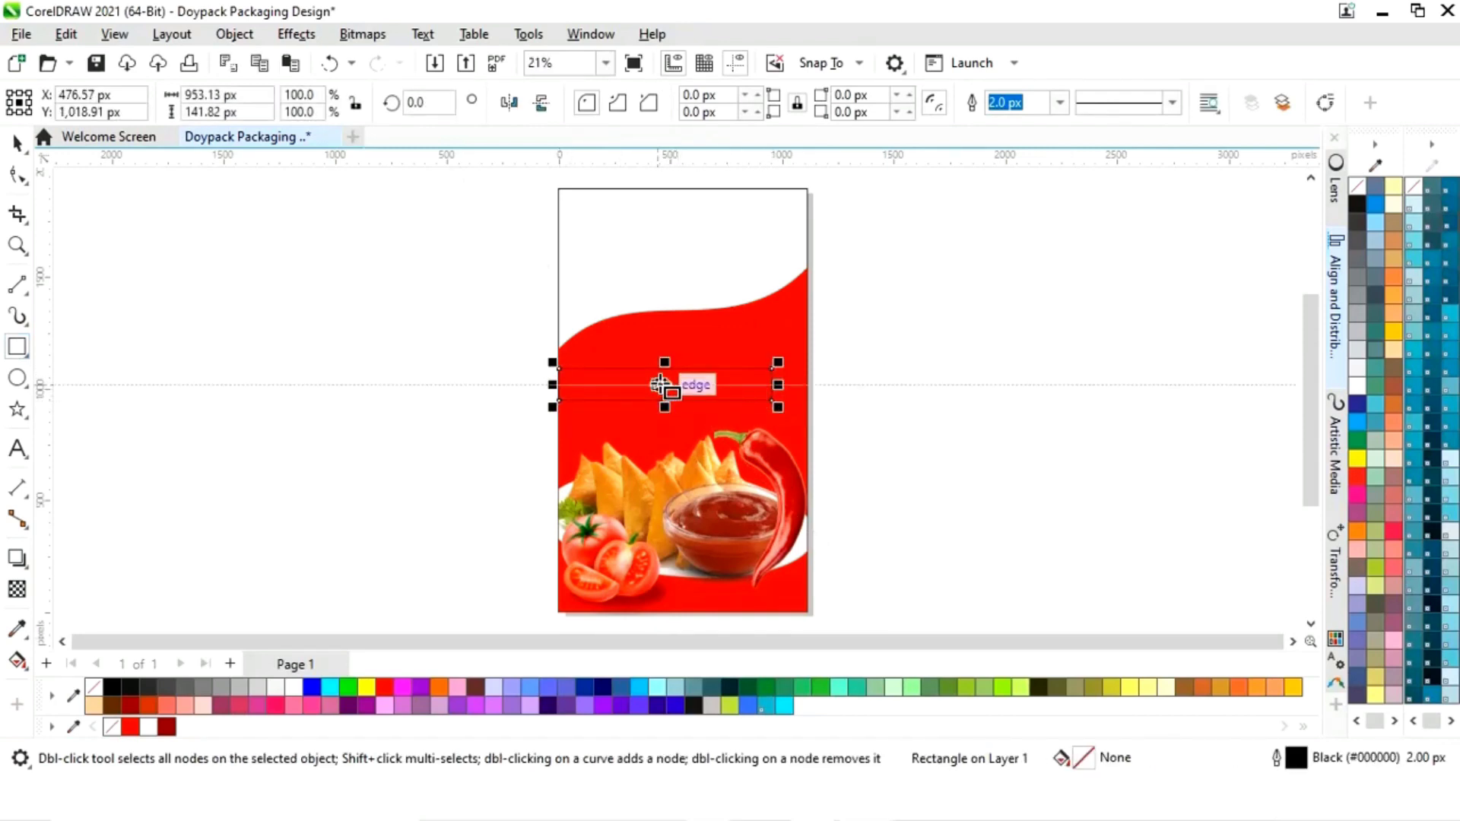
right_click(663, 384)
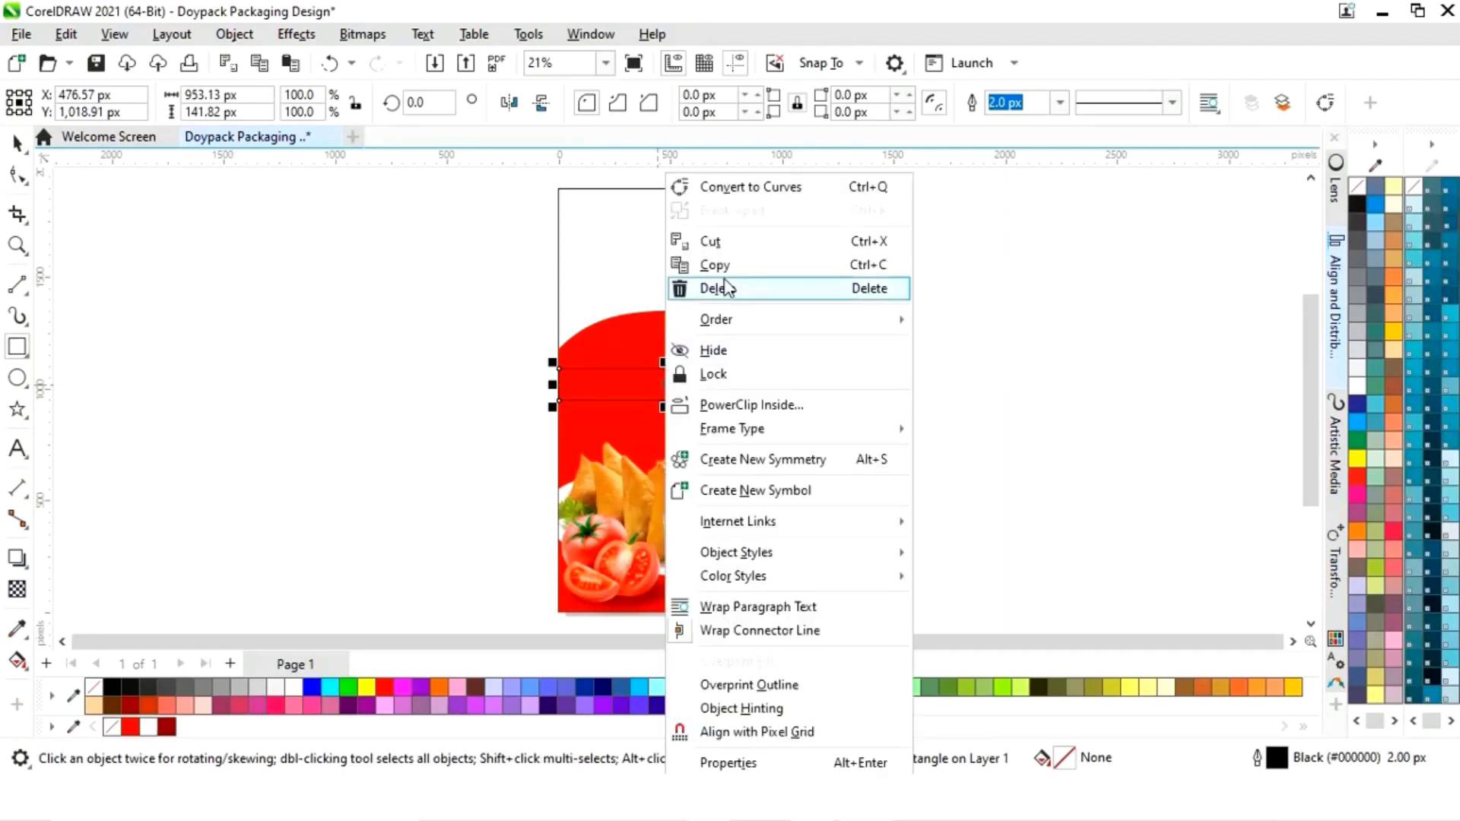
click(744, 188)
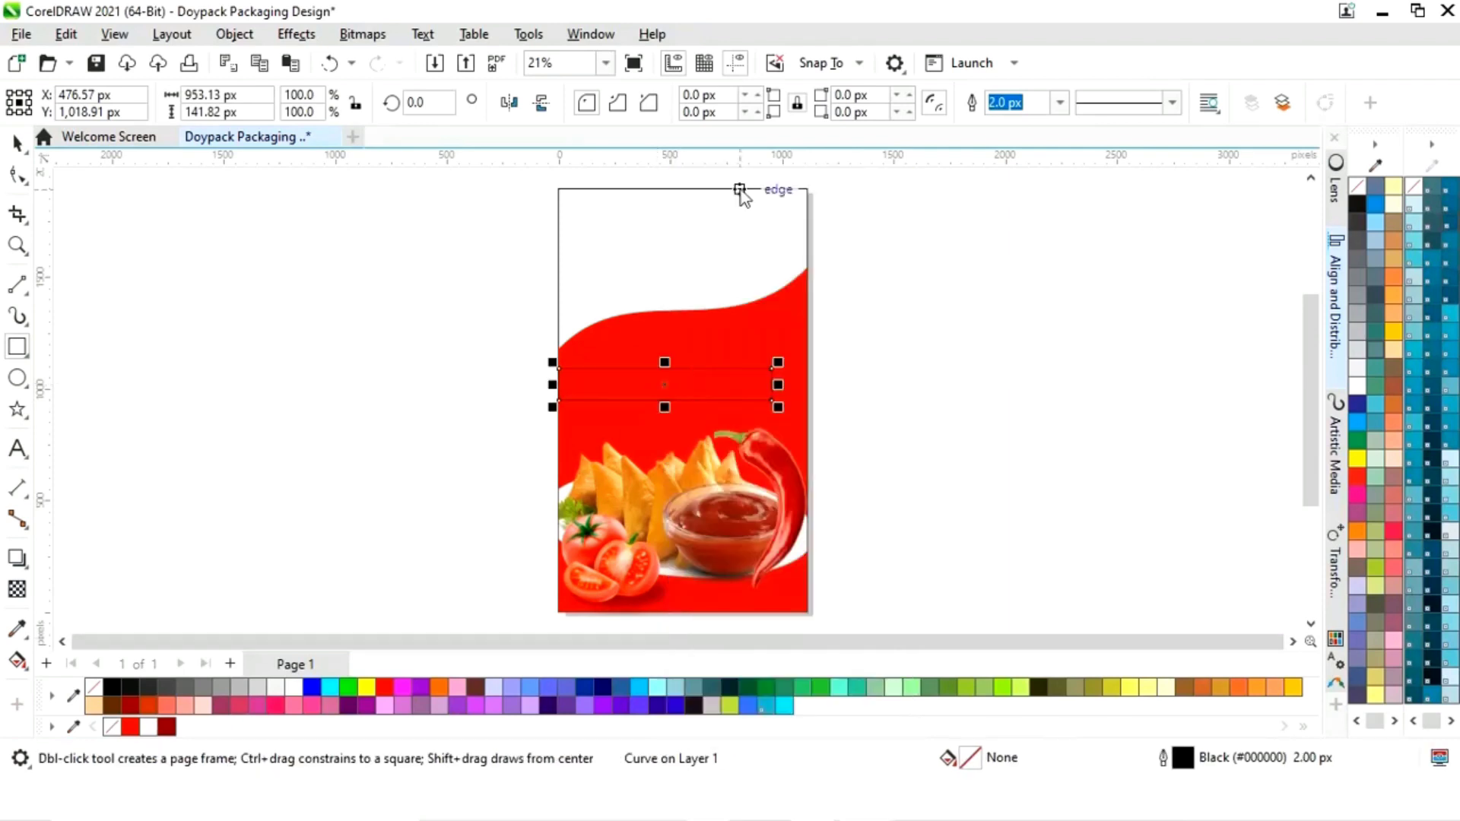
click(17, 177)
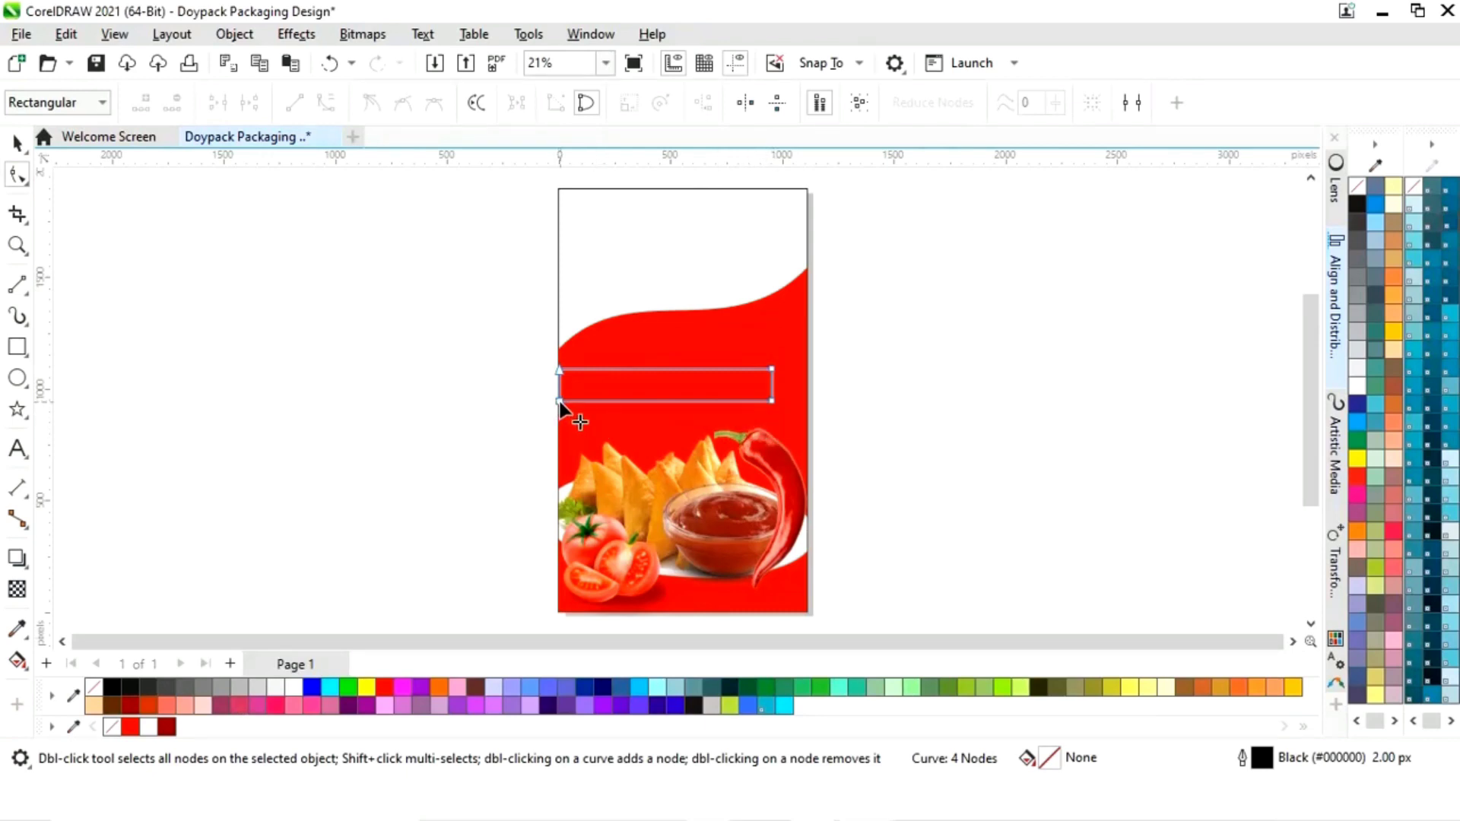
- Reshape the outline into a sideways triangle: lower its bottom-left node about 239 px, delete the top-right node and pull the tip slightly inward
drag(559, 401, 560, 455)
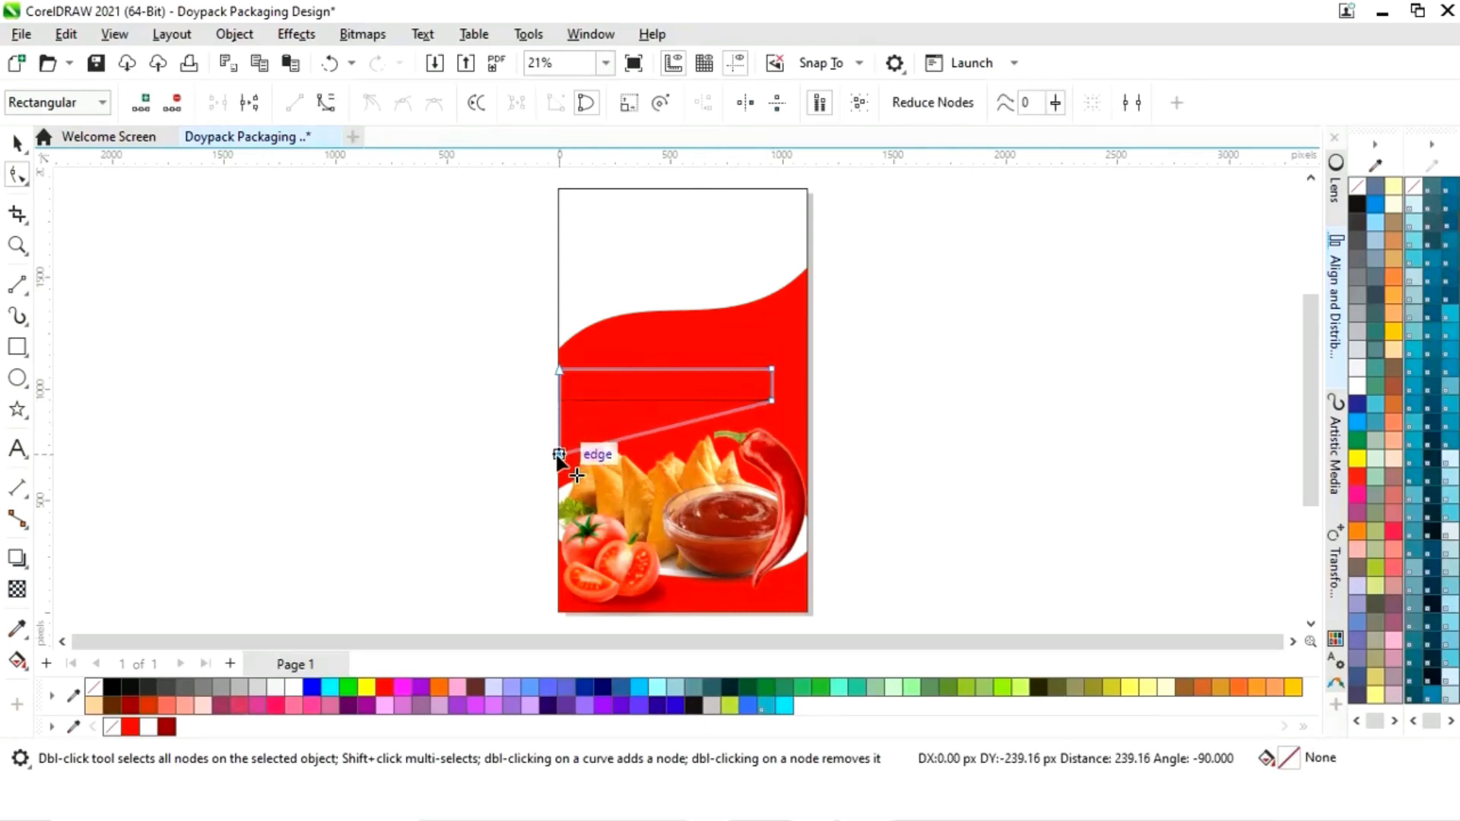
double_click(772, 370)
mouse_move(772, 401)
mouse_down()
mouse_move(714, 401)
mouse_move(744, 401)
mouse_up()
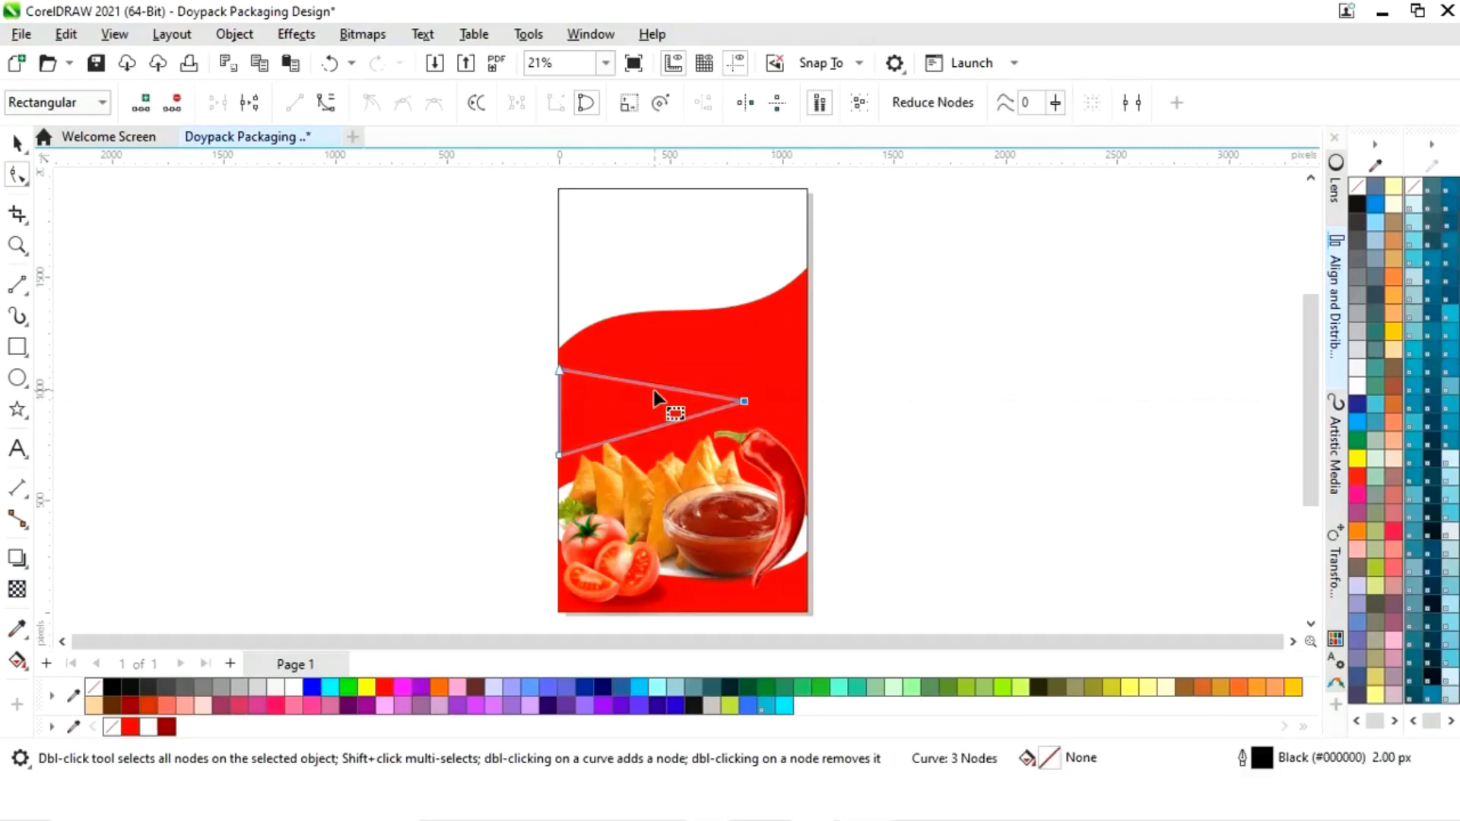
- Convert the triangle's upper edge to a curve and bow it upward
click(650, 385)
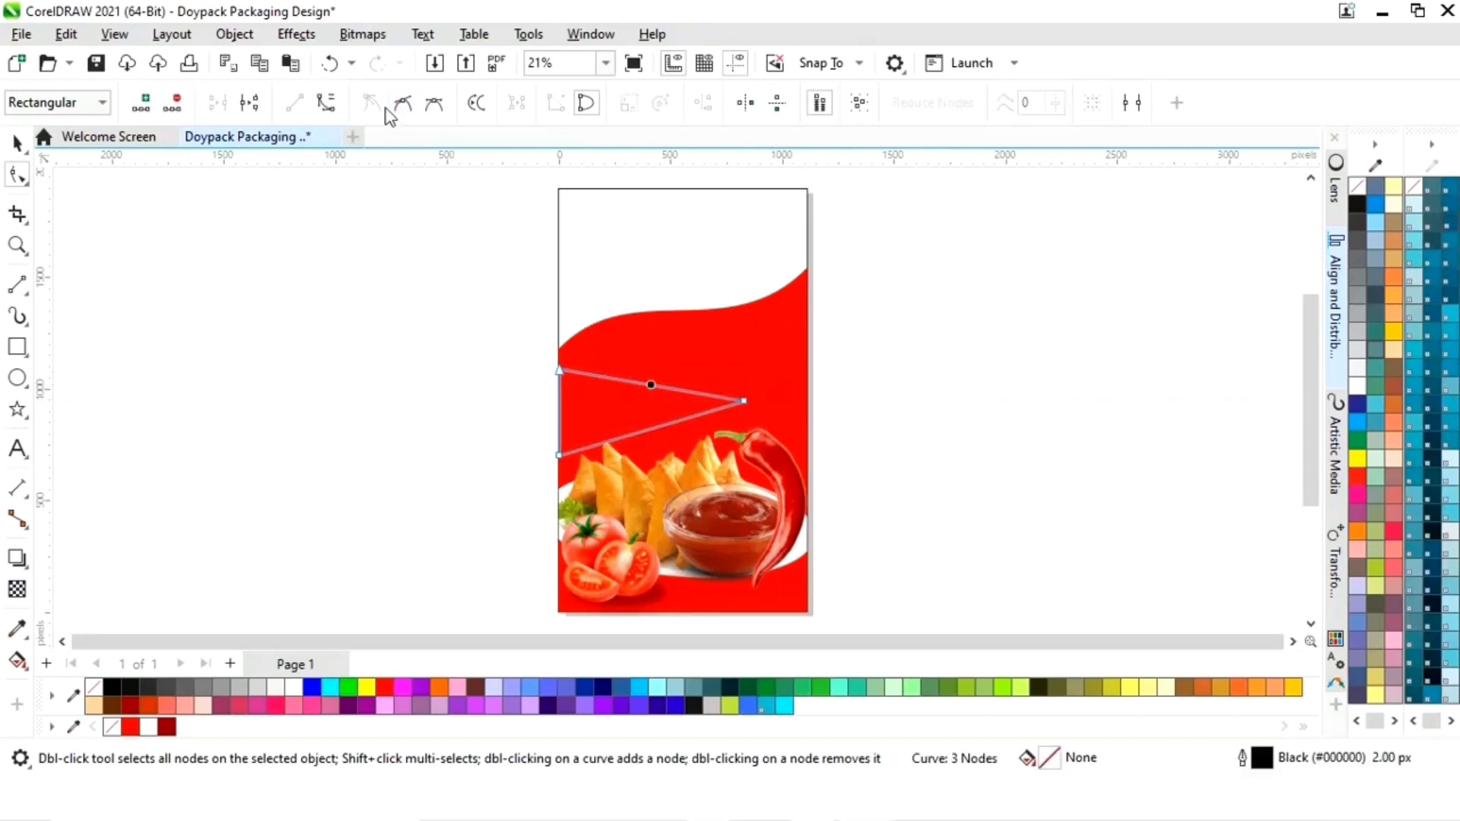
click(328, 106)
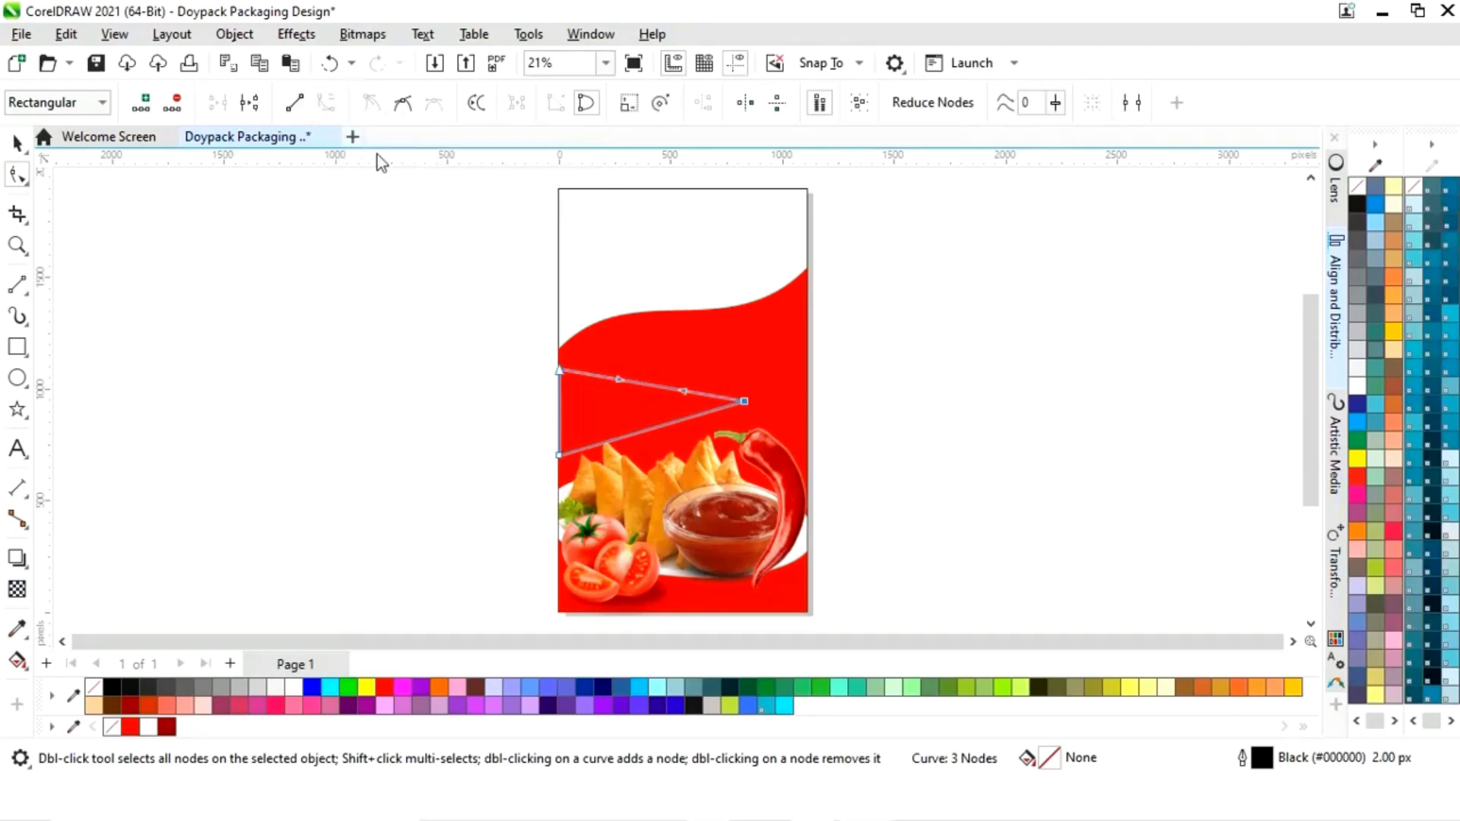
drag(620, 377, 632, 343)
drag(690, 391, 692, 364)
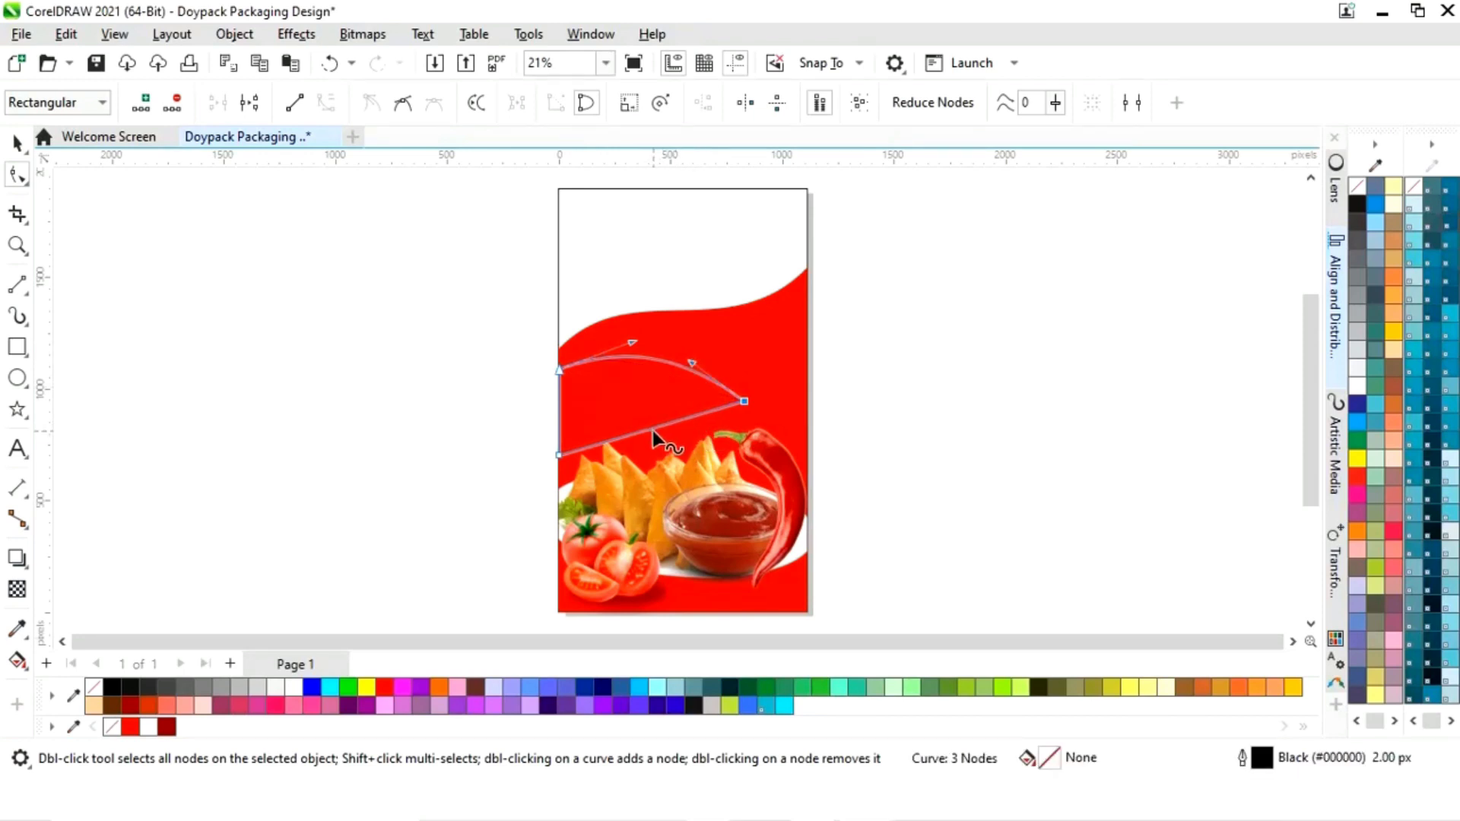
- Convert the shape's lower edge to a curve and arch it upward toward the pointed tip
click(653, 430)
click(646, 429)
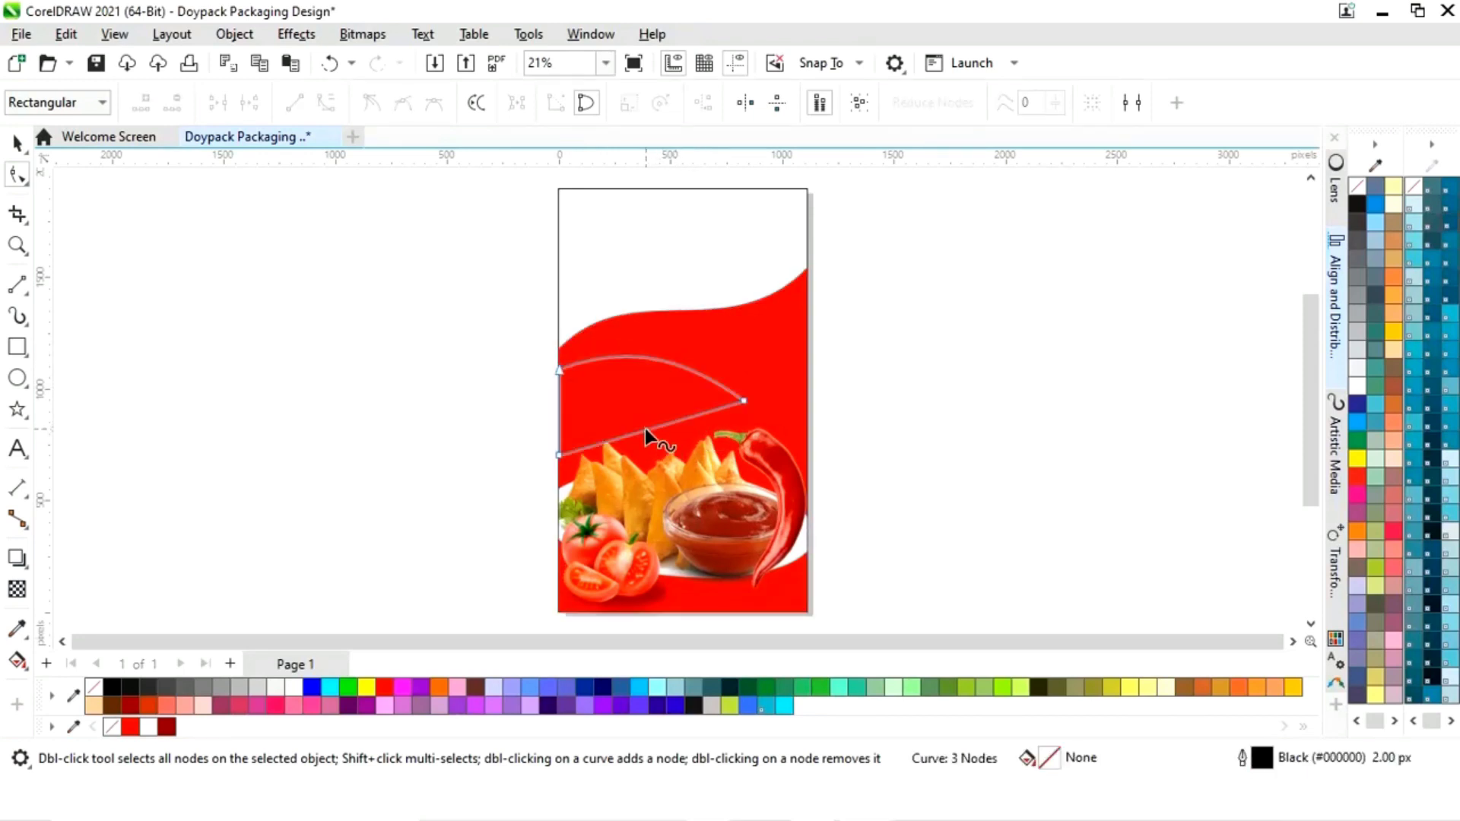
click(647, 429)
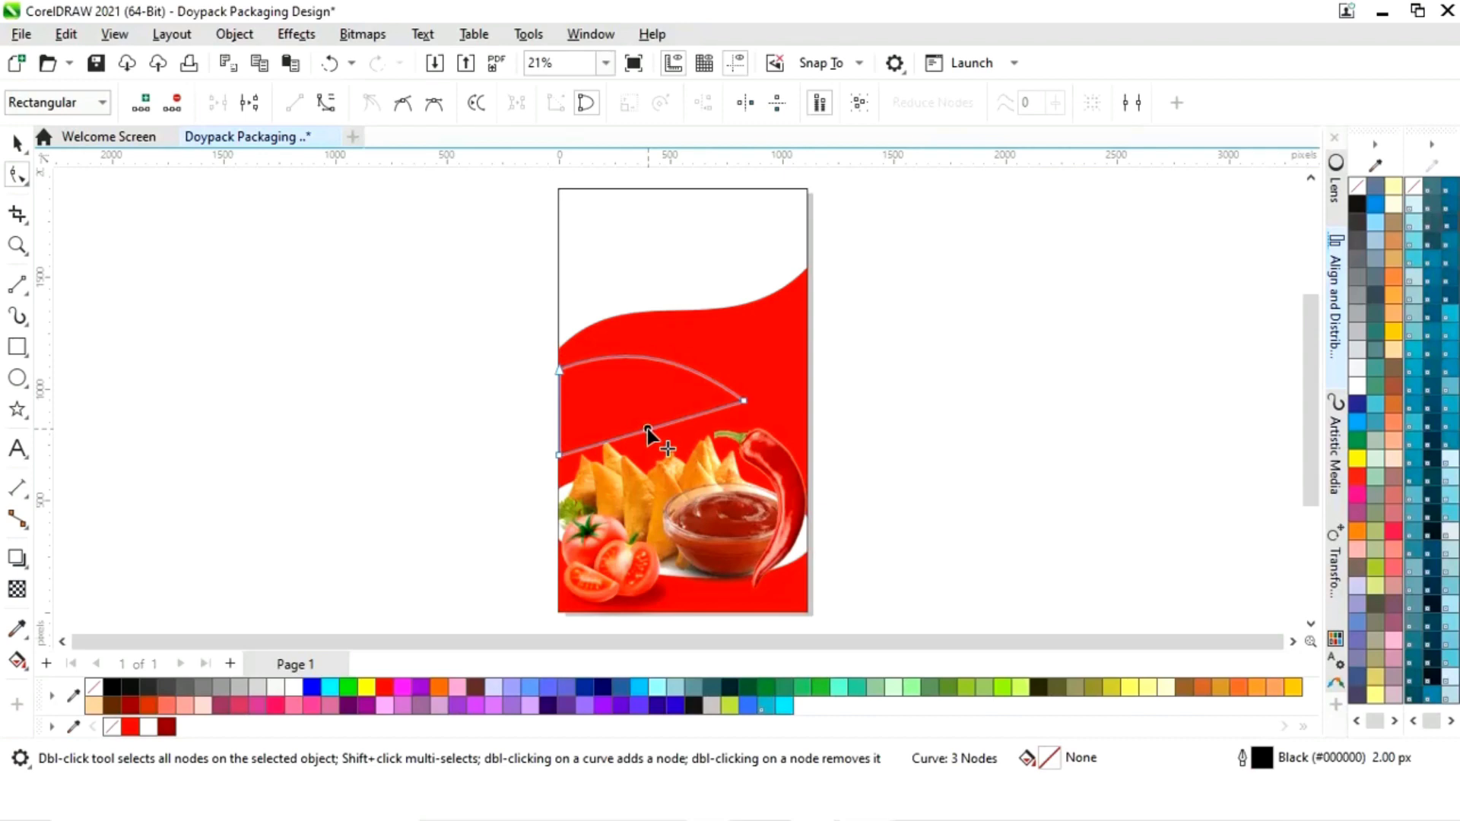
click(326, 102)
drag(679, 422, 621, 424)
click(17, 144)
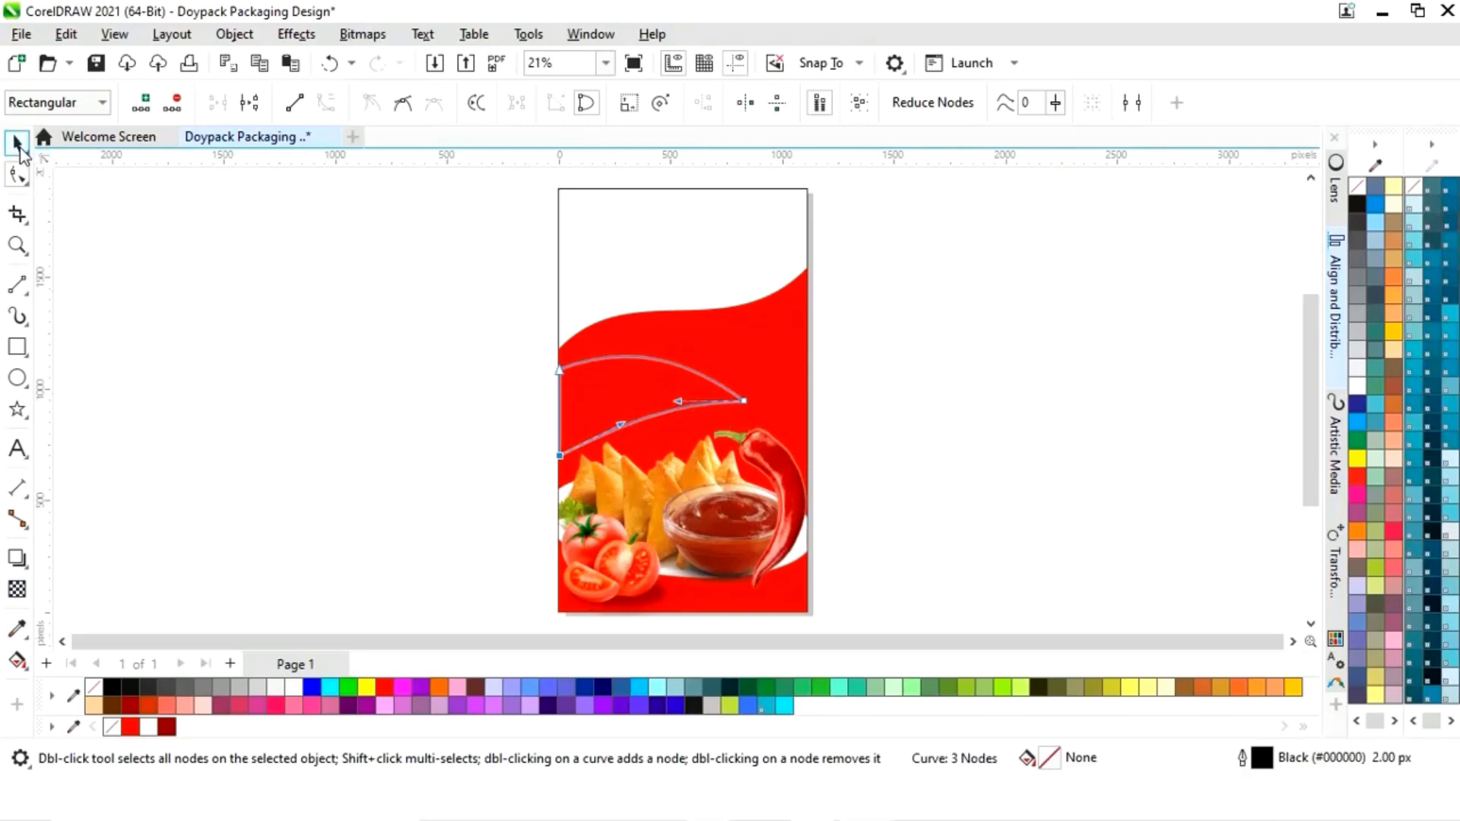
click(488, 402)
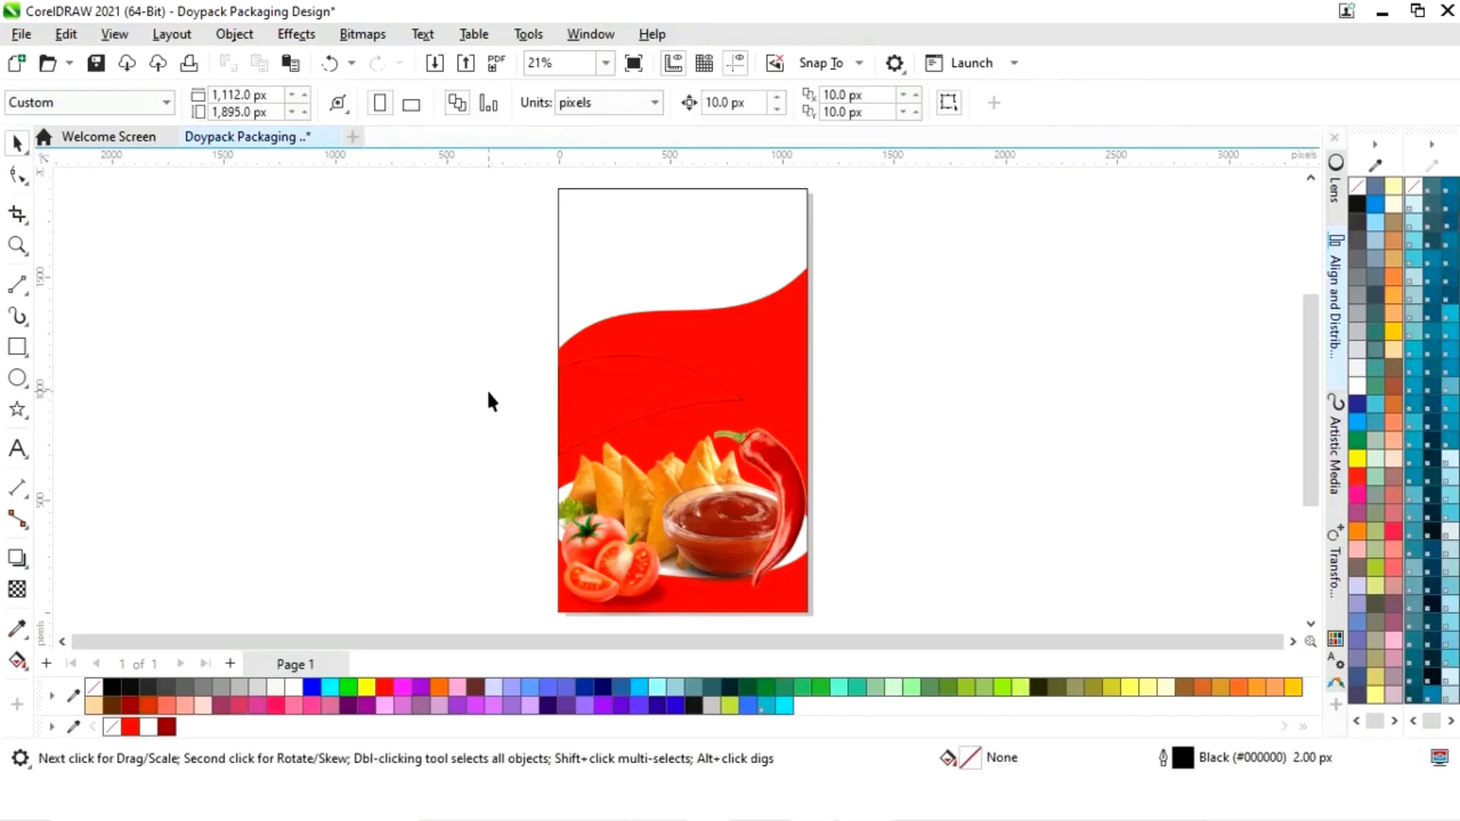
- Fill the curved banner shape with black and remove its outline
click(661, 400)
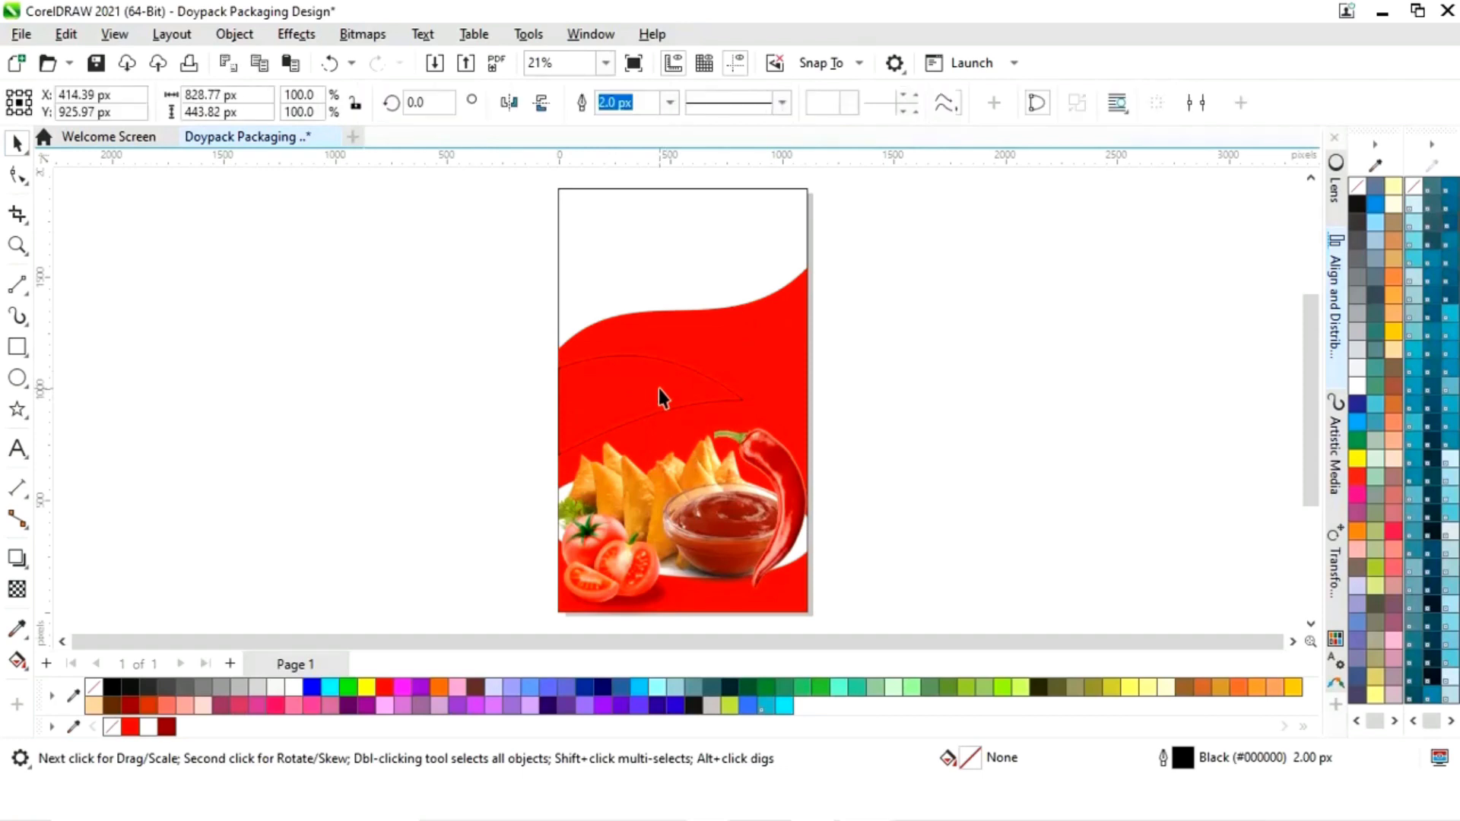
click(113, 681)
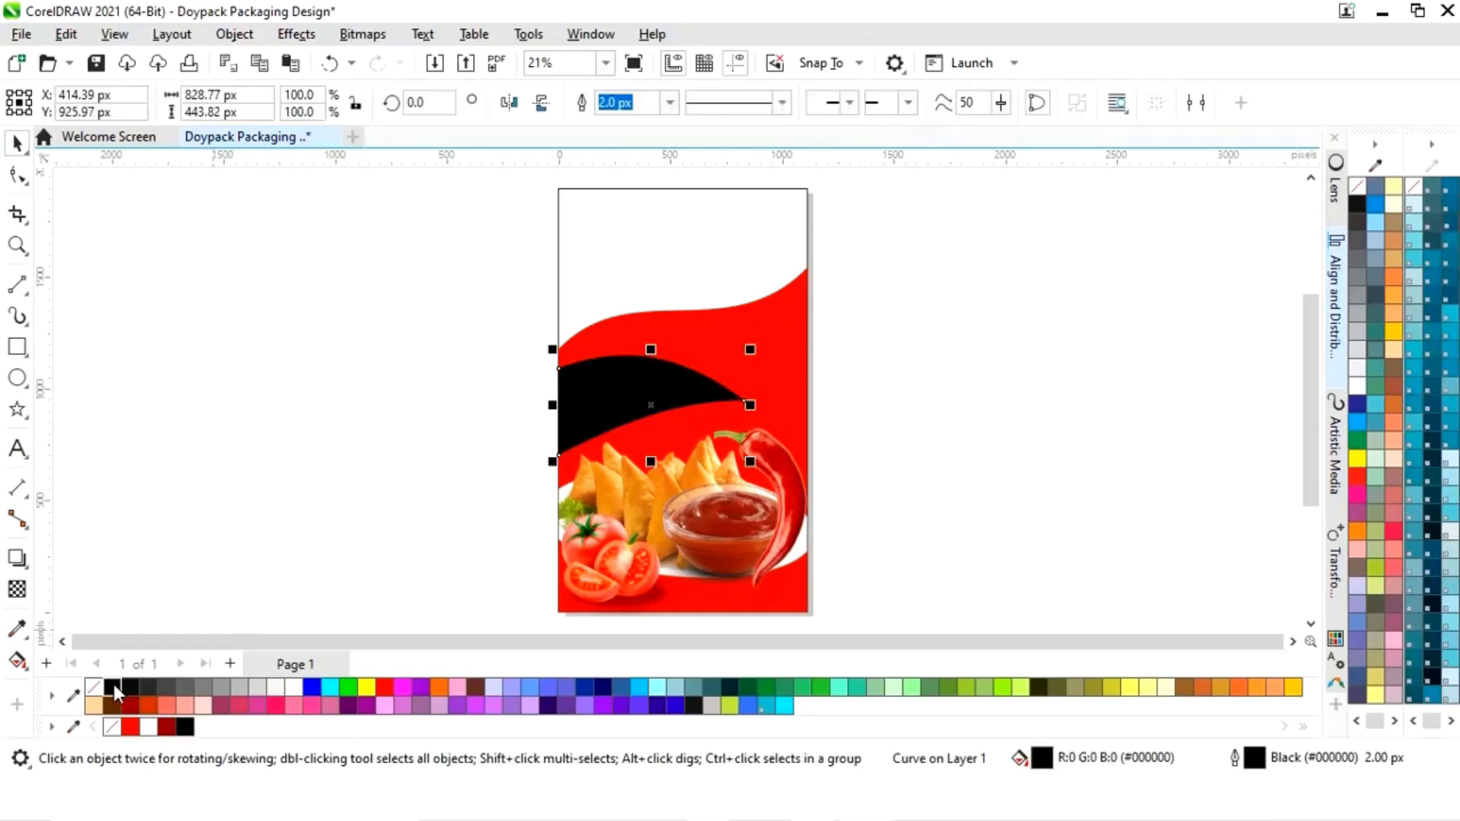
right_click(95, 687)
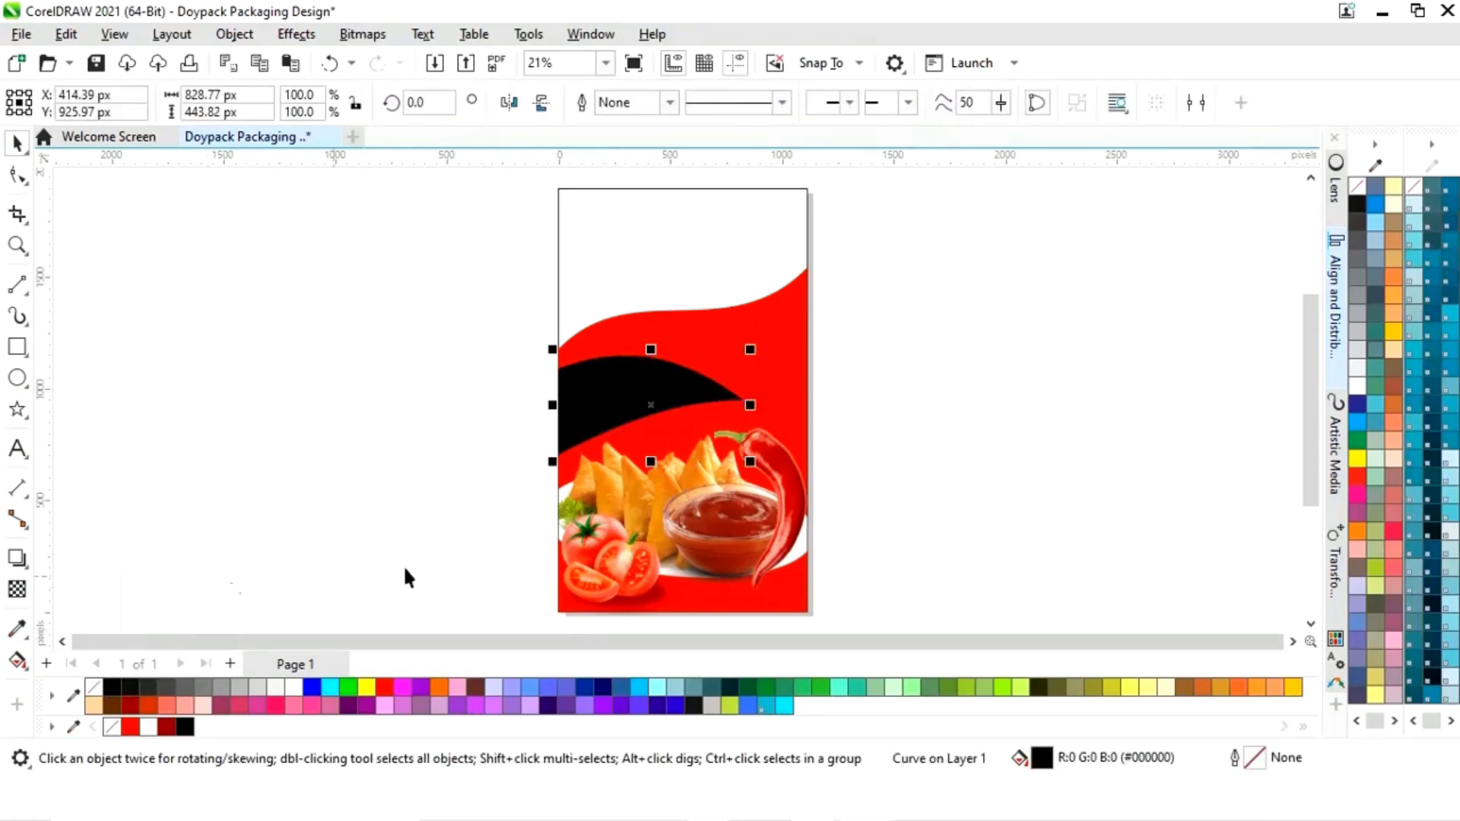
- Create a copy of the black banner skewed upward by about 3.9° and fill it with Forest Green (#006633)
click(663, 393)
drag(753, 407, 753, 393)
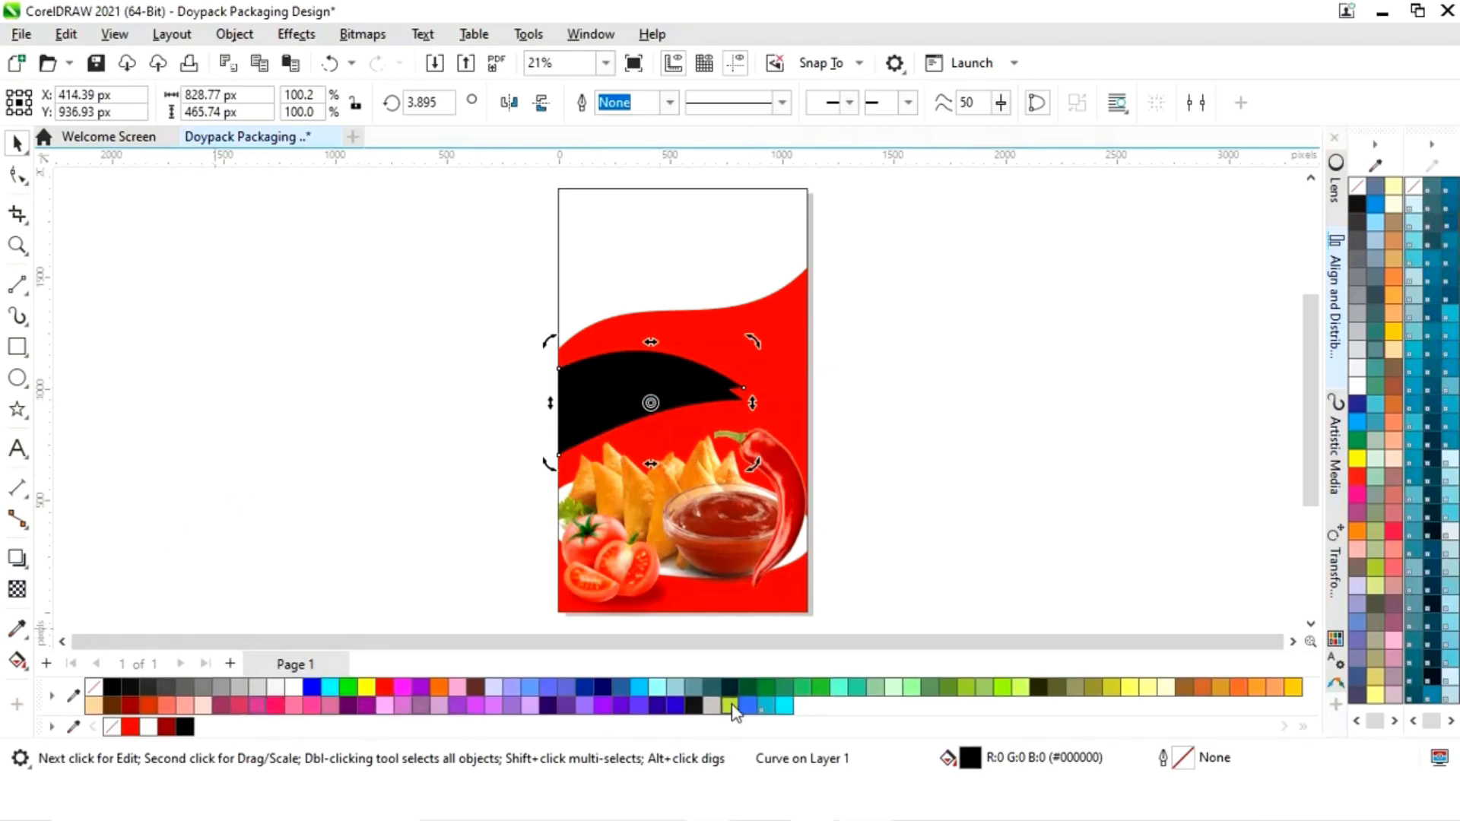
click(751, 687)
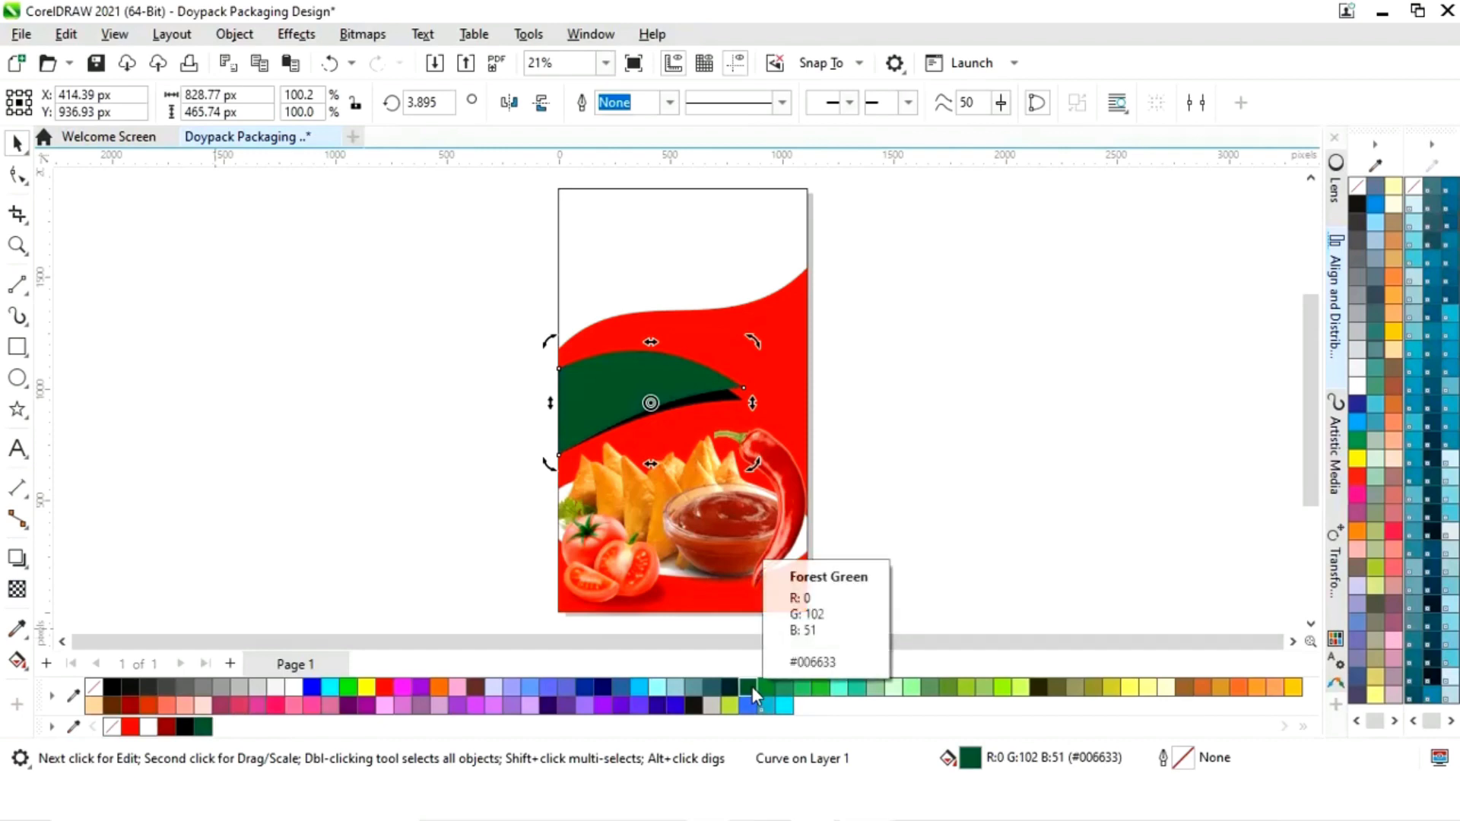
key(Escape)
- Resize the green and black banner shapes together to about 690 × 441 px, keeping them at the page's left edge
drag(628, 444, 737, 351)
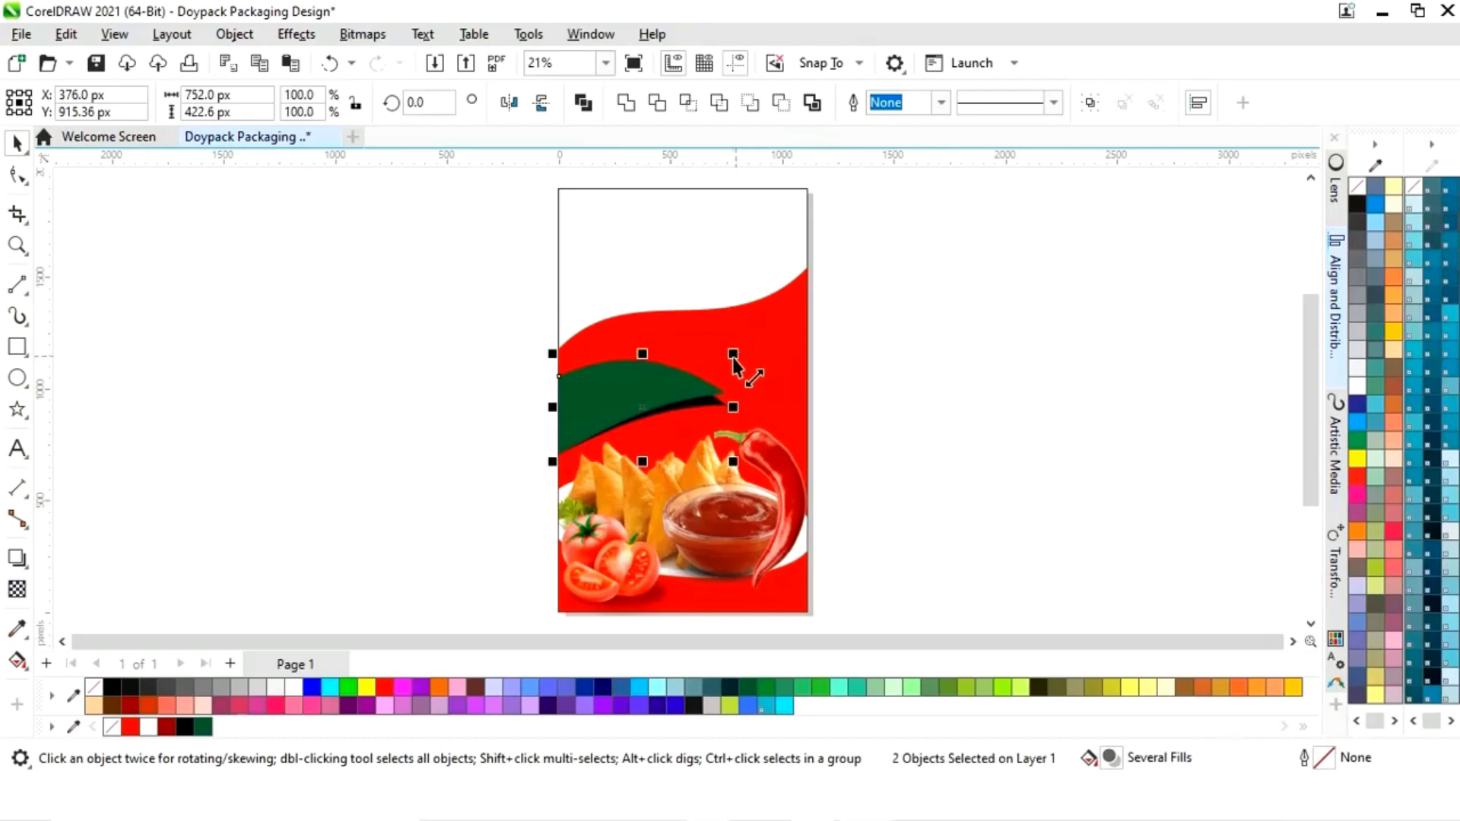
drag(642, 354, 643, 341)
drag(734, 342, 721, 351)
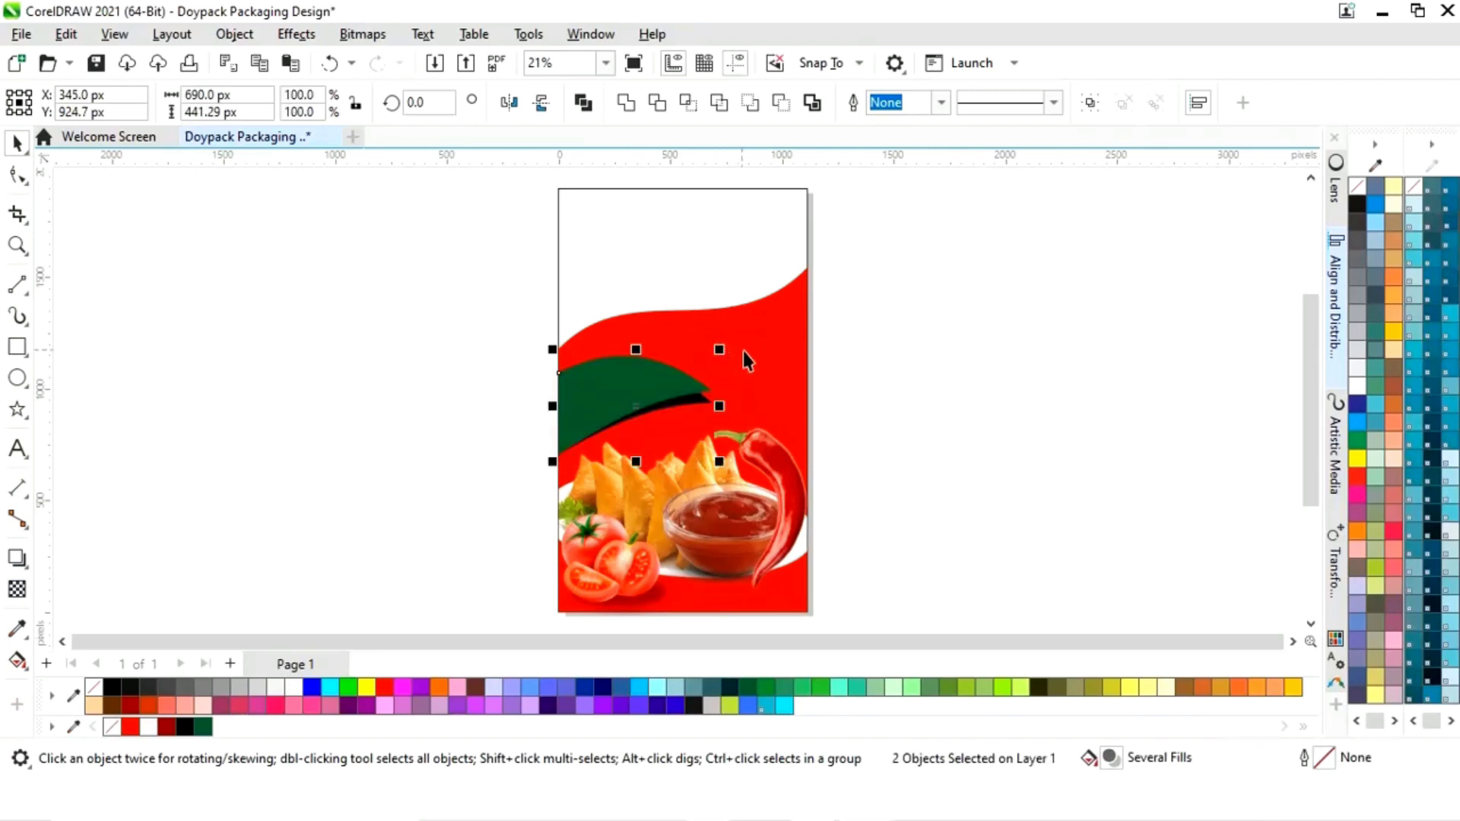
click(939, 353)
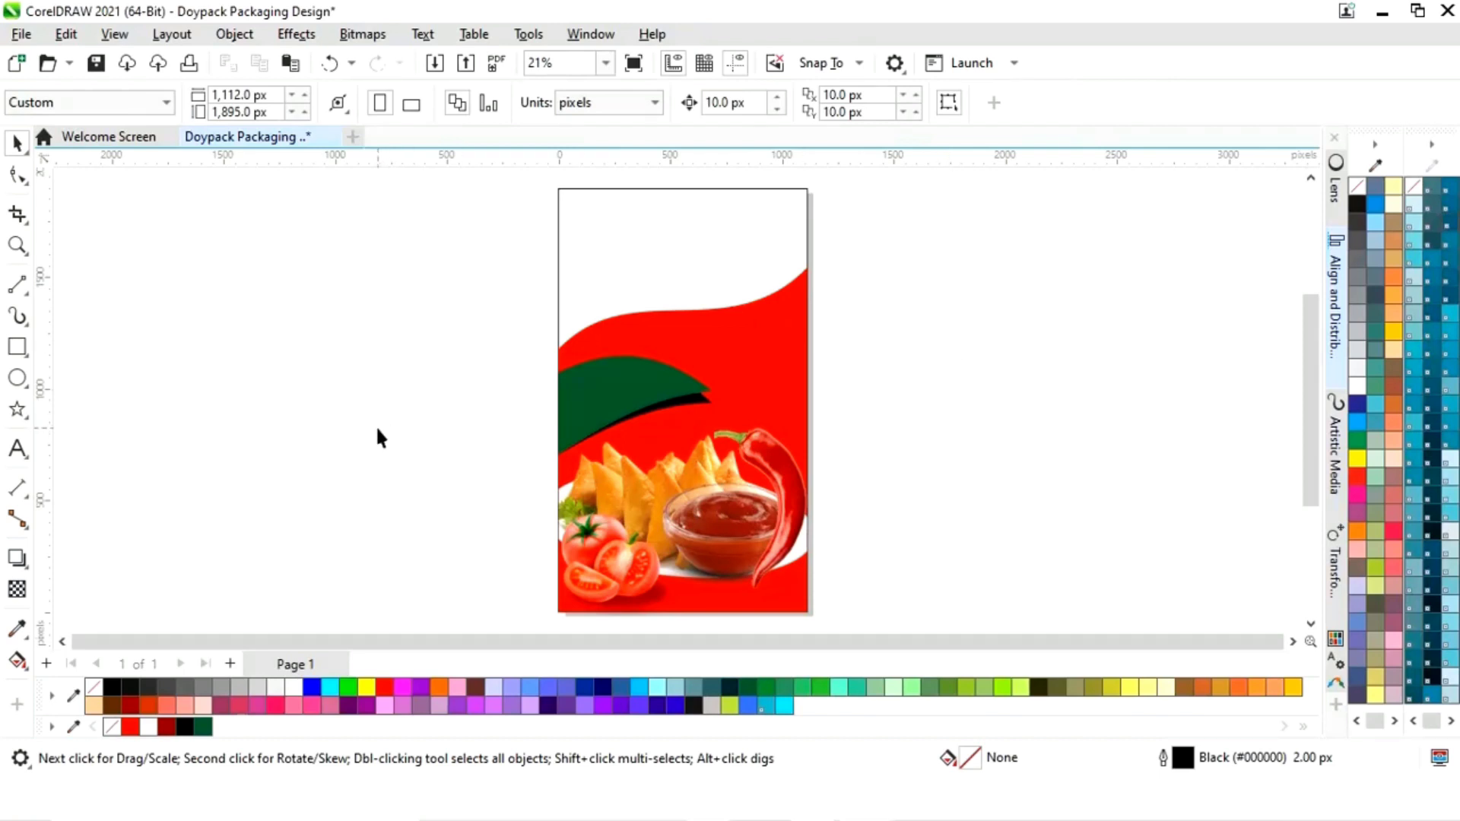
- Draw a rectangle about 120 × 227 px at the page's upper-right edge, filled orange (#FF6600) with no outline
click(18, 351)
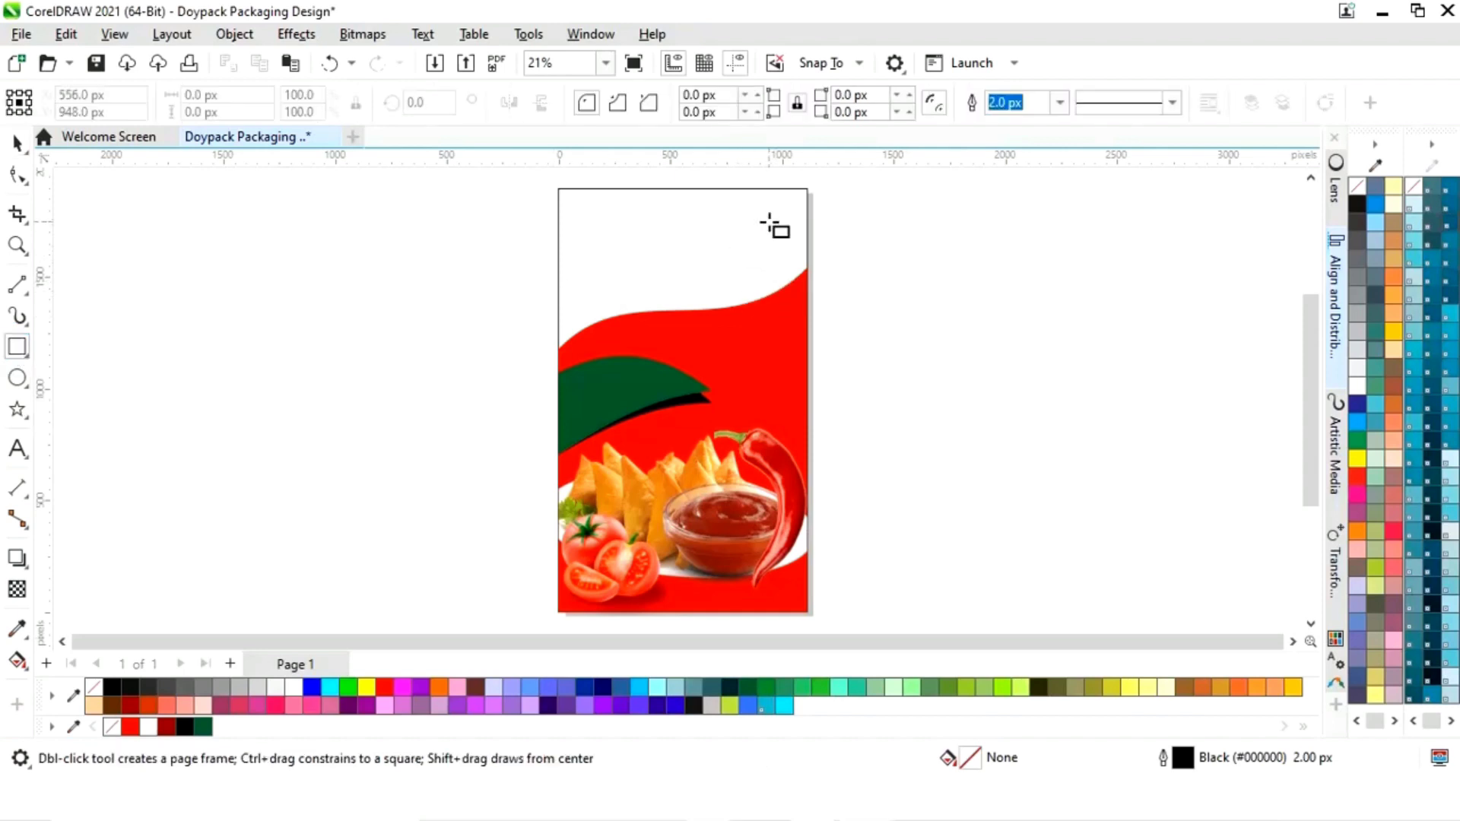
drag(766, 190, 793, 242)
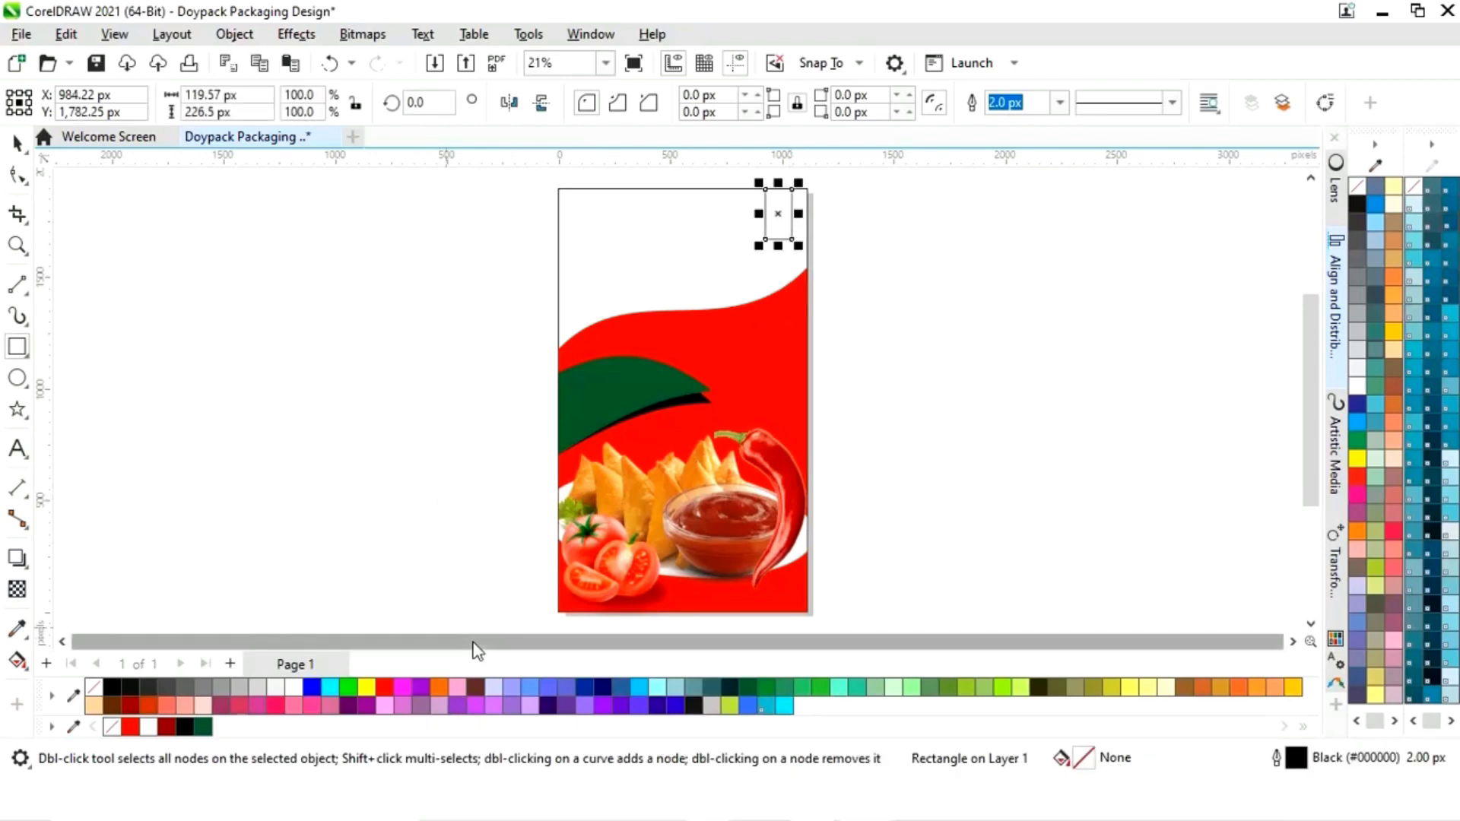
click(442, 686)
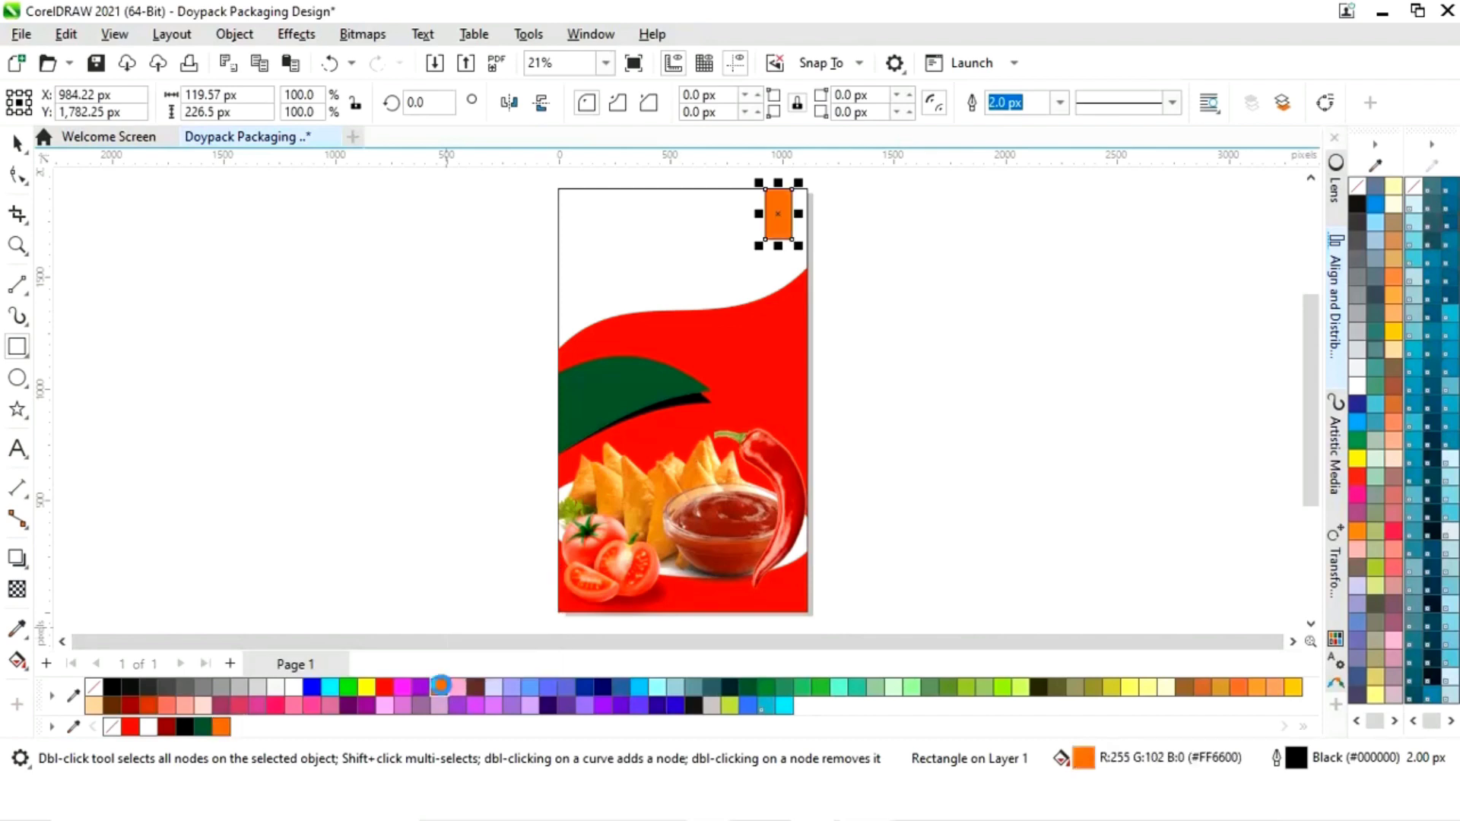
right_click(90, 691)
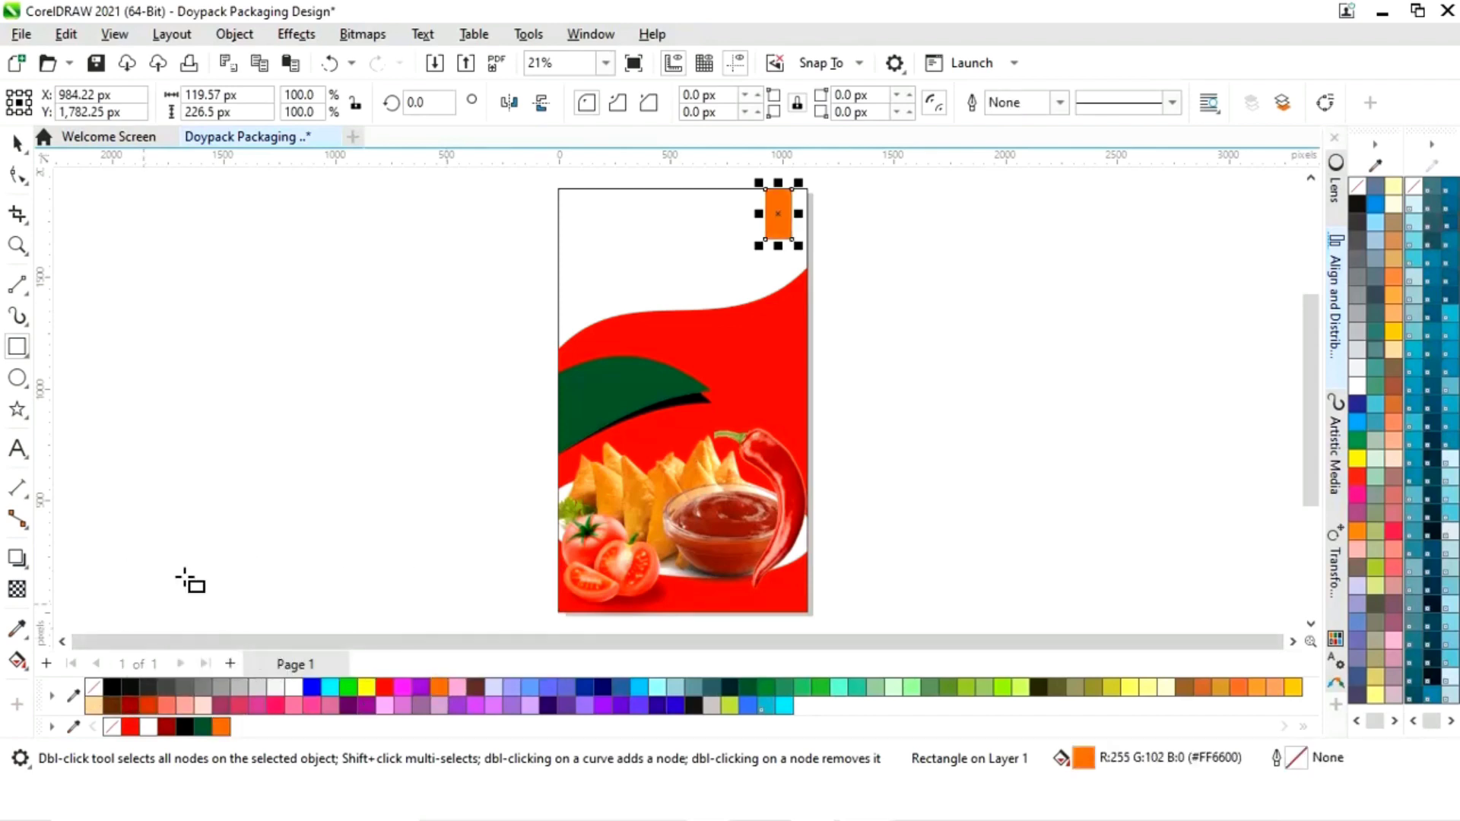
- Draw a star to the right of the page and raise its number of points to 16
click(17, 409)
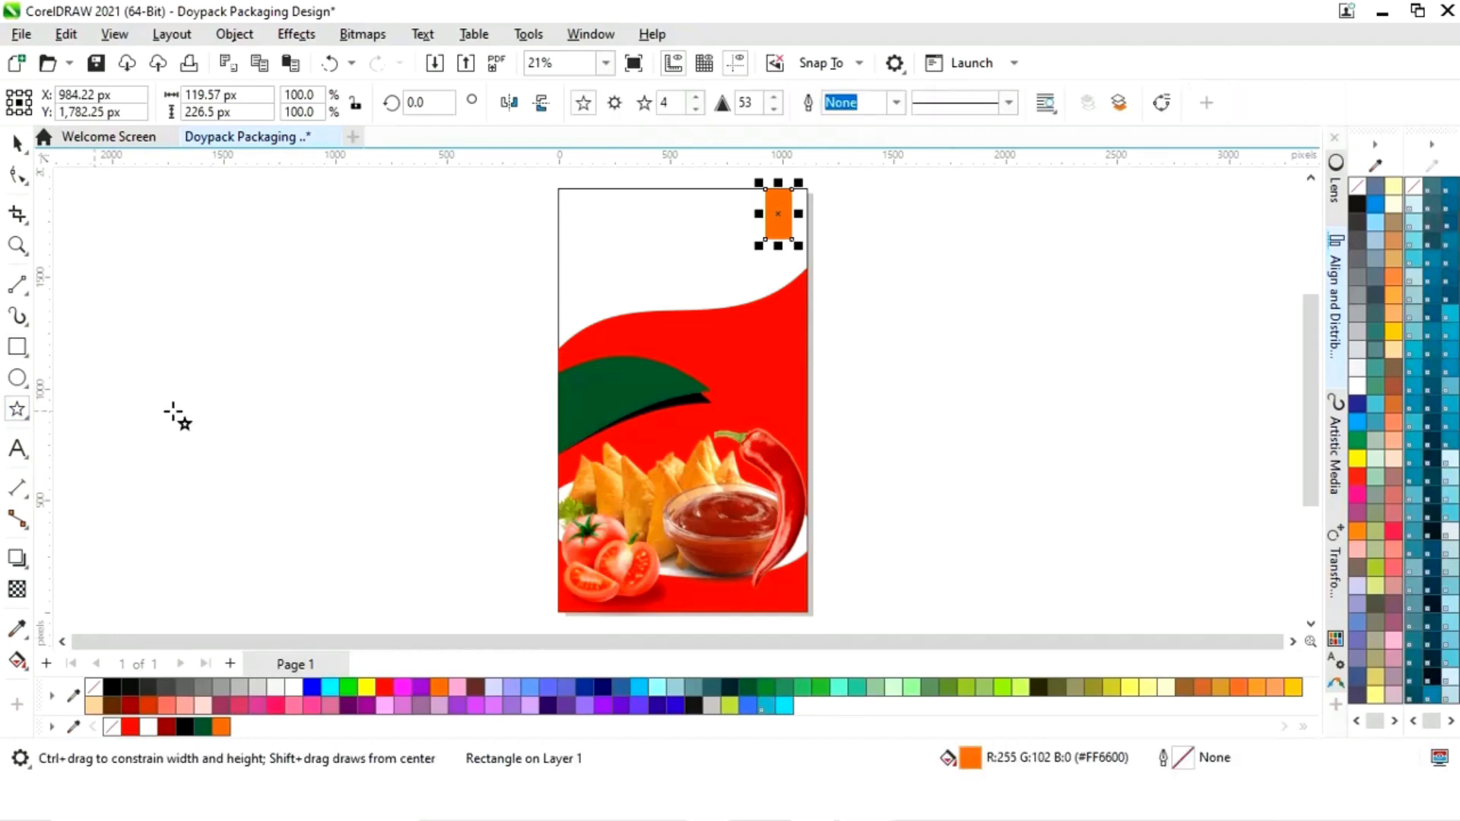
drag(870, 302, 913, 346)
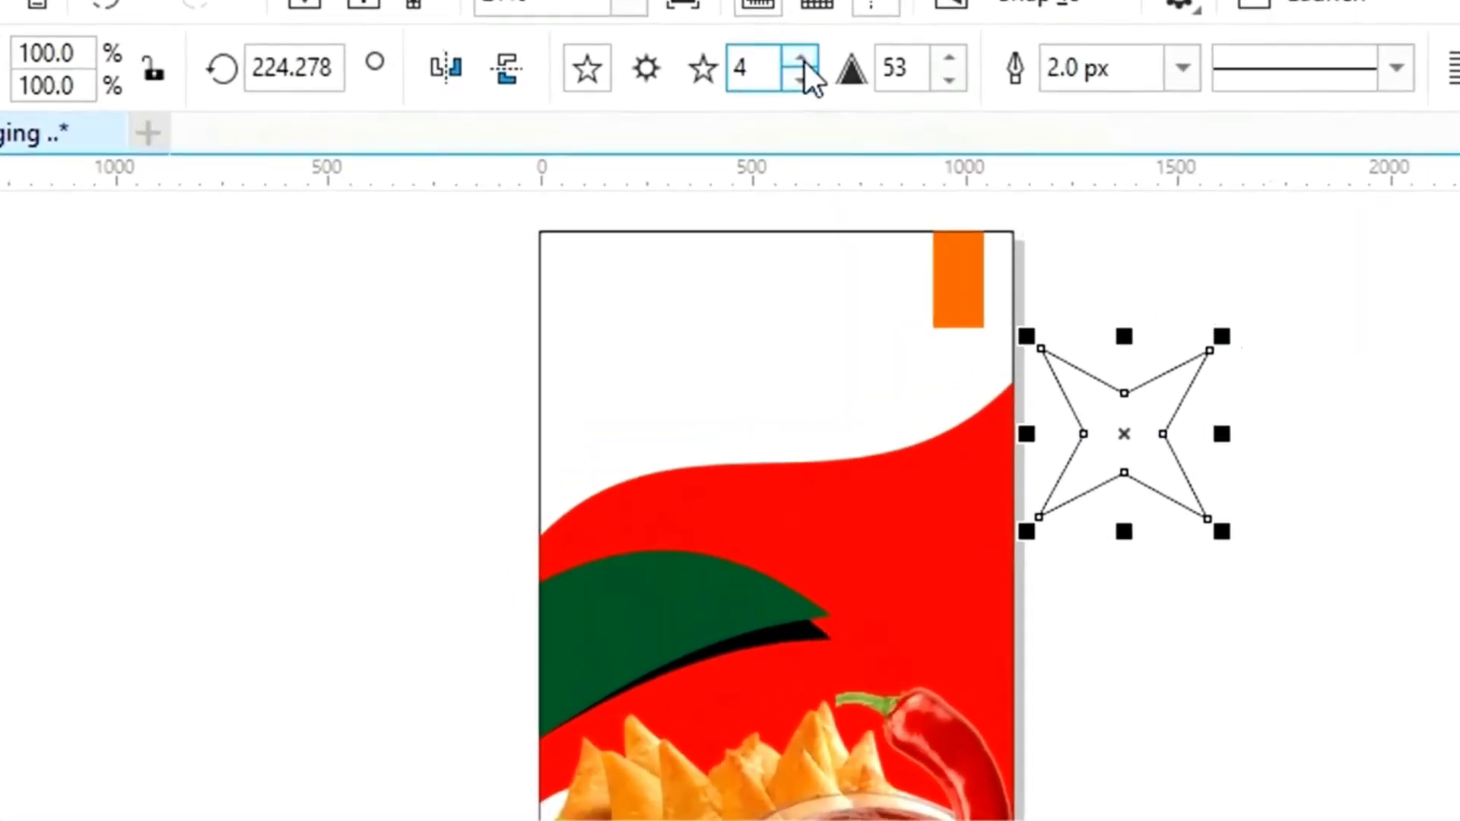
click(711, 92)
click(712, 92)
click(813, 55)
click(812, 55)
click(812, 55)
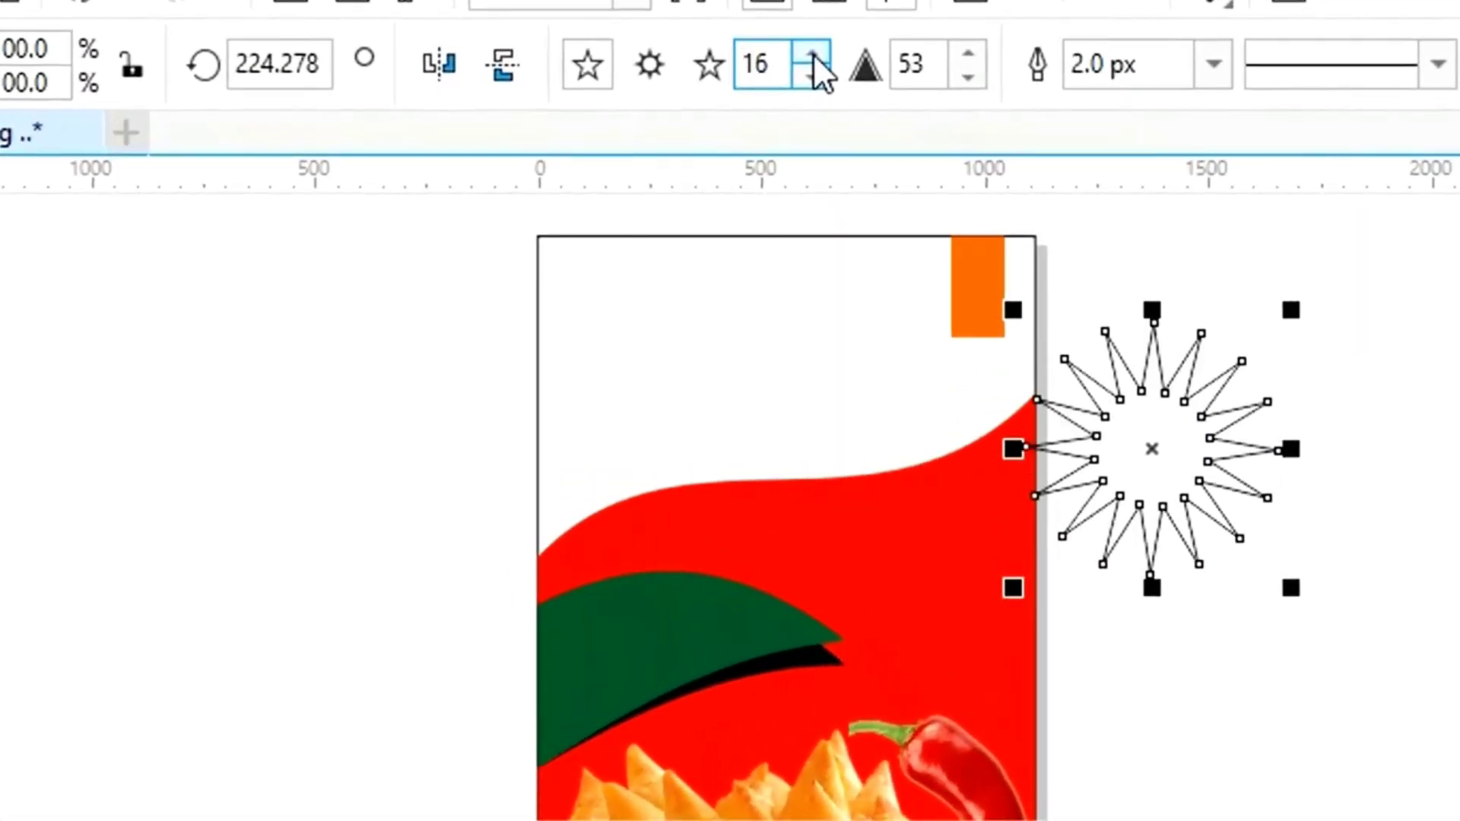
- Set the star's sharpness to 22 and its number of points to 21
click(967, 76)
click(968, 76)
click(968, 76)
click(968, 76)
drag(968, 76, 969, 82)
click(813, 55)
click(811, 57)
click(810, 56)
click(810, 56)
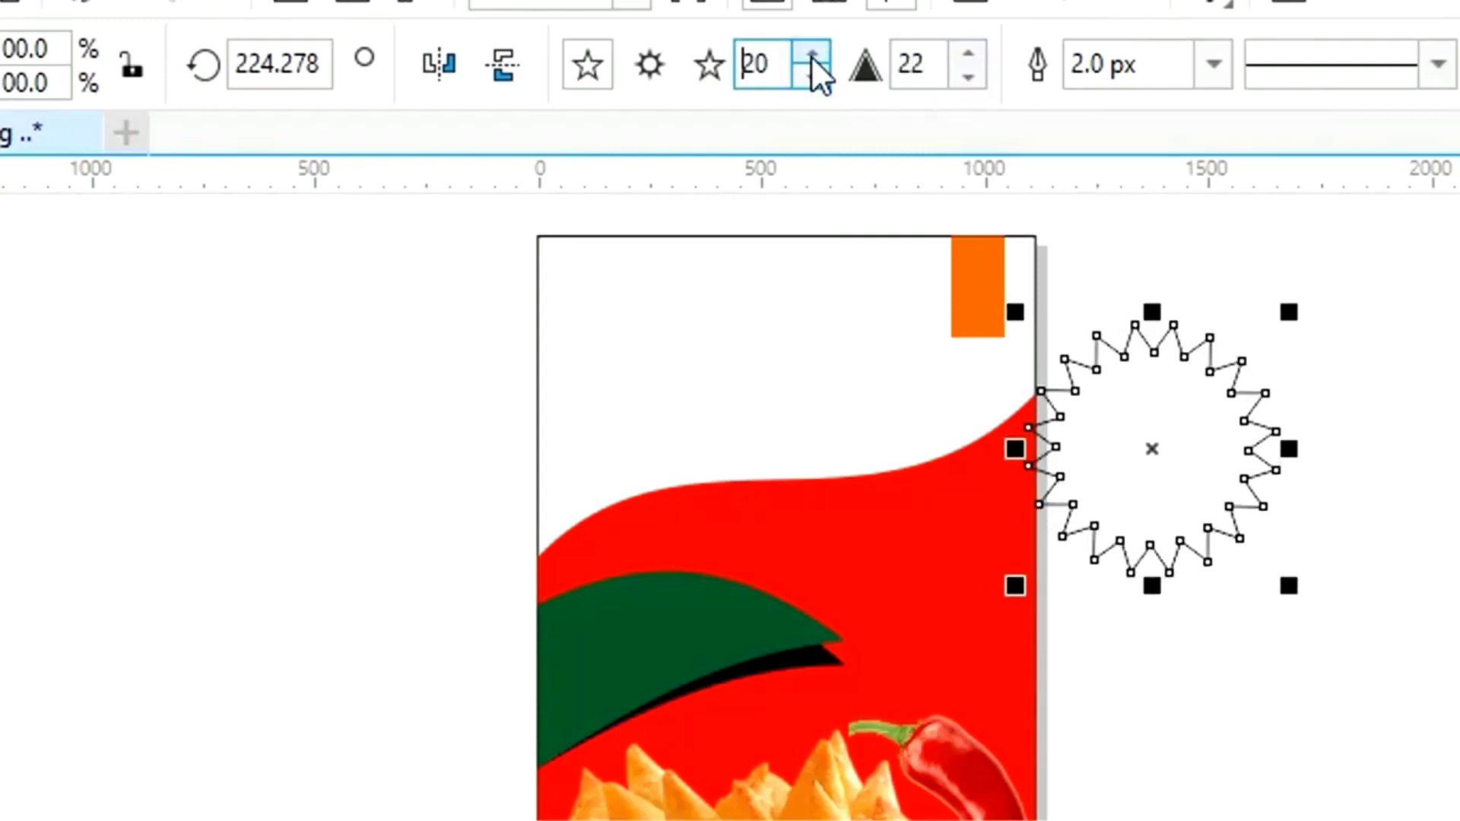
click(811, 56)
- Shrink the star to about 244 px wide and place it over the lower end of the orange rectangle
drag(1289, 309, 1251, 350)
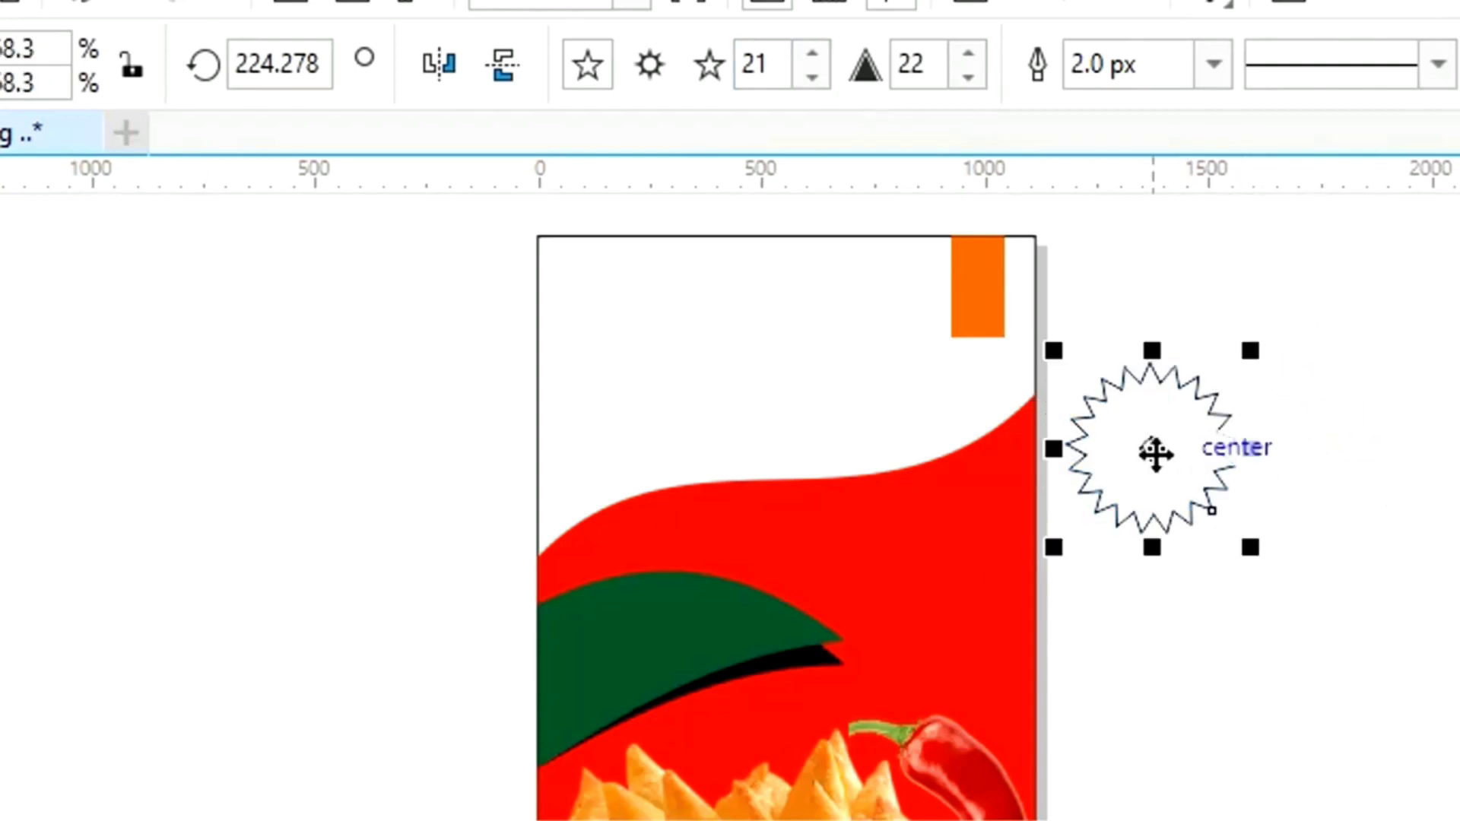
key(F2)
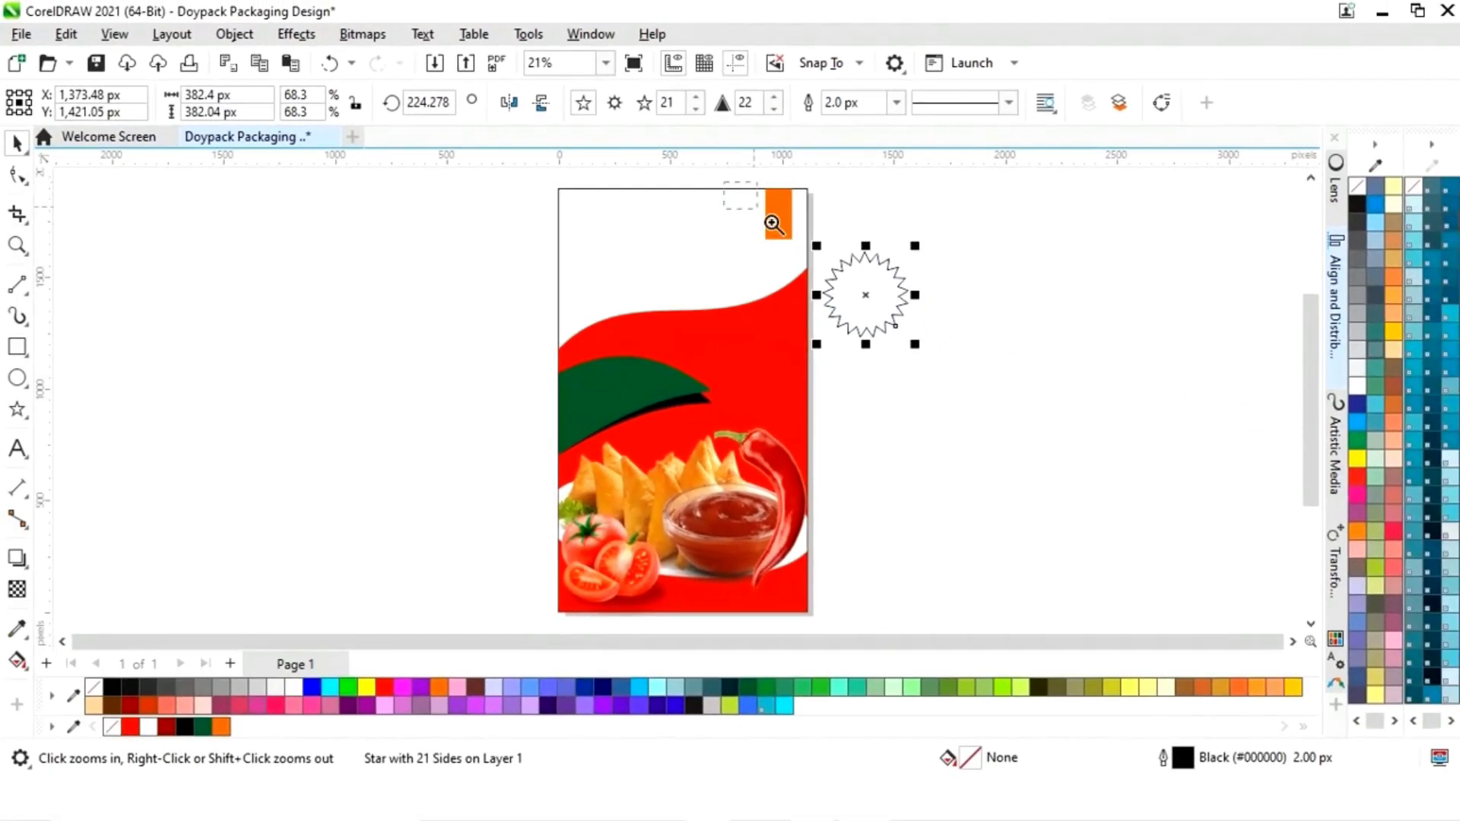
drag(773, 224, 968, 380)
drag(726, 432, 531, 315)
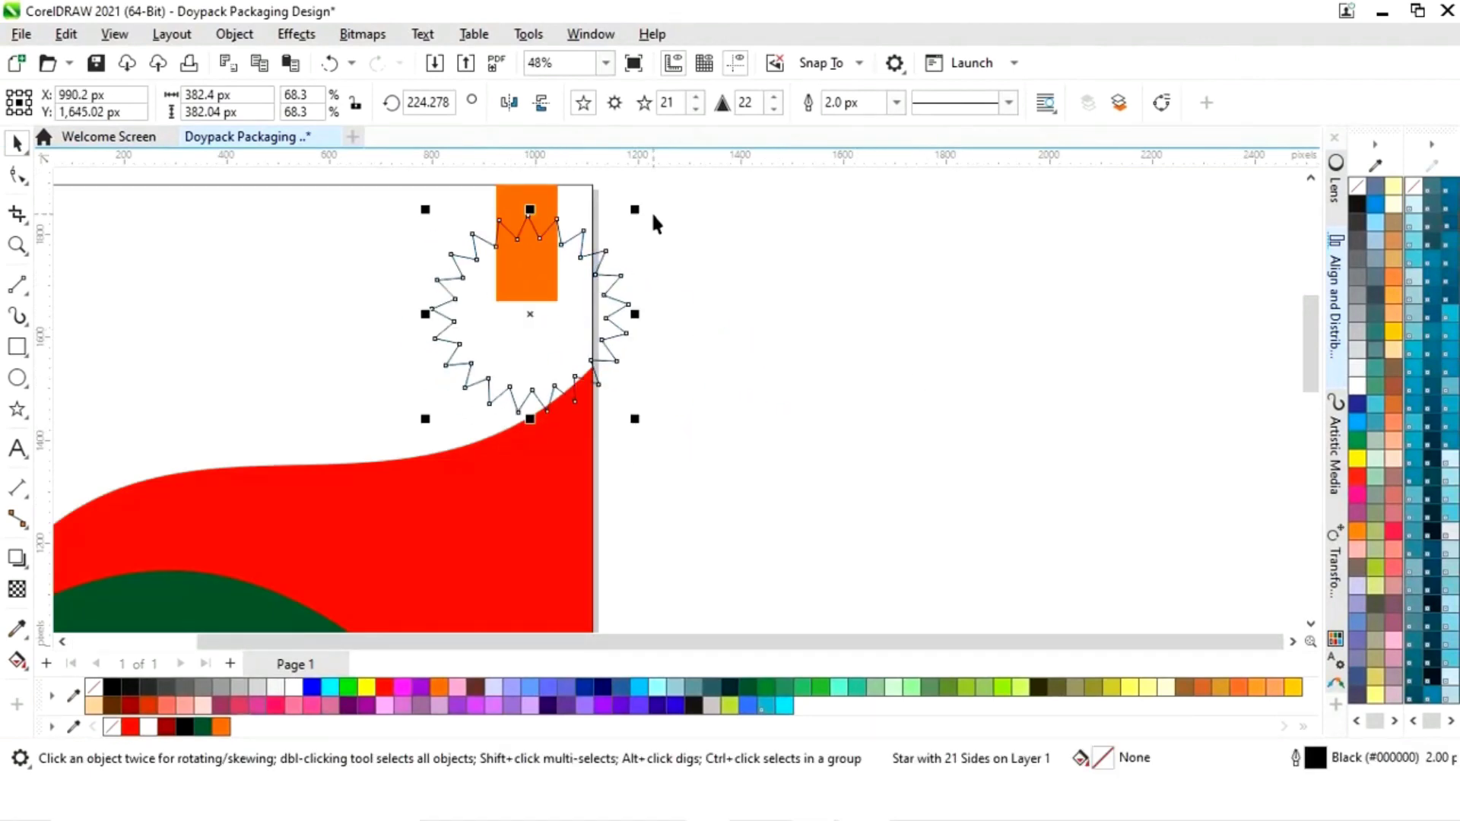
drag(636, 209, 601, 237)
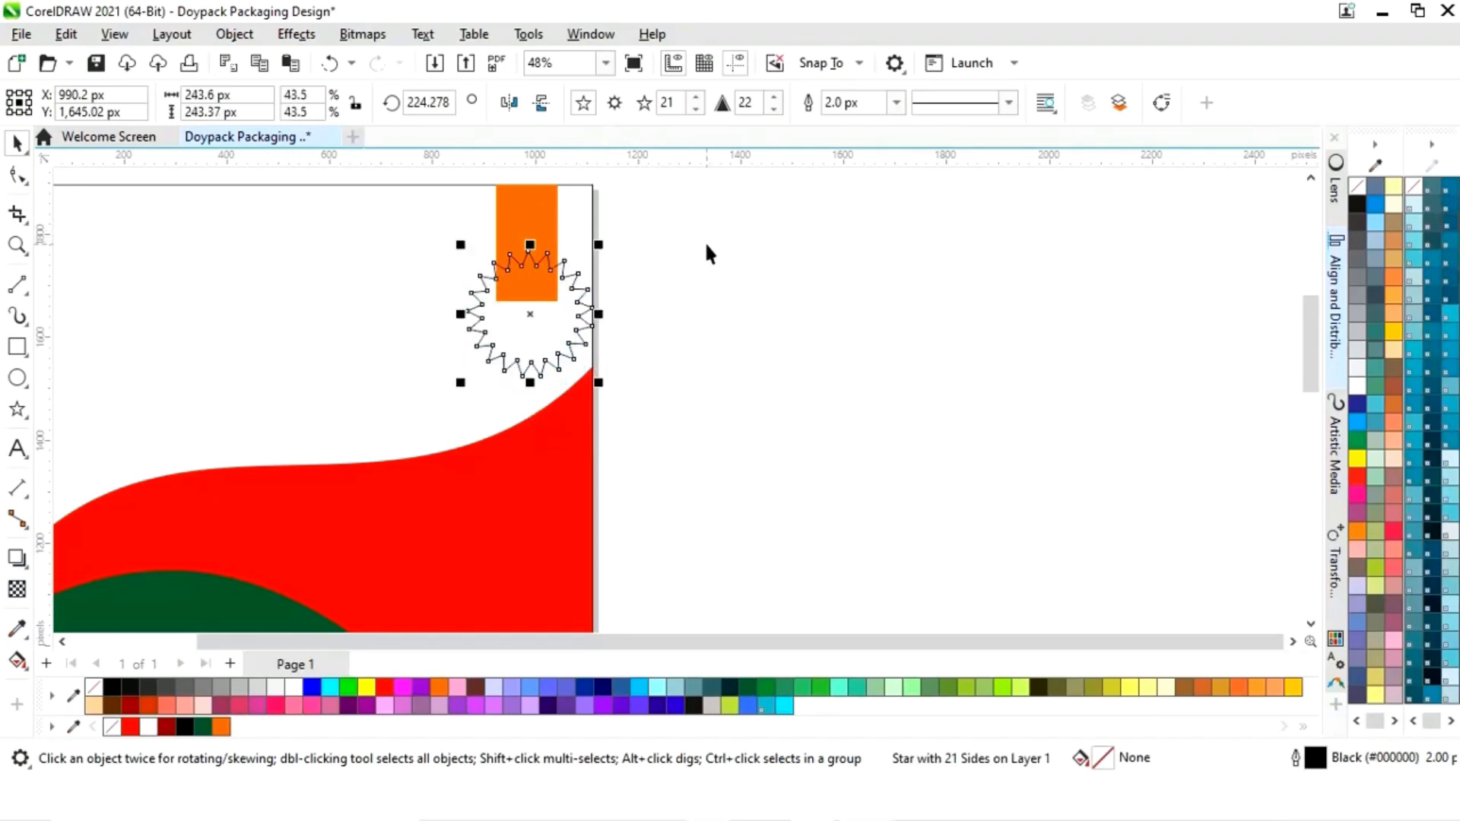
- Move the orange rectangle and the star together 40 px to the left
click(706, 245)
drag(470, 230, 423, 228)
key(Left)
key(Left)
key(Left)
key(Left)
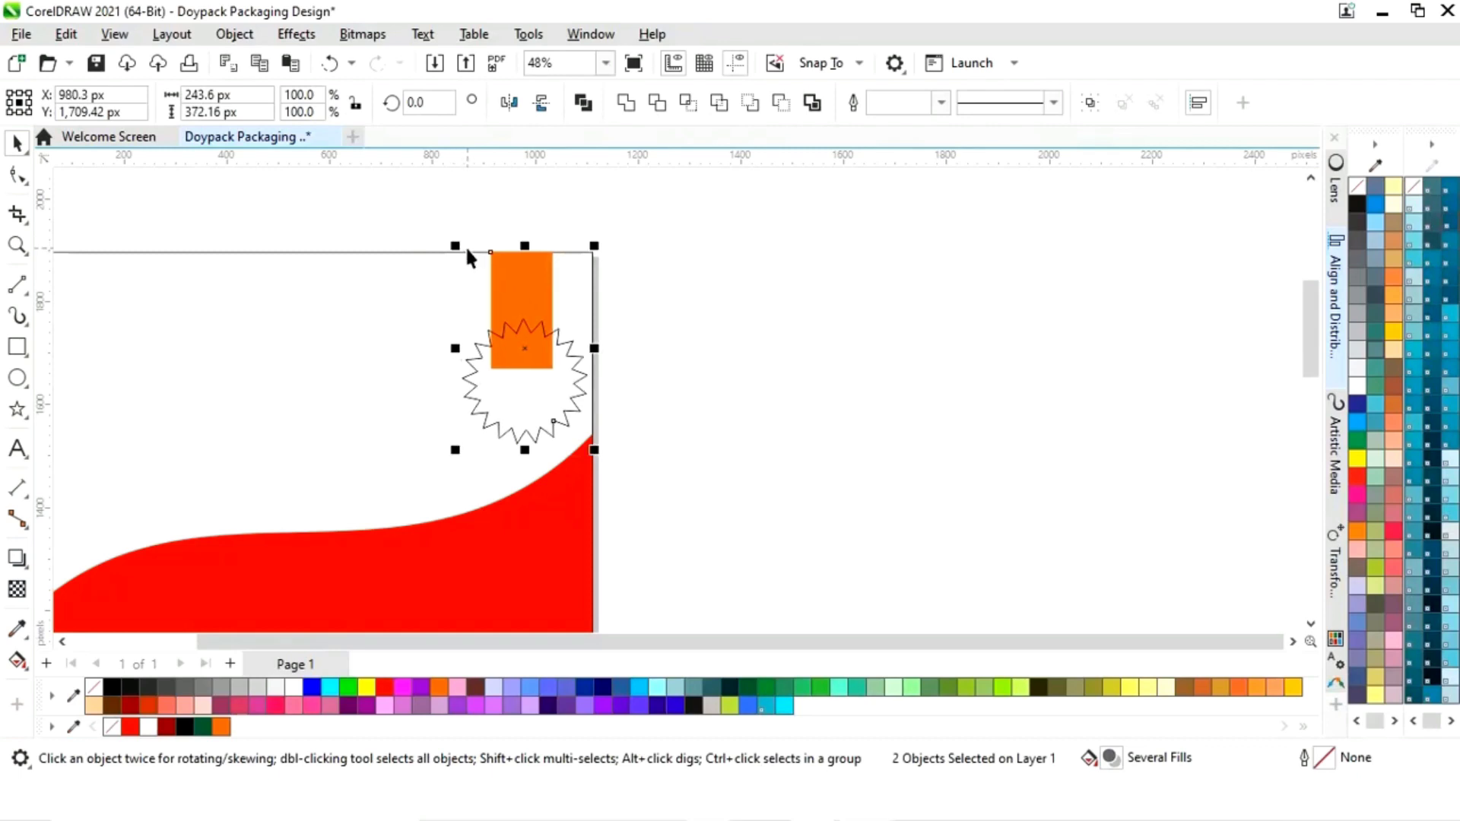
click(632, 407)
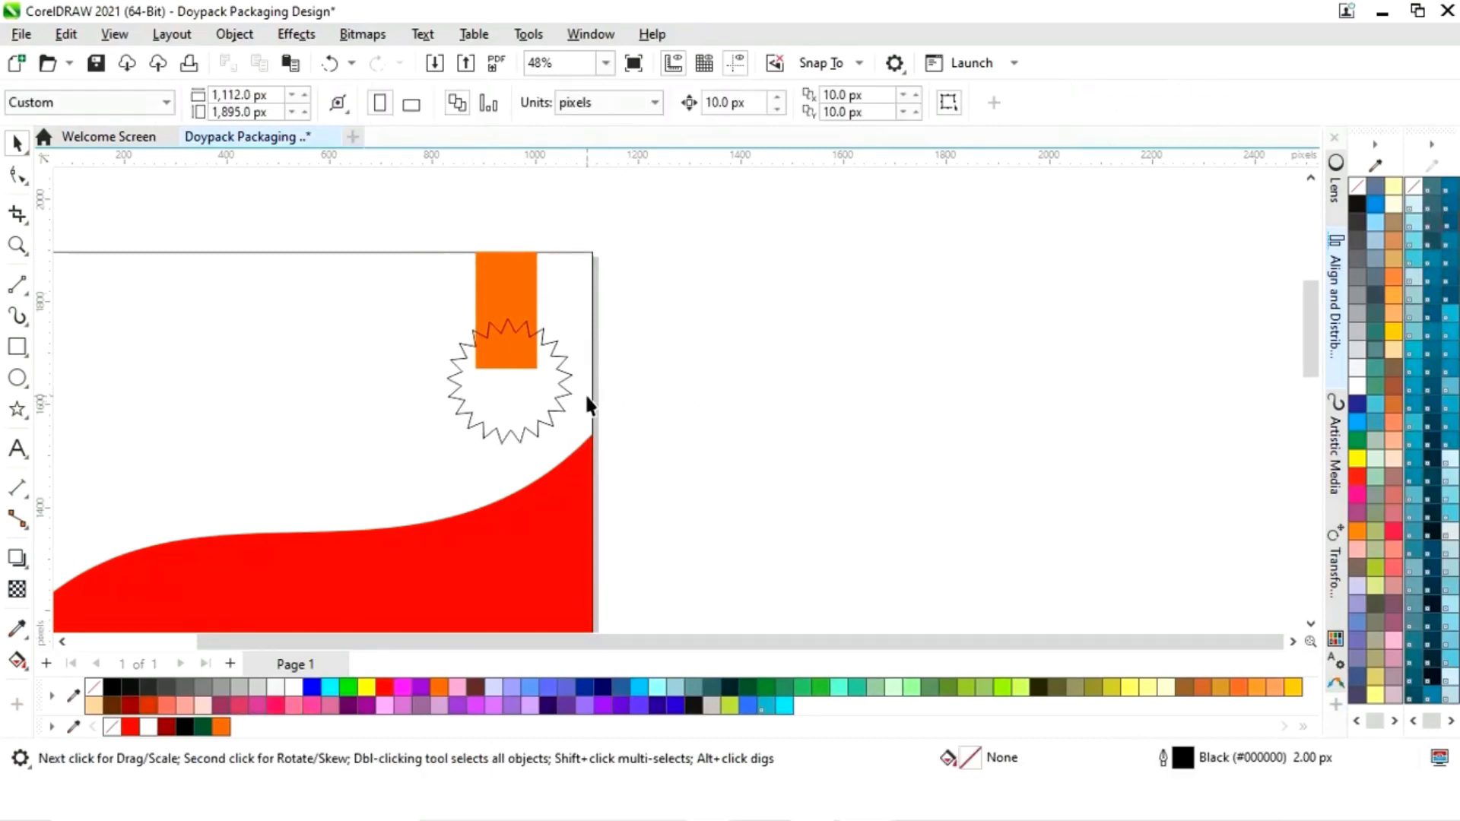
click(554, 411)
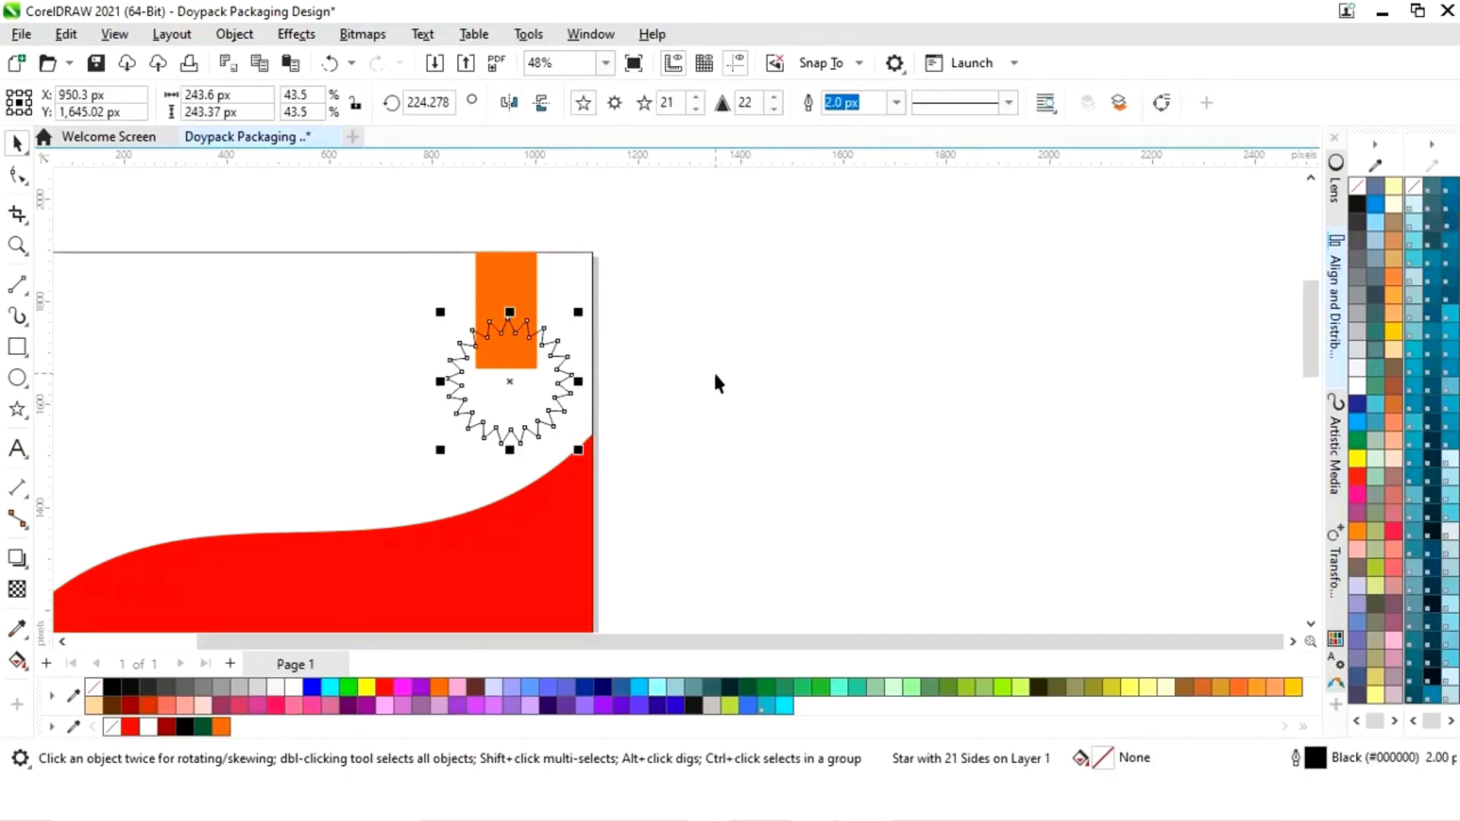
click(713, 375)
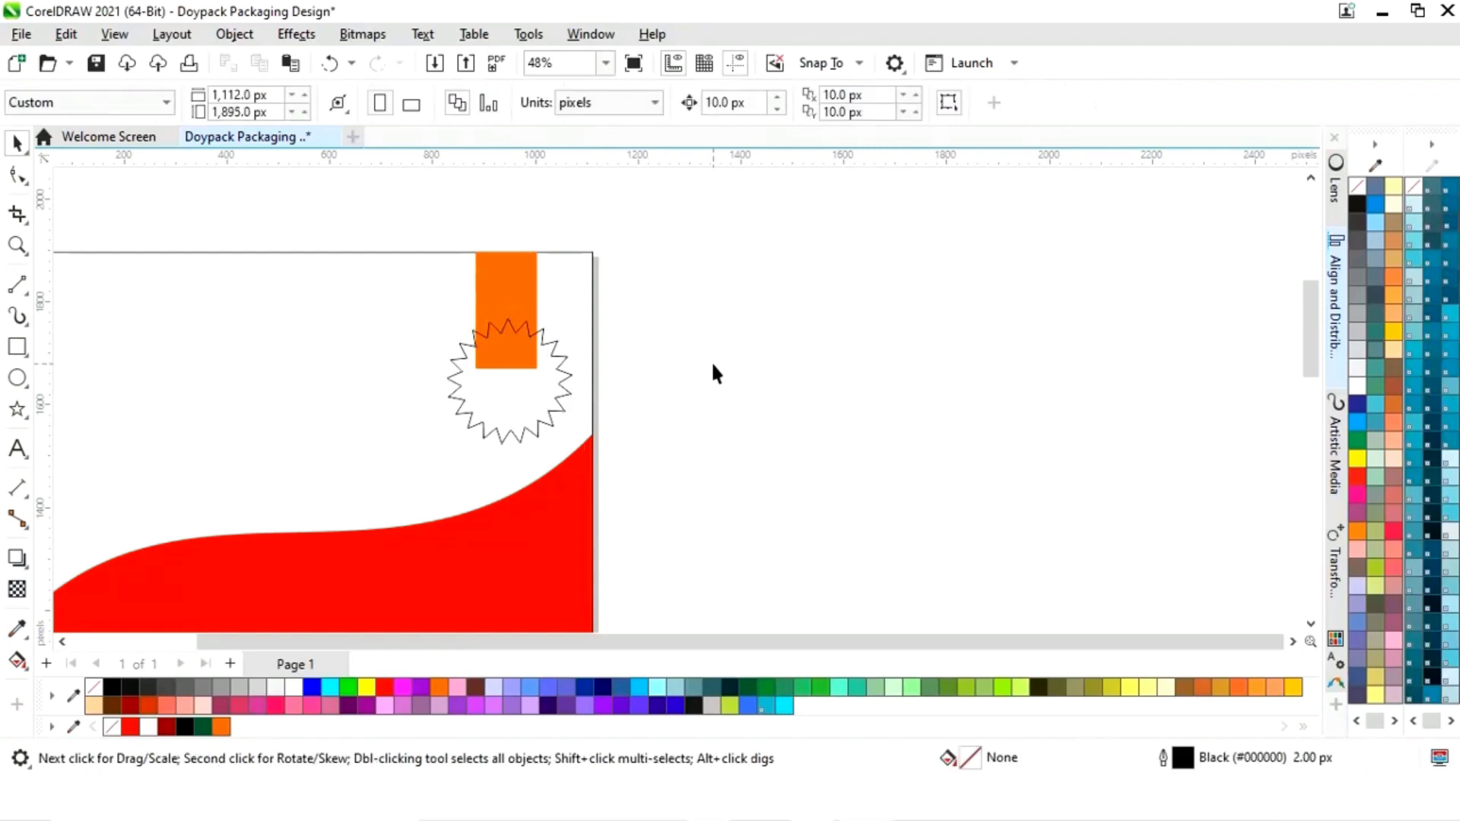
- Draw a near-circular ellipse about 225 × 223 px on the empty area to the right of the page
click(21, 380)
drag(703, 360, 825, 481)
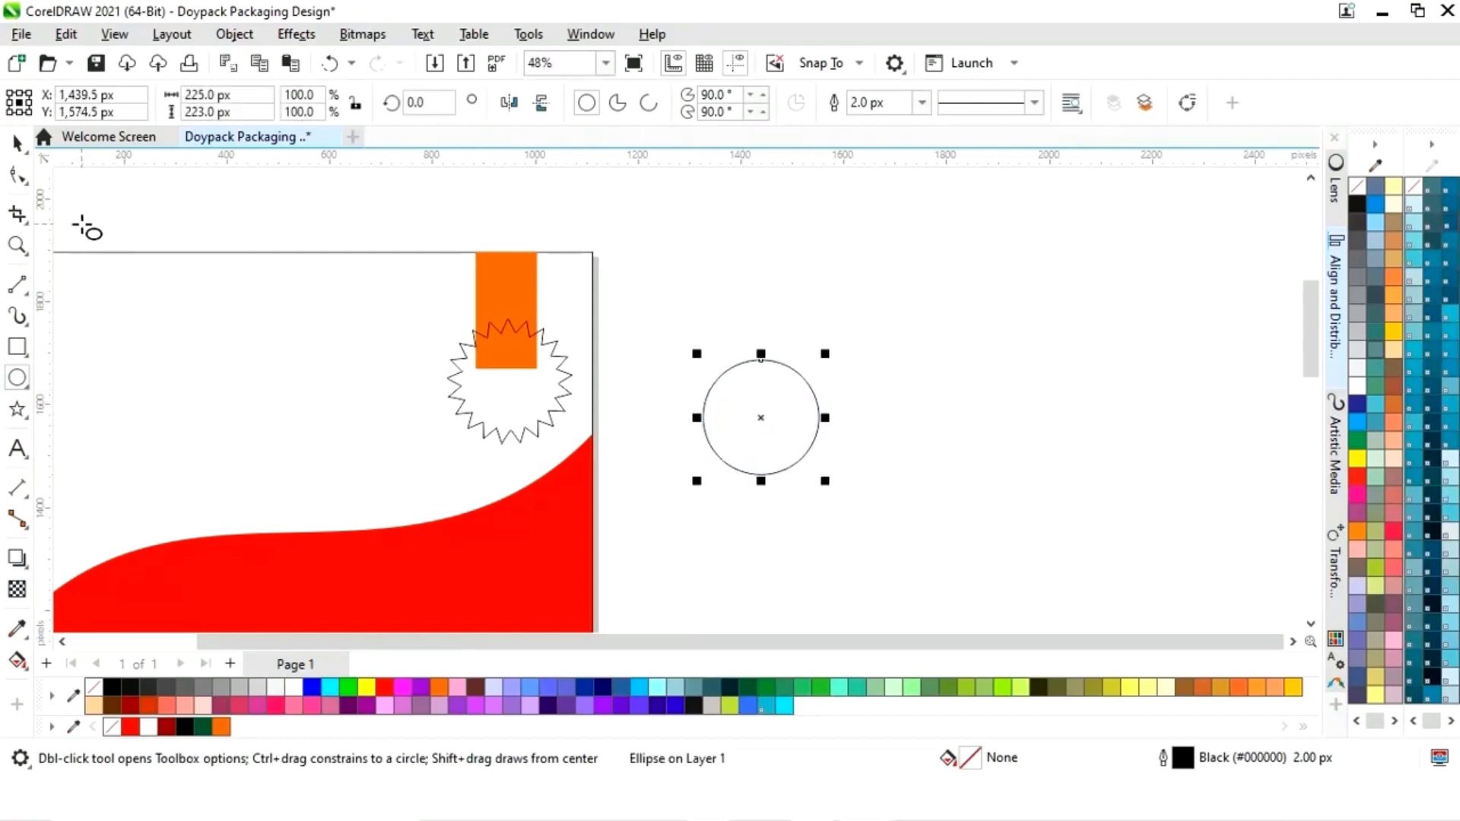
click(17, 142)
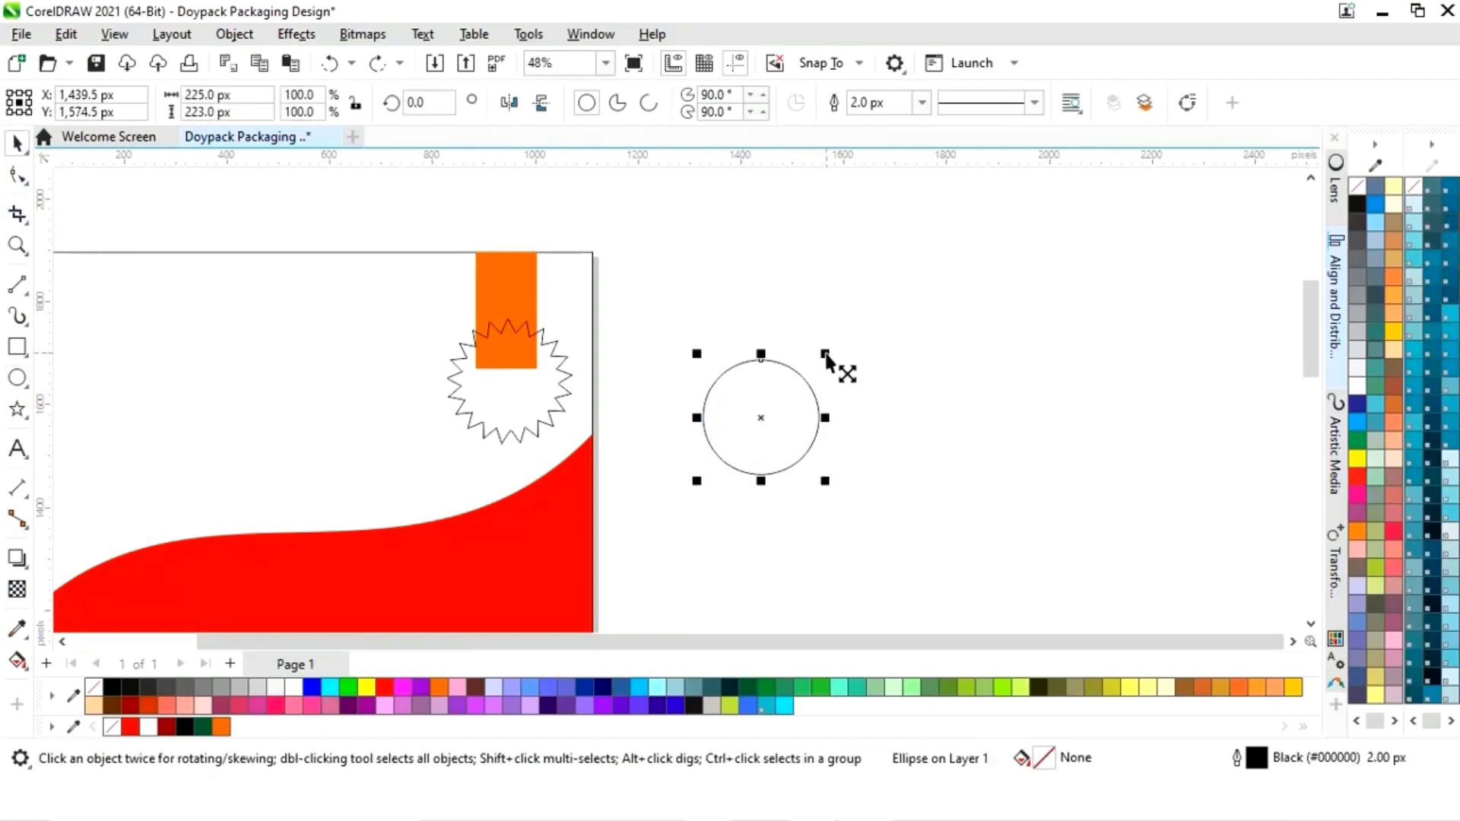
- Shrink the circle to about 183 × 181 px and move the star off the page to sit beside it
mouse_move(827, 356)
mouse_down()
mouse_move(828, 381)
mouse_move(812, 368)
mouse_up()
drag(785, 424, 887, 434)
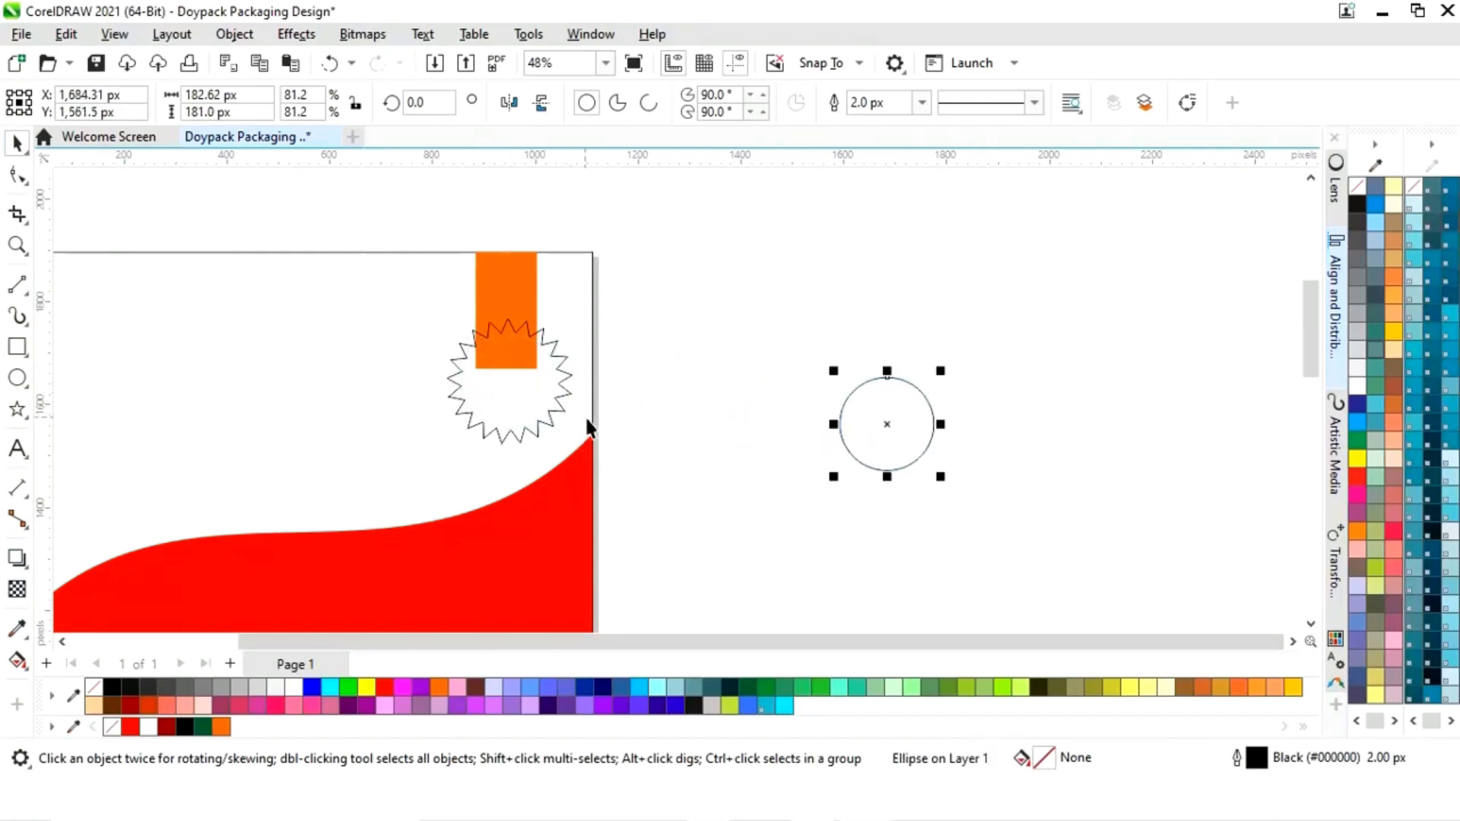
click(554, 414)
drag(554, 414, 772, 408)
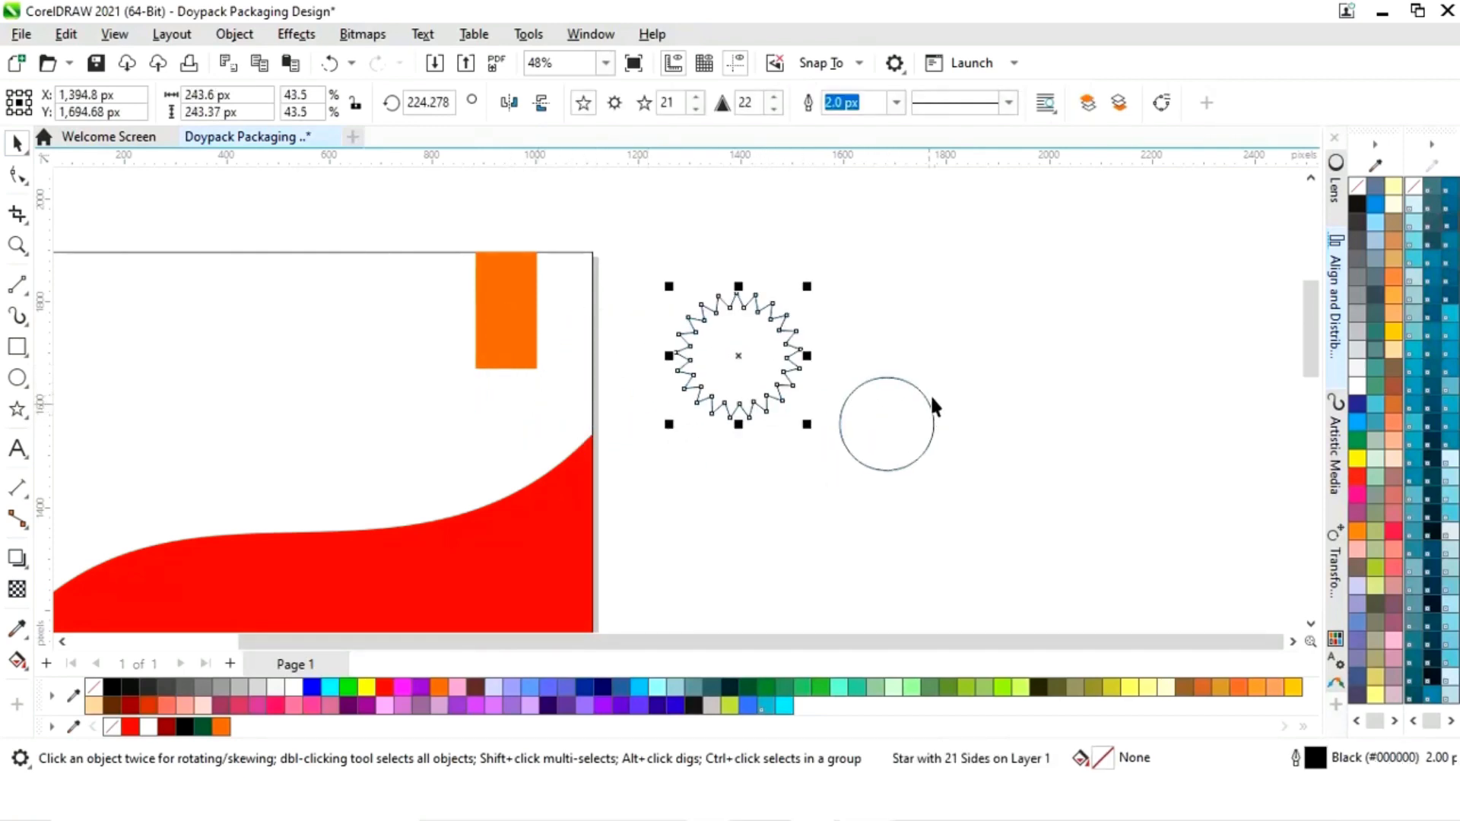
- Centre the circle inside the star and resize it to about 175 × 174 px
key(Escape)
click(928, 410)
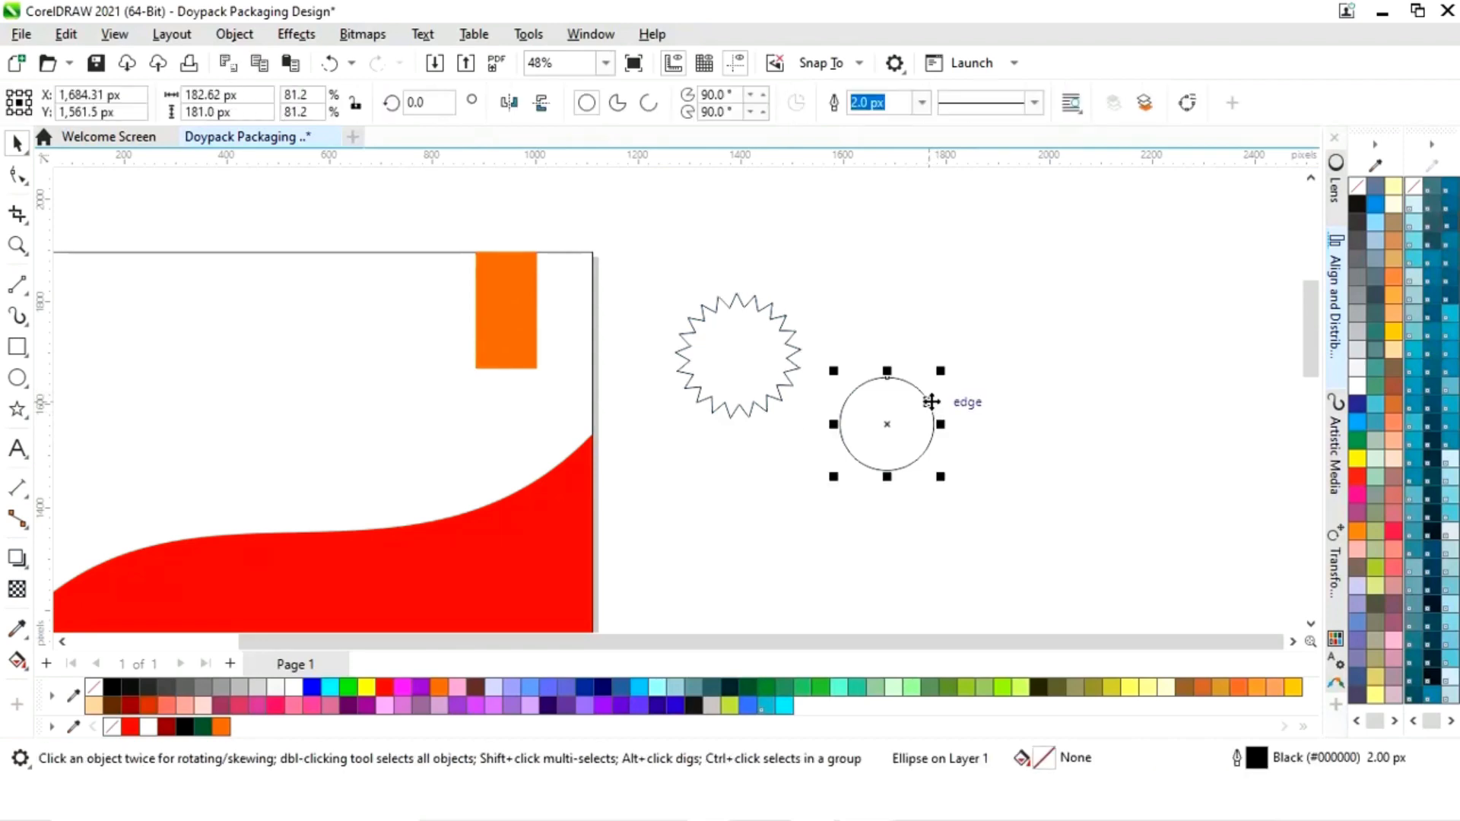
drag(935, 369, 742, 366)
click(817, 413)
click(772, 380)
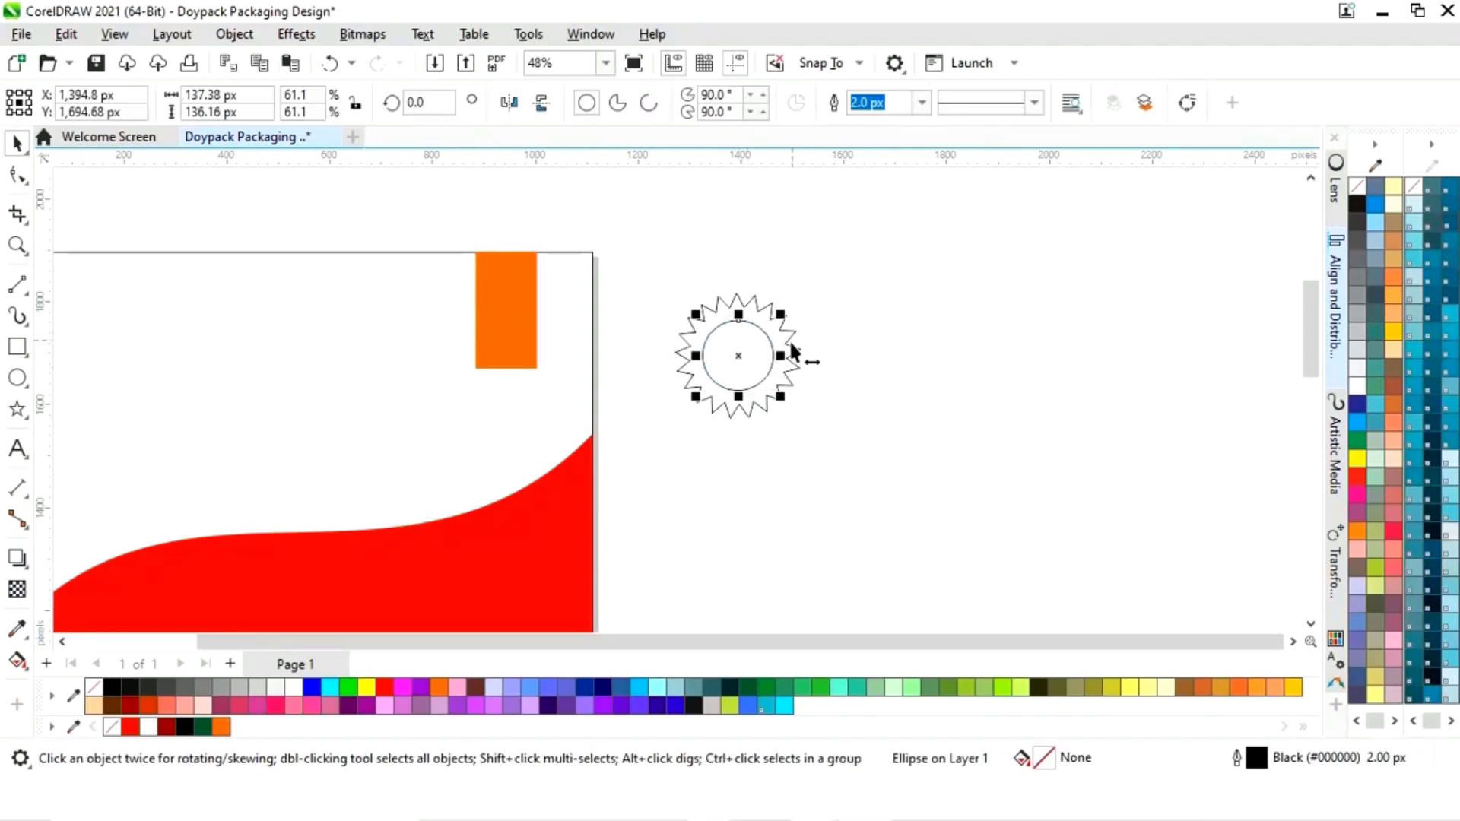
drag(781, 315, 799, 314)
click(797, 411)
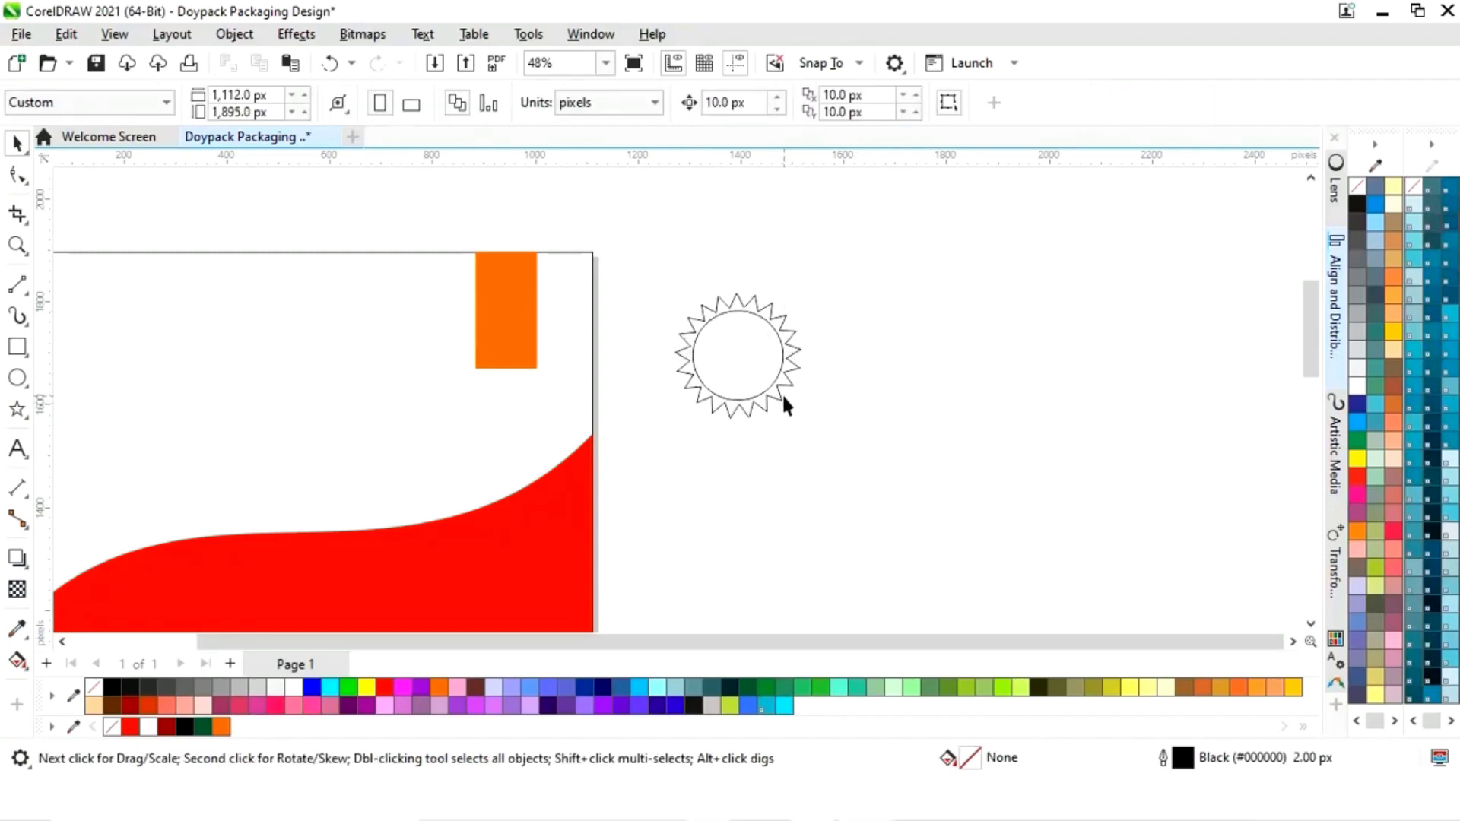
- Fill the star with orange (#FF6600) and the circle with forest green (#006633), both without an outline
click(776, 393)
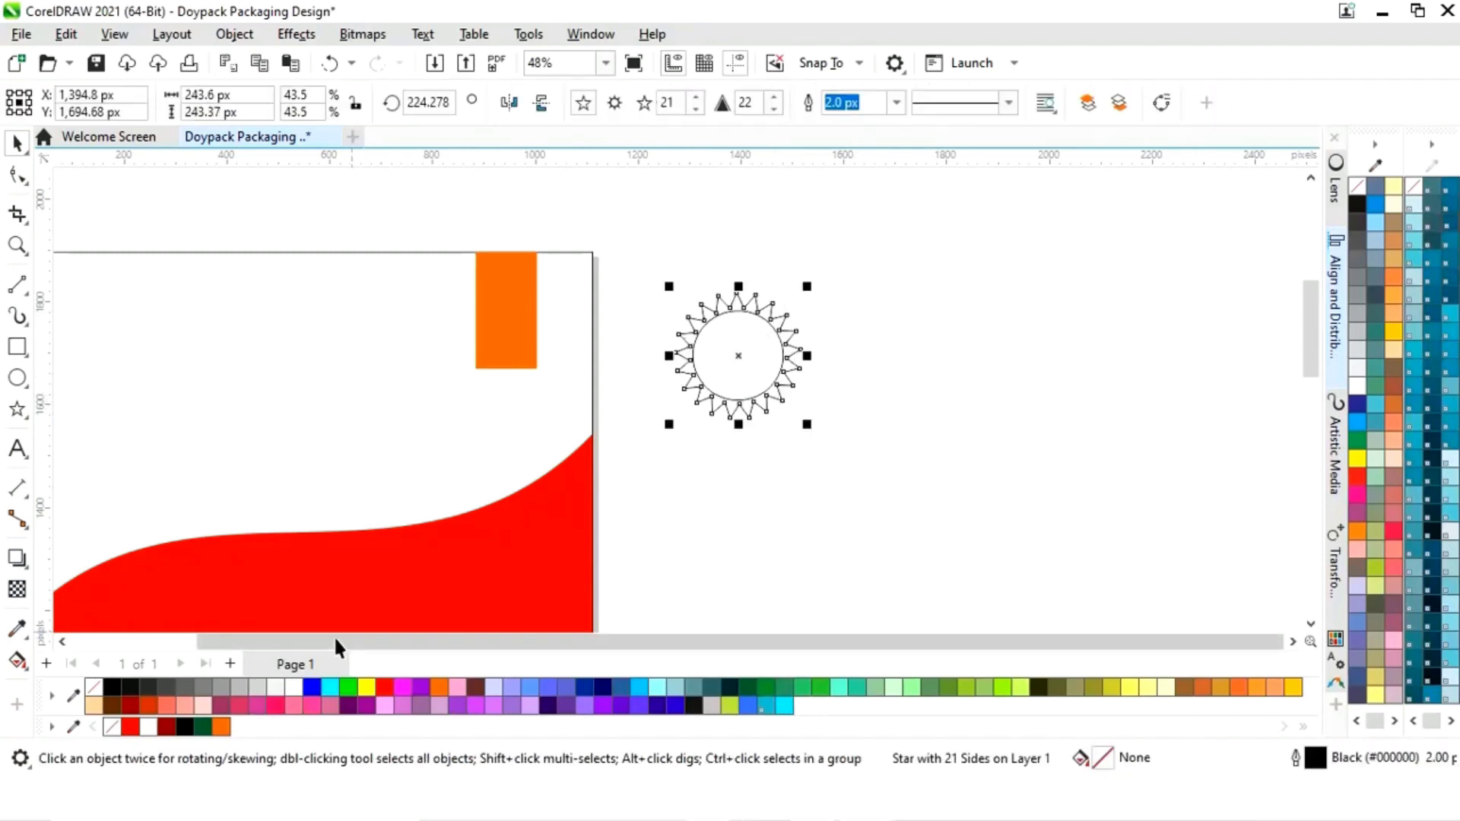
click(221, 727)
click(910, 456)
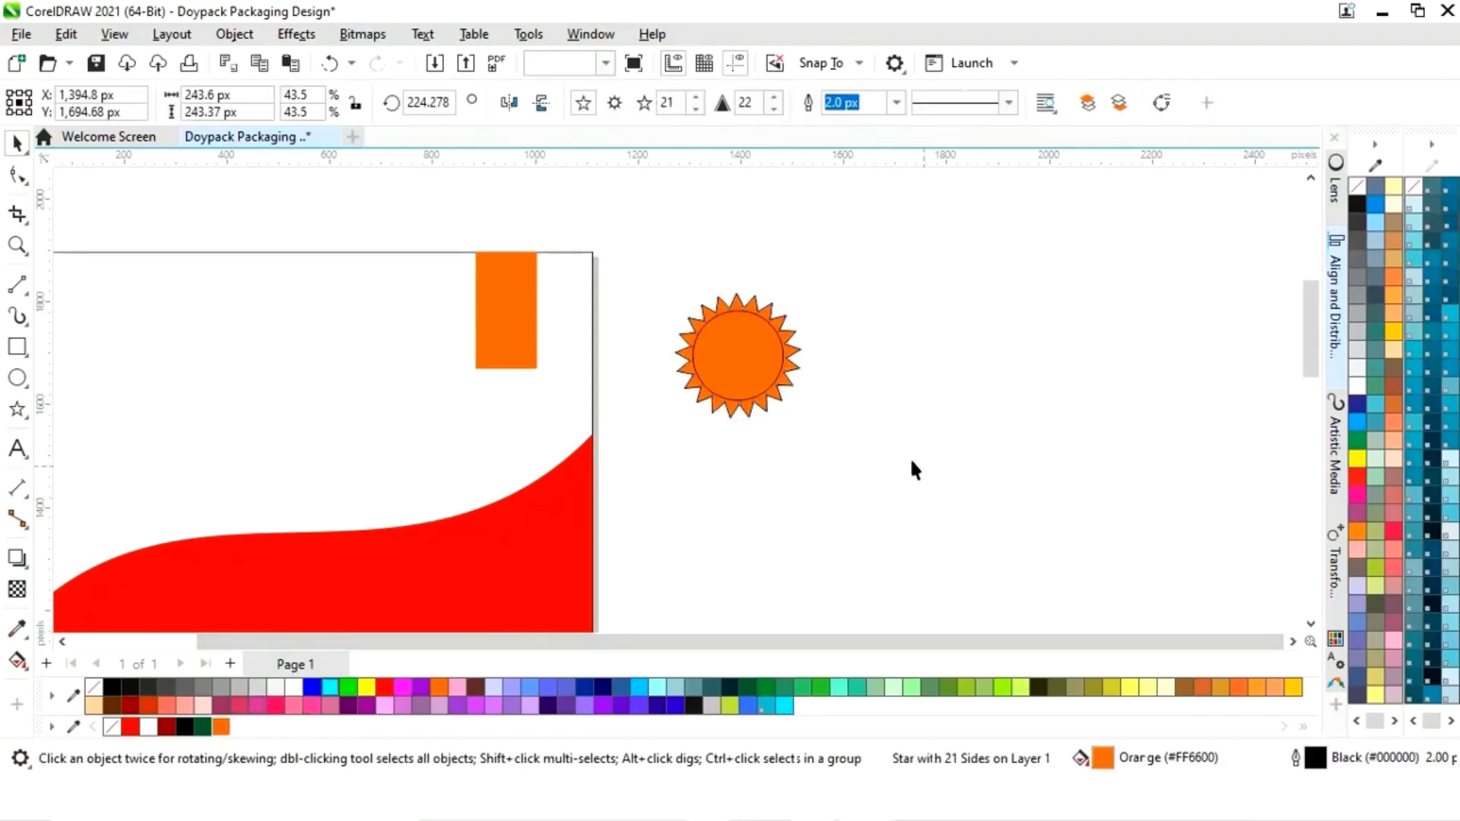
click(778, 393)
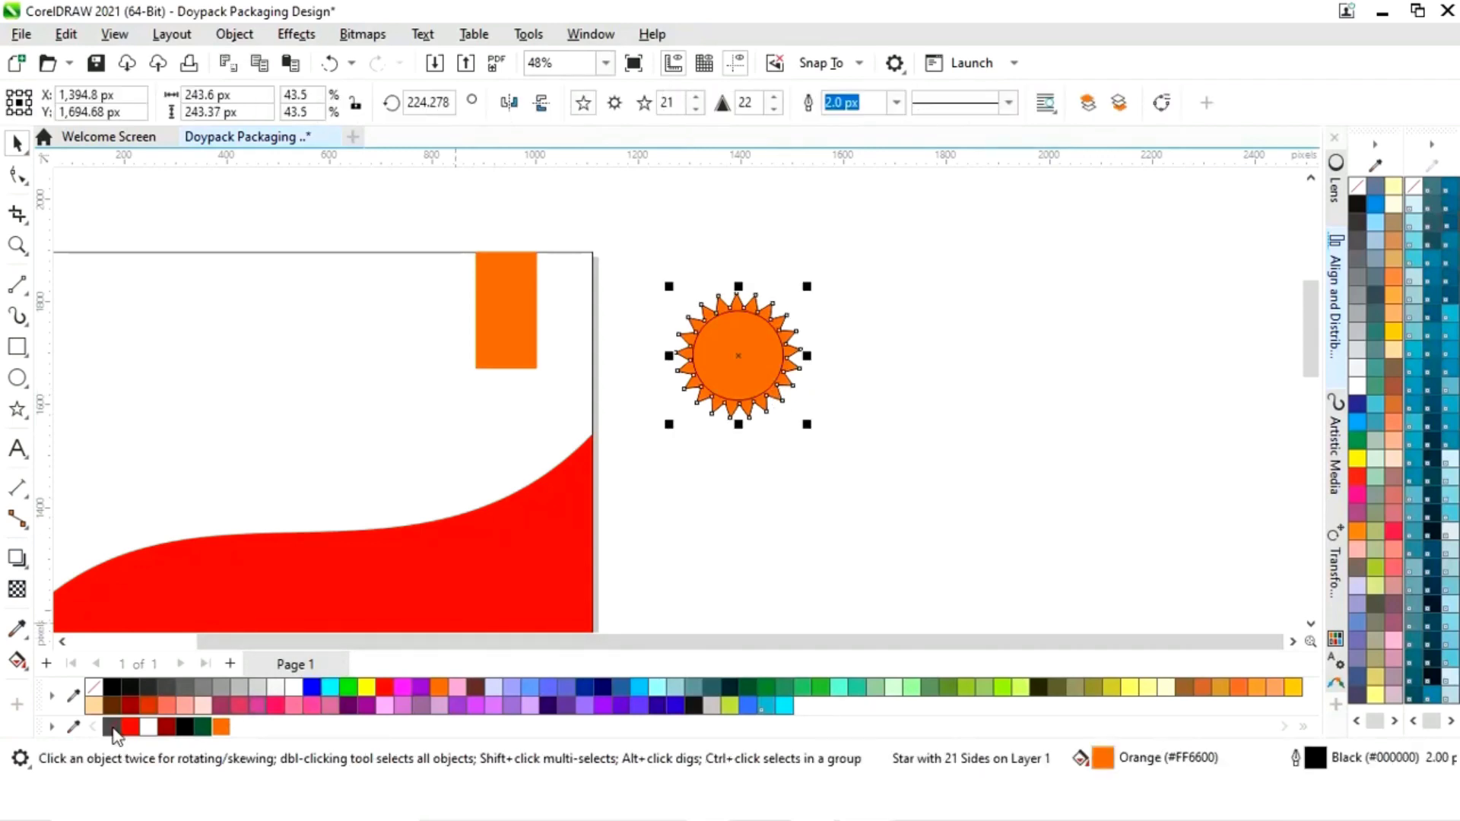
click(788, 466)
click(761, 401)
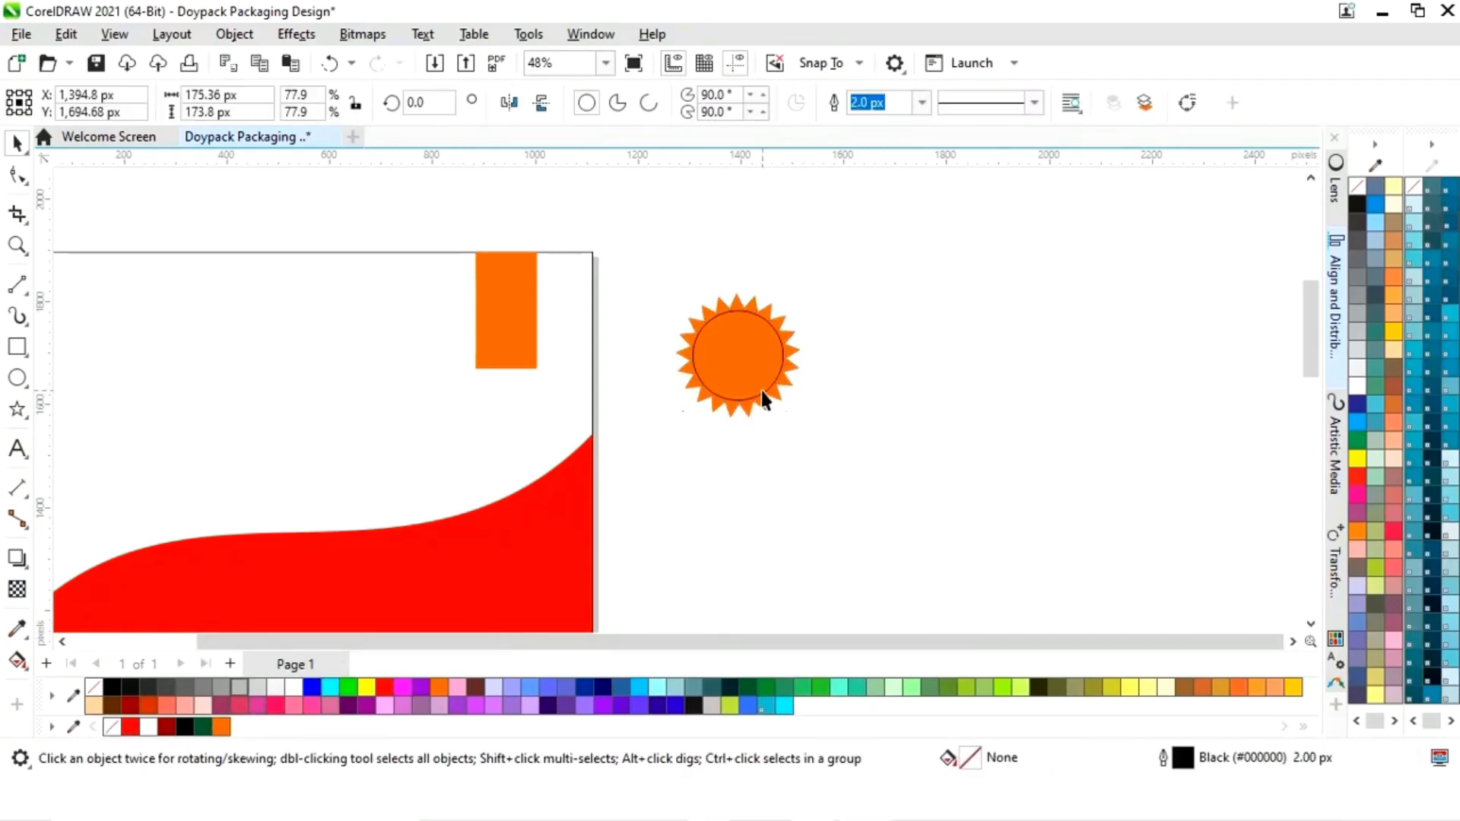
click(202, 727)
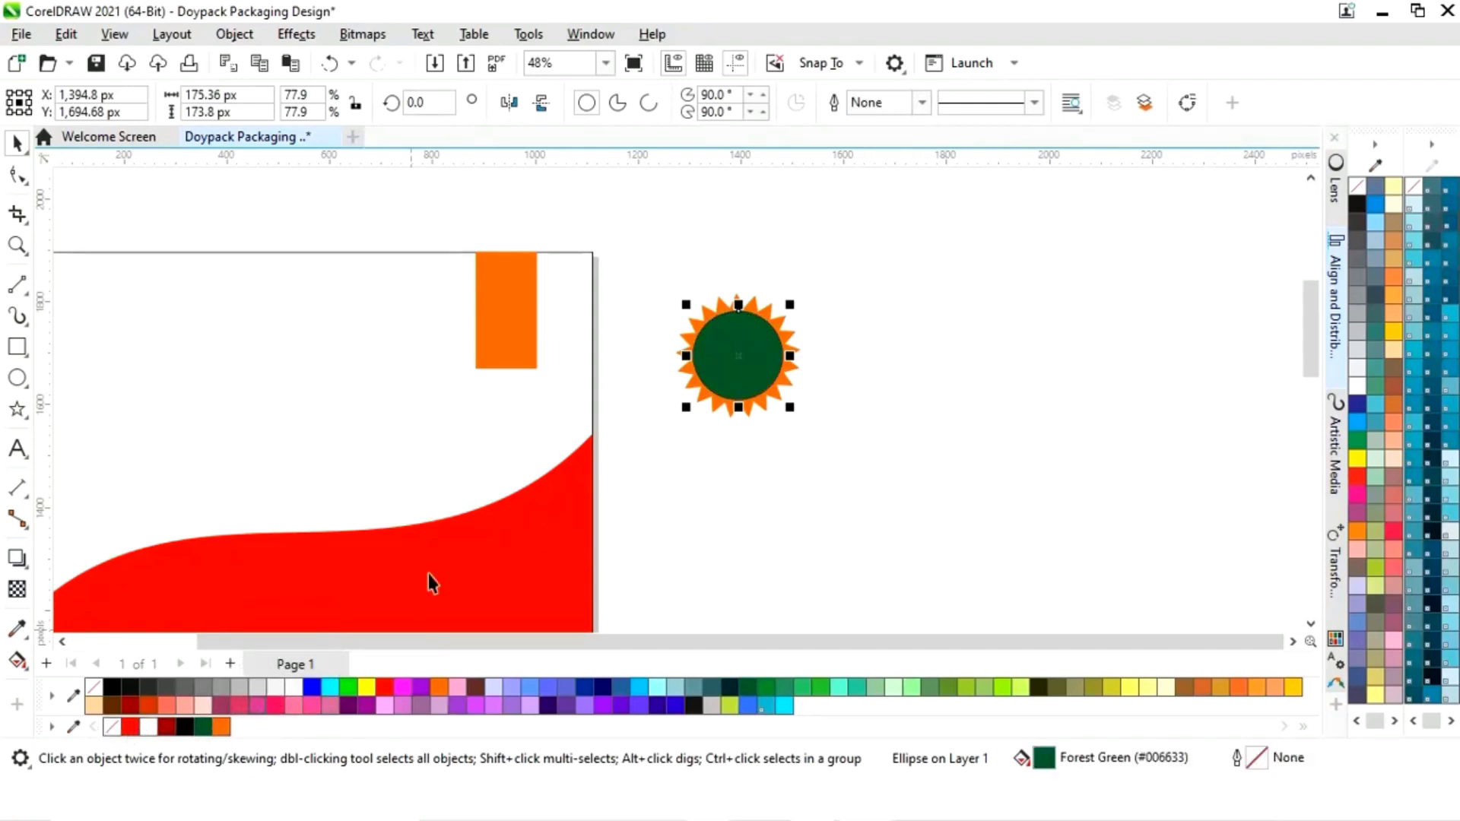
- Move the star and circle together back onto the lower end of the orange ribbon rectangle
click(870, 306)
drag(721, 409, 650, 458)
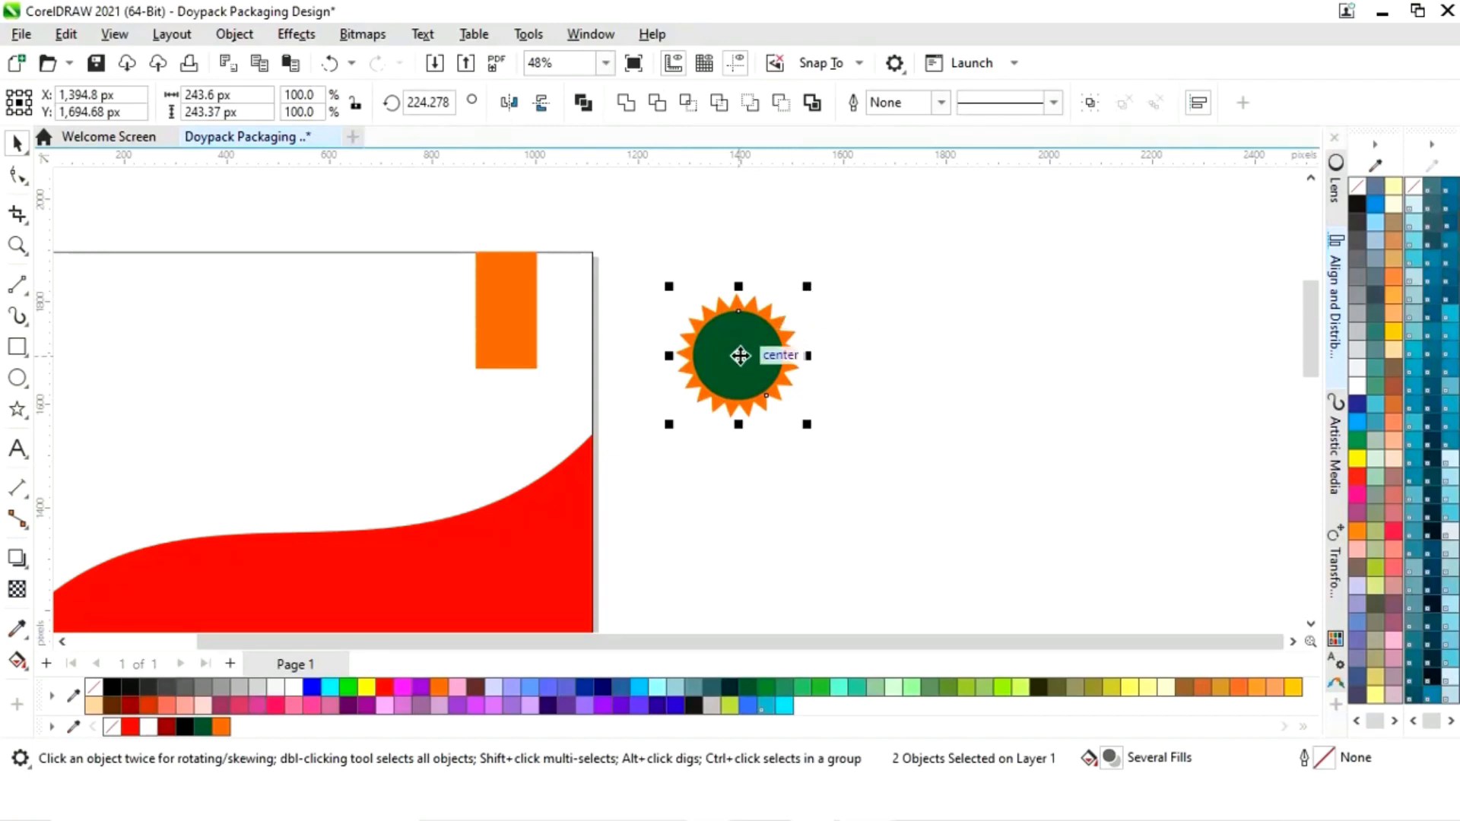
drag(740, 356, 503, 363)
- Give the orange star of the badge a forest green outline
click(601, 367)
click(563, 373)
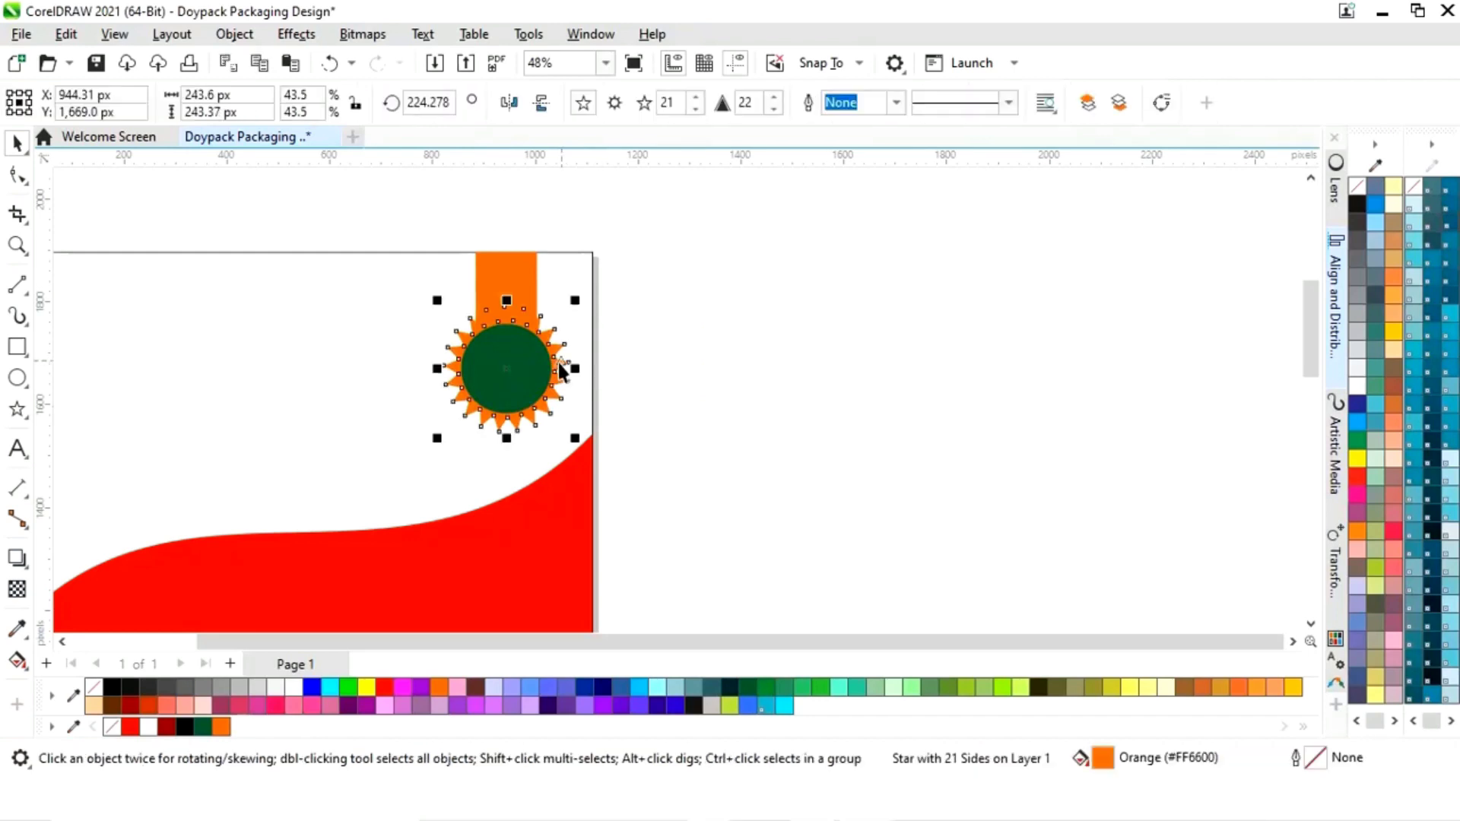
right_click(202, 728)
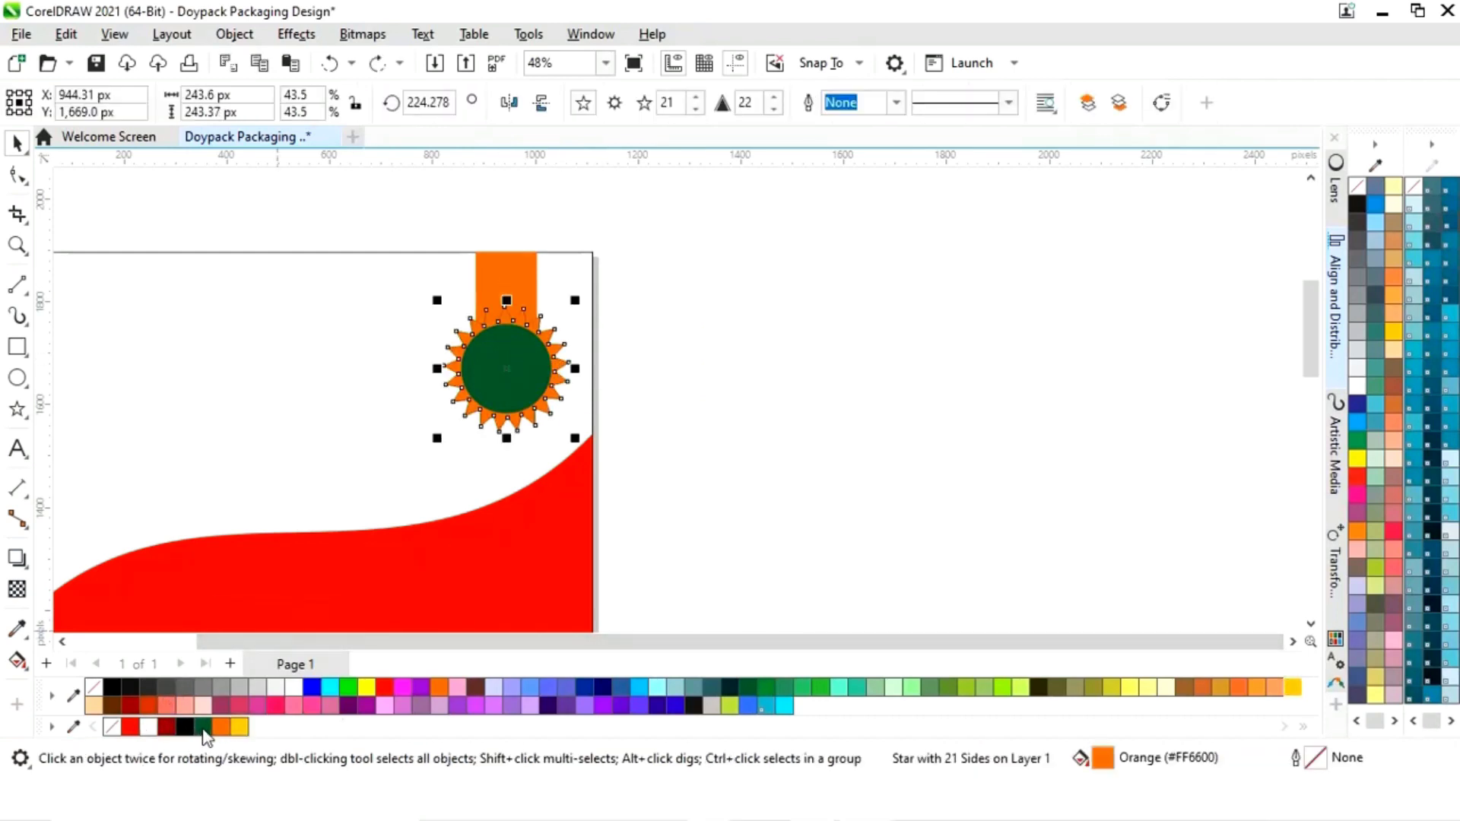
click(930, 444)
- Draw a forest green rectangle without outline, about 350 × 357 px, hanging from the page's upper edge beside the badge
key(shift+F4)
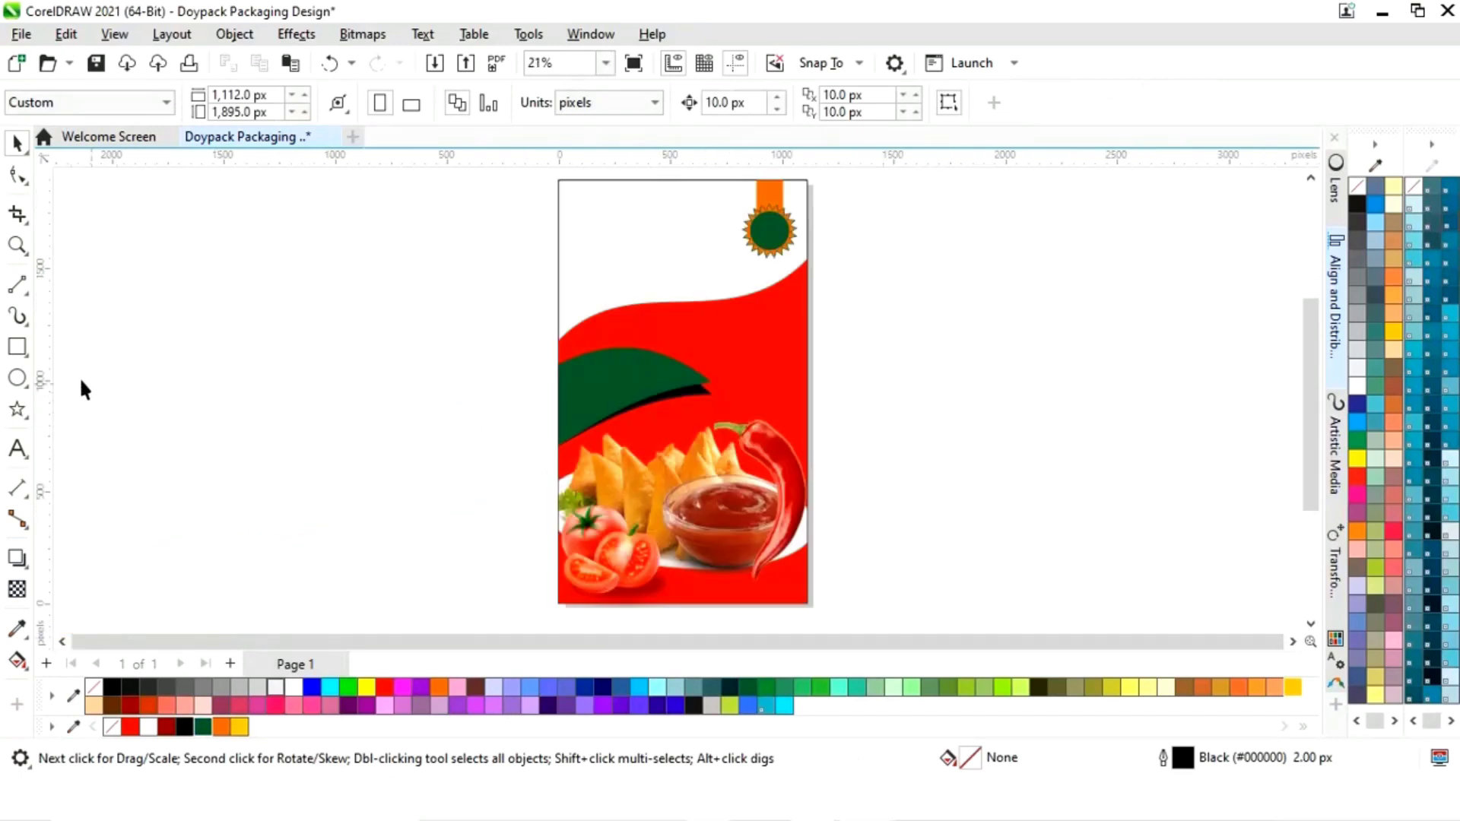
click(17, 350)
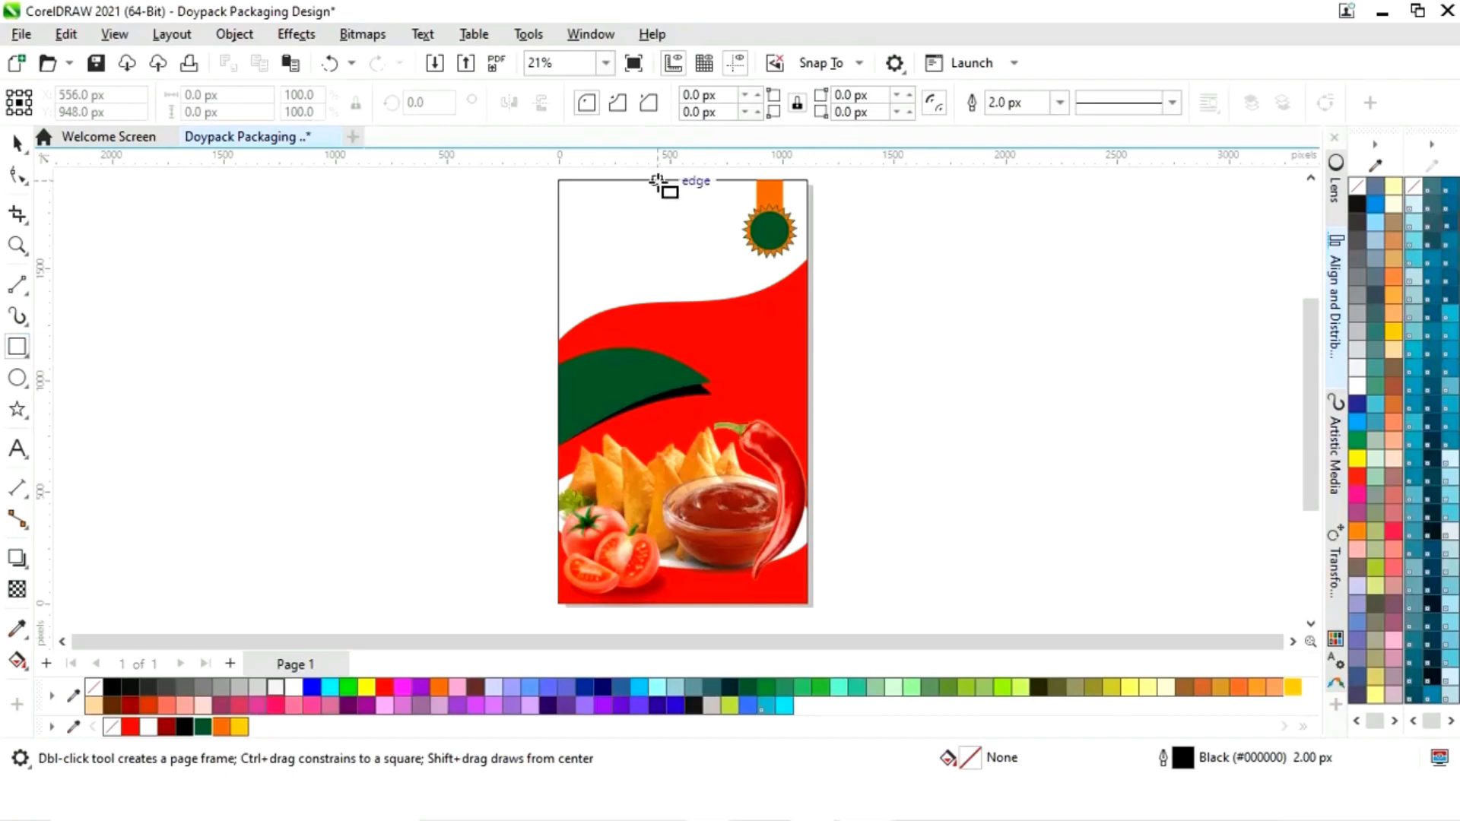
mouse_move(658, 181)
mouse_down()
mouse_move(741, 228)
mouse_move(736, 261)
mouse_up()
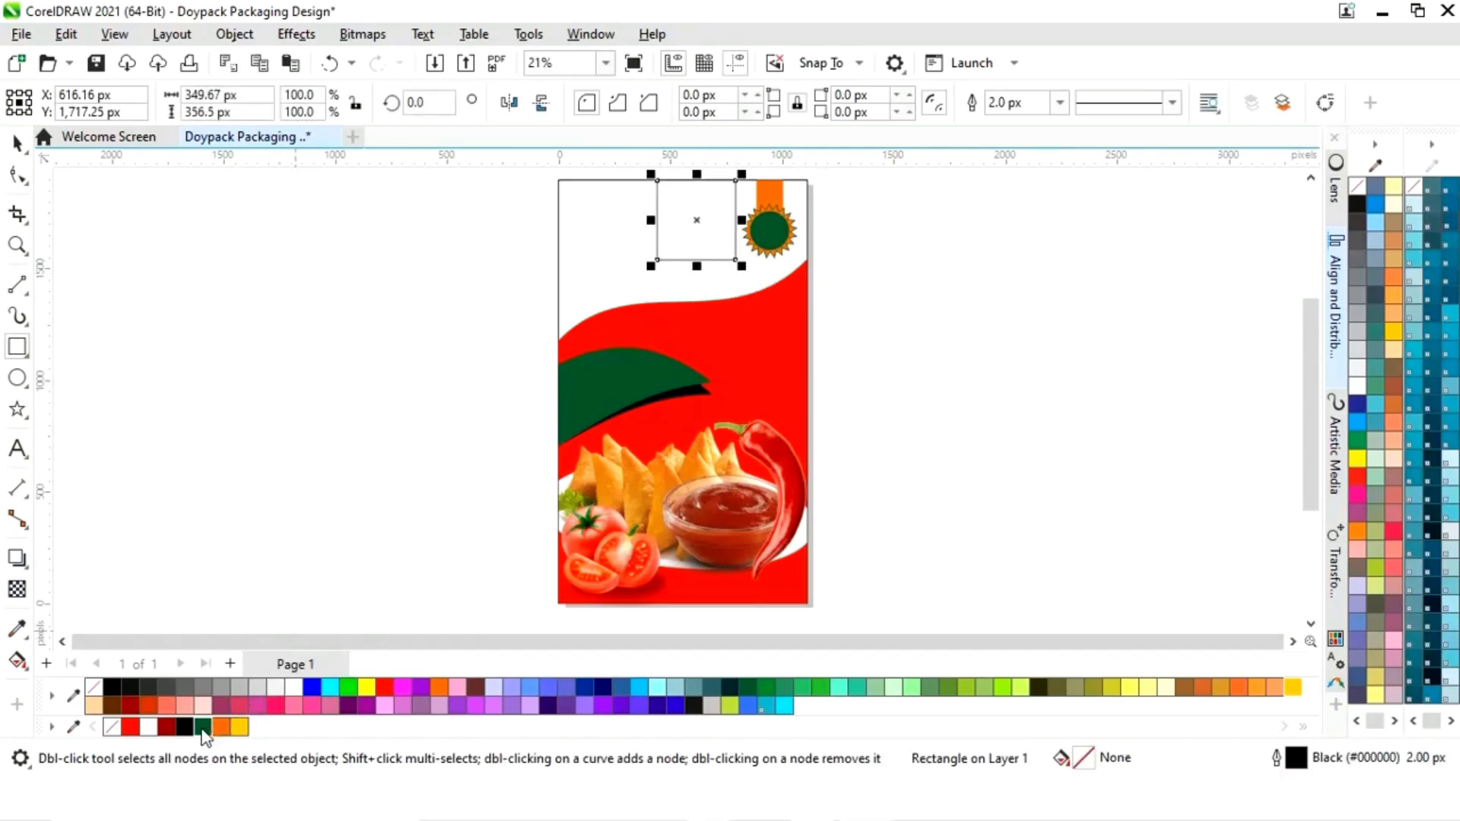
click(203, 729)
right_click(112, 727)
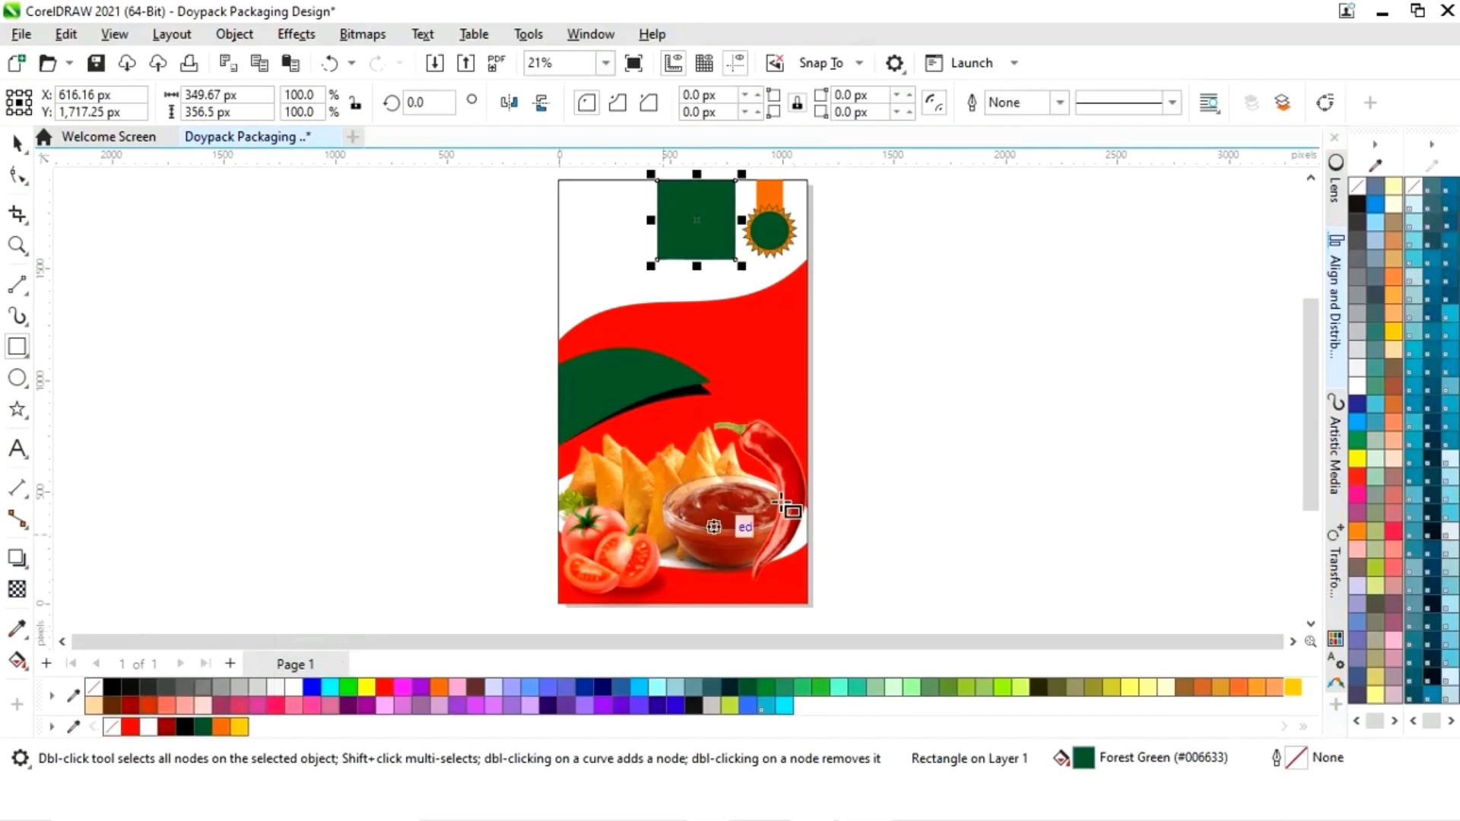
- Nudge the green rectangle about 20 px to the left, away from the badge
key(space)
key(Left)
key(Left)
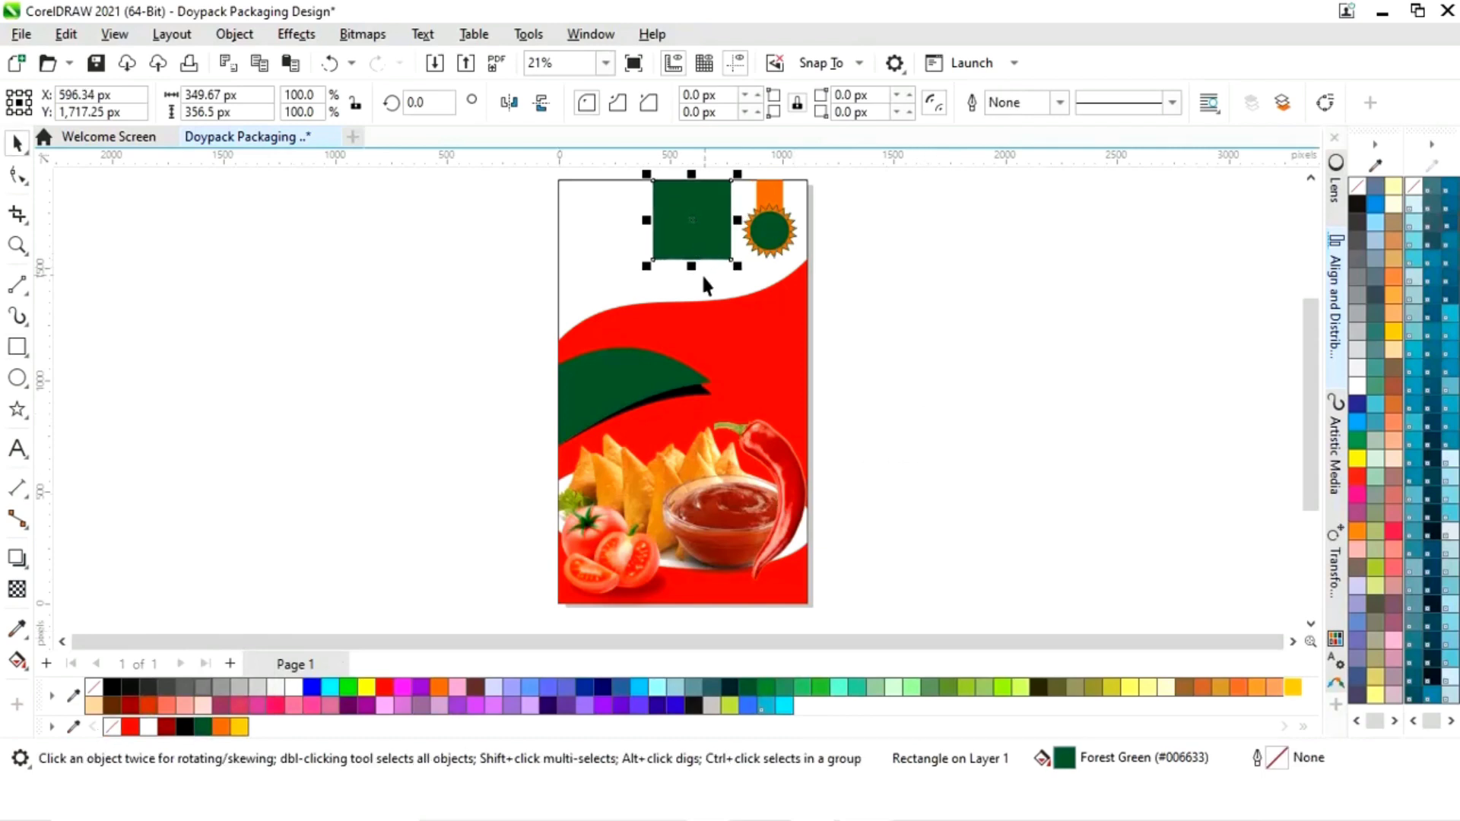
drag(693, 268, 693, 280)
click(918, 262)
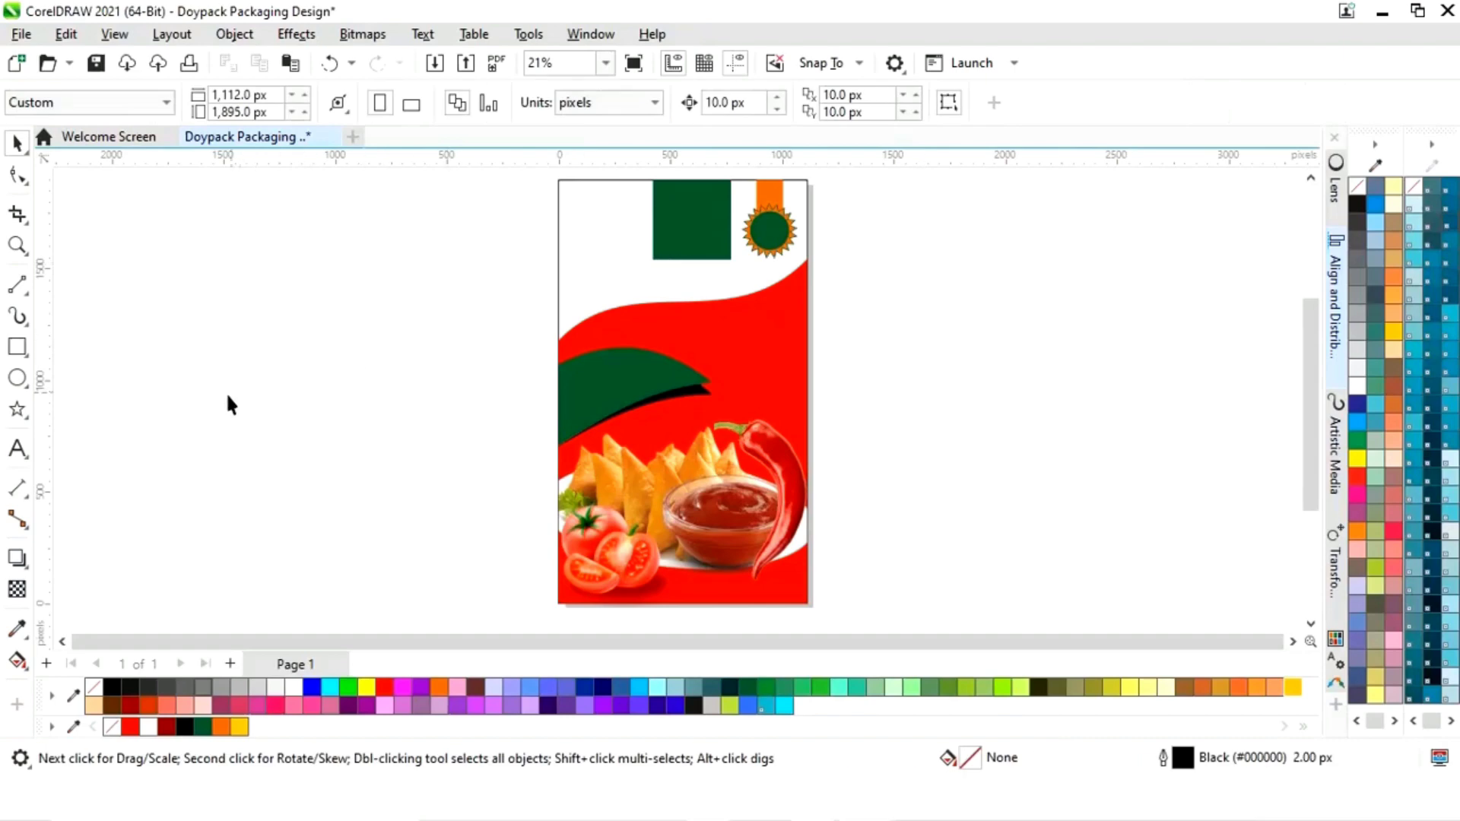
- Add the text "KING's" in Bremen Bd BT on the empty area outside the page
click(17, 454)
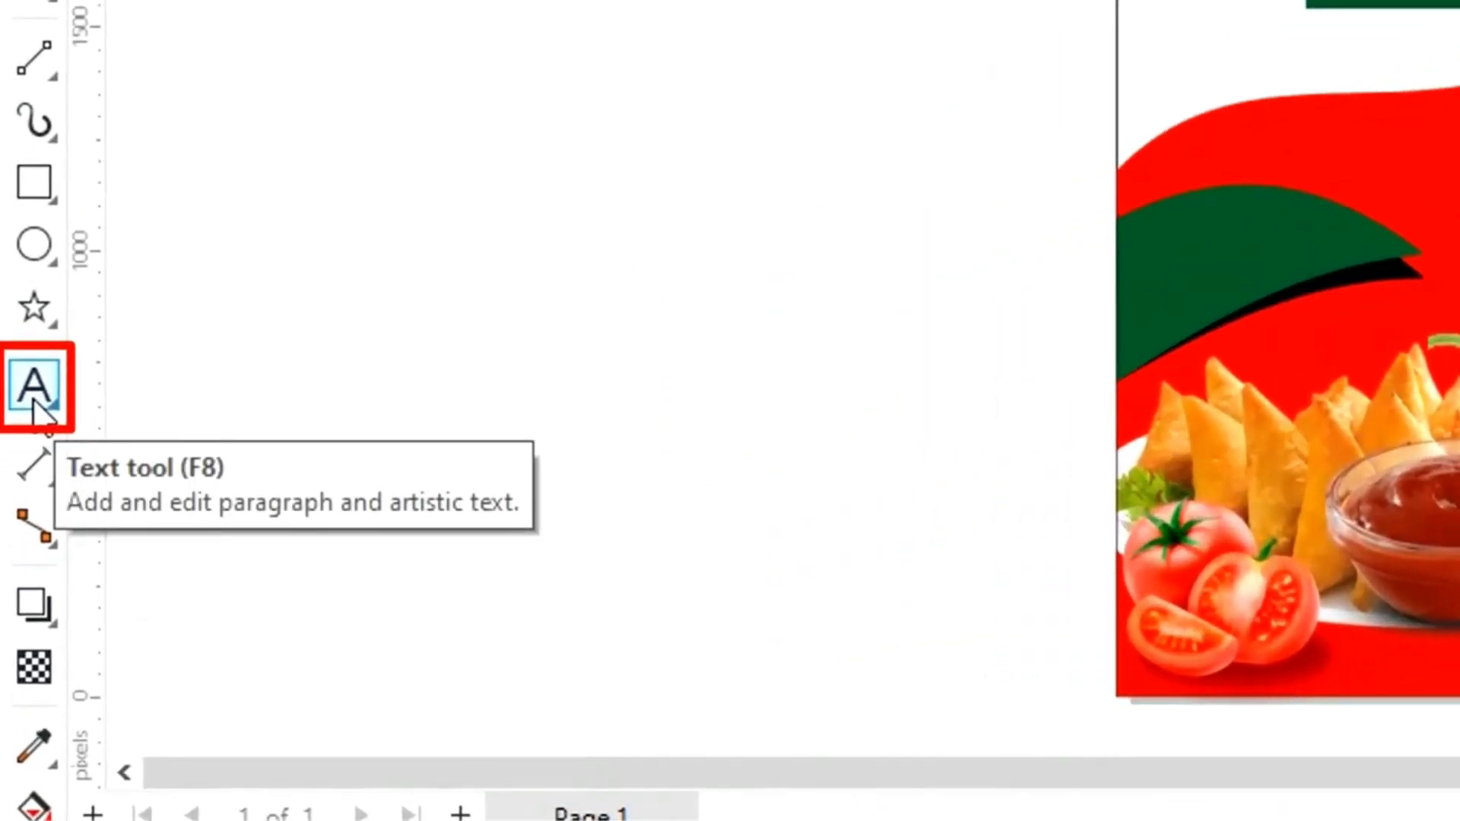
click(34, 402)
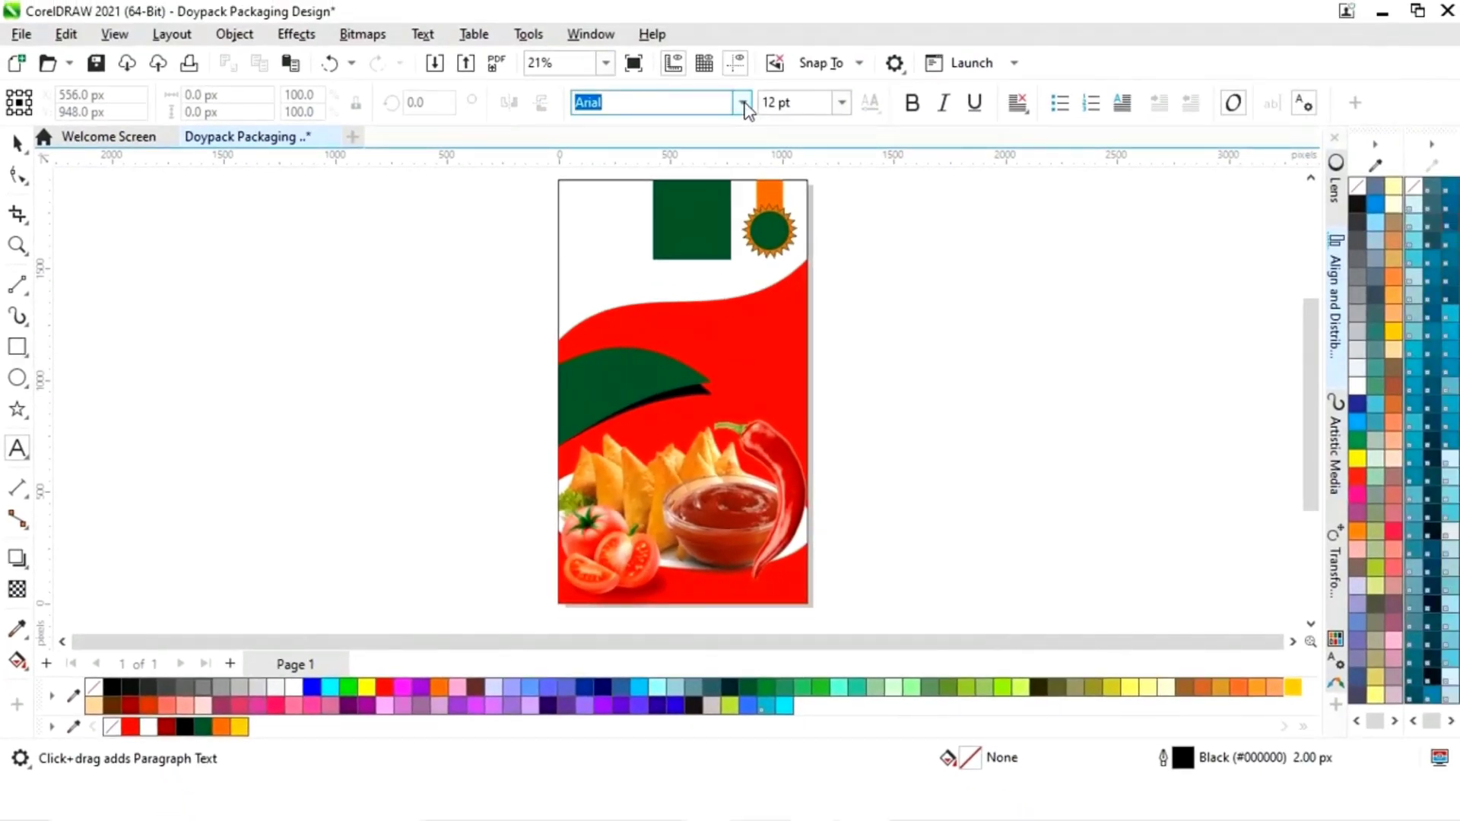
click(742, 104)
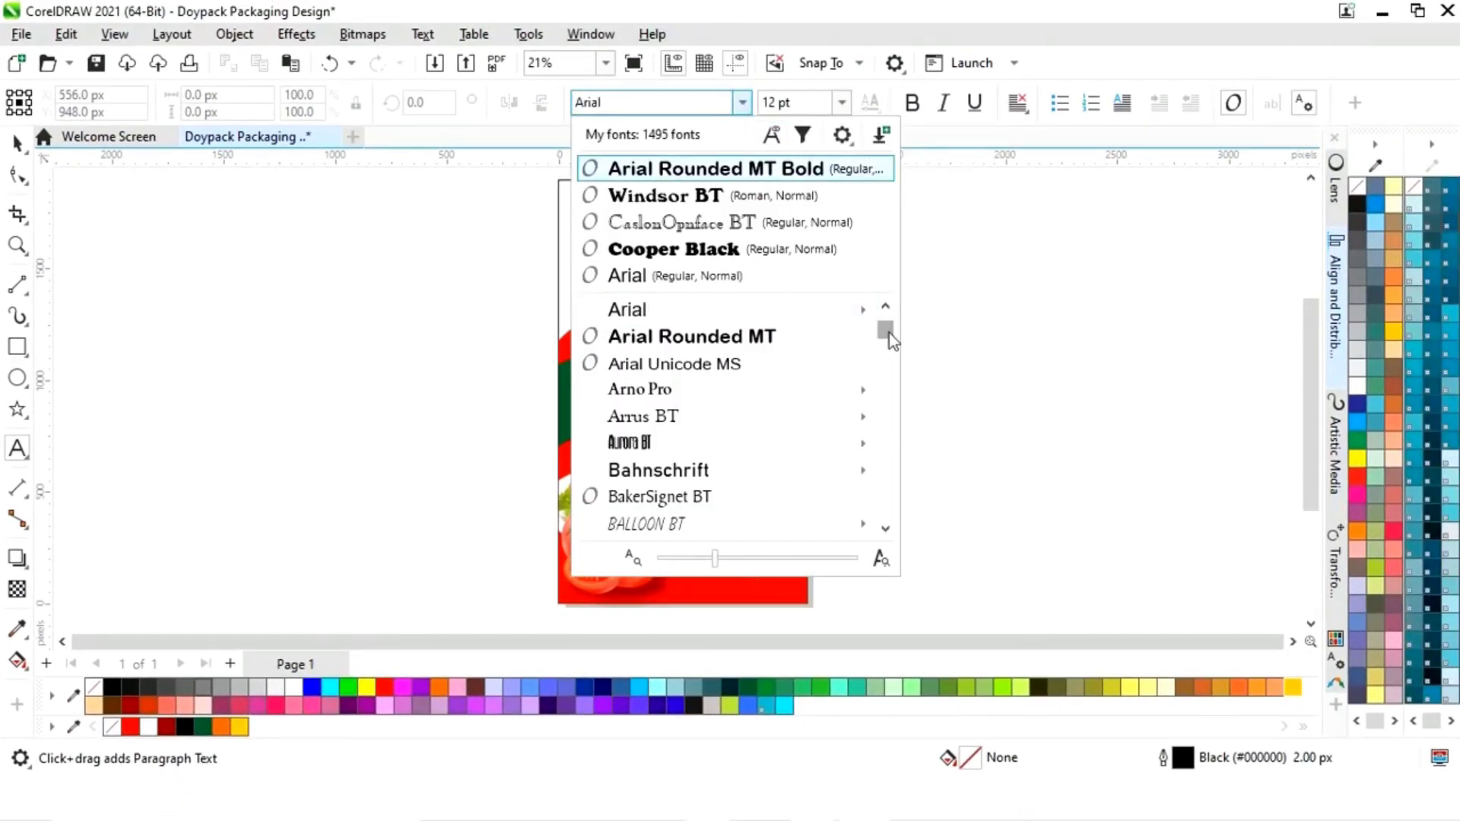
scroll(889, 339, down, 10)
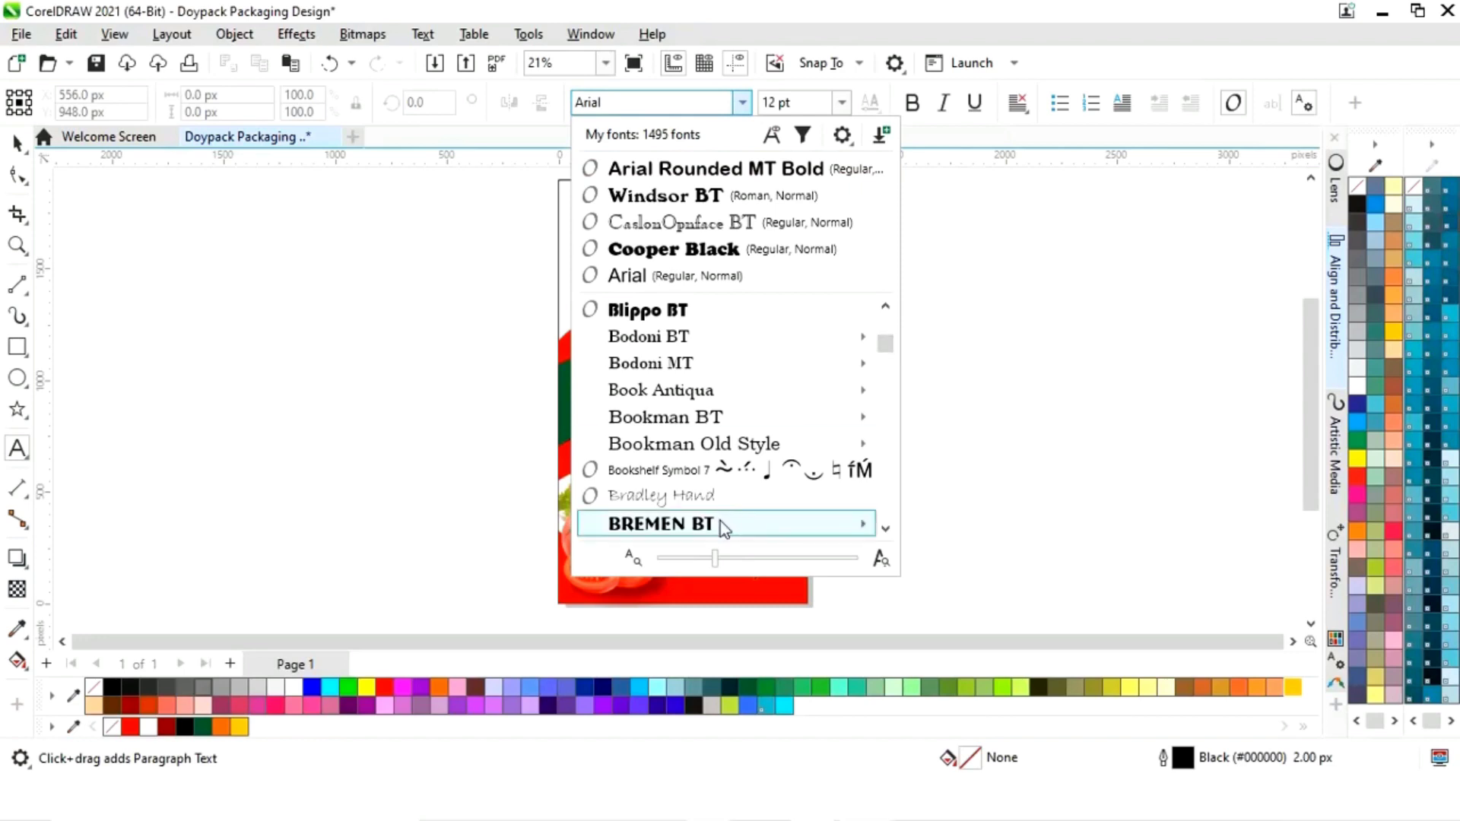
click(720, 524)
click(263, 452)
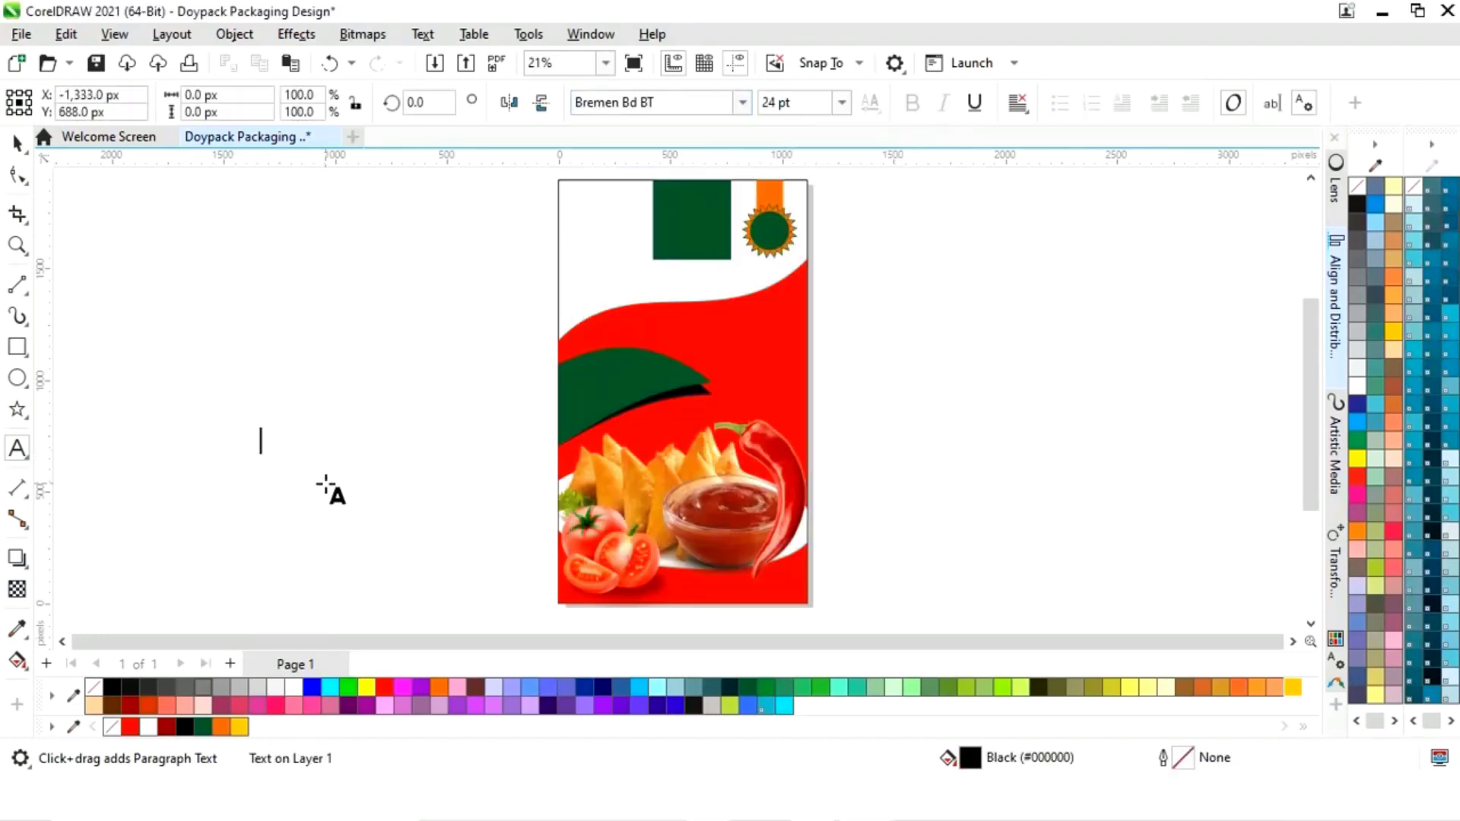
text(K)
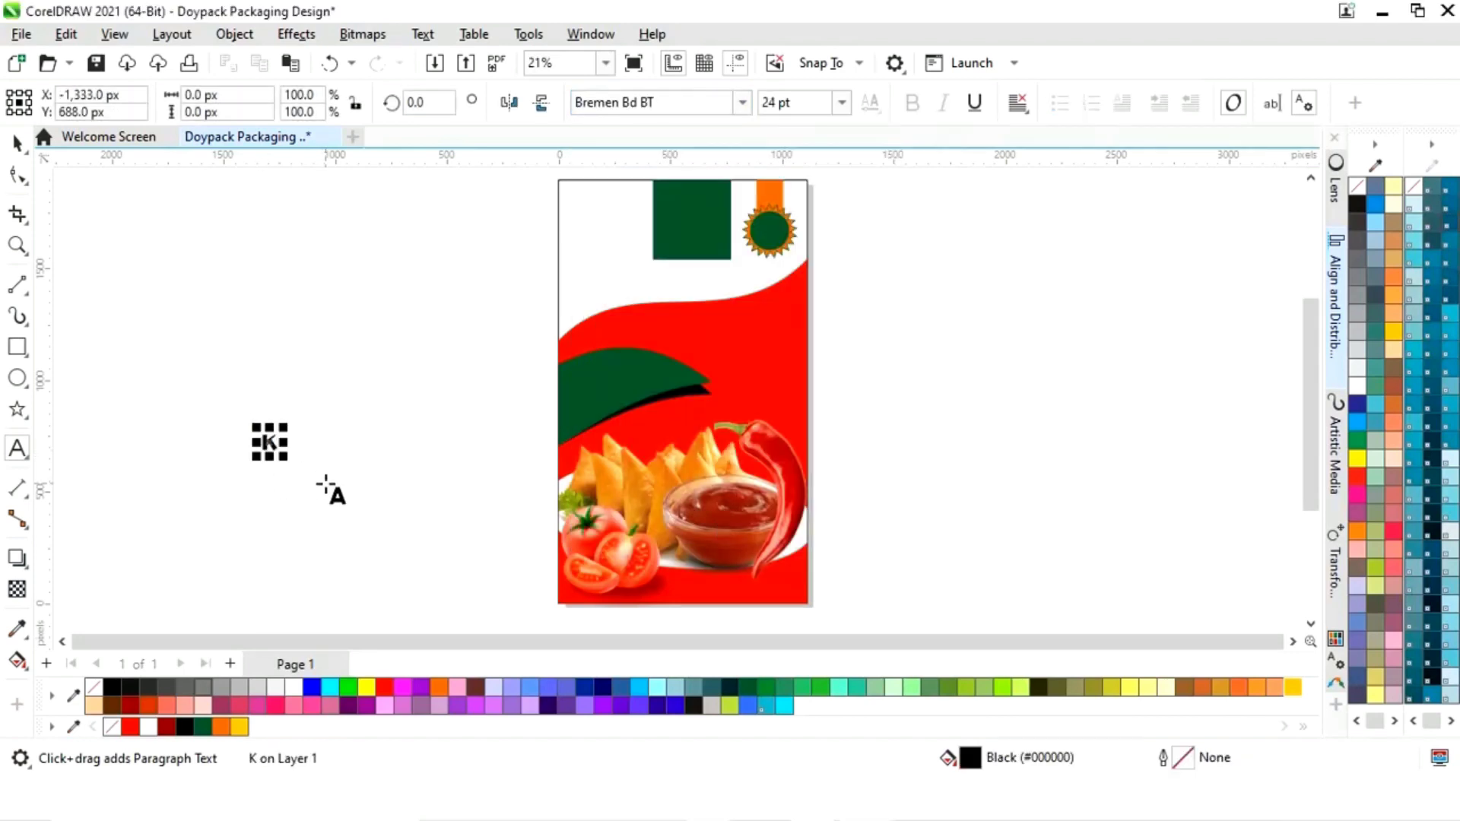
text(ING's)
key(ctrl+space)
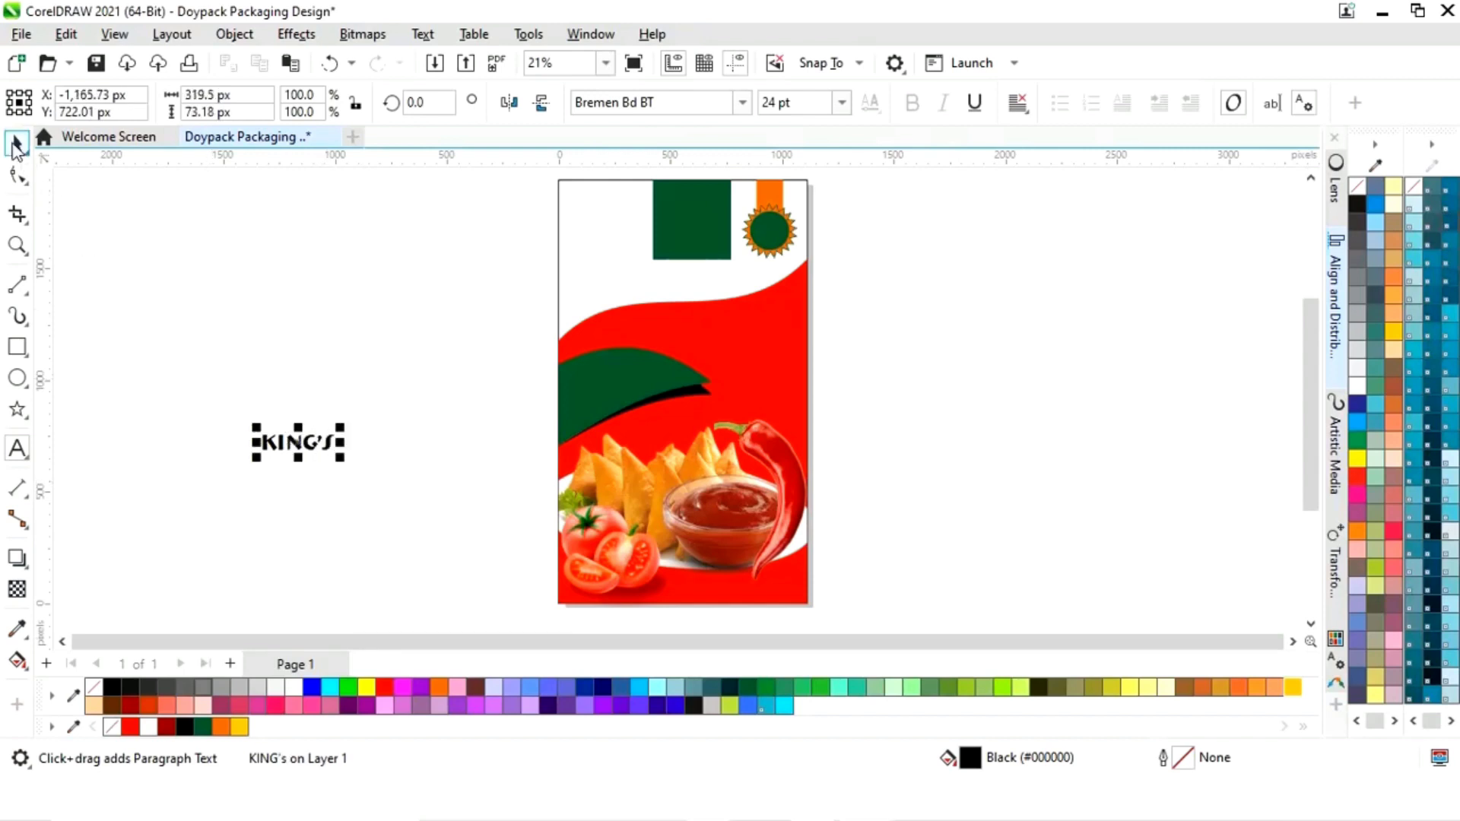
- Place the KING's text at about 370 px wide on the white area above the red wave and fill it red
drag(340, 427, 622, 285)
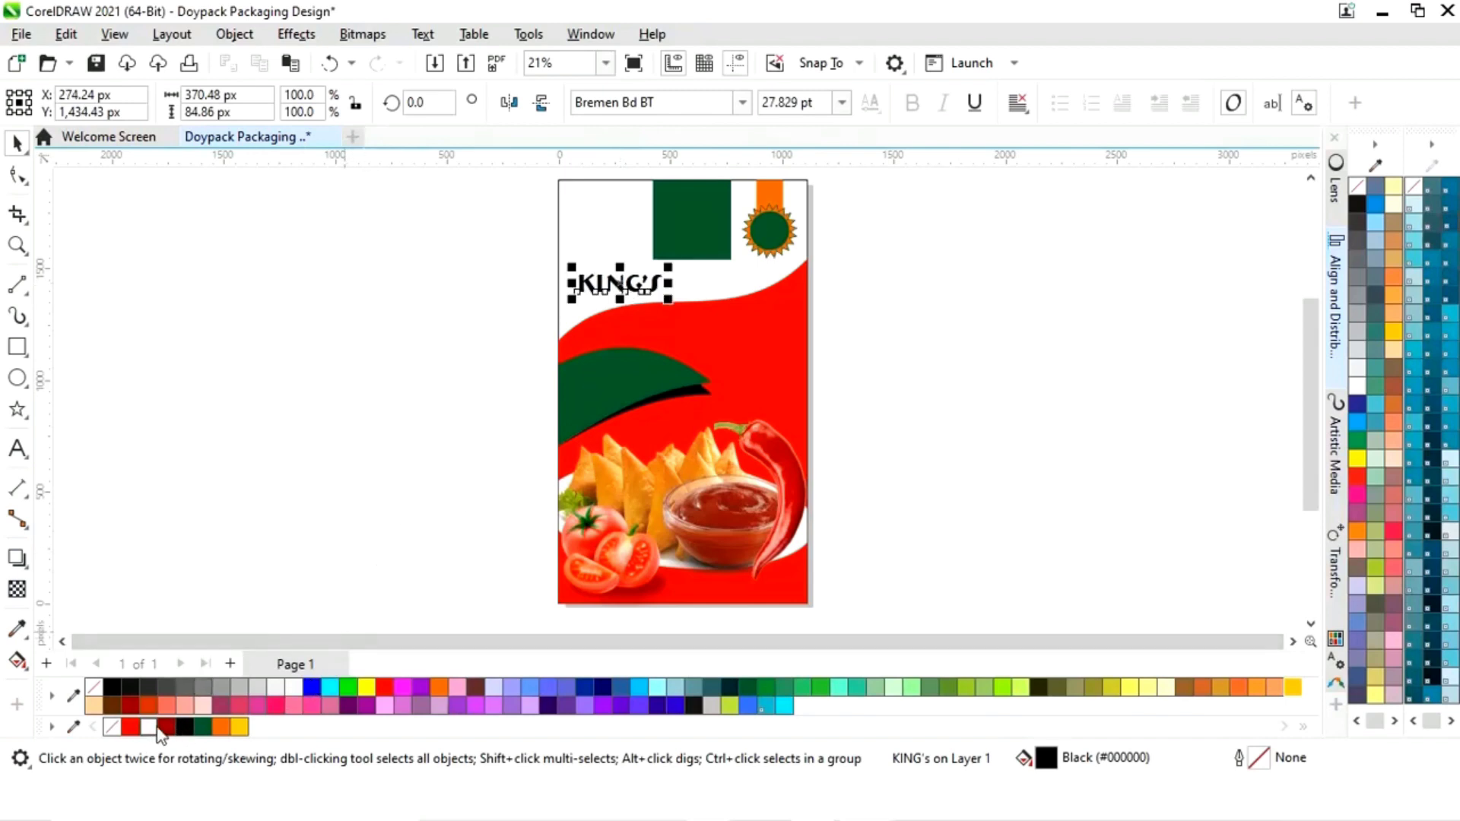
click(135, 728)
key(z)
drag(523, 222, 758, 351)
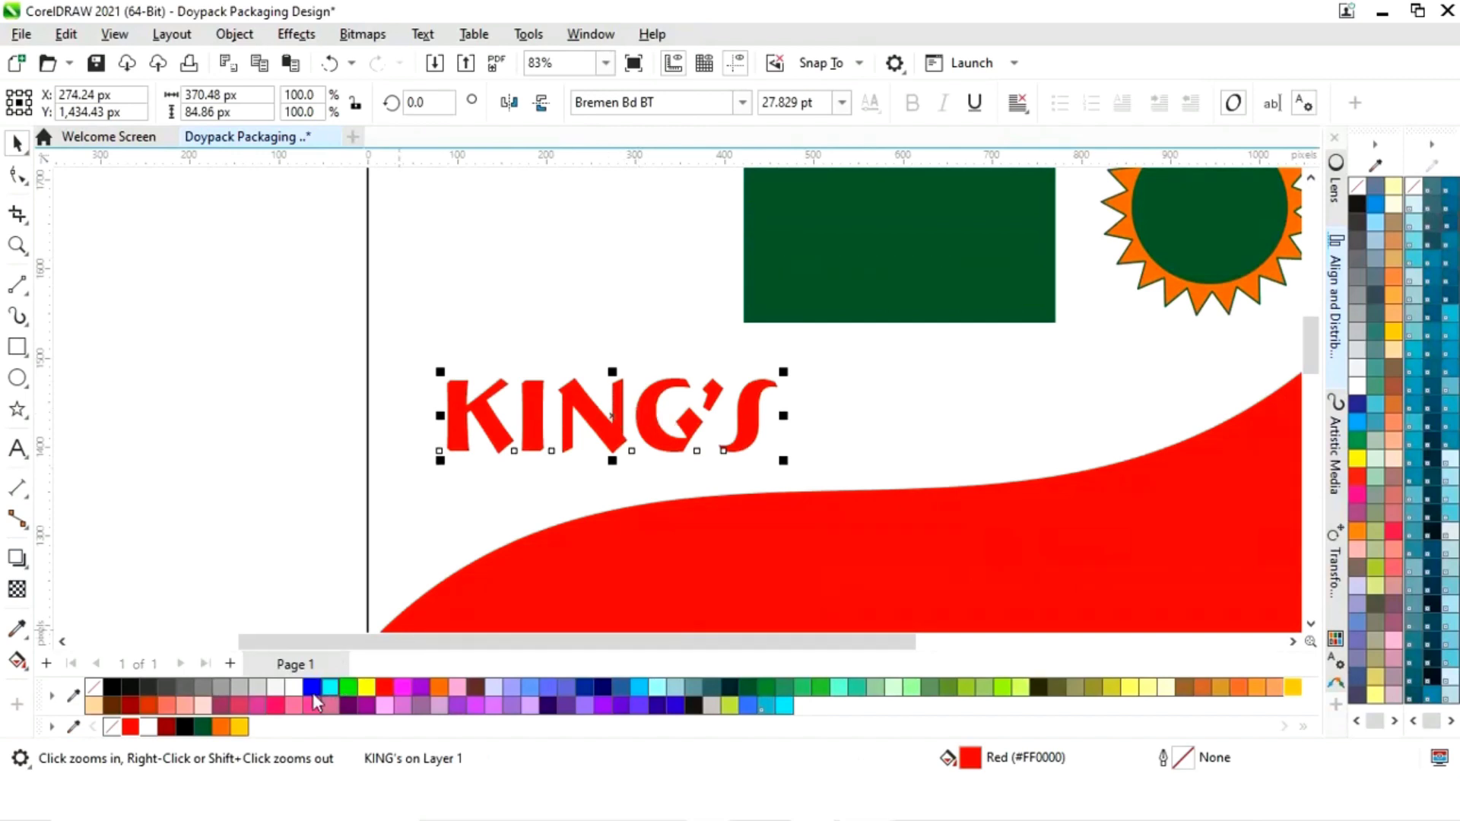
- Fill the KING's text with white and fit it inside the green rectangle at about 267 px wide
click(291, 687)
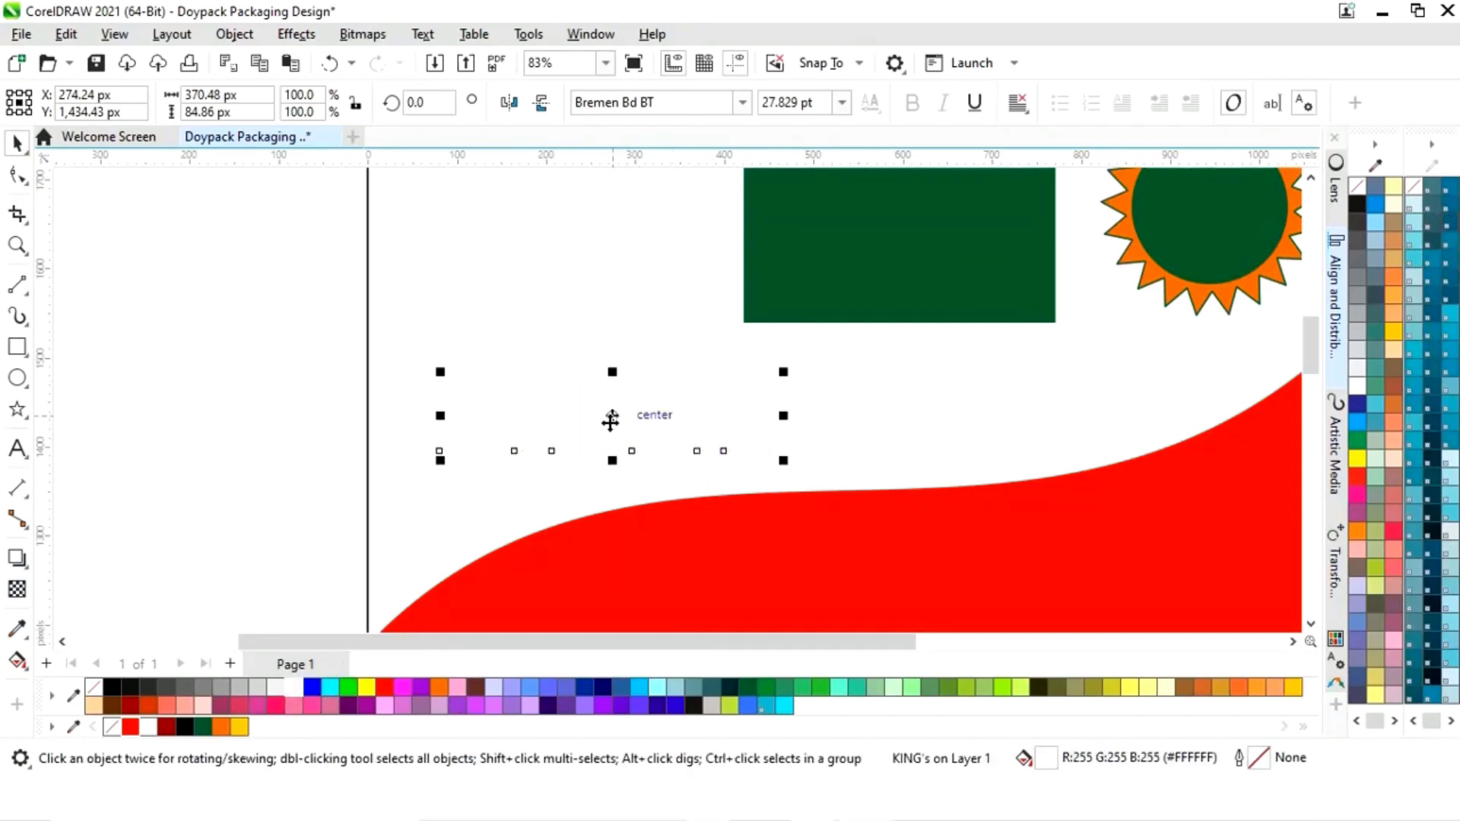
drag(667, 394, 960, 252)
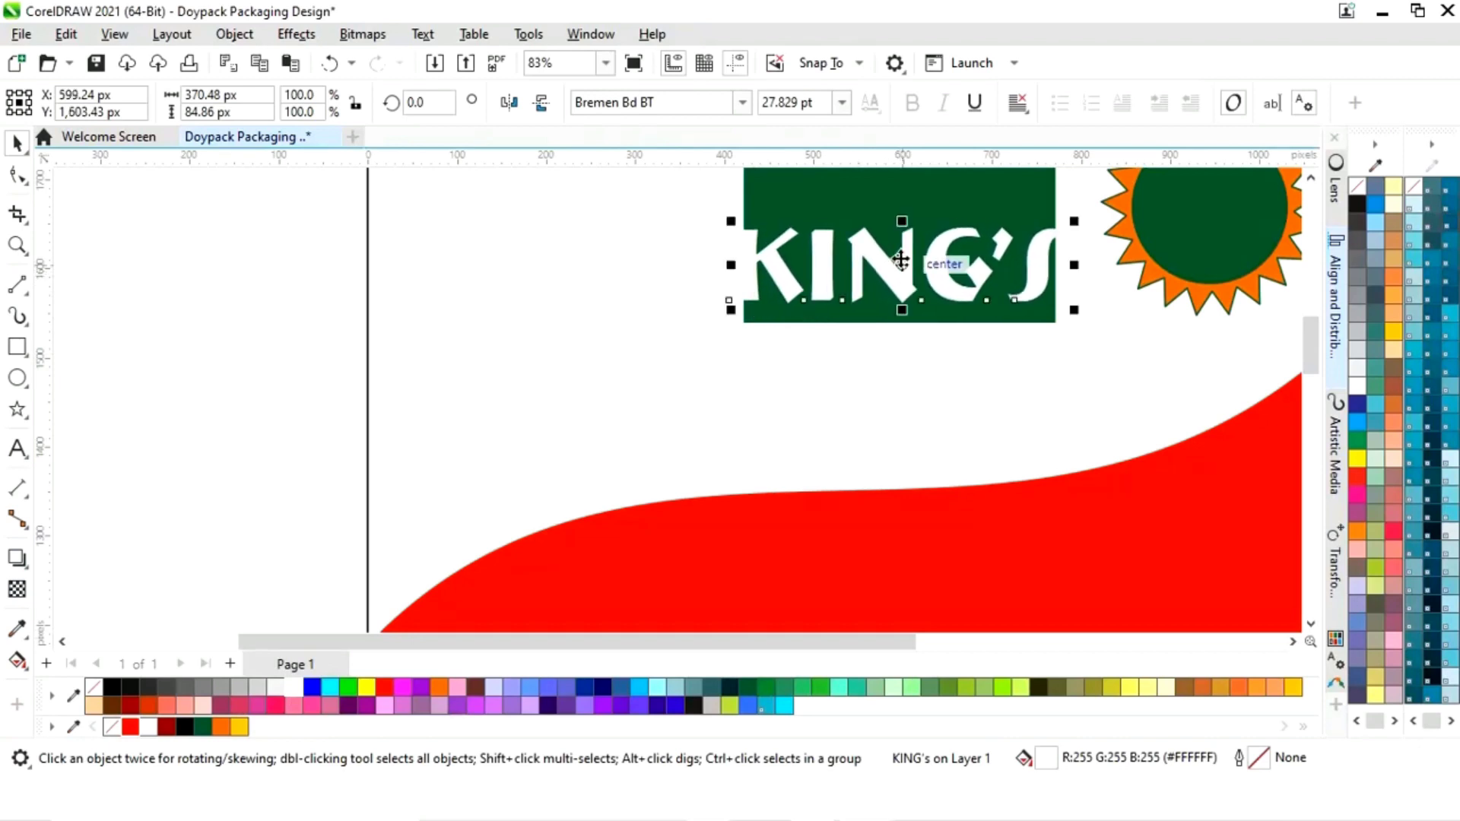
scroll(960, 269, down, 2)
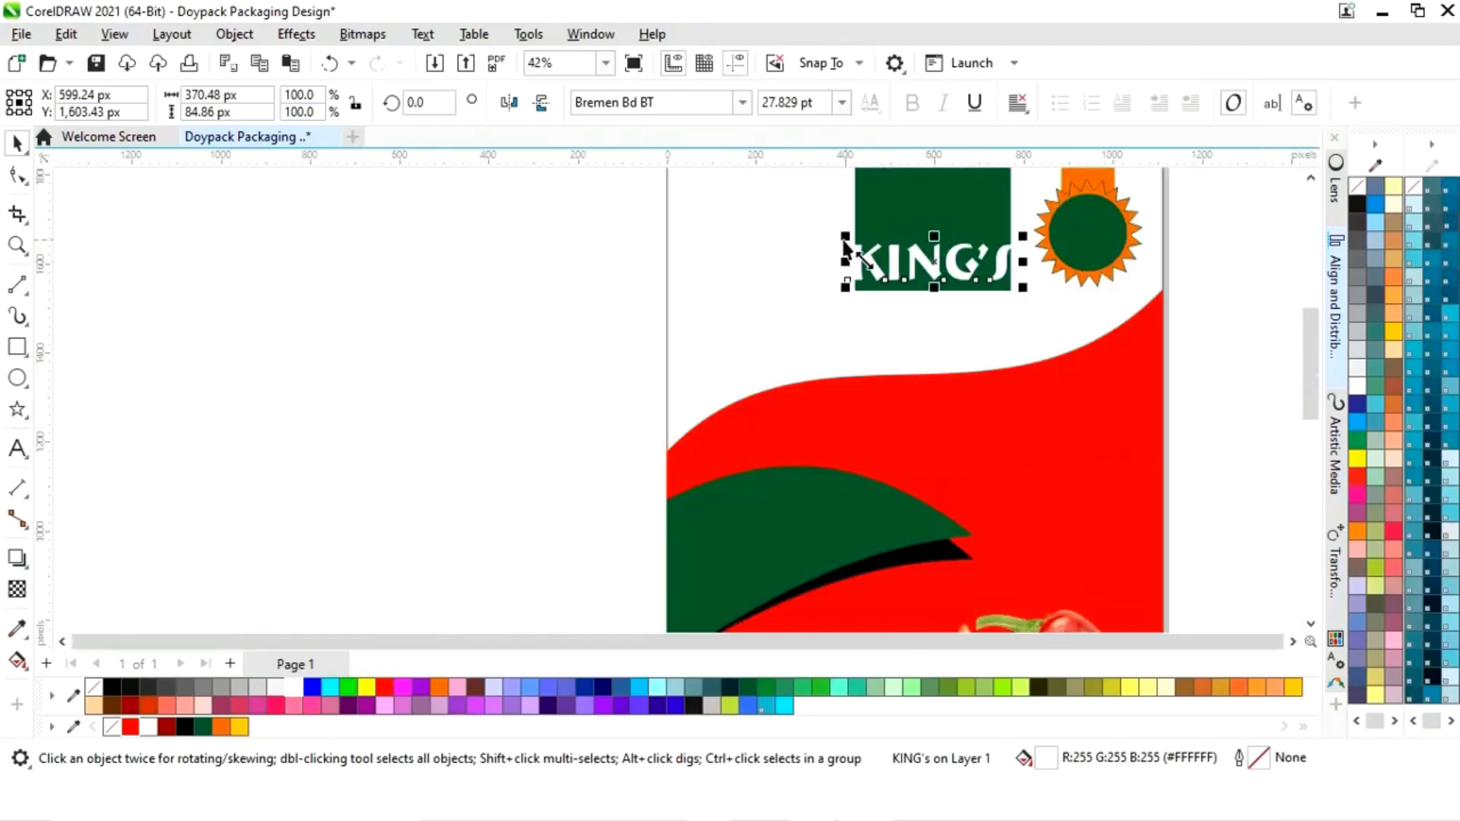
key(z)
drag(795, 218, 1059, 335)
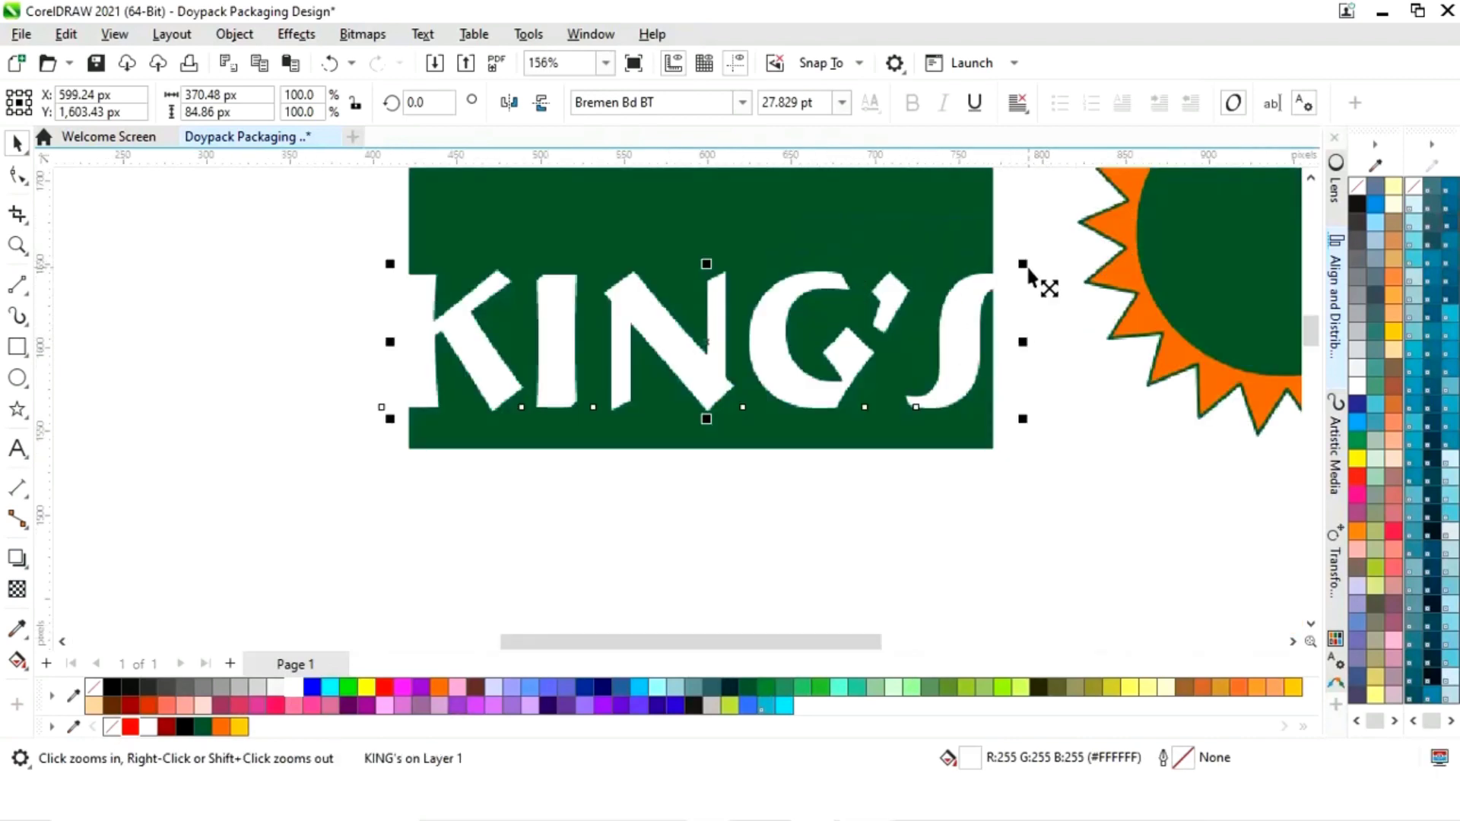
drag(1029, 274, 988, 293)
click(977, 385)
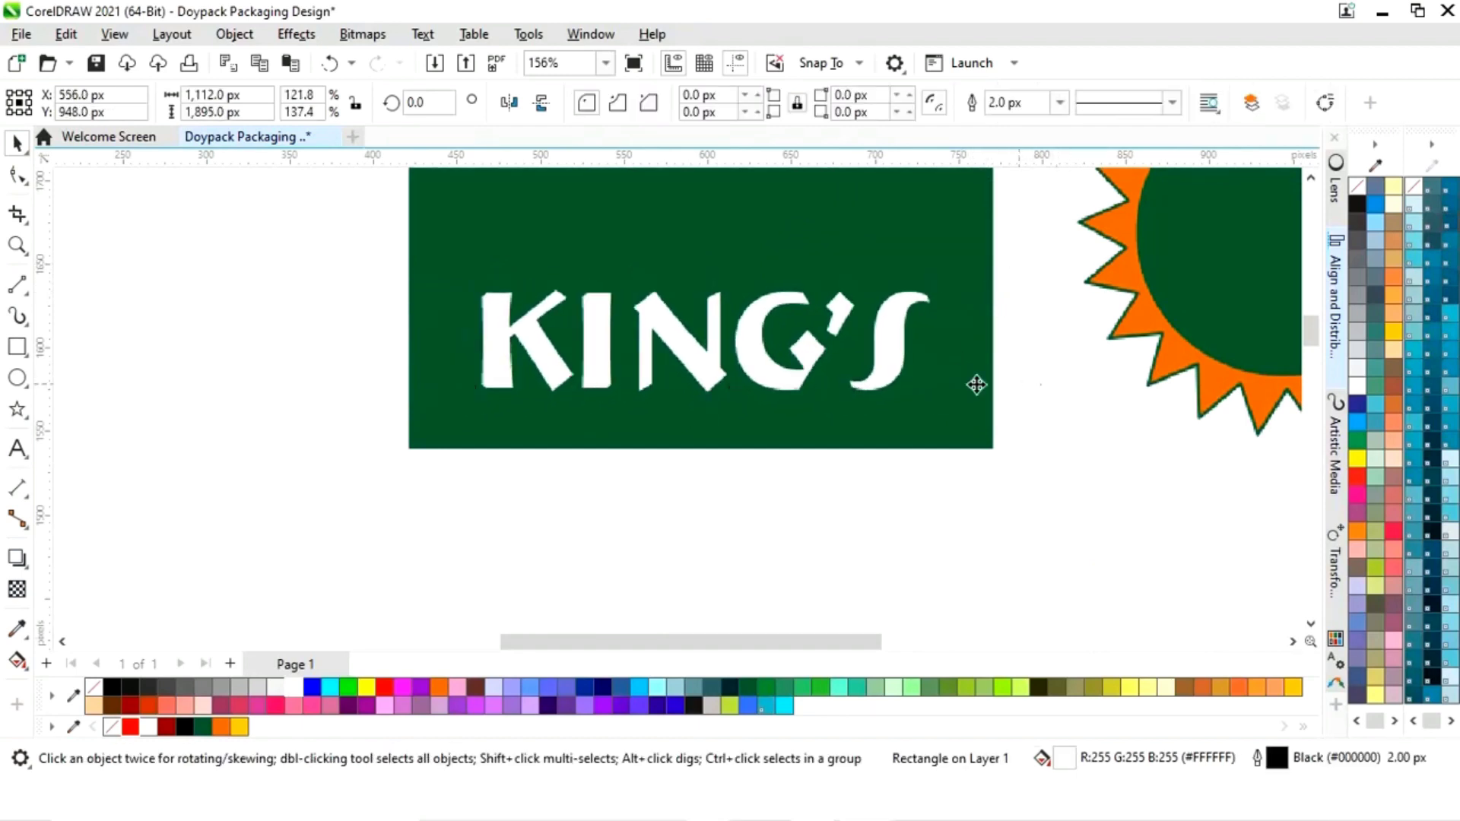
- Duplicate the KING's text slightly up and to the left of the original and fill the copy red
click(881, 373)
drag(770, 373, 760, 364)
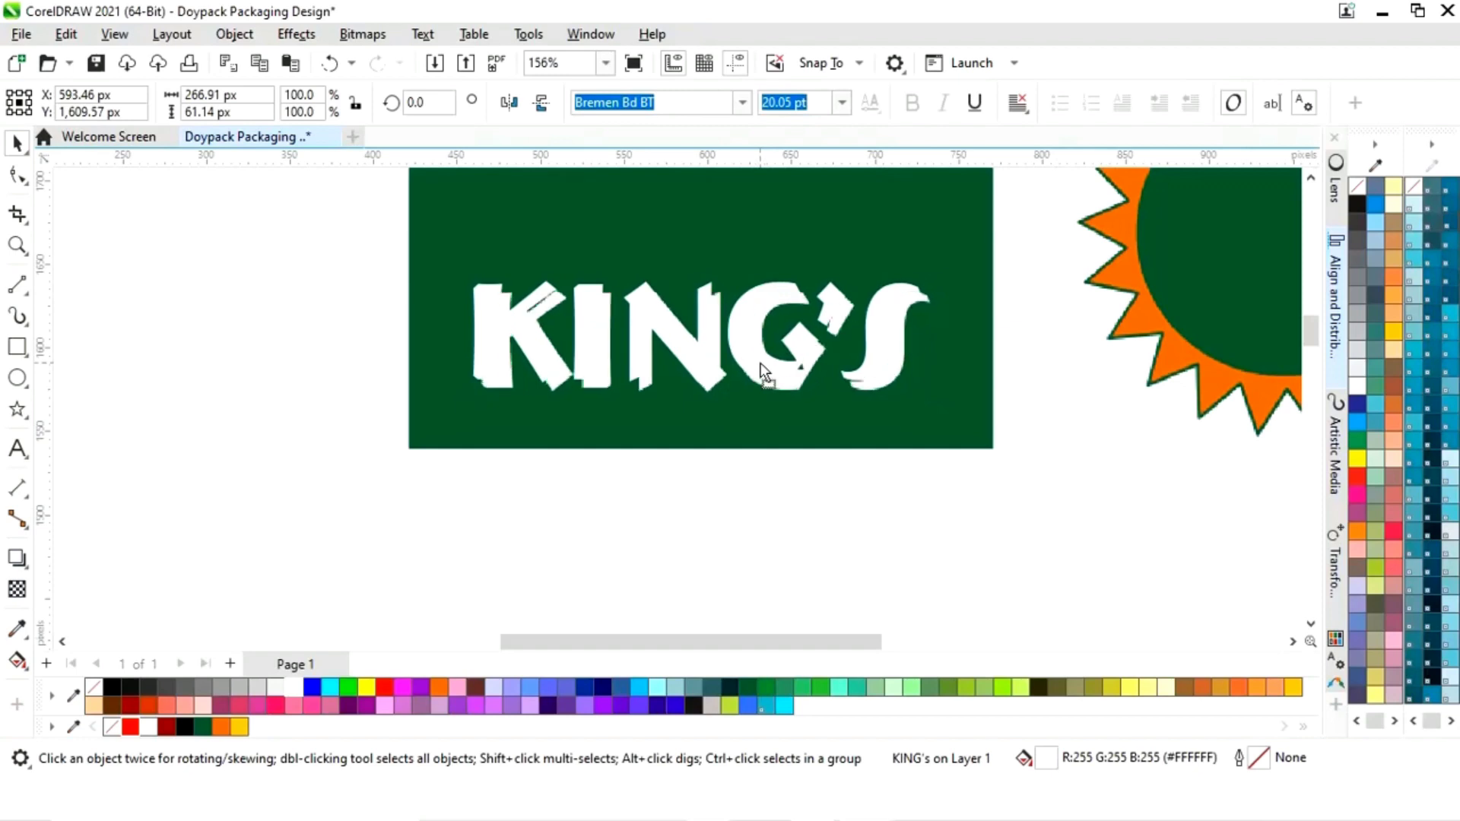
click(130, 727)
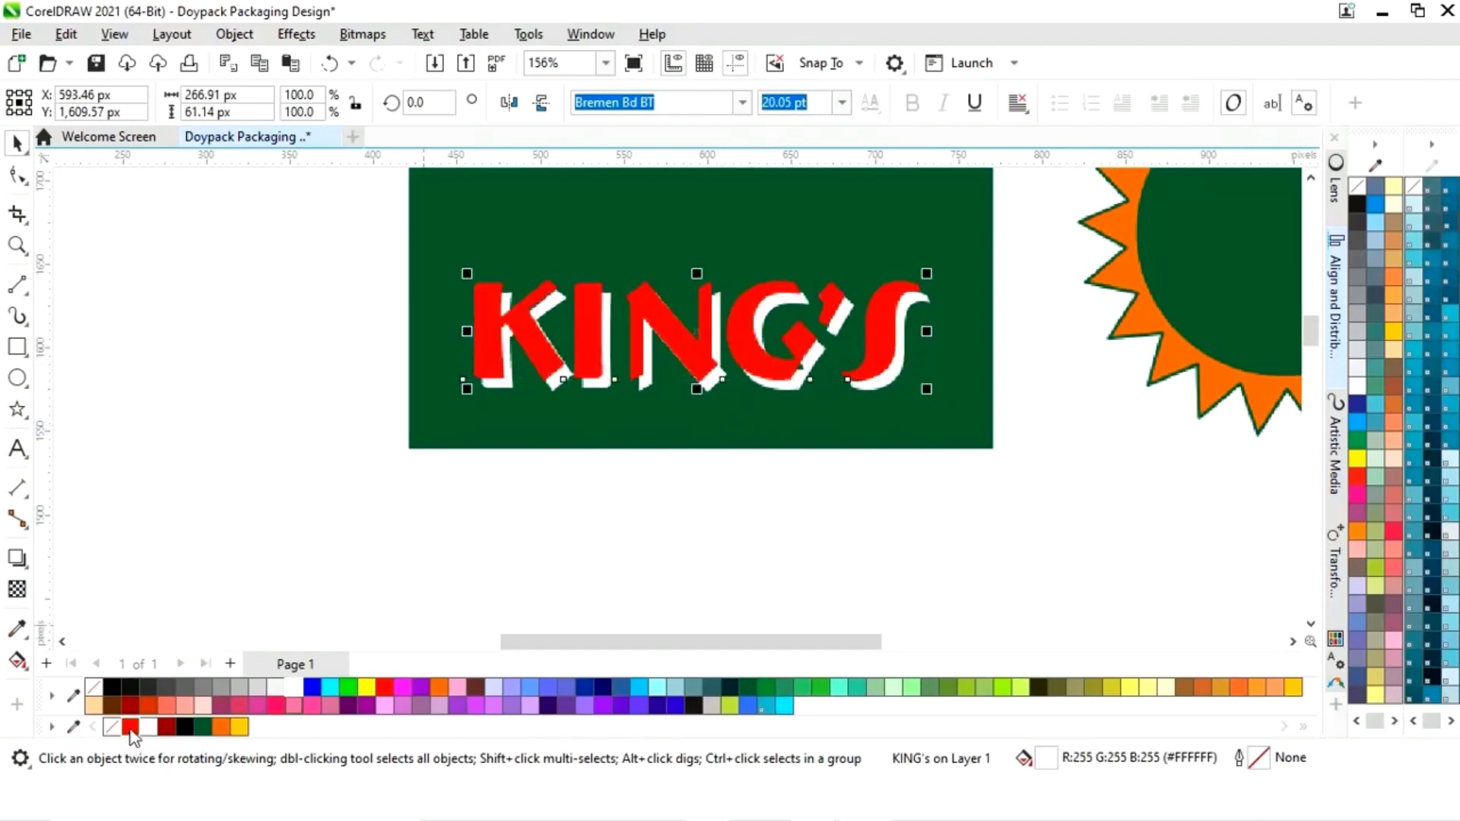
- Shift the red KING's copy closer to the white original, leaving only a thin white edge at its lower right
drag(738, 350, 747, 349)
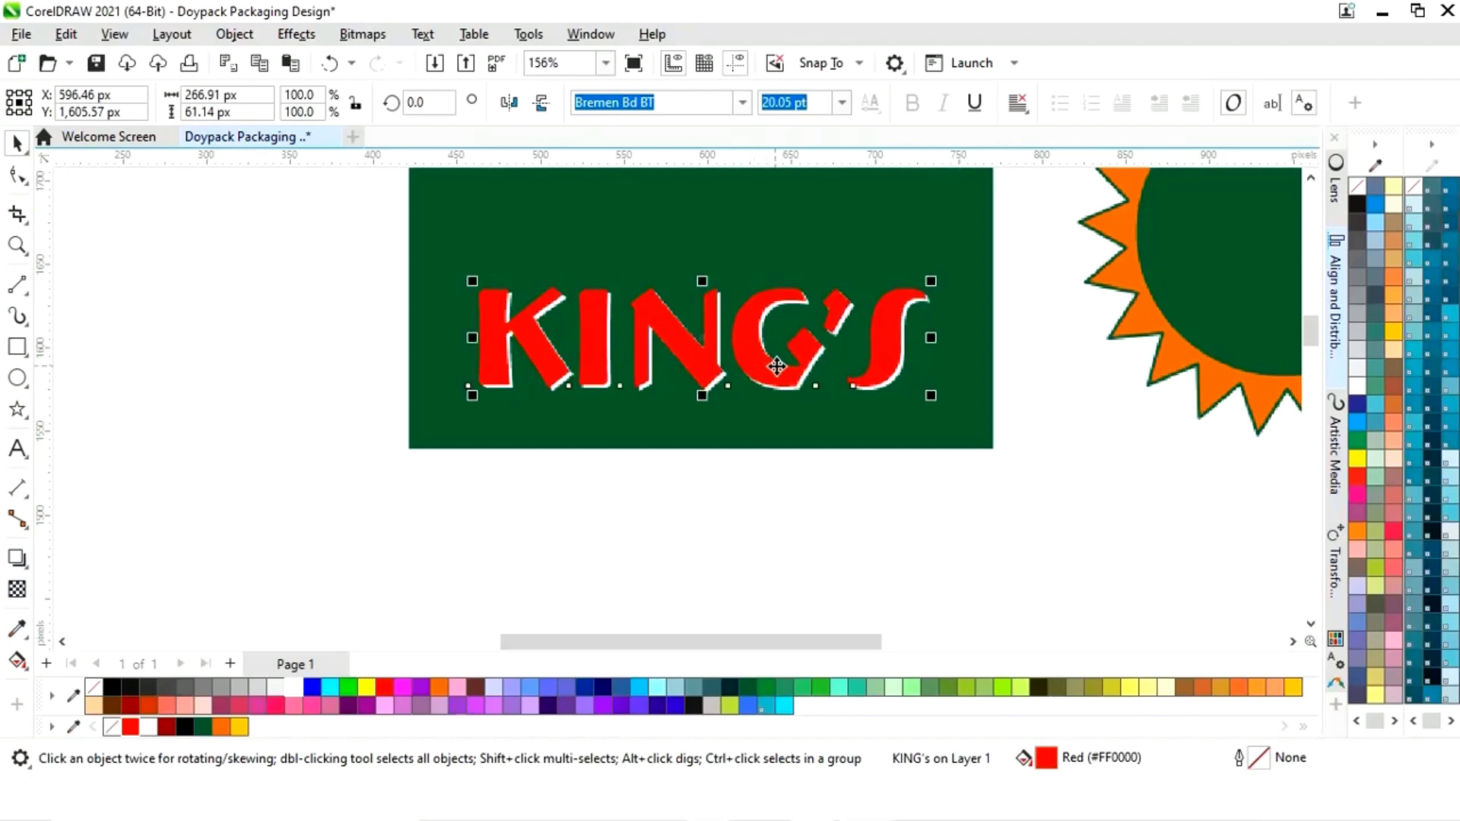
key(shift+F4)
click(940, 375)
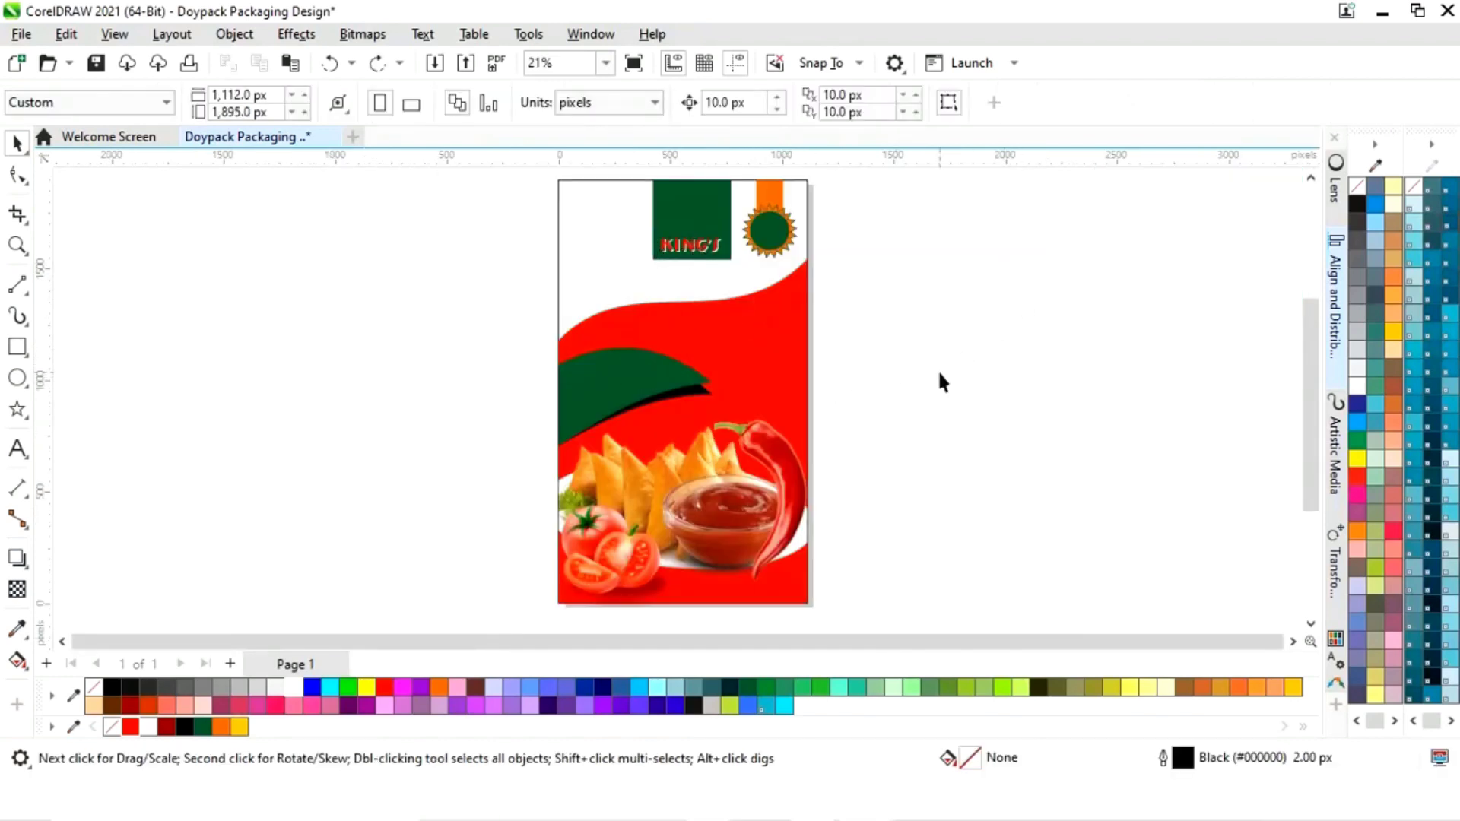
- Add the text "Spicy" in Cooper Black on the empty area outside the page
click(18, 450)
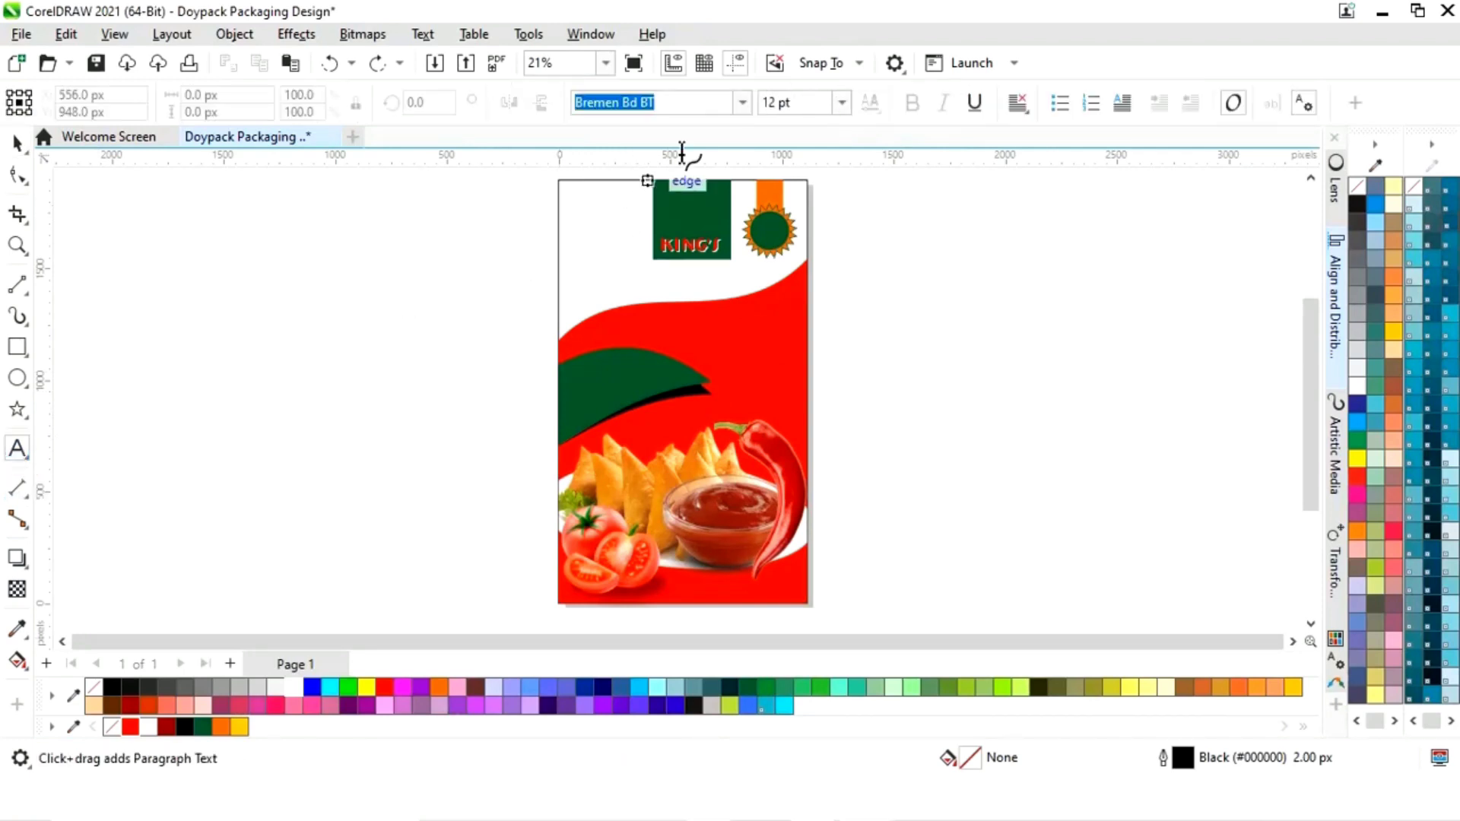
click(742, 103)
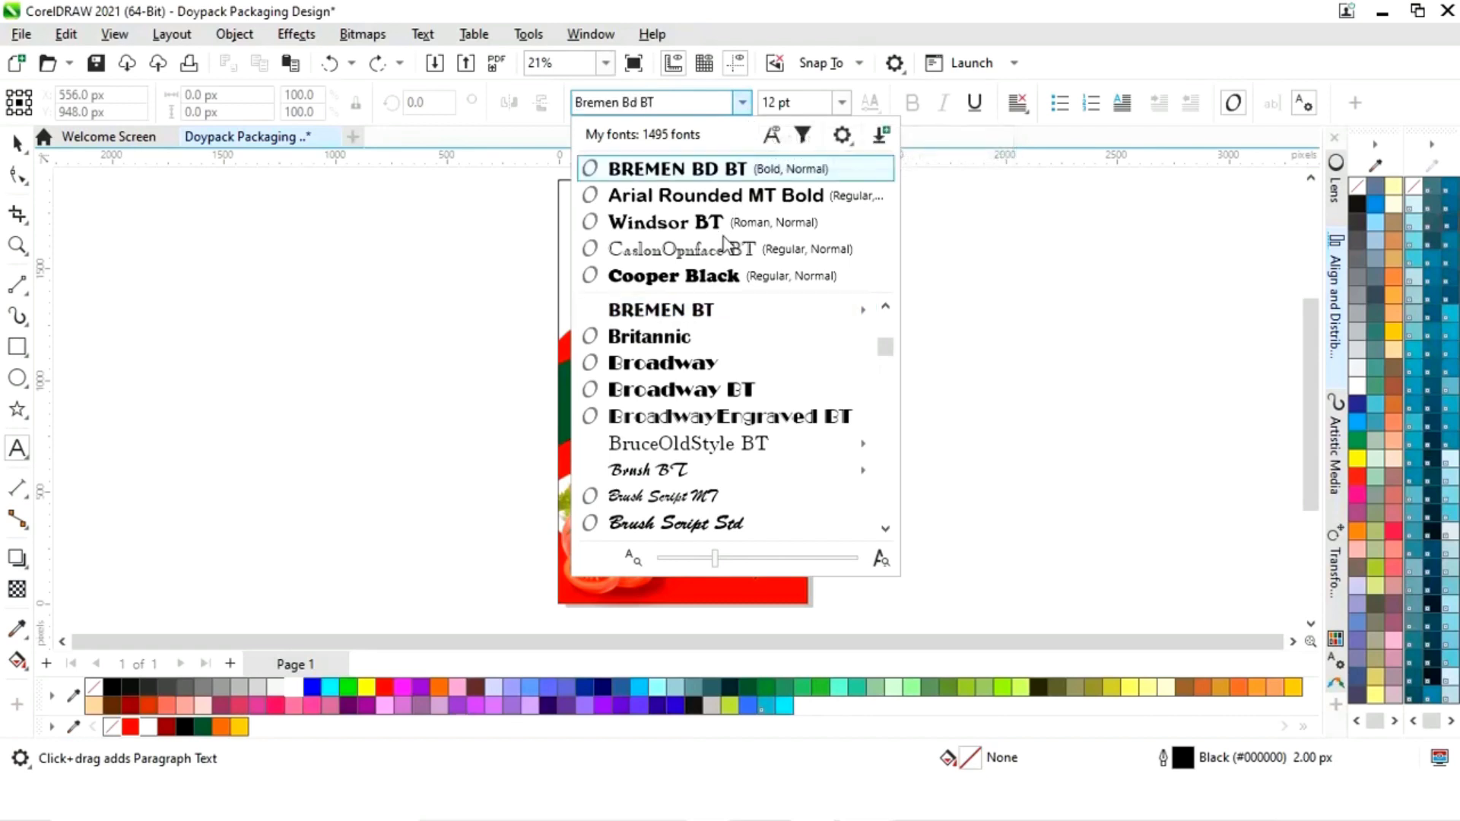
click(714, 282)
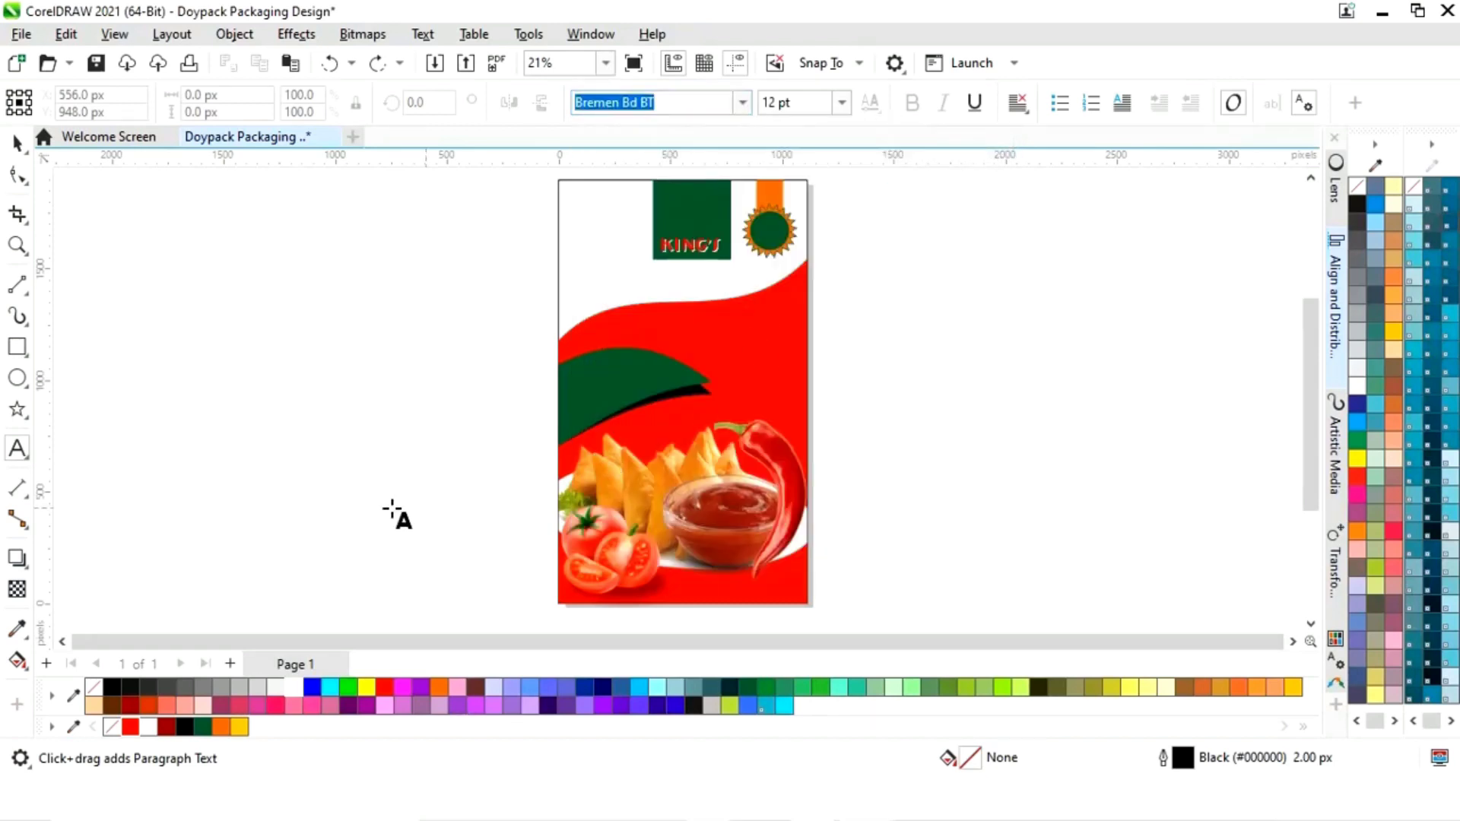
click(176, 419)
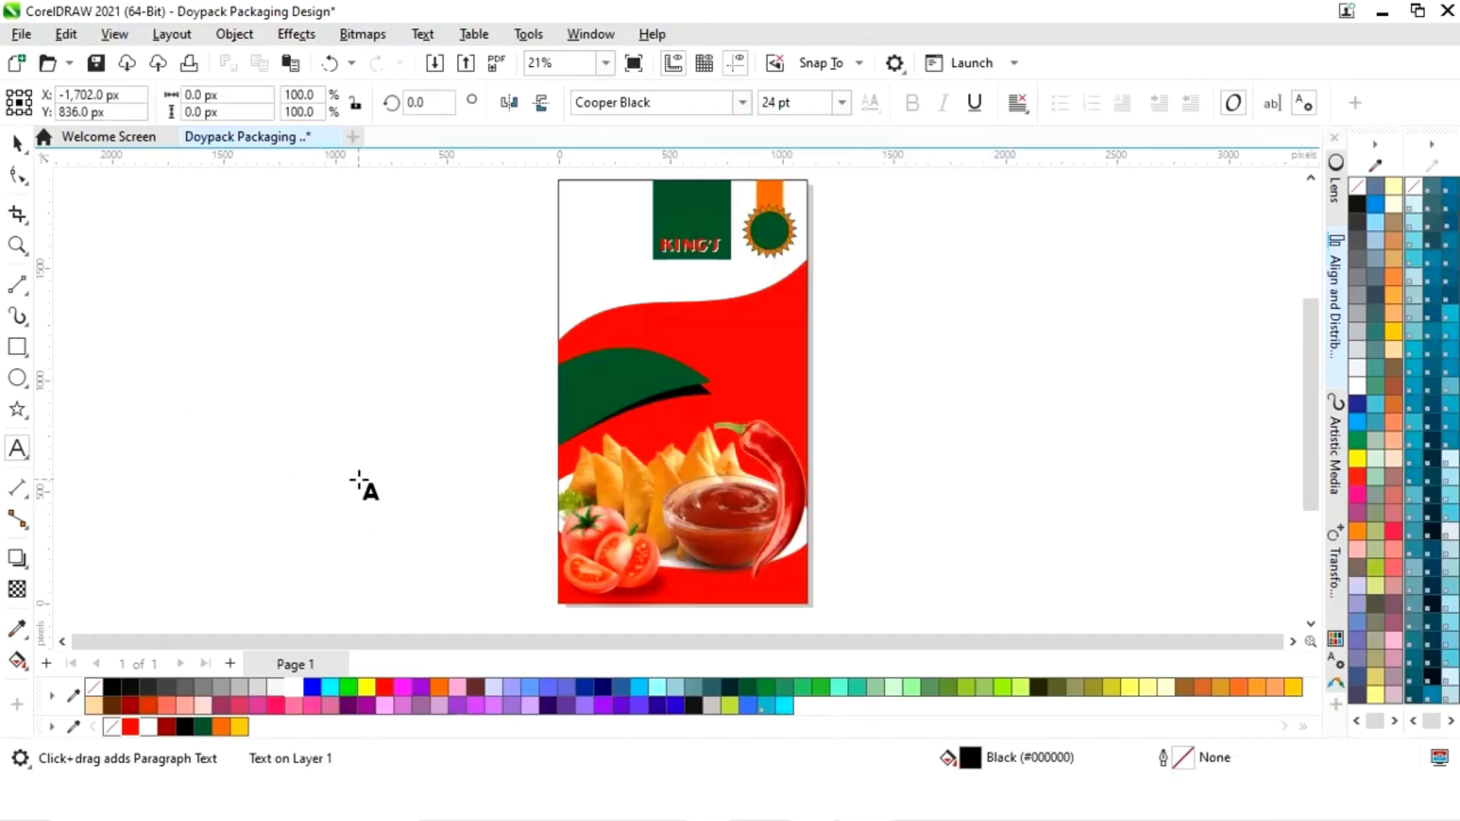
text(Spicy)
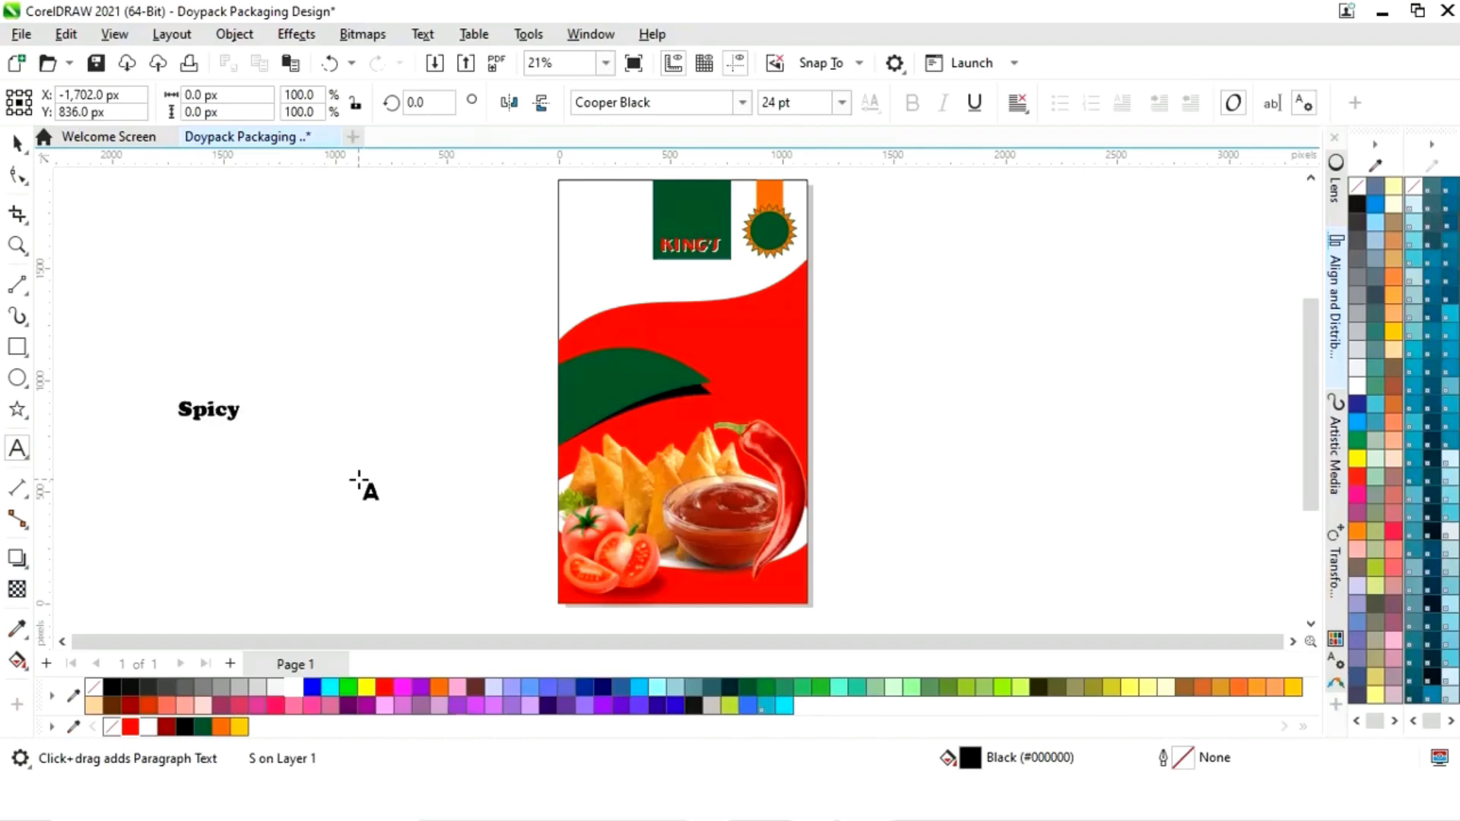
key(ctrl+space)
- Enlarge the Spicy text to about 661 px wide and place it beneath the green KING's rectangle, across the wave's edge
drag(248, 393, 352, 364)
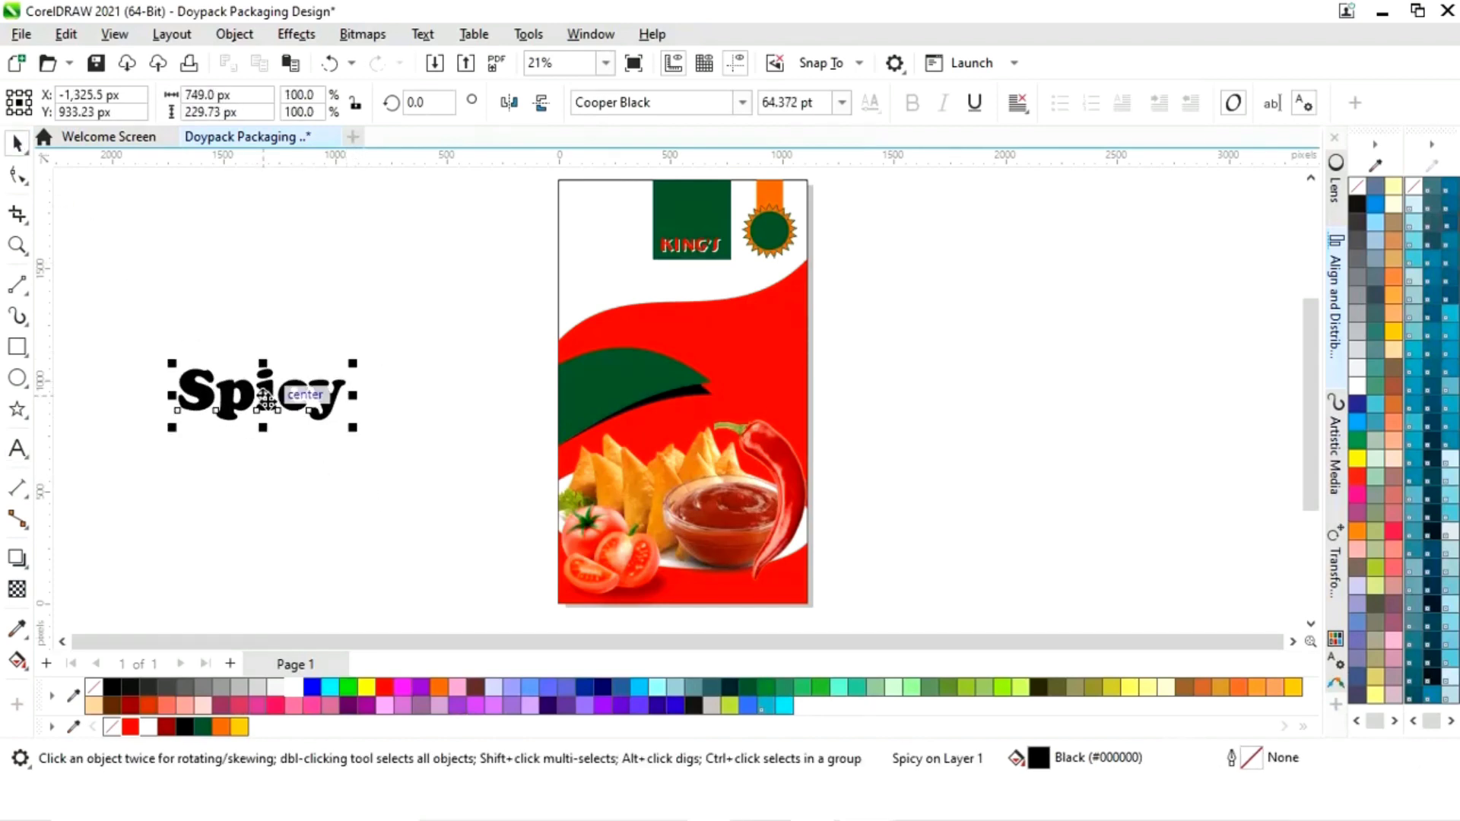
drag(266, 400, 690, 305)
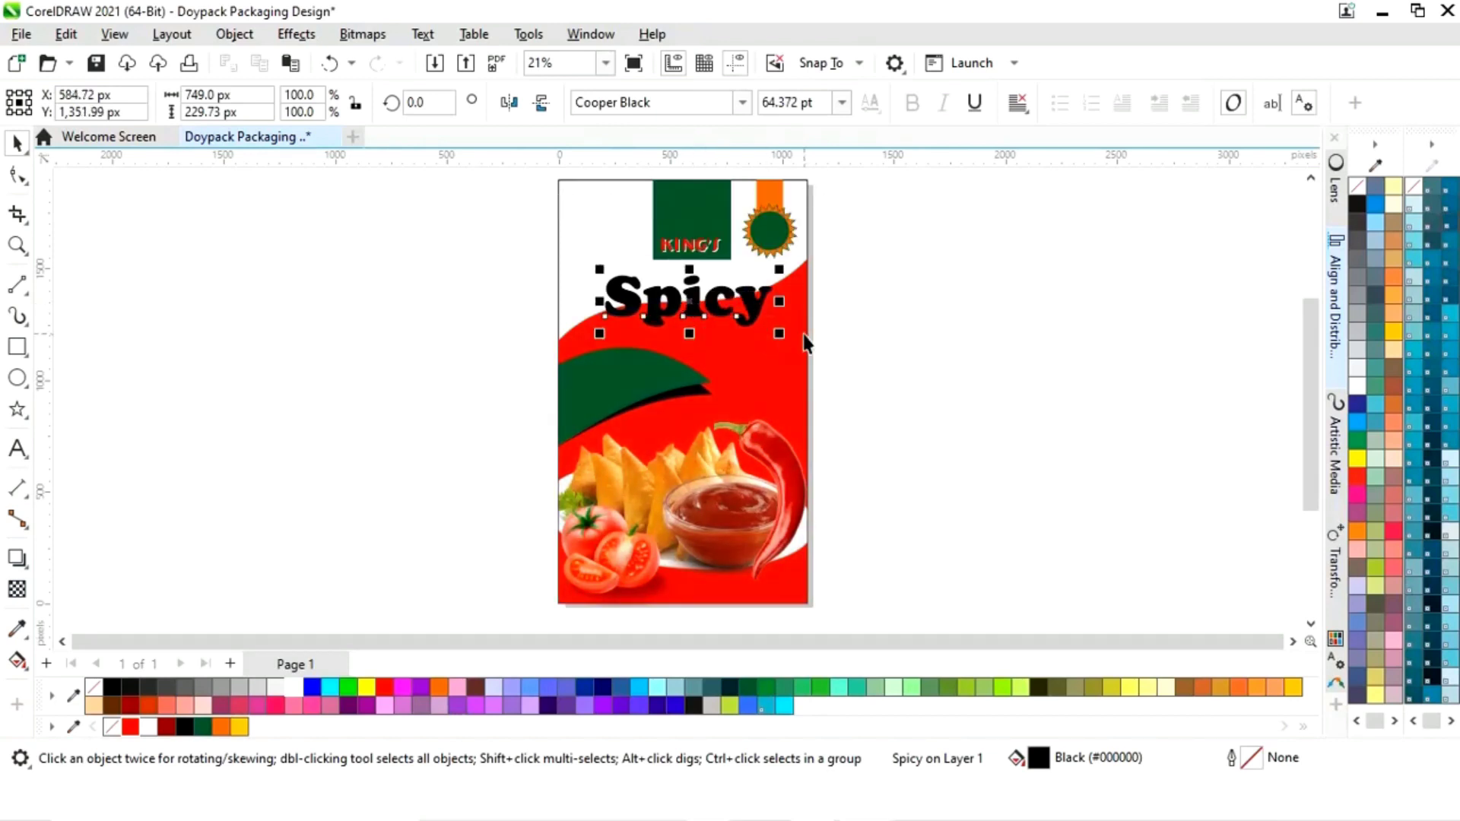
drag(780, 270, 770, 272)
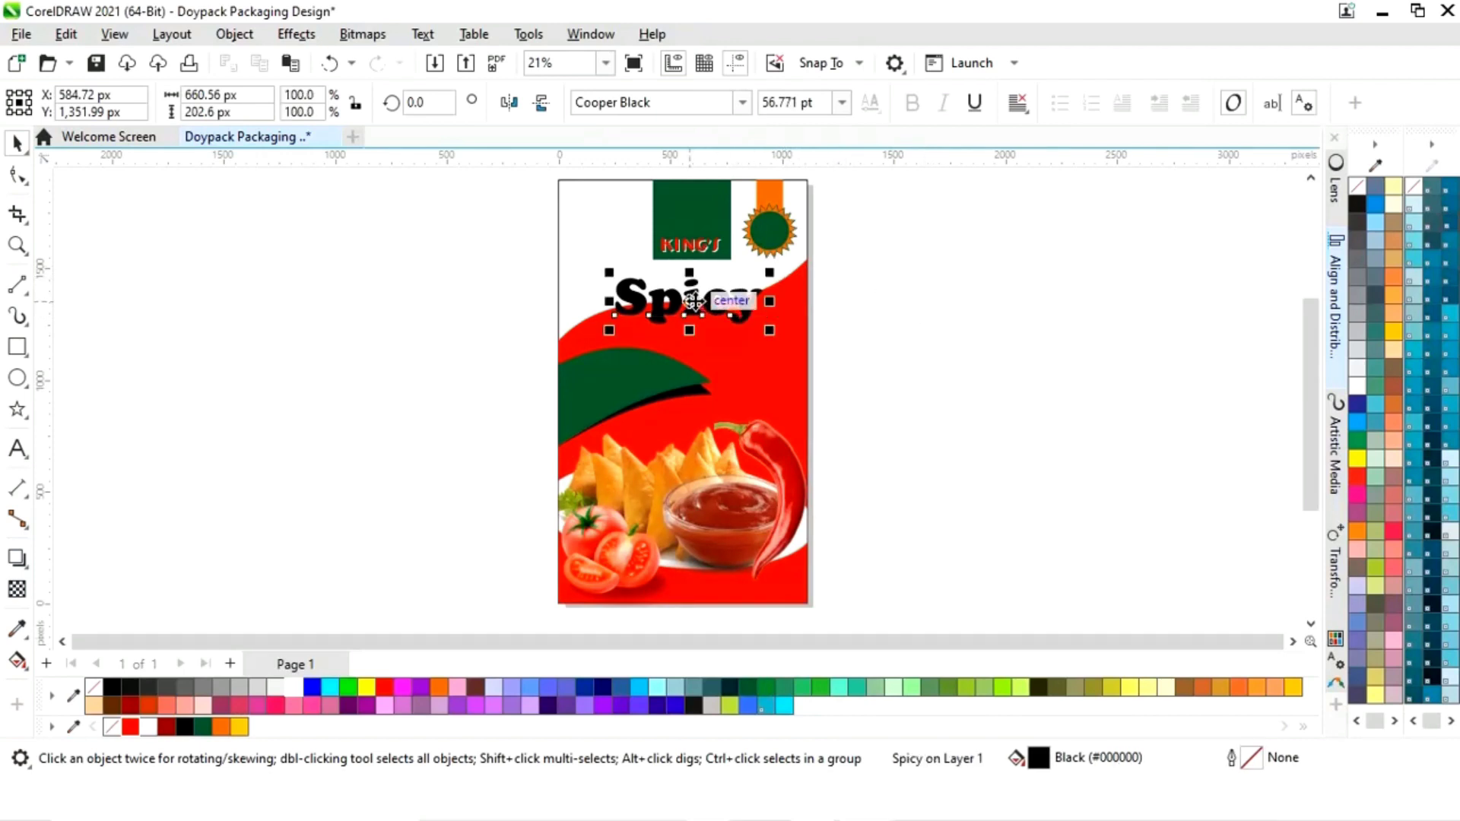
- Duplicate the Spicy text to its lower right across the page edge and fill the original red
drag(693, 301, 818, 343)
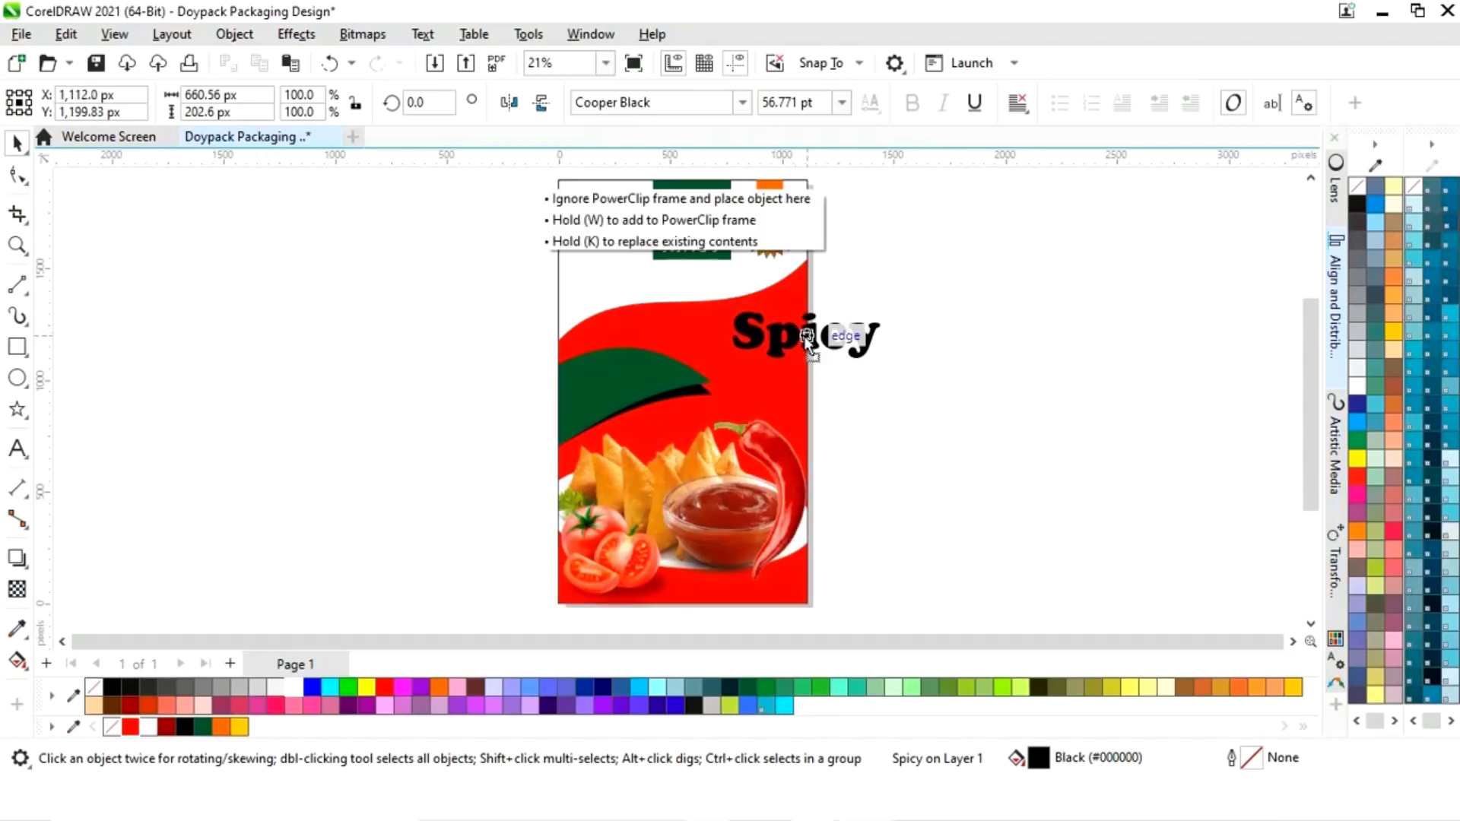
right_click(819, 343)
click(692, 303)
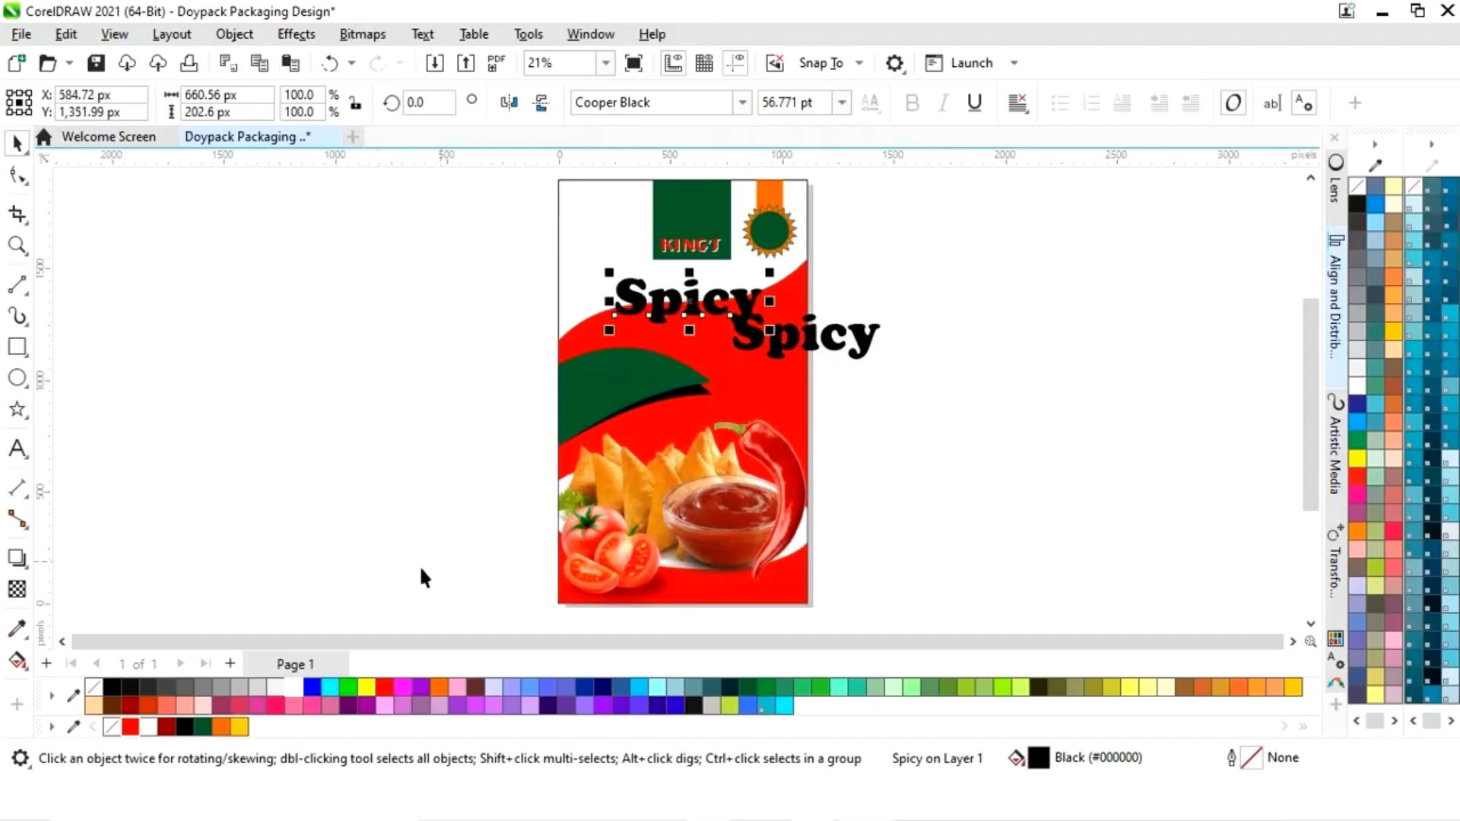
click(131, 727)
click(898, 381)
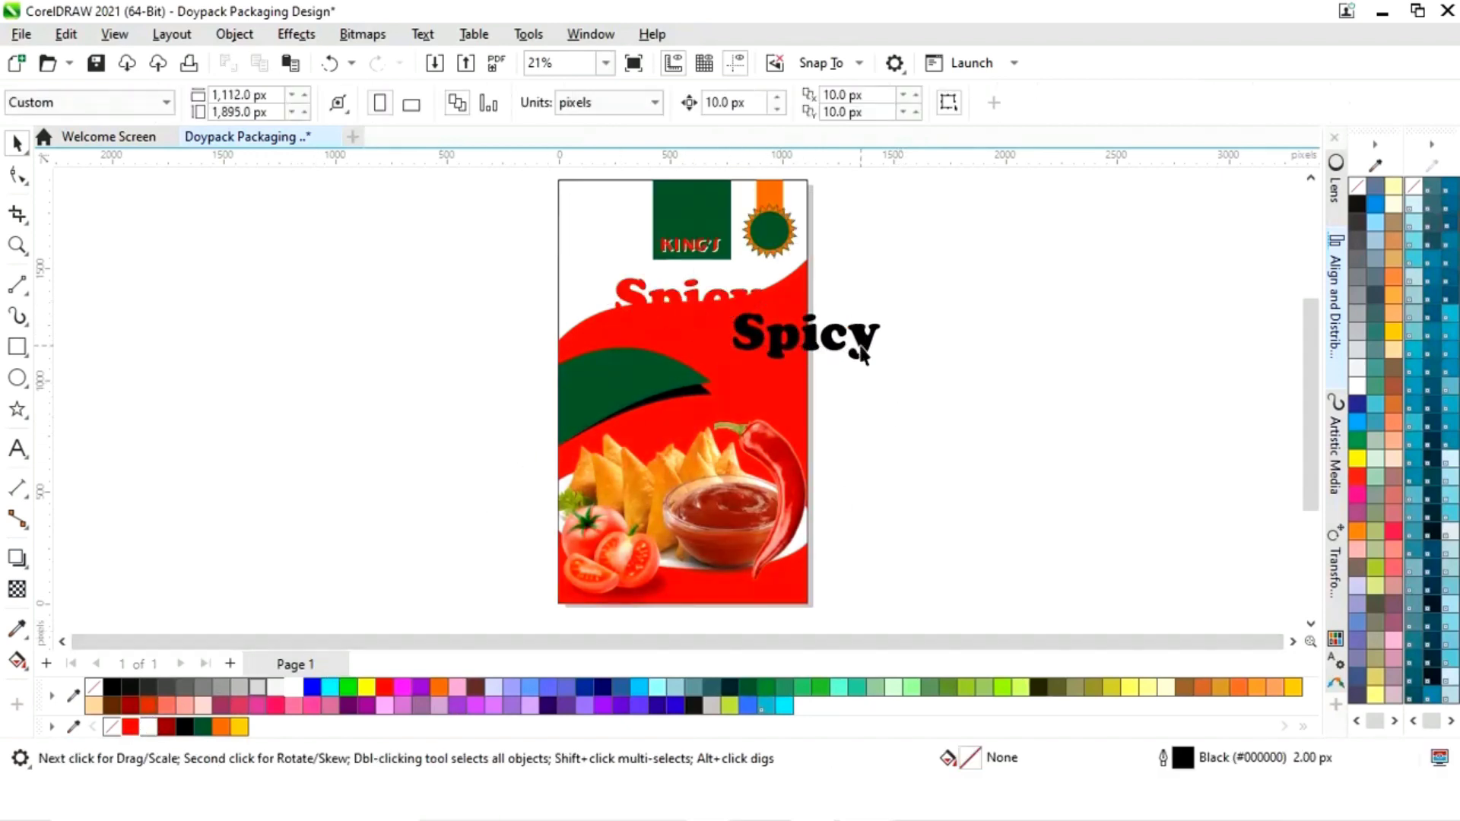
click(859, 350)
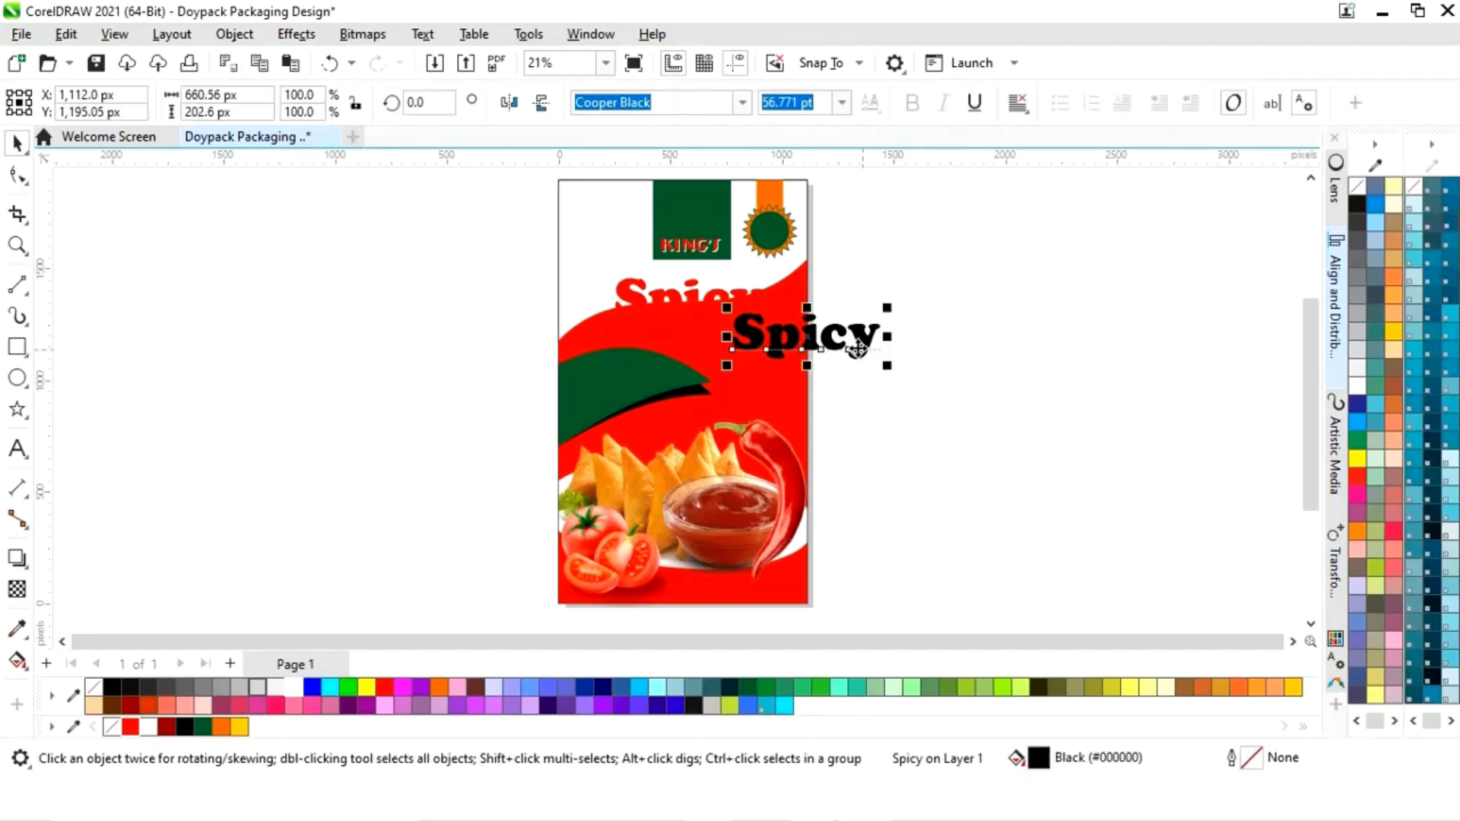
click(701, 302)
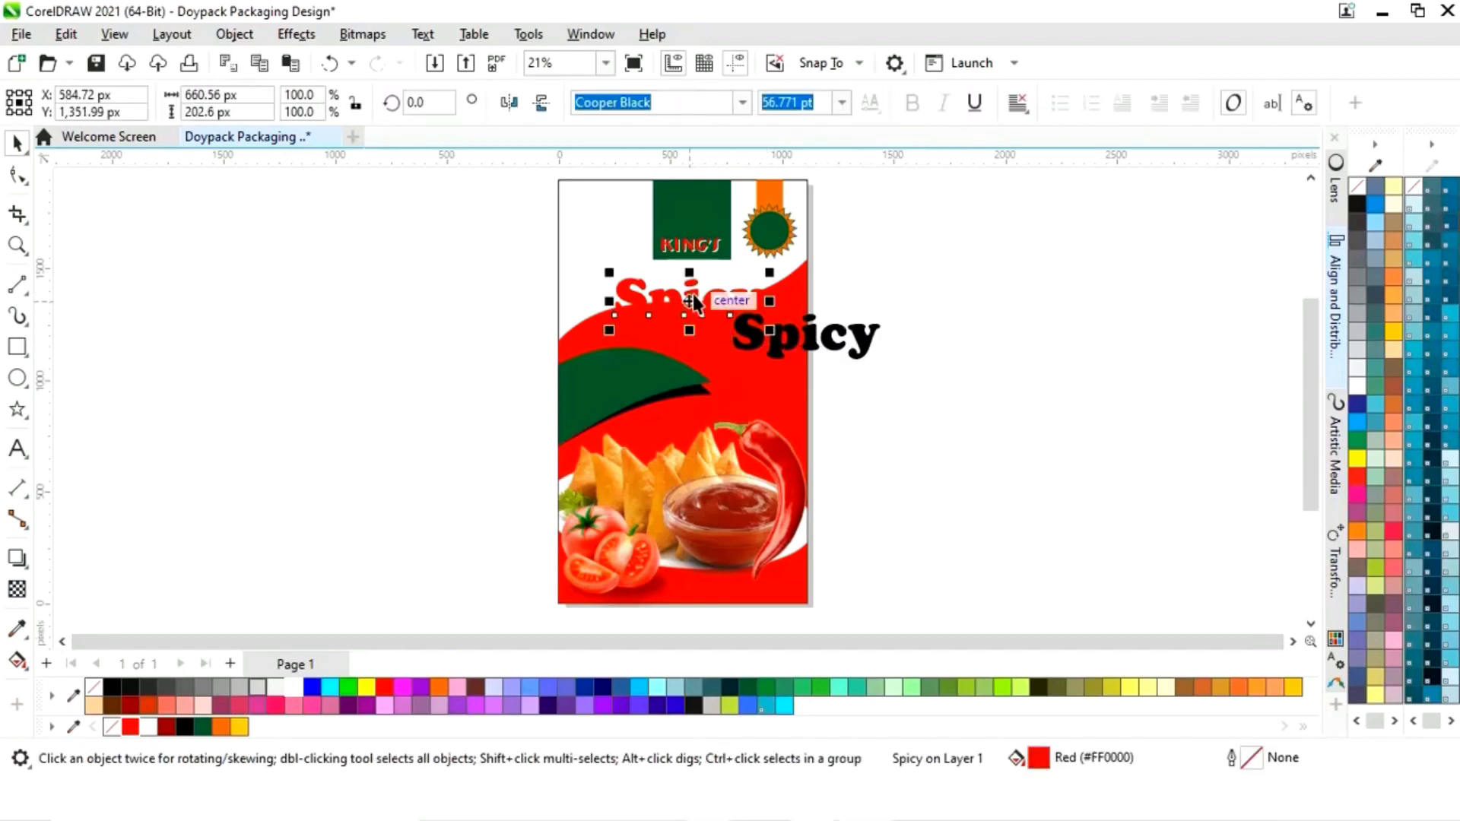
right_click(130, 726)
- Fill the black Spicy copy with white and lay it over the red one, offset slightly downward so a thin red edge shows
drag(806, 340, 694, 308)
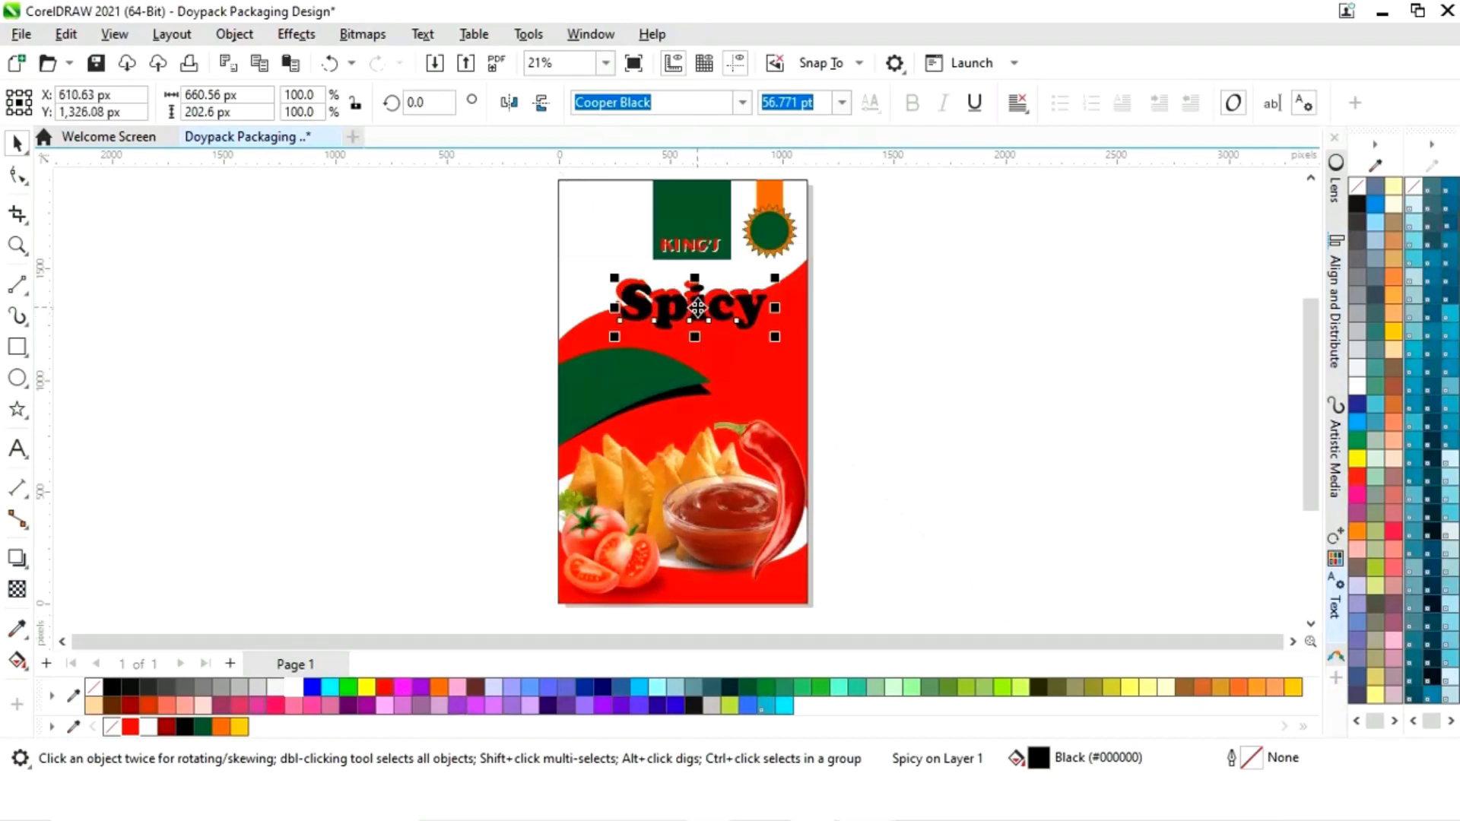
click(293, 687)
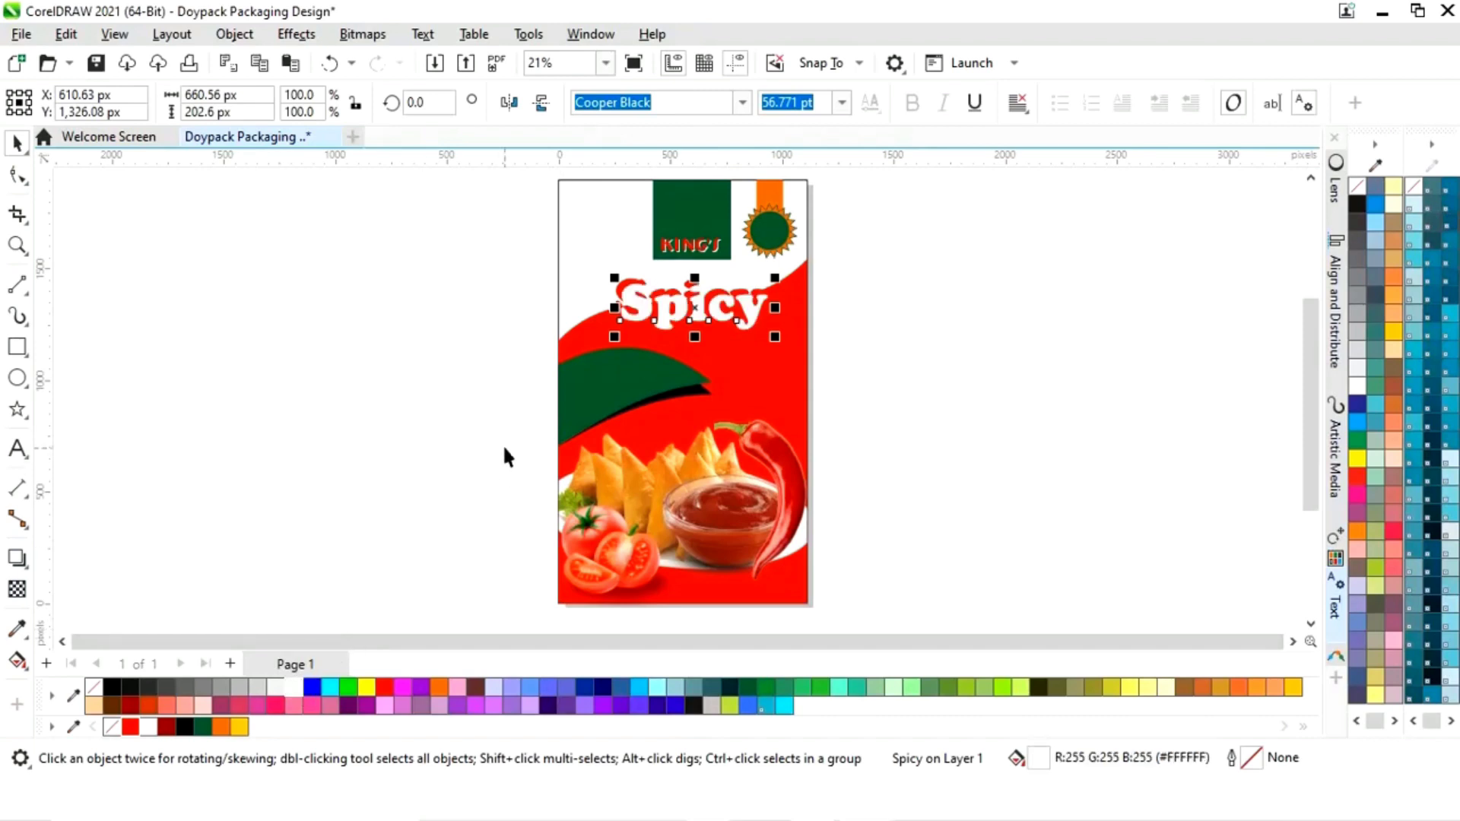
key(z)
drag(528, 261, 938, 365)
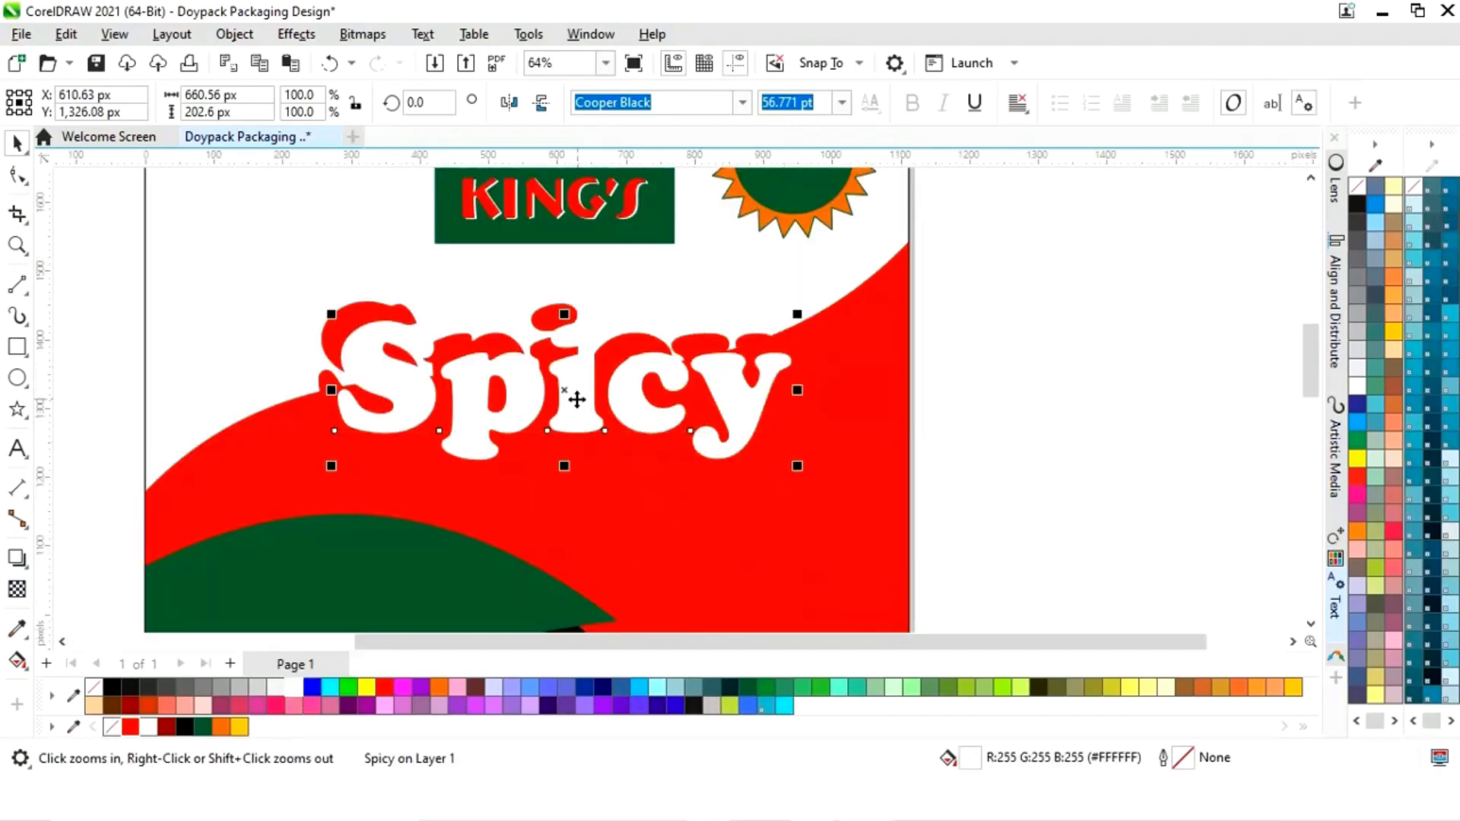
drag(576, 398, 555, 382)
click(1100, 425)
key(F4)
key(F2)
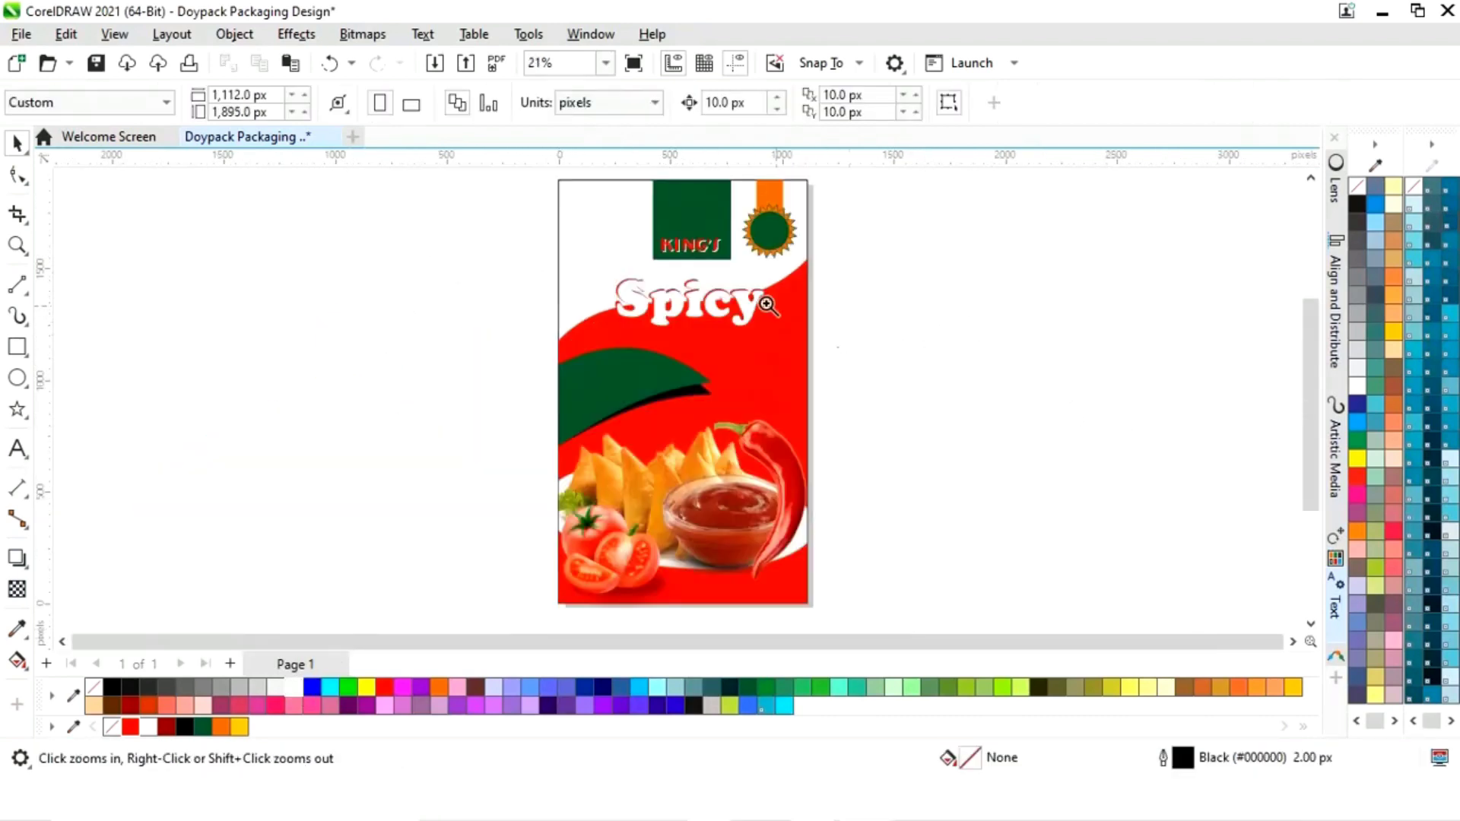
drag(618, 244, 831, 380)
drag(582, 354, 572, 350)
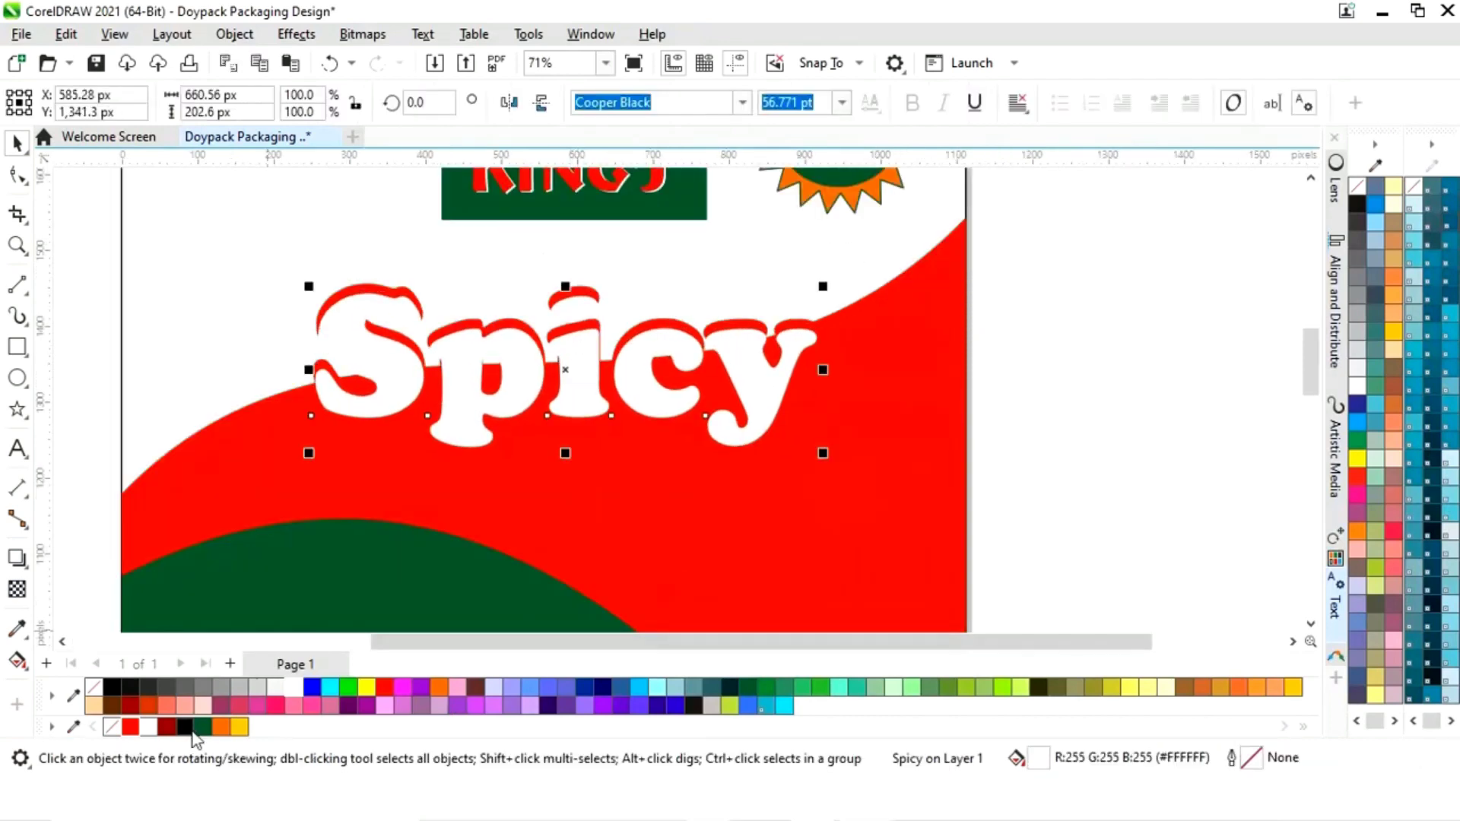
- Give the white Spicy text a black outline
right_click(187, 732)
click(1114, 416)
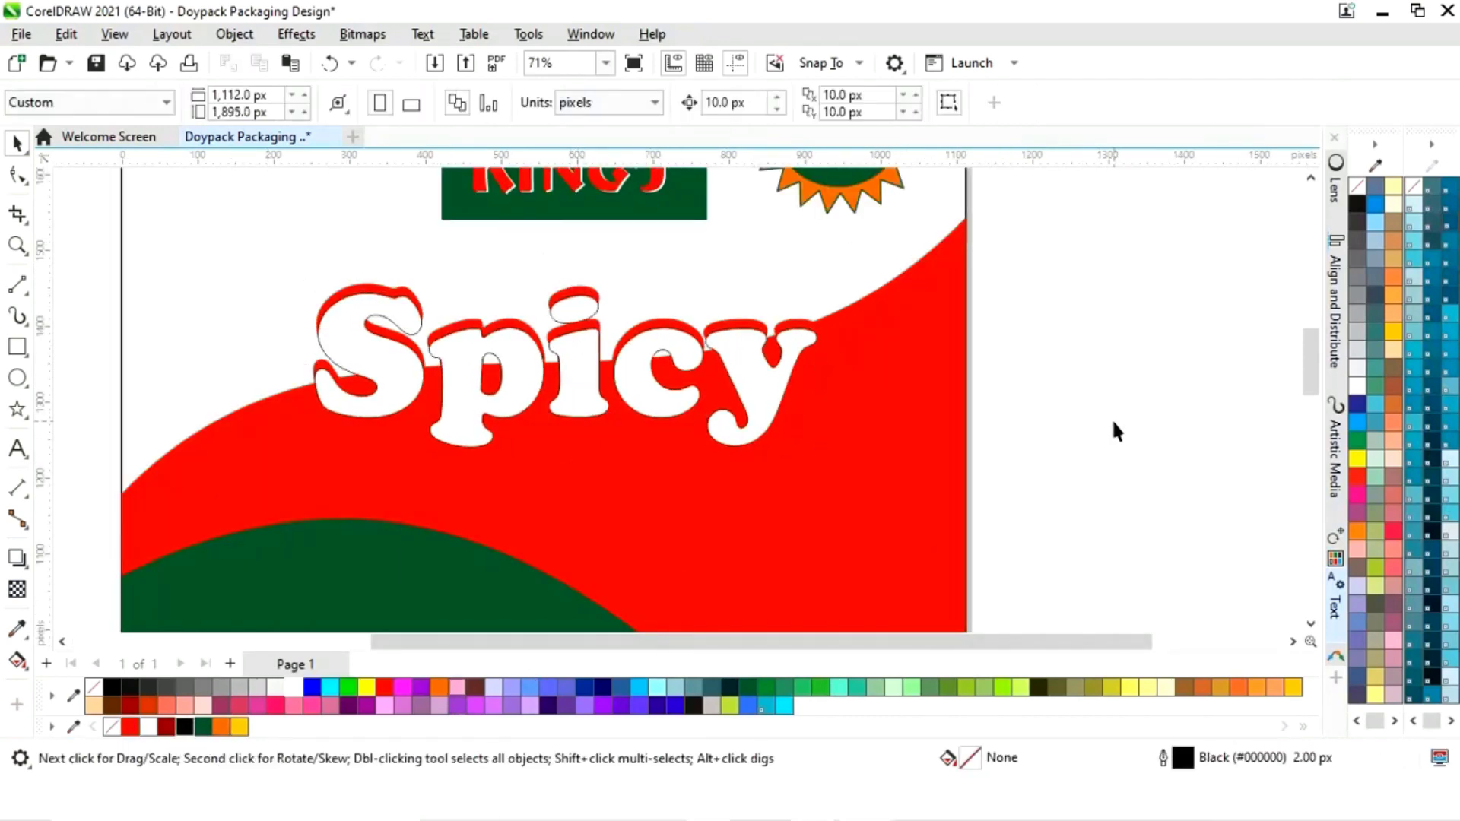
key(F4)
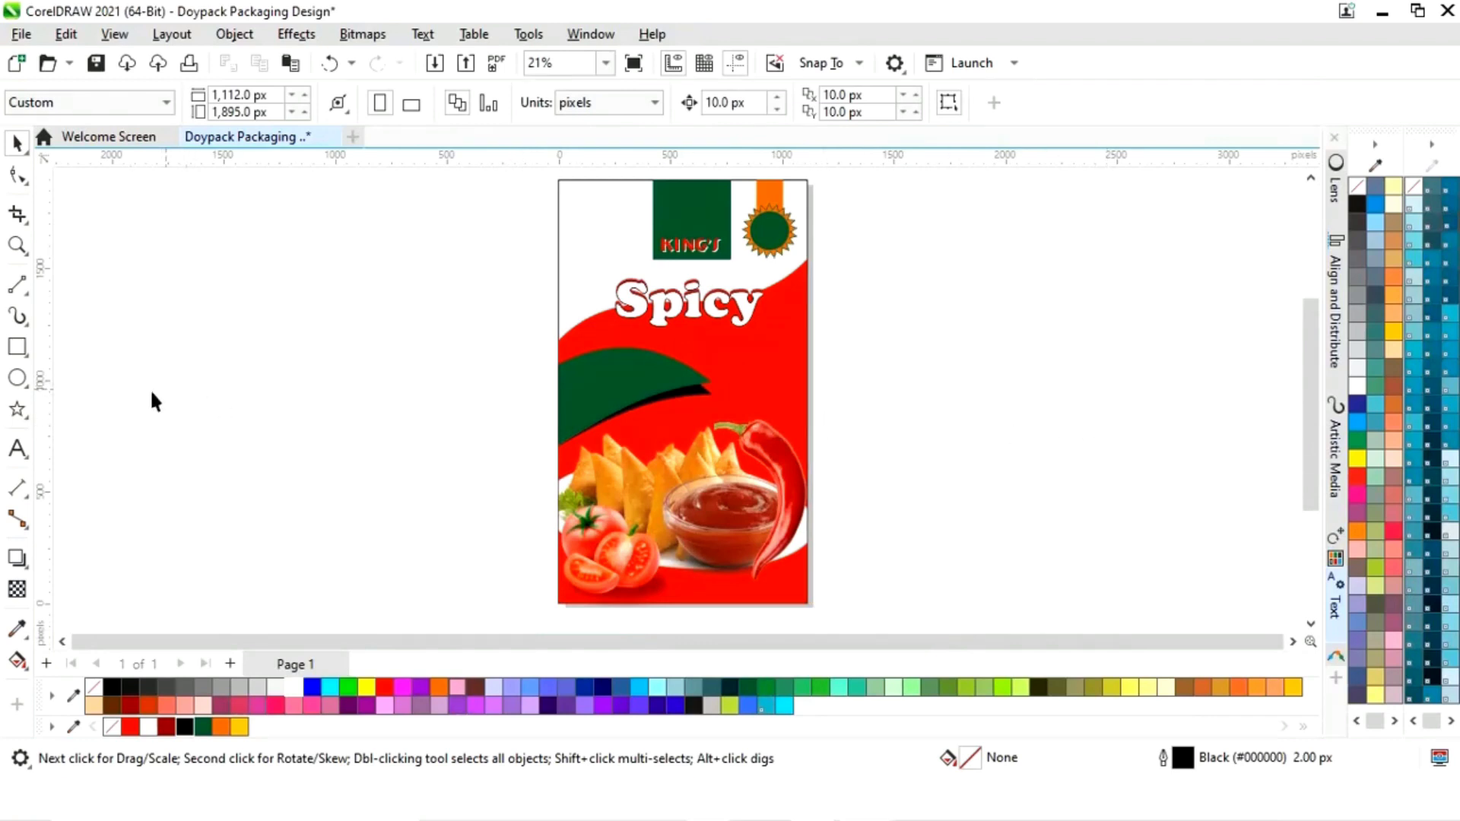
- Add two separate texts, "SNACKS" and "SAUCE", in Cooper Black on the empty area outside the page
click(17, 449)
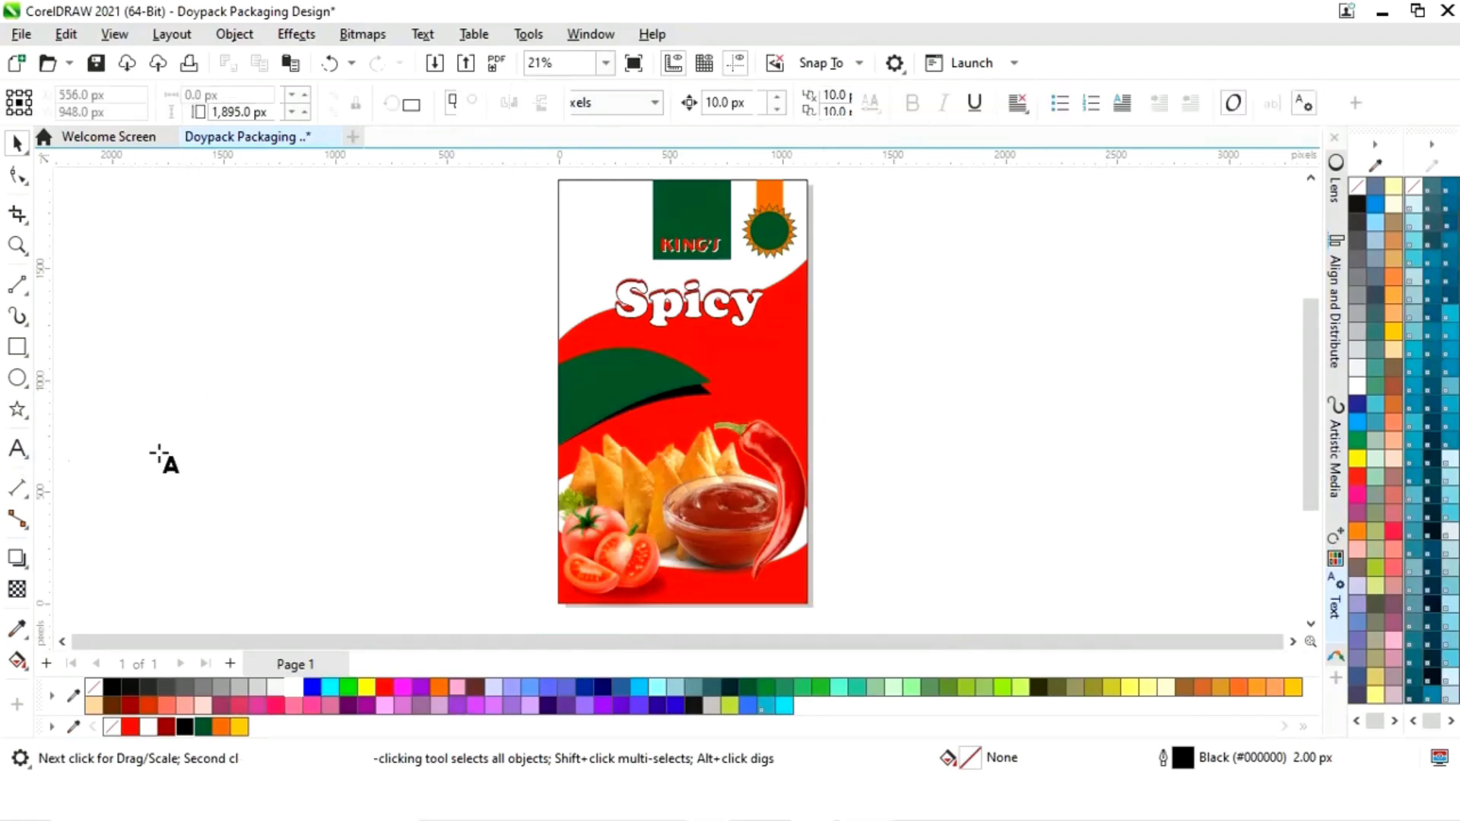
click(256, 454)
text(SNACKS)
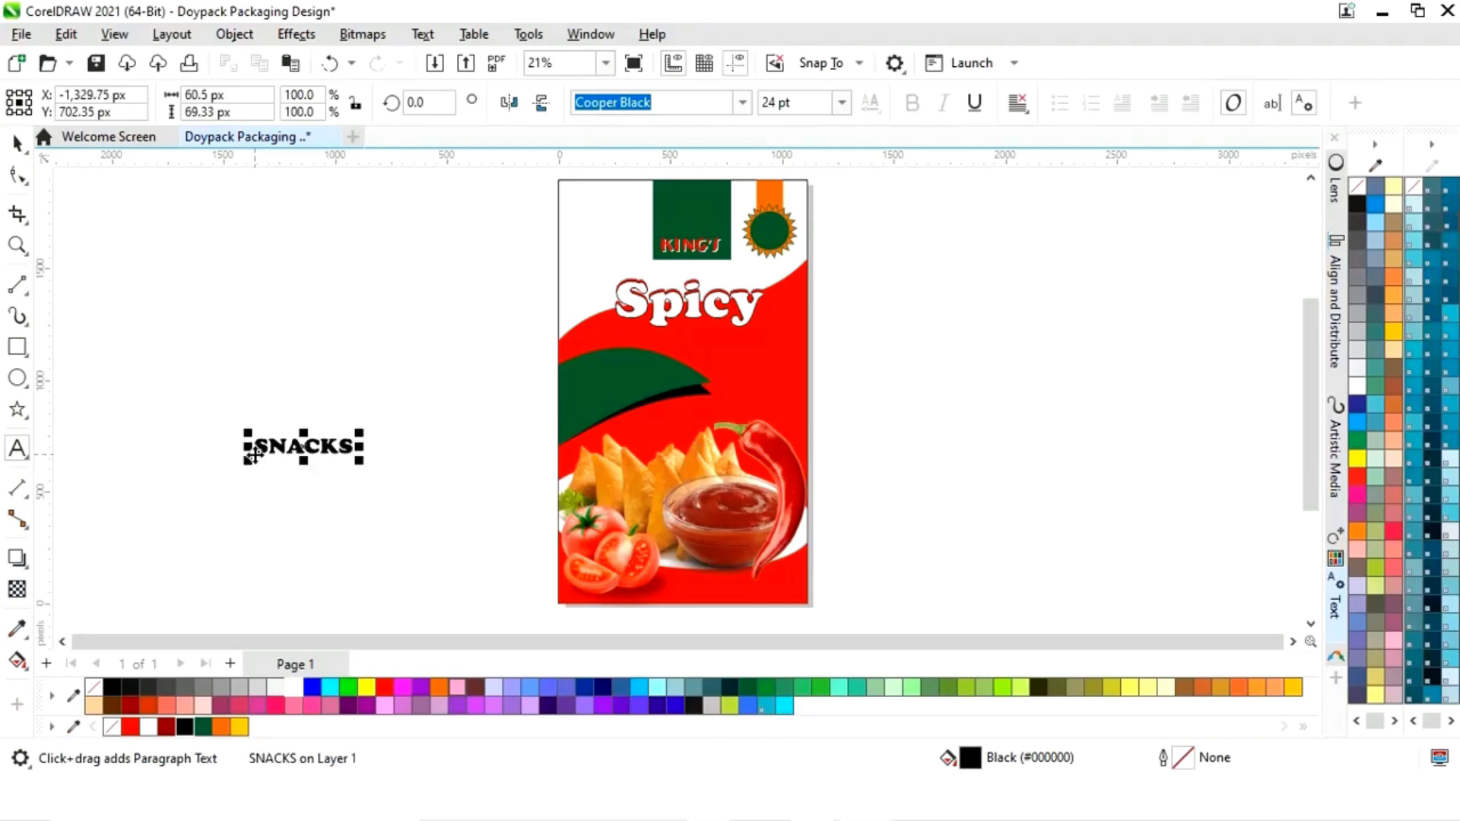
click(307, 518)
text(SAU)
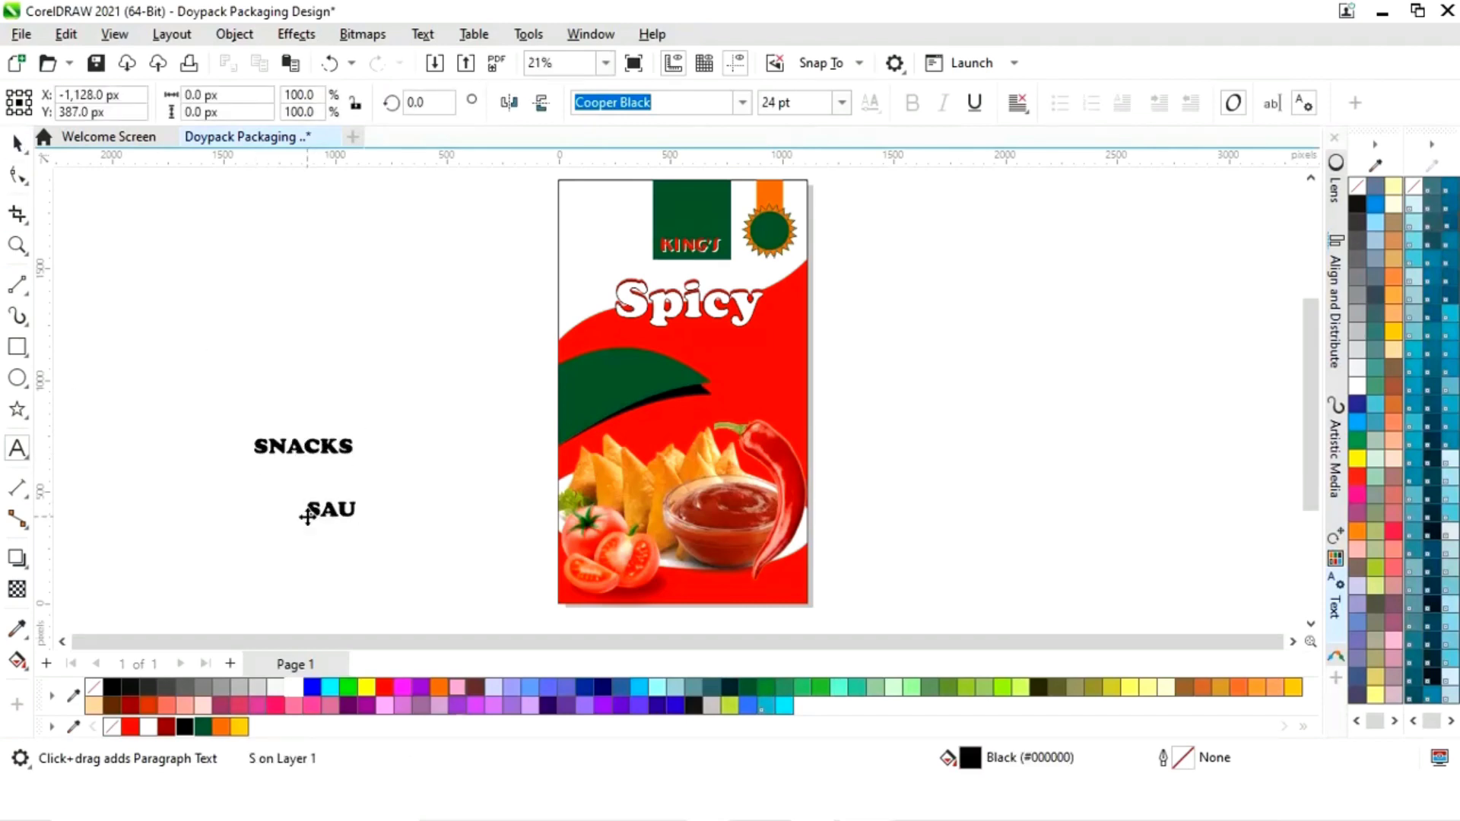
text(CE)
click(17, 143)
- Place the SNACKS text on the red area beneath the right half of Spicy at about 480 px wide
click(334, 446)
drag(367, 435, 712, 340)
drag(815, 339, 729, 339)
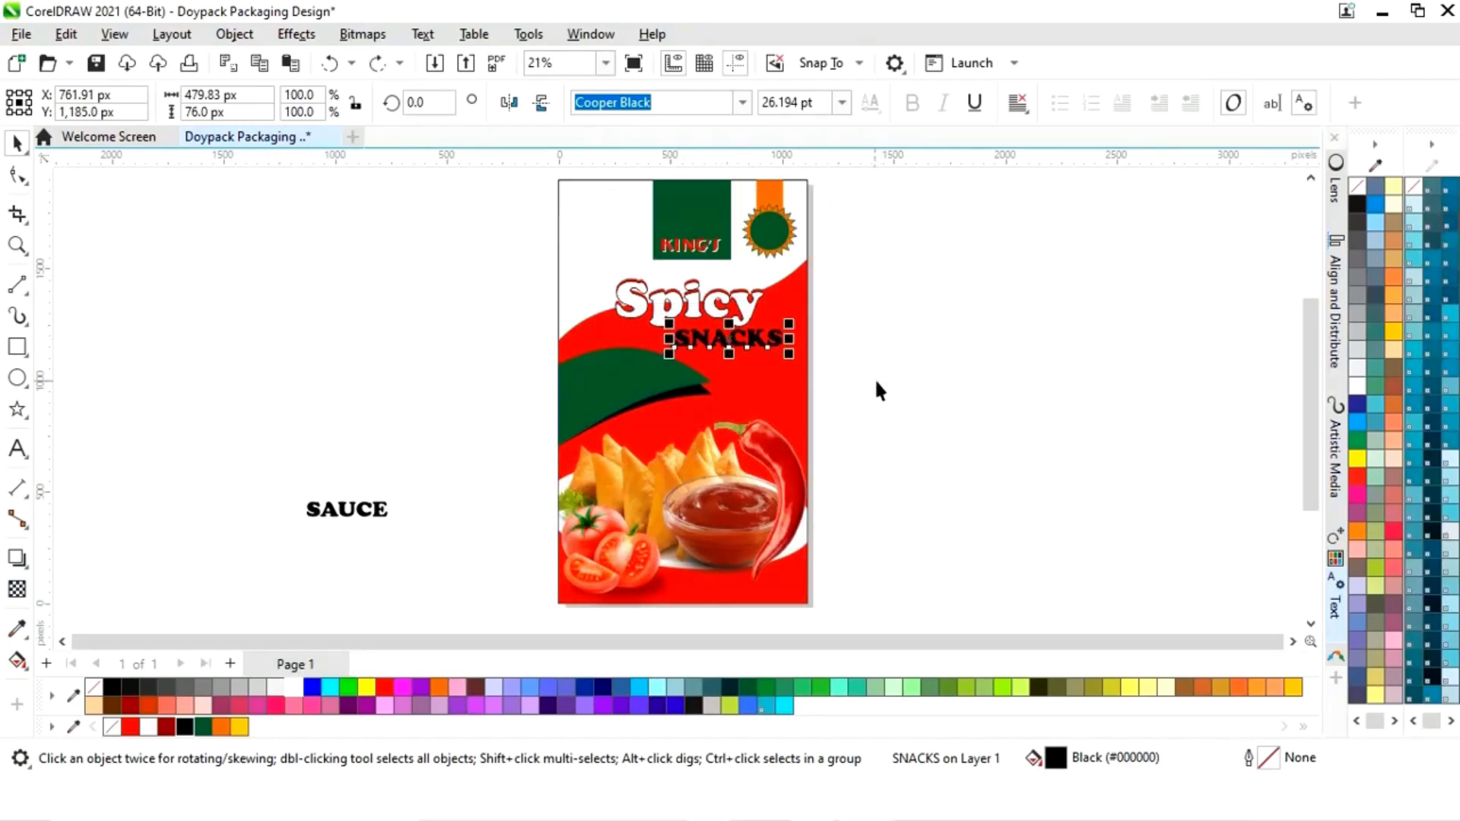
- Duplicate the SNACKS text in white slightly offset over the black original, and shift the pair slightly to the right
key(z)
drag(568, 267, 897, 424)
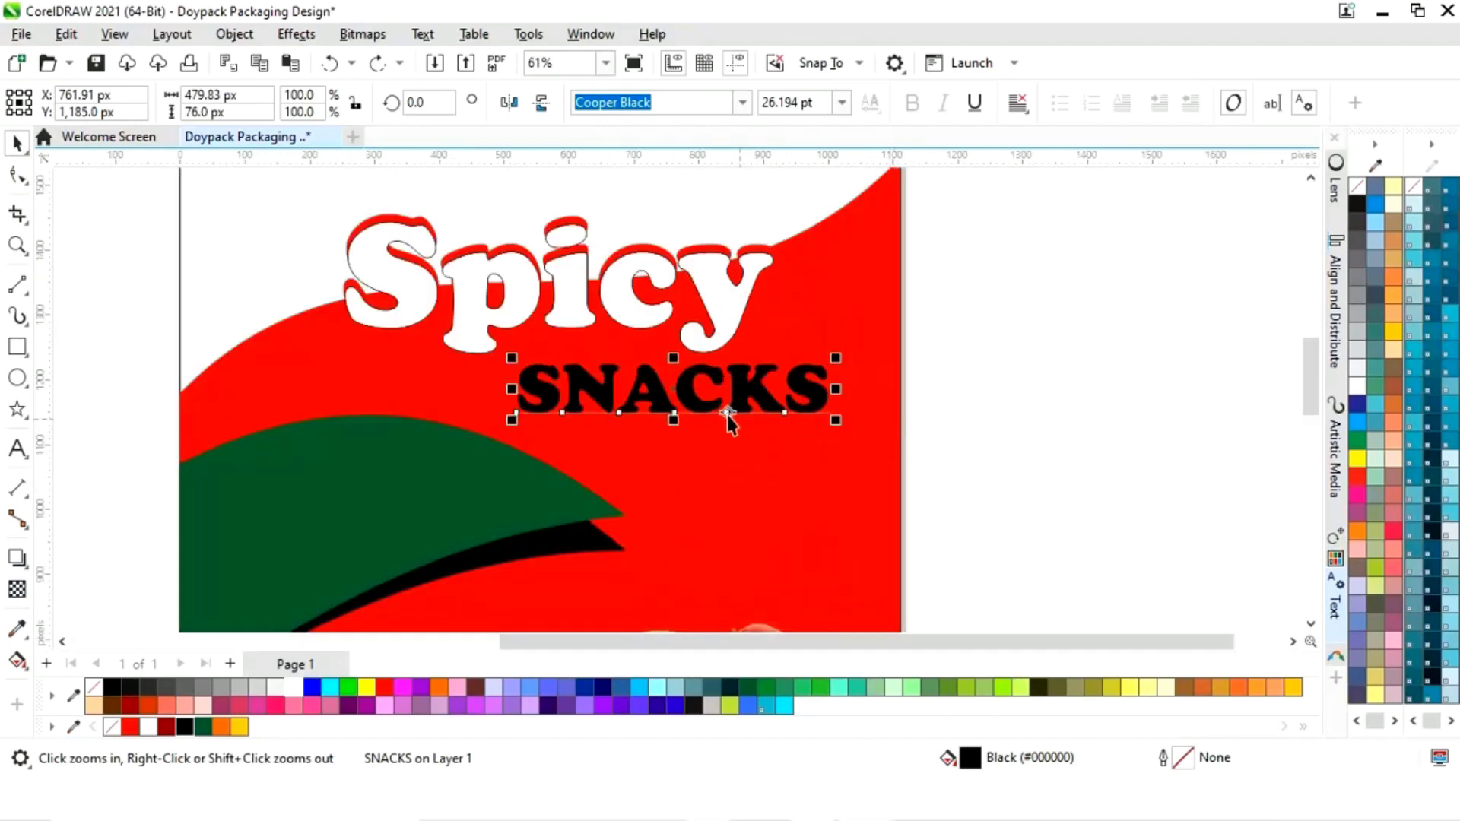
key(space)
drag(679, 389, 710, 404)
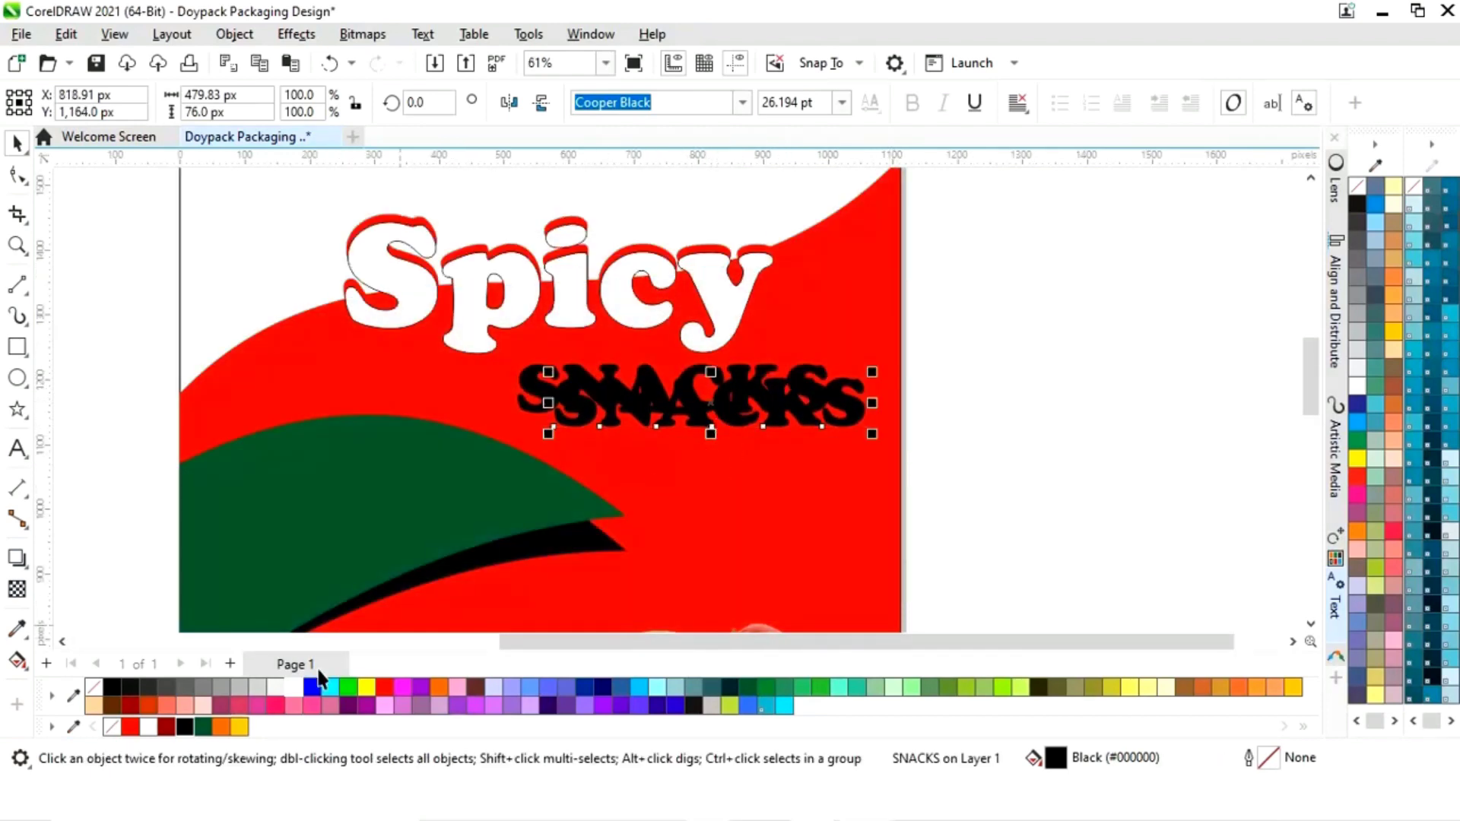
click(278, 692)
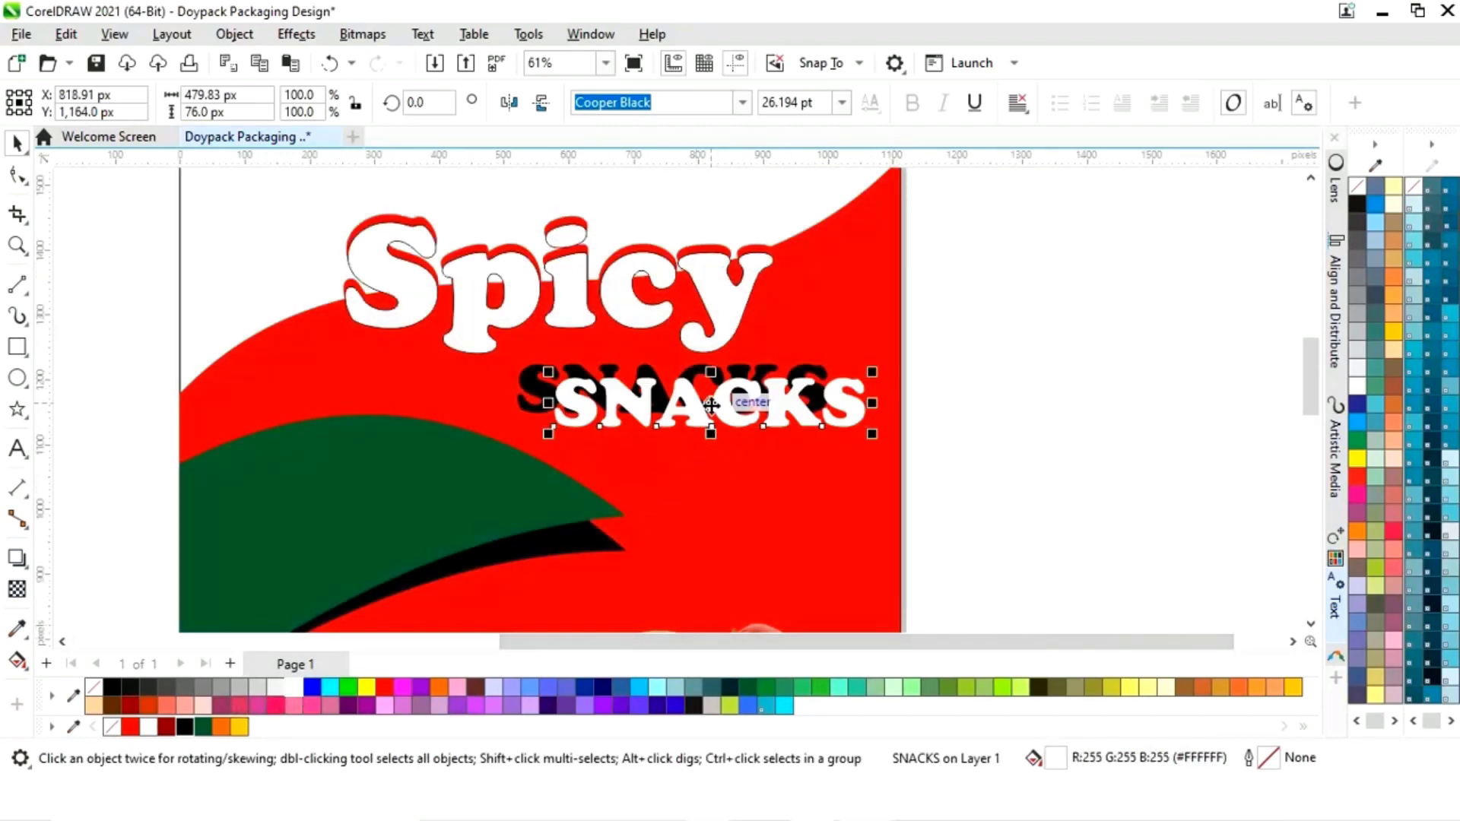
drag(710, 403, 675, 390)
drag(994, 326, 479, 482)
drag(677, 393, 684, 389)
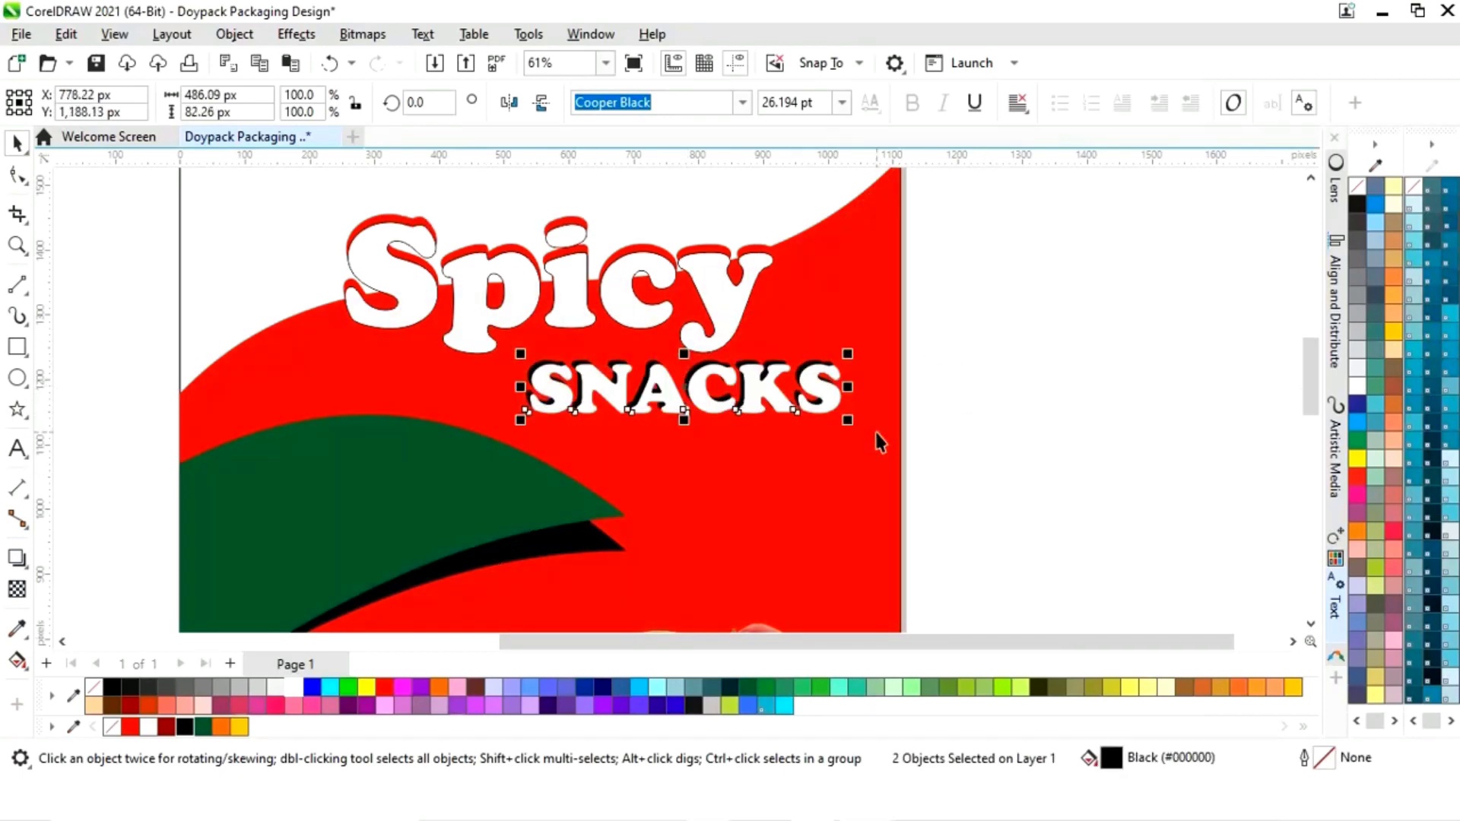
- Place the SAUCE text beneath SNACKS on the red area and enlarge it to about 424 px wide
scroll(880, 443, down, 3)
click(432, 553)
click(468, 510)
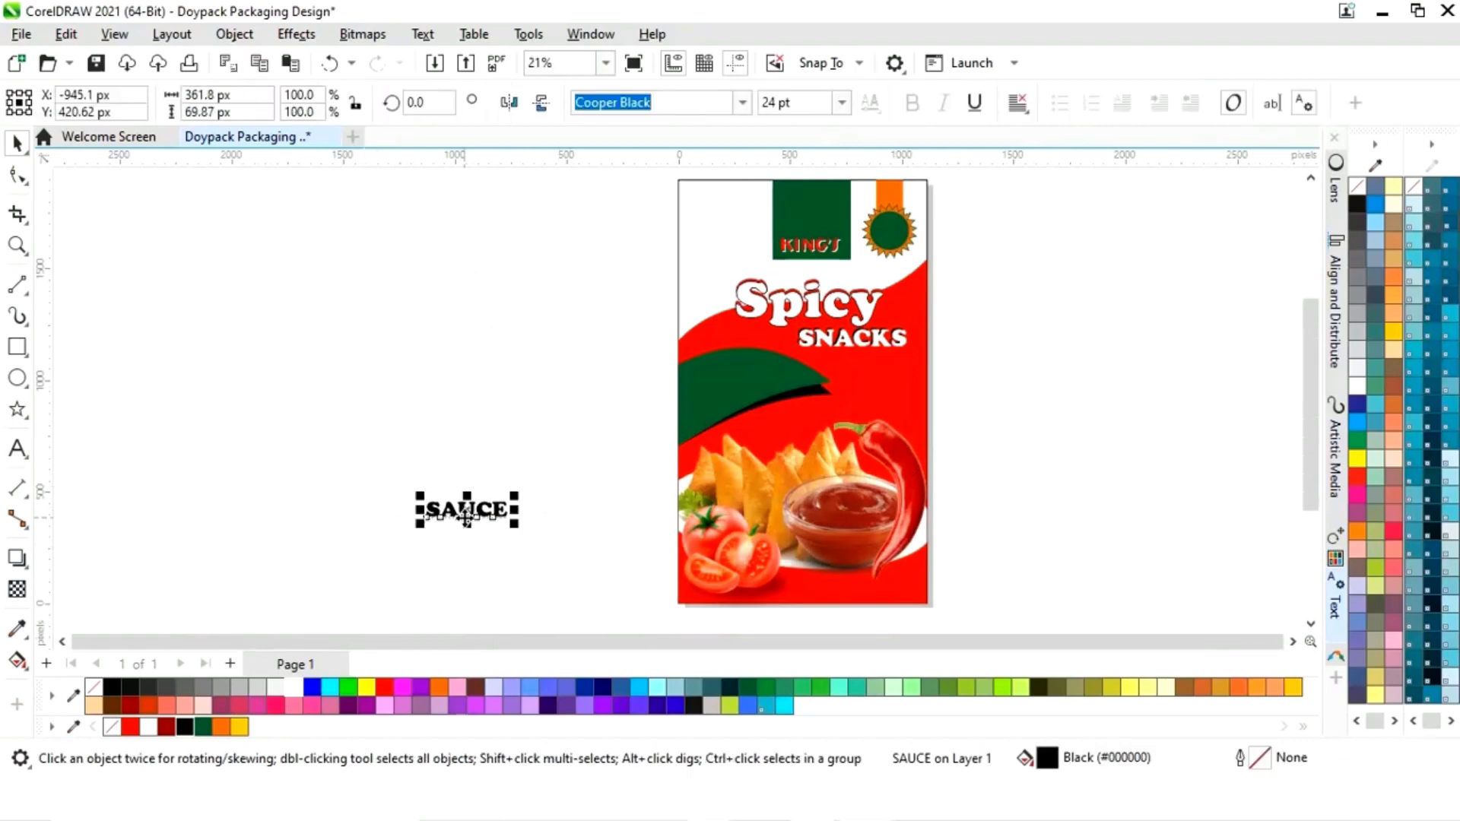
drag(468, 509, 867, 372)
key(z)
drag(695, 288, 1008, 449)
drag(862, 365, 882, 353)
- Duplicate the SAUCE text to its lower right and fill the original with white
drag(756, 390, 792, 436)
click(795, 384)
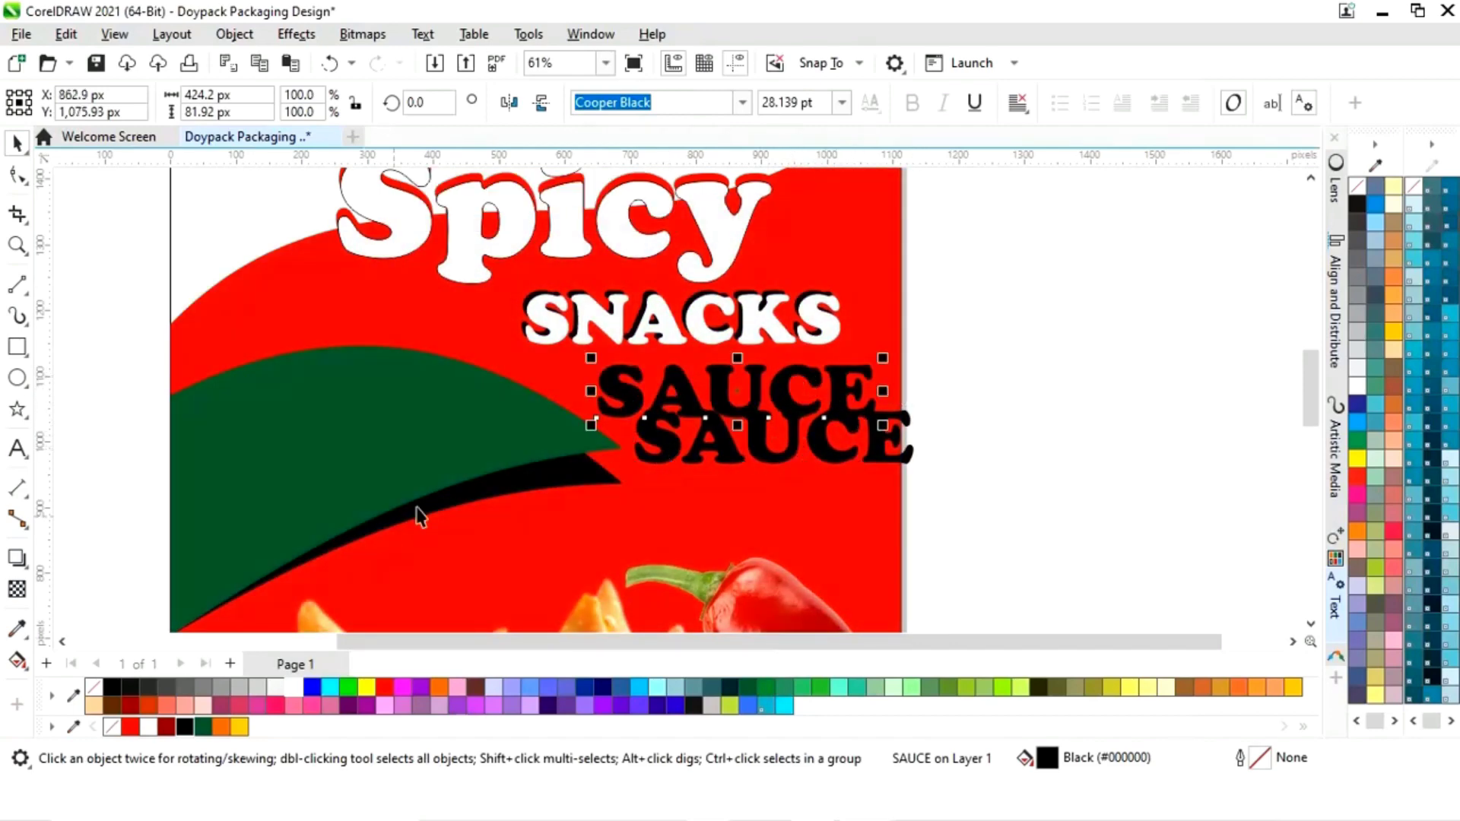
click(294, 687)
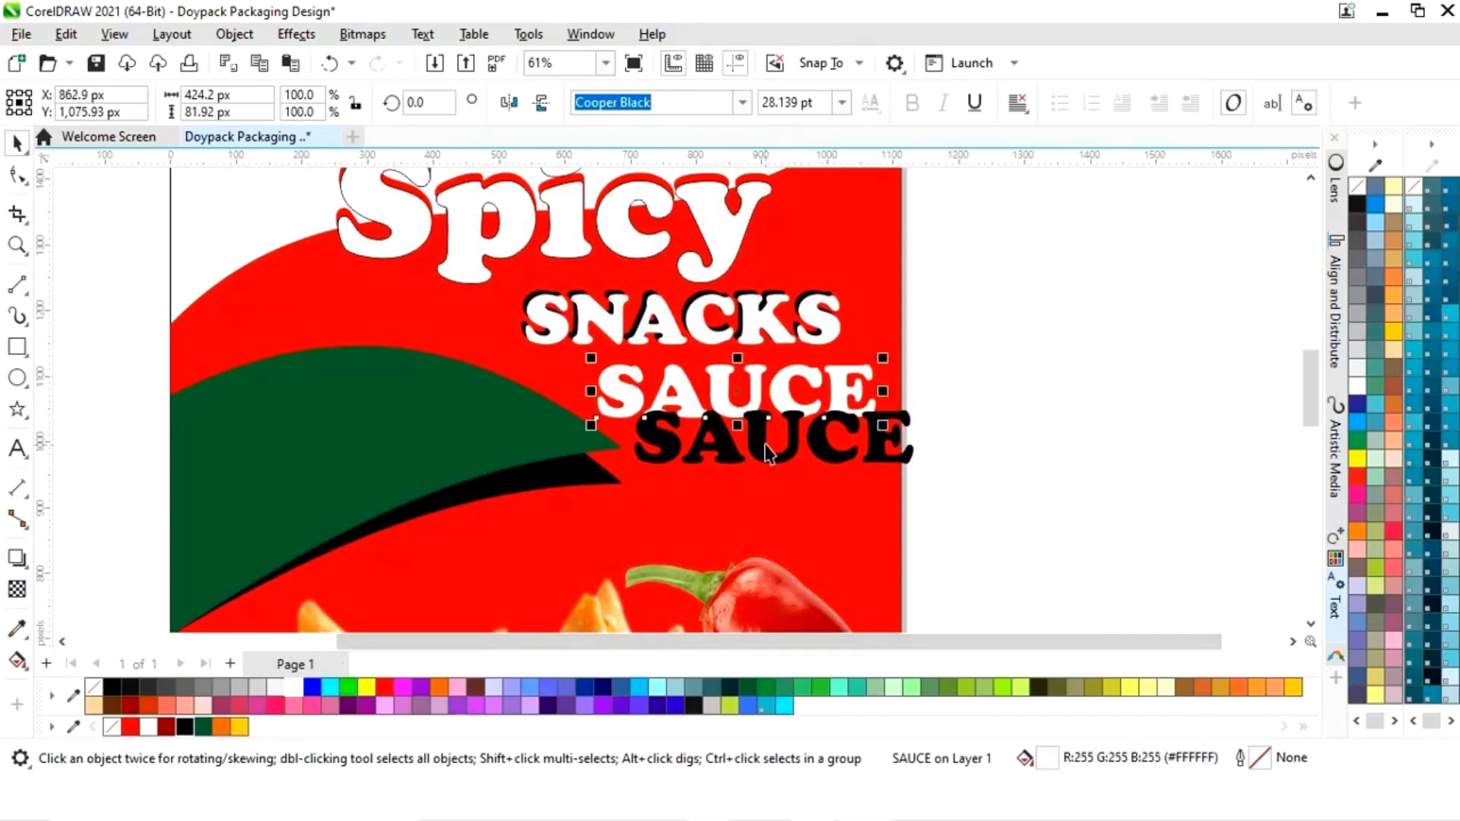
drag(766, 453, 744, 390)
scroll(948, 408, up, 2)
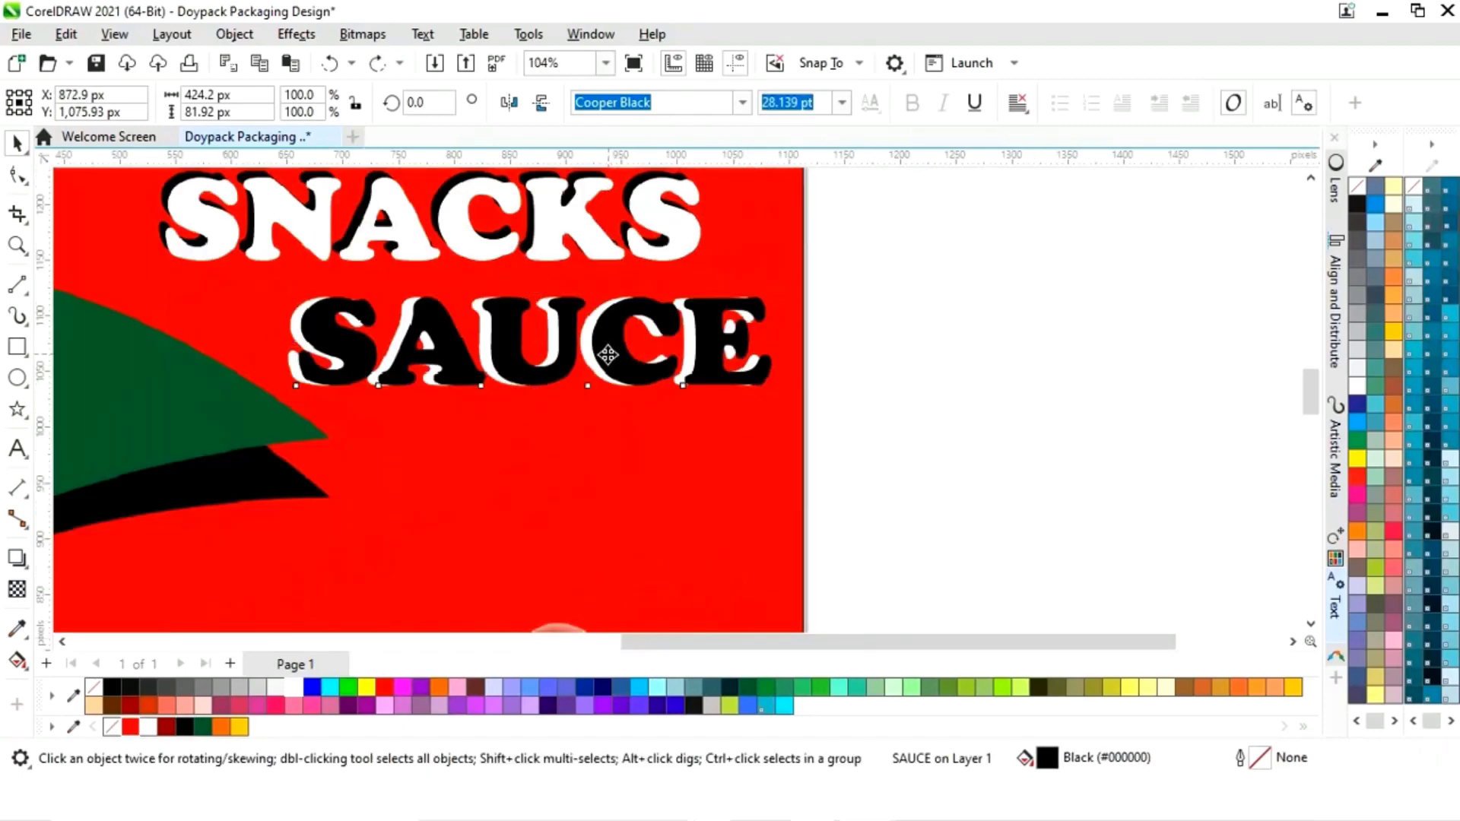
drag(603, 352, 650, 453)
- Fill the rear SAUCE text with the banner's dark green and place the copy in white slightly offset over it
click(591, 330)
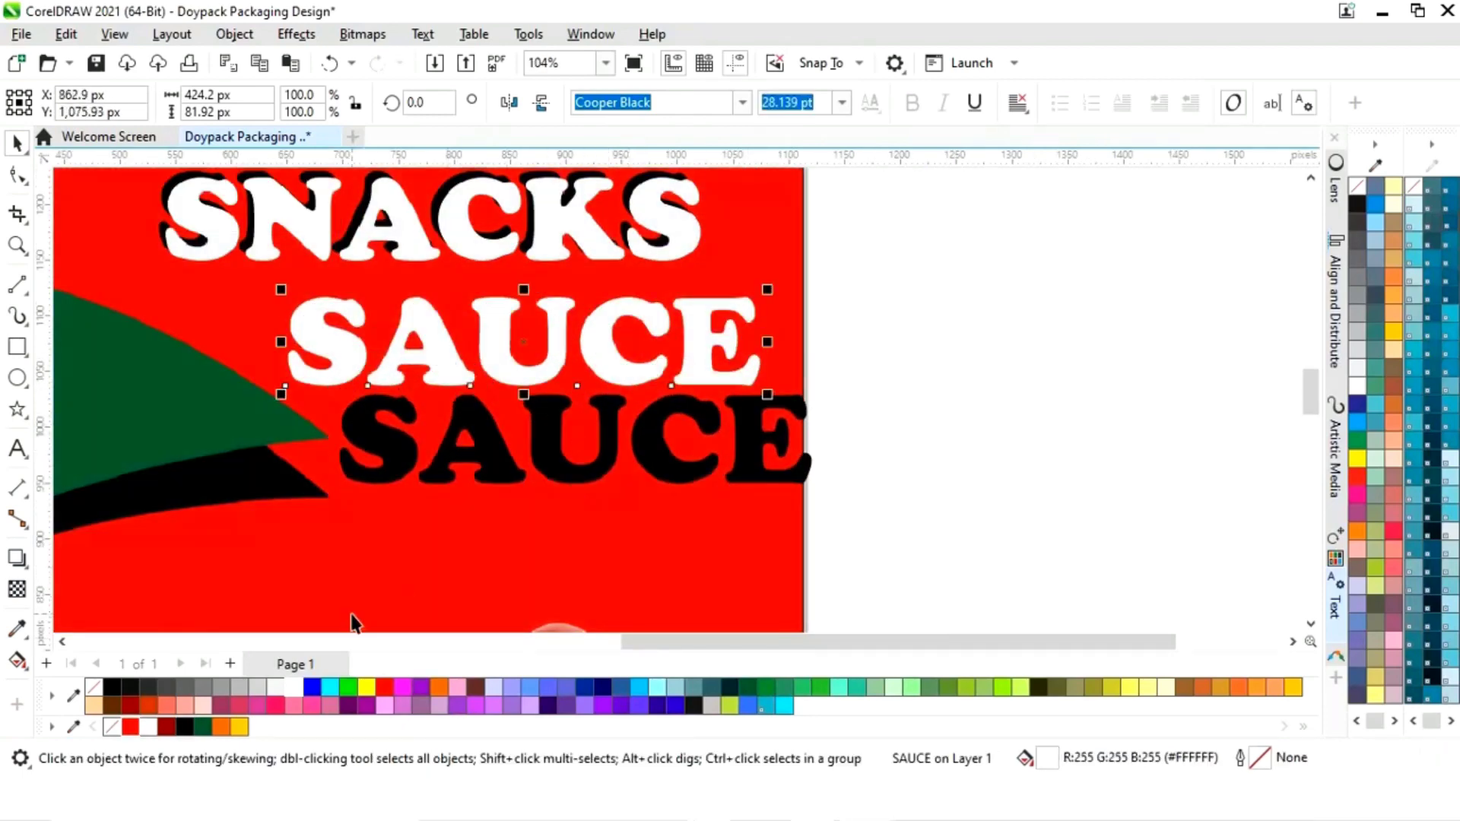
click(203, 727)
click(655, 453)
drag(655, 453, 606, 354)
click(291, 688)
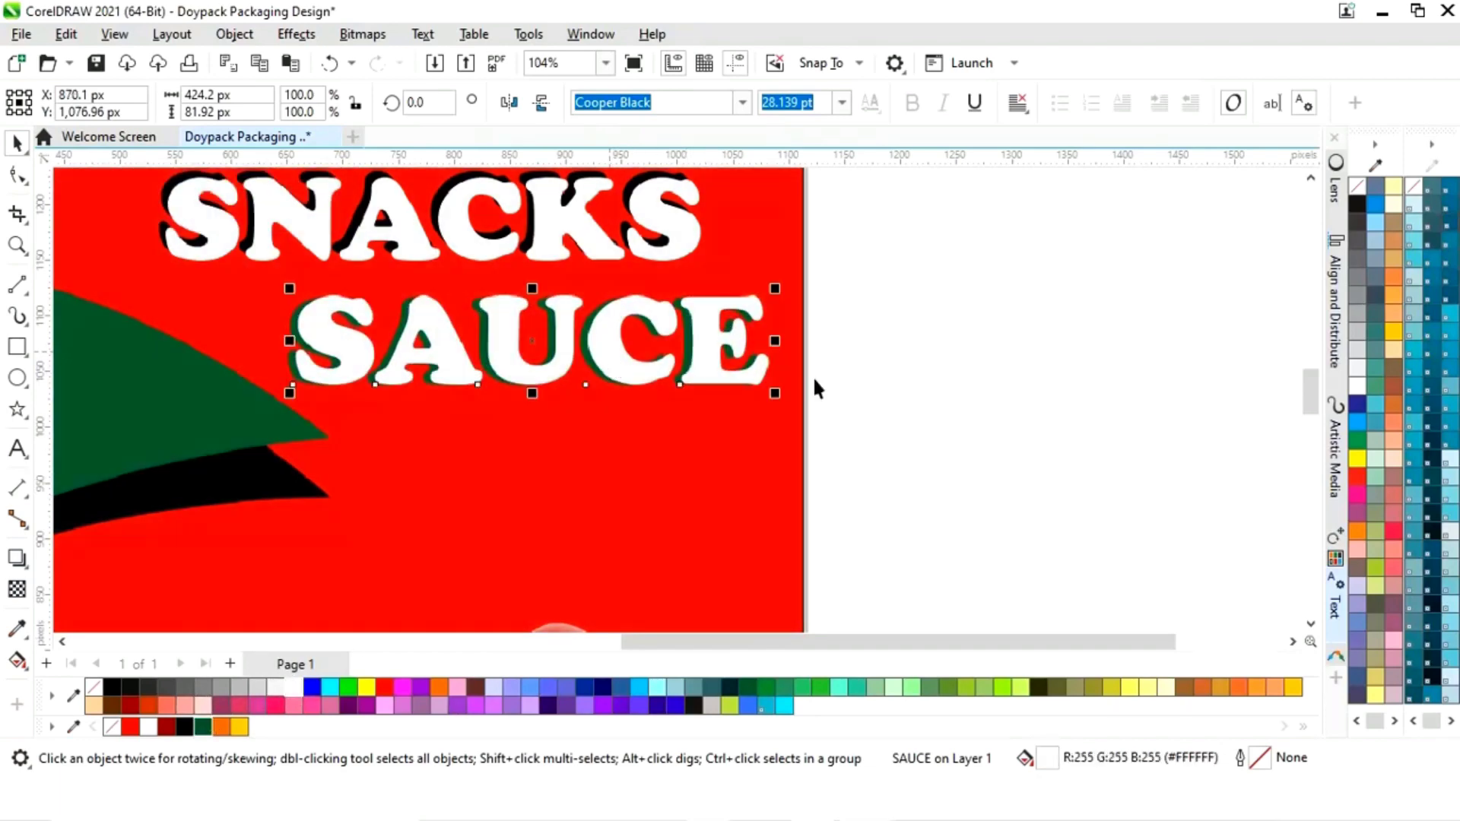
click(999, 386)
key(shift+F4)
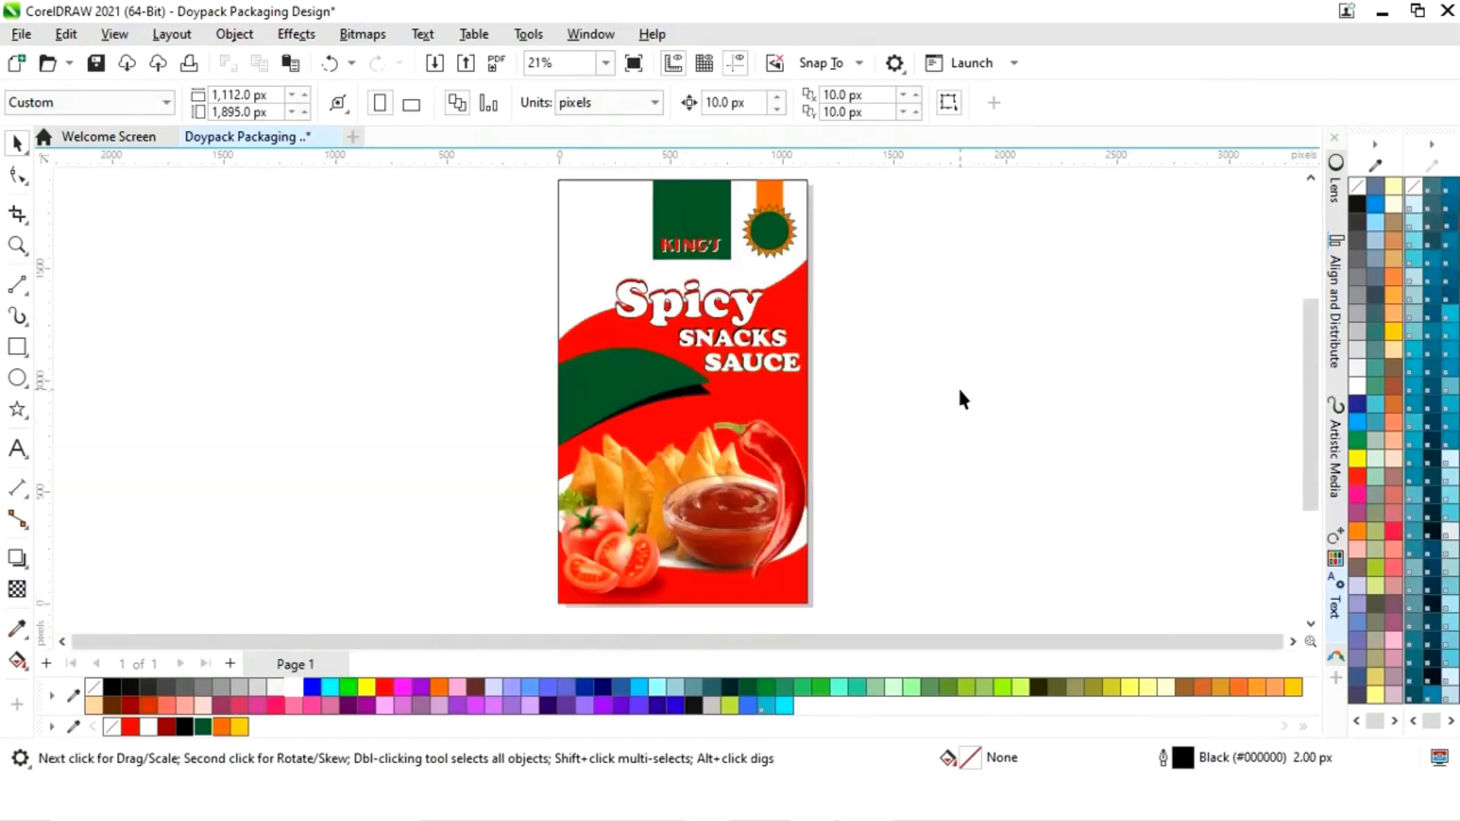
- Draw a straight line across the green leaf-shaped banner from the page's left edge to the banner's pointed tip
click(18, 286)
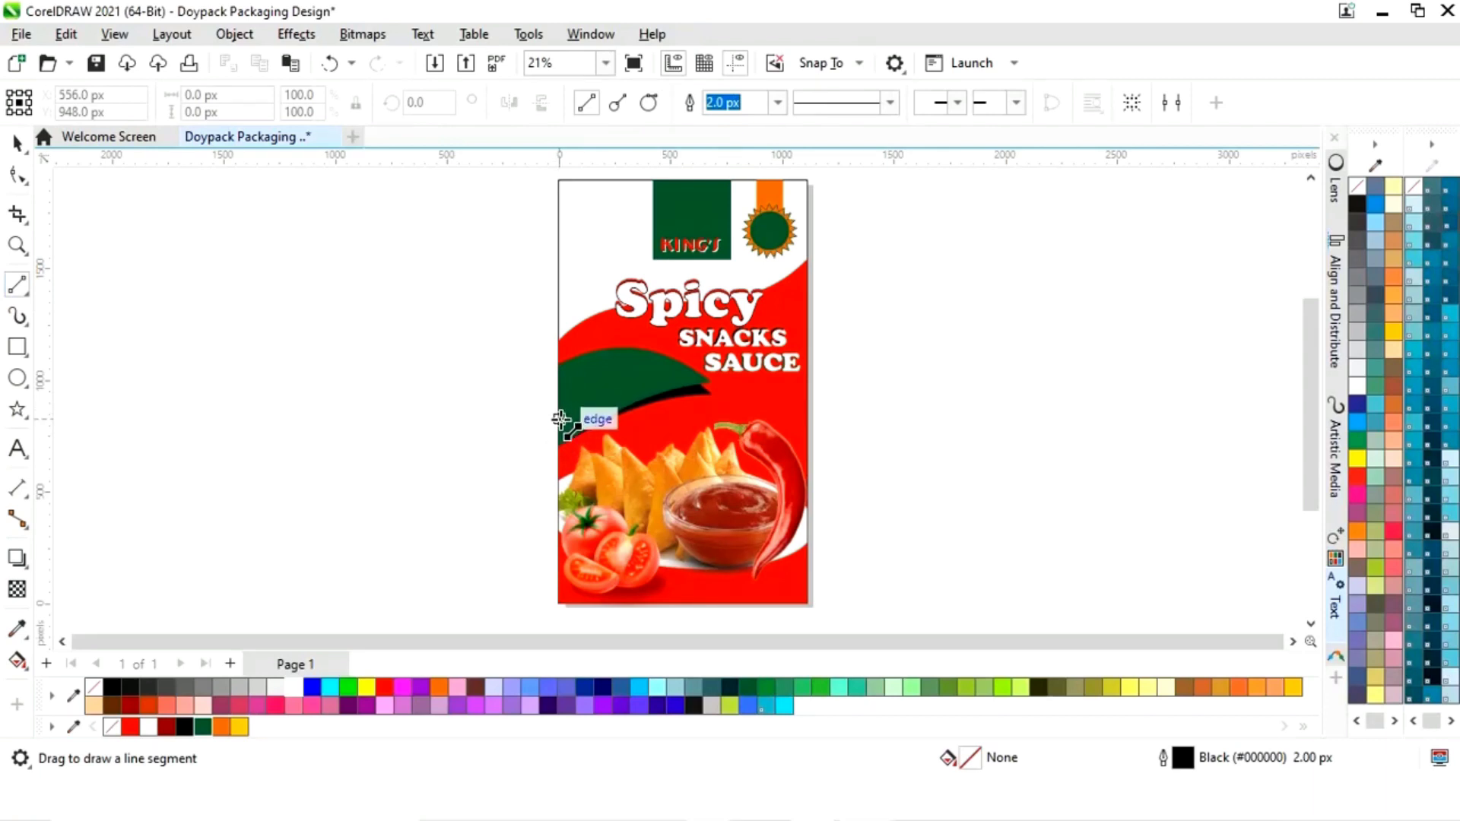
drag(560, 422, 708, 383)
key(z)
drag(499, 318, 821, 485)
- Convert the line to a curve and bend it upward into an arc ending at the banner's tip
click(18, 176)
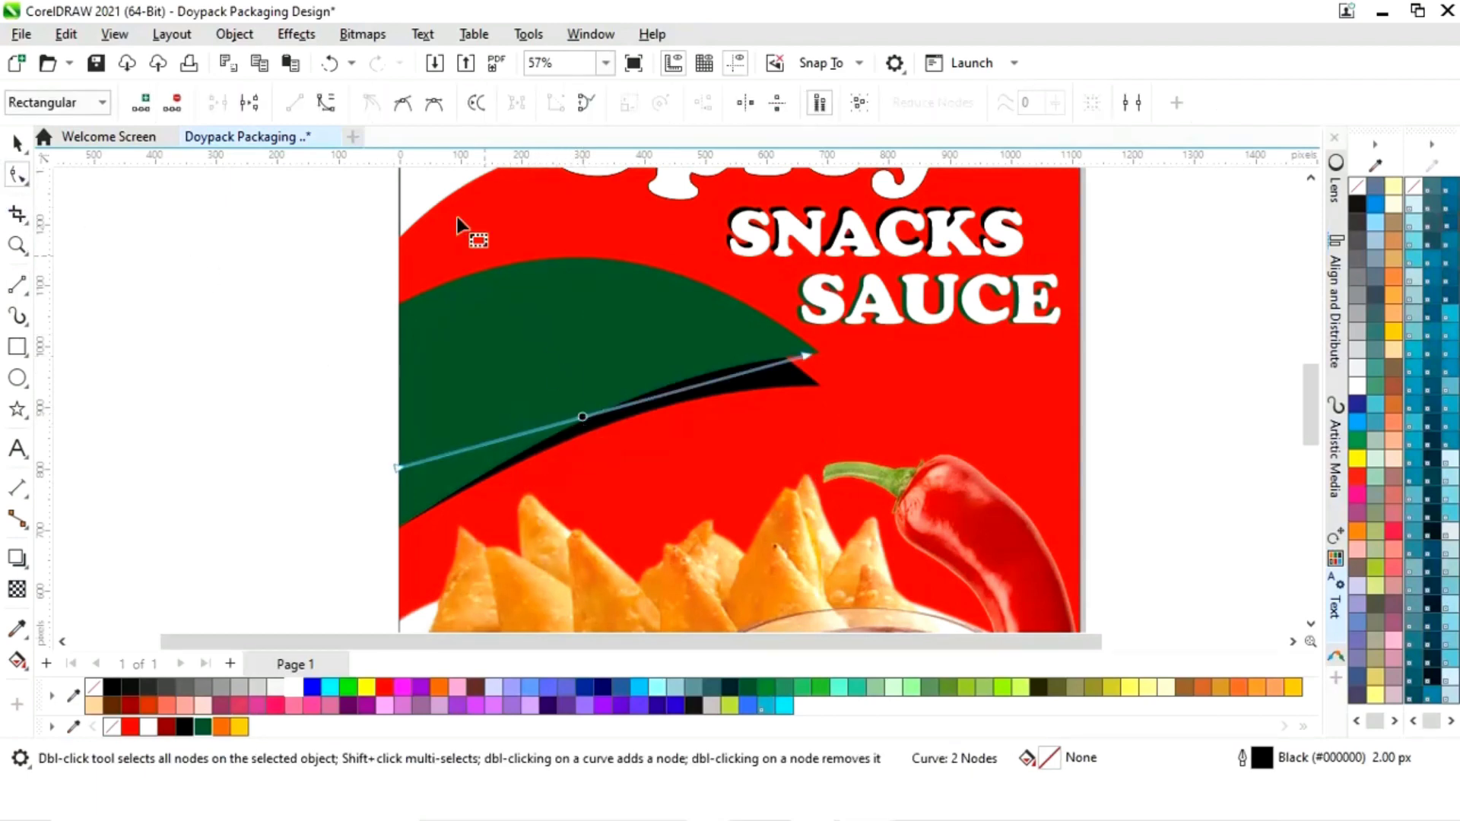
click(328, 104)
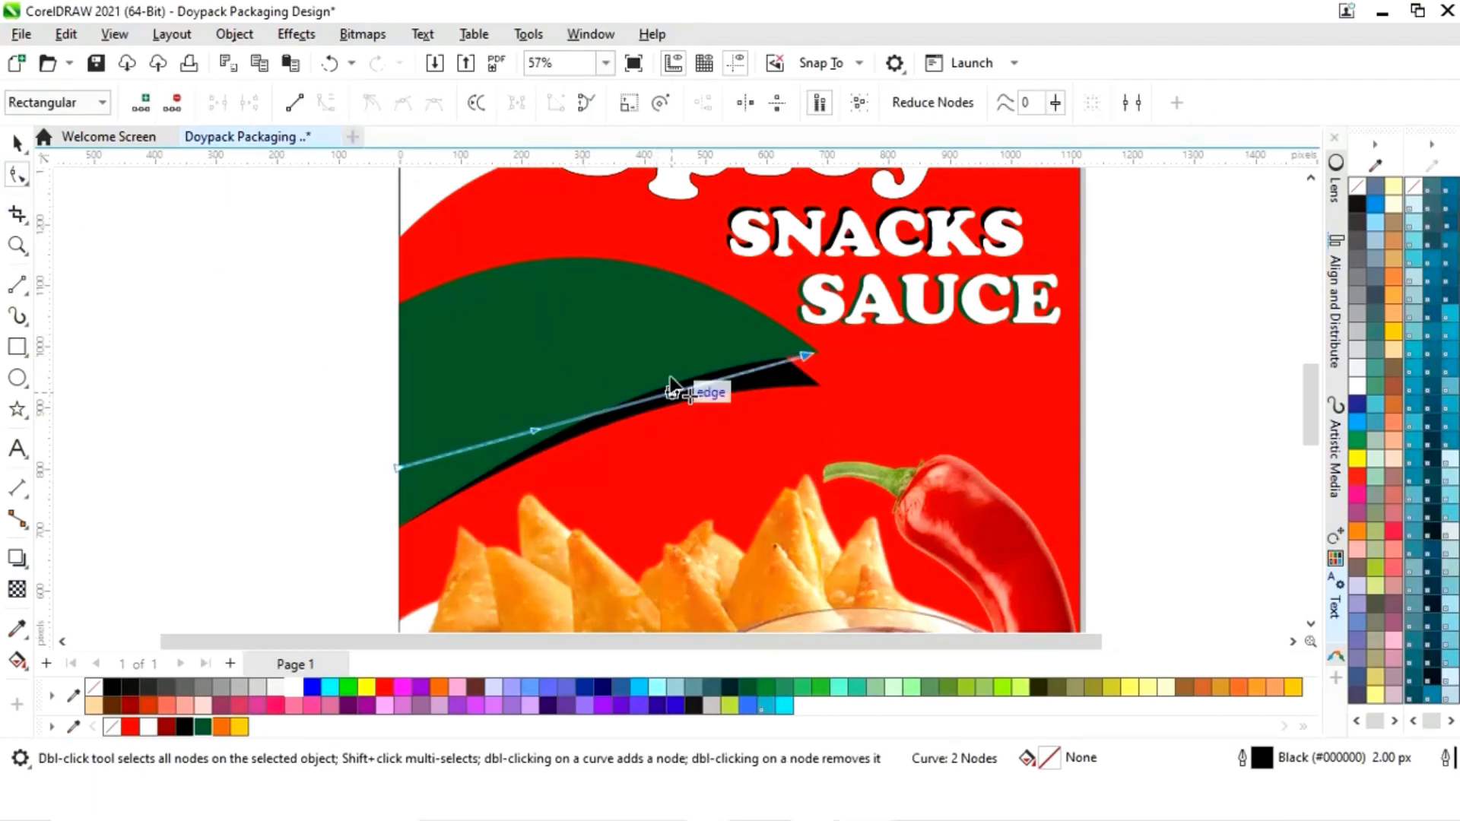
drag(672, 392, 649, 312)
drag(807, 354, 814, 347)
drag(537, 428, 524, 383)
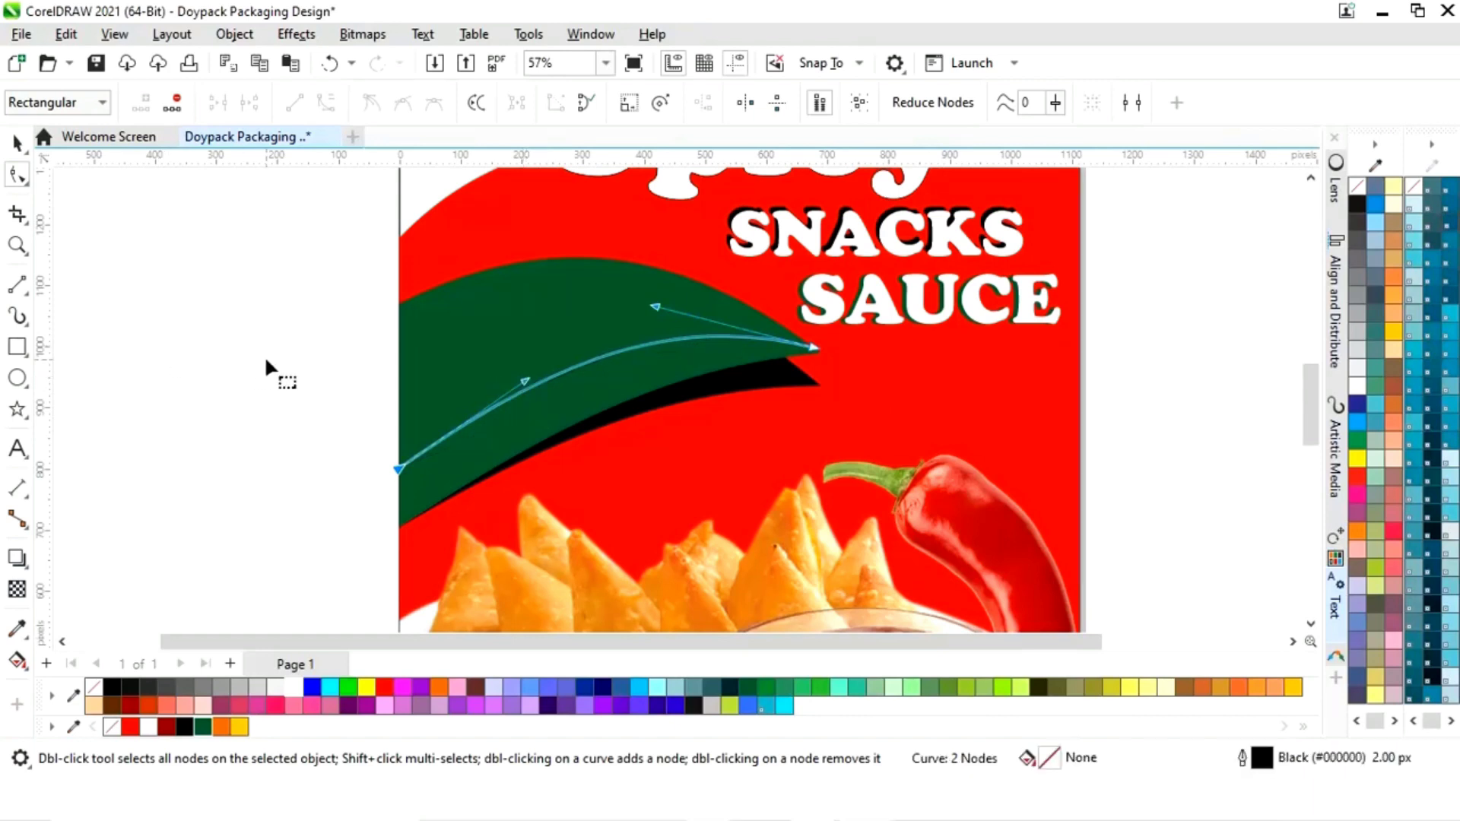
click(261, 361)
- Add the text ALL NEW! beside the page and set its font to Arial Rounded MT Bold
drag(385, 642, 337, 642)
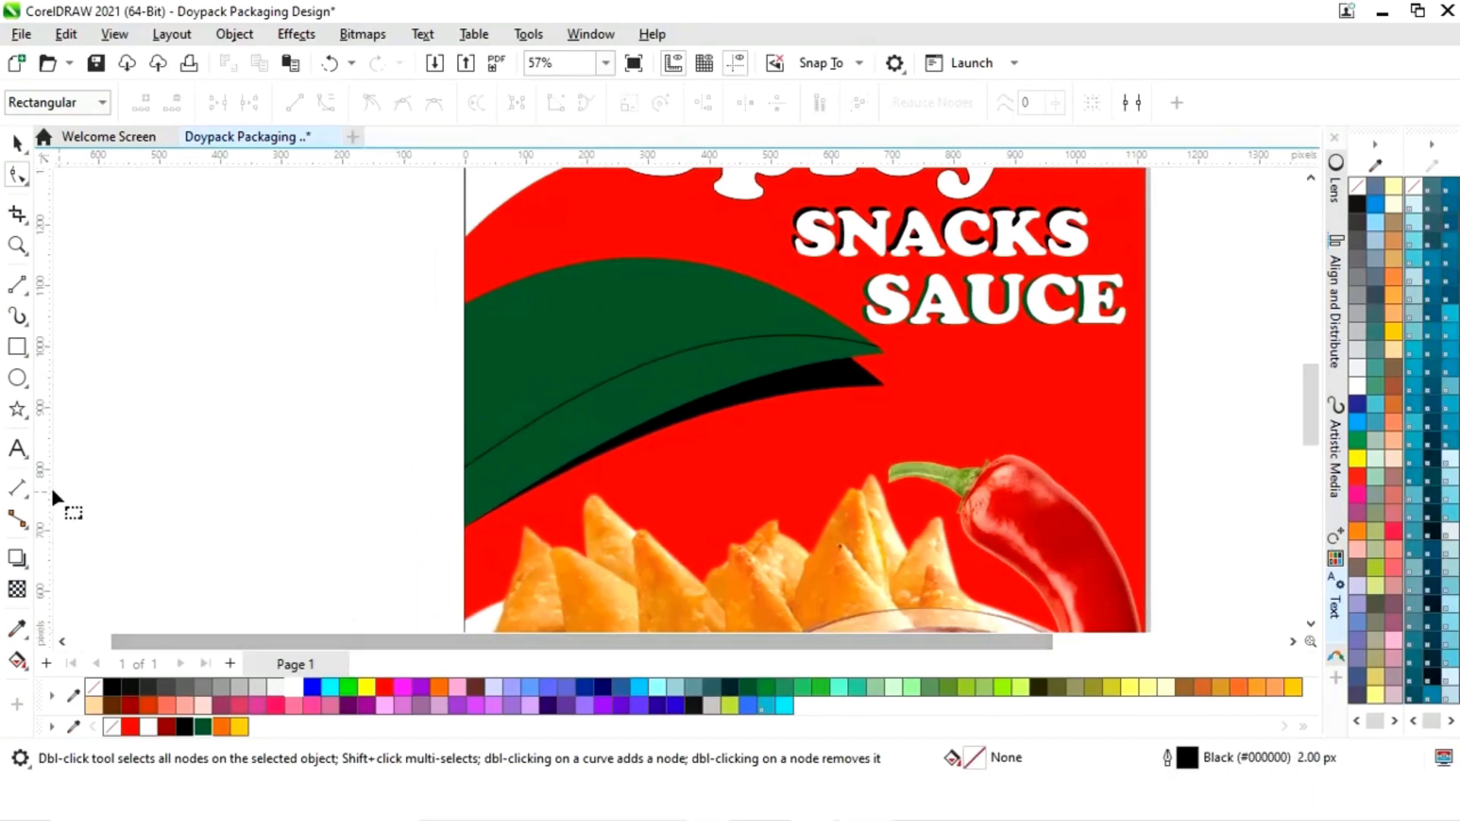
click(18, 455)
click(135, 387)
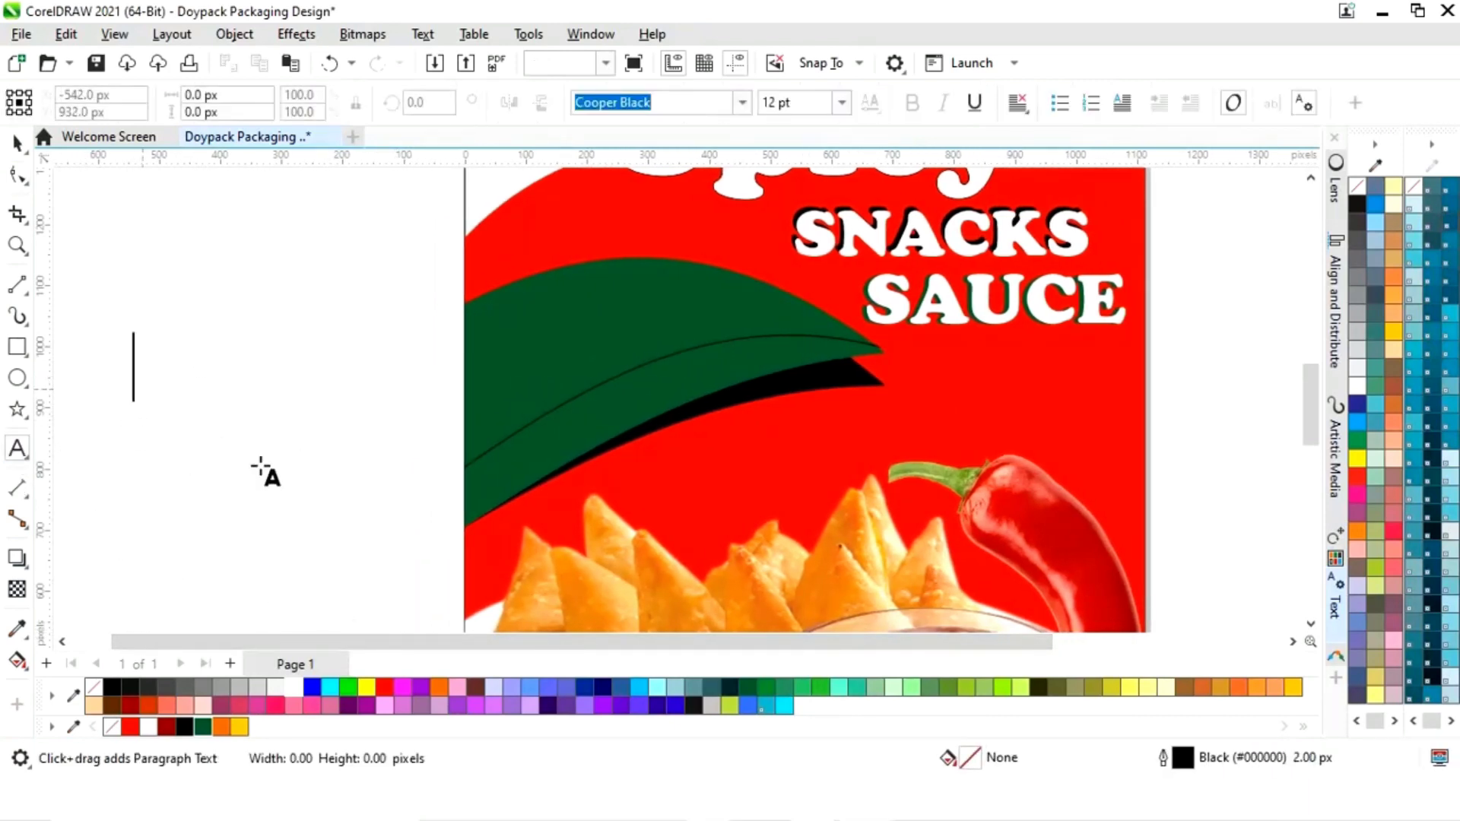
text(ALL NEW!)
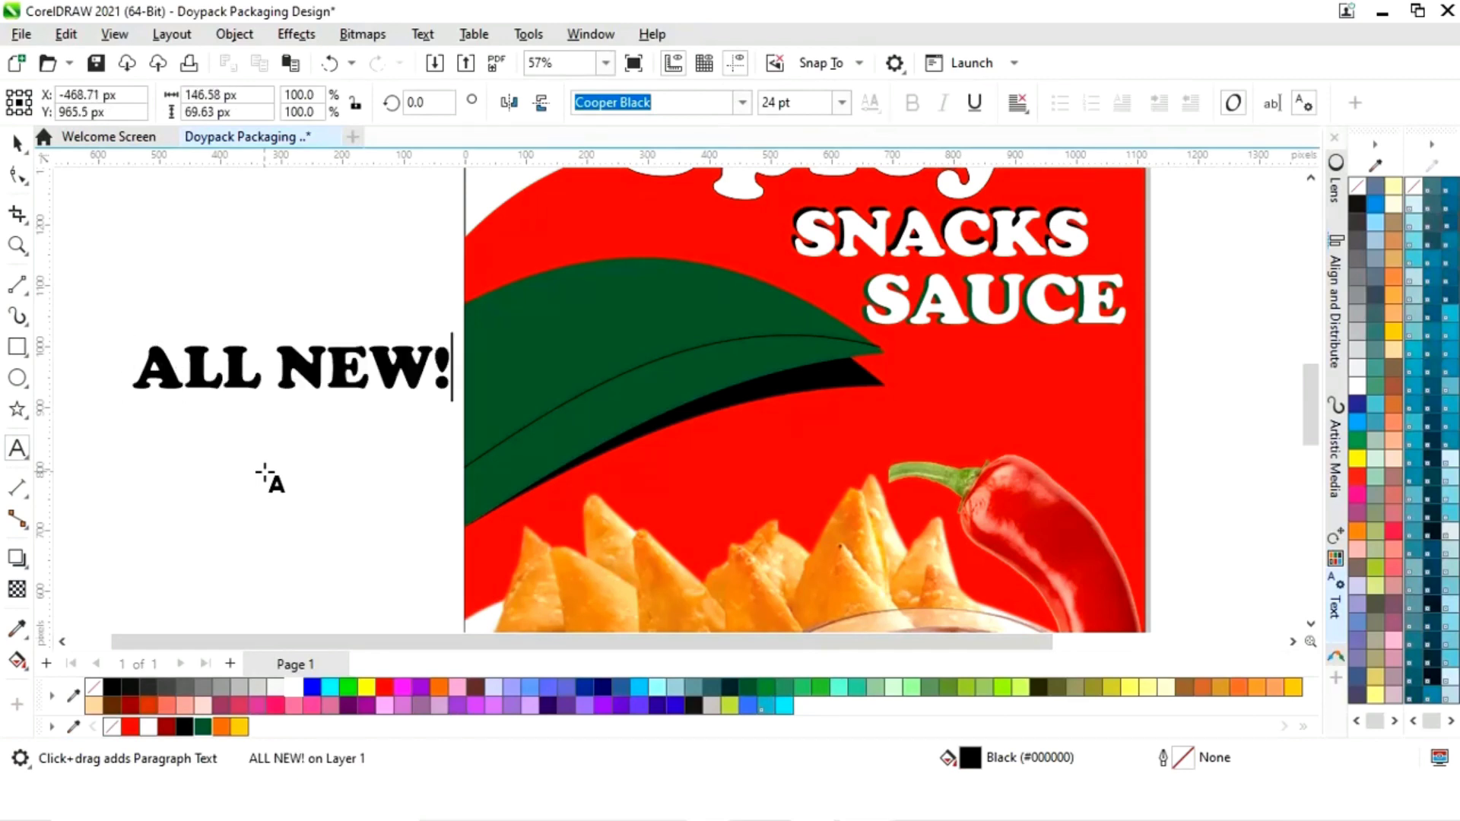
click(17, 146)
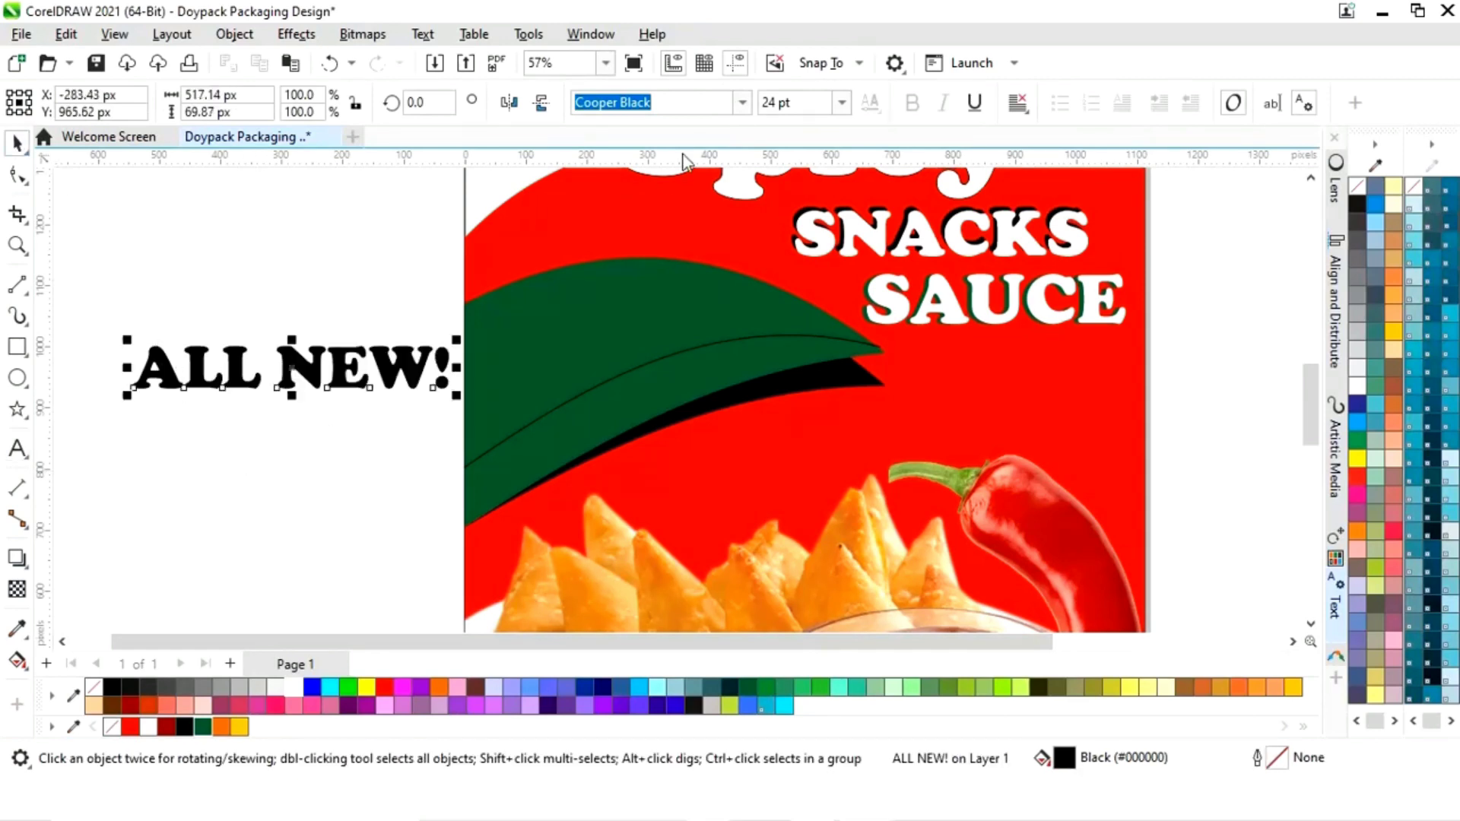
click(743, 103)
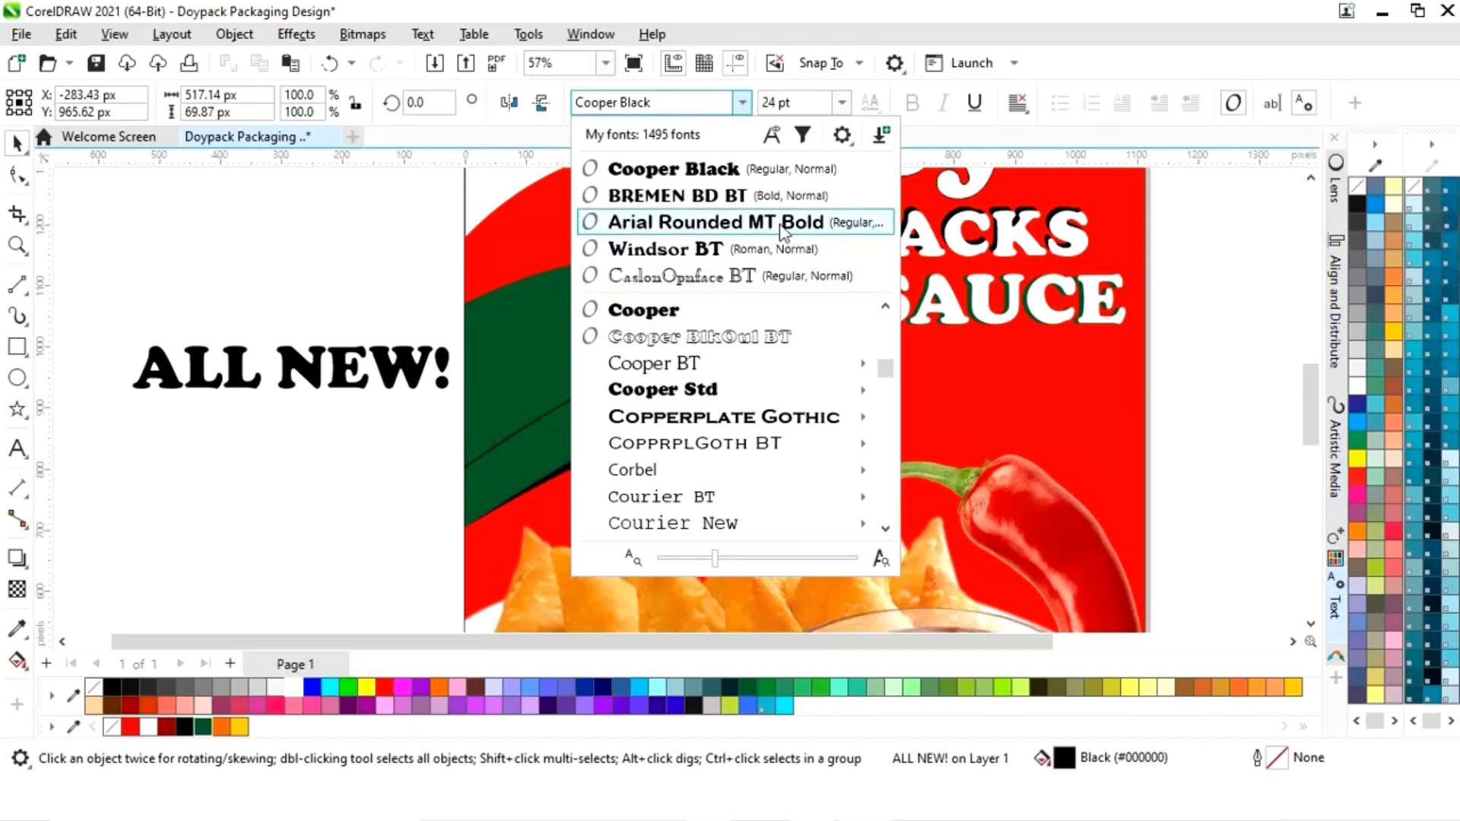
click(806, 222)
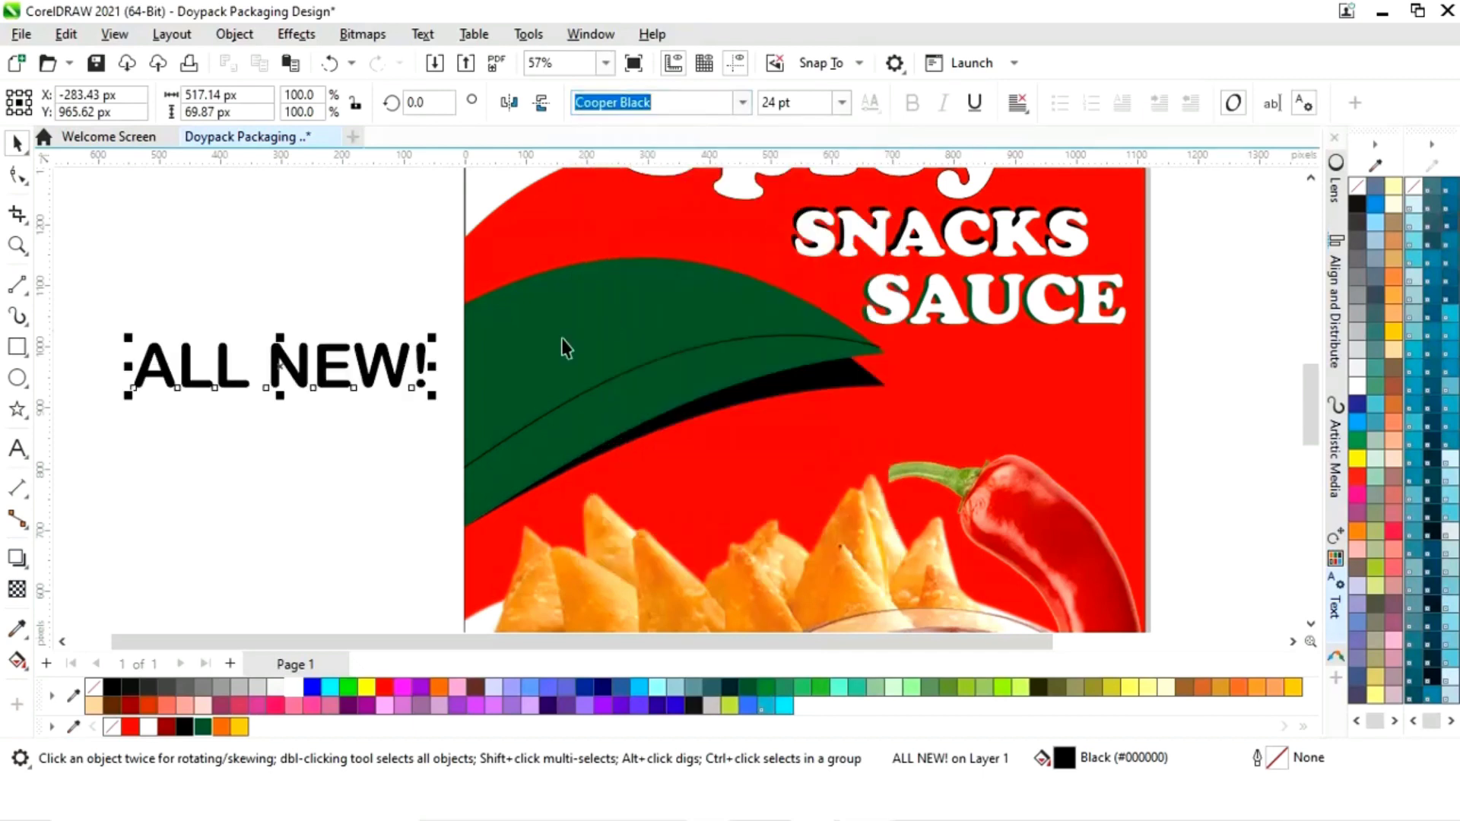
click(329, 460)
- Fit the ALL NEW! text to the arc on the green banner, starting at the page's left edge
click(354, 381)
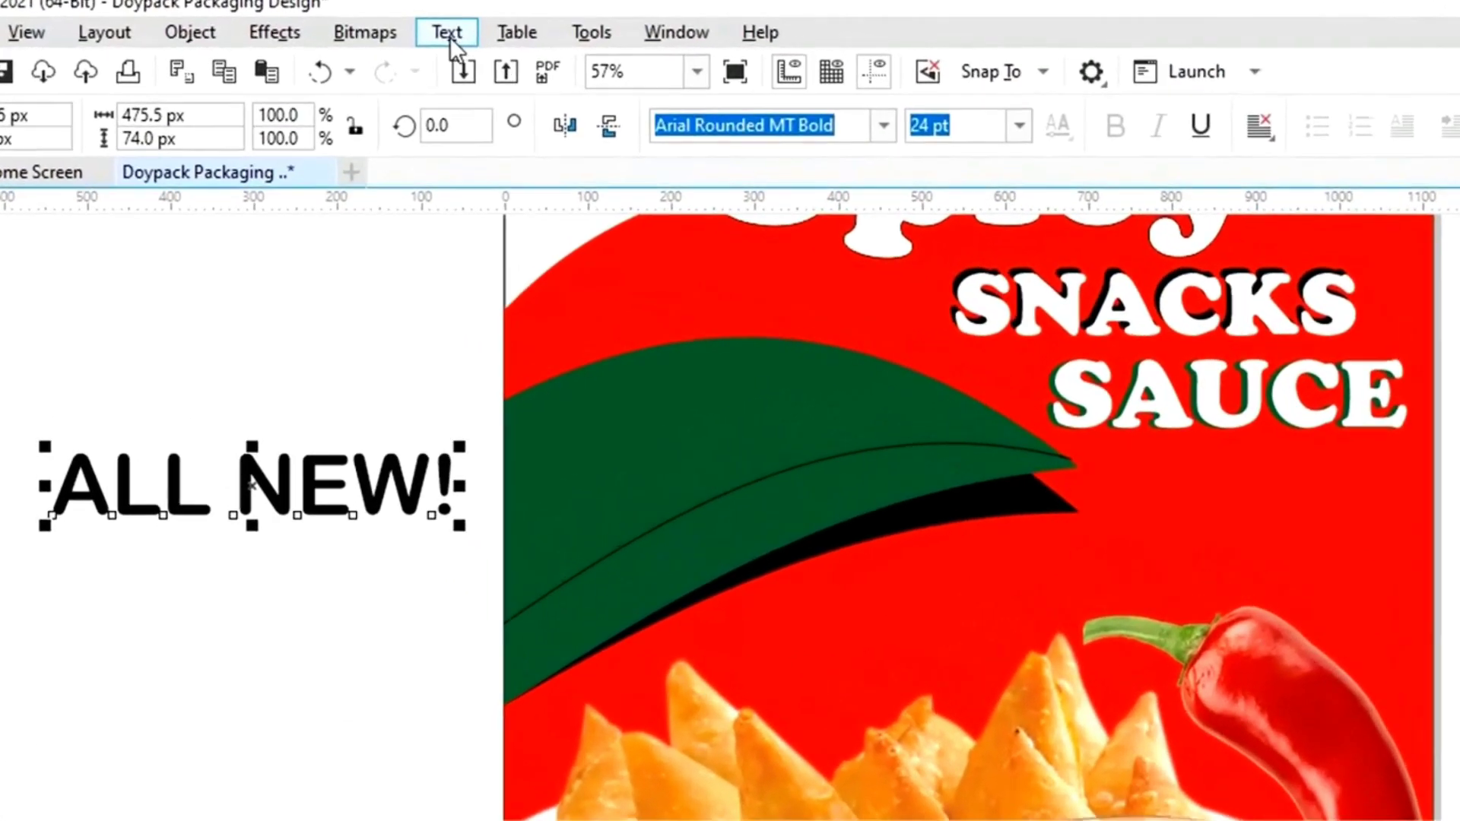
click(423, 35)
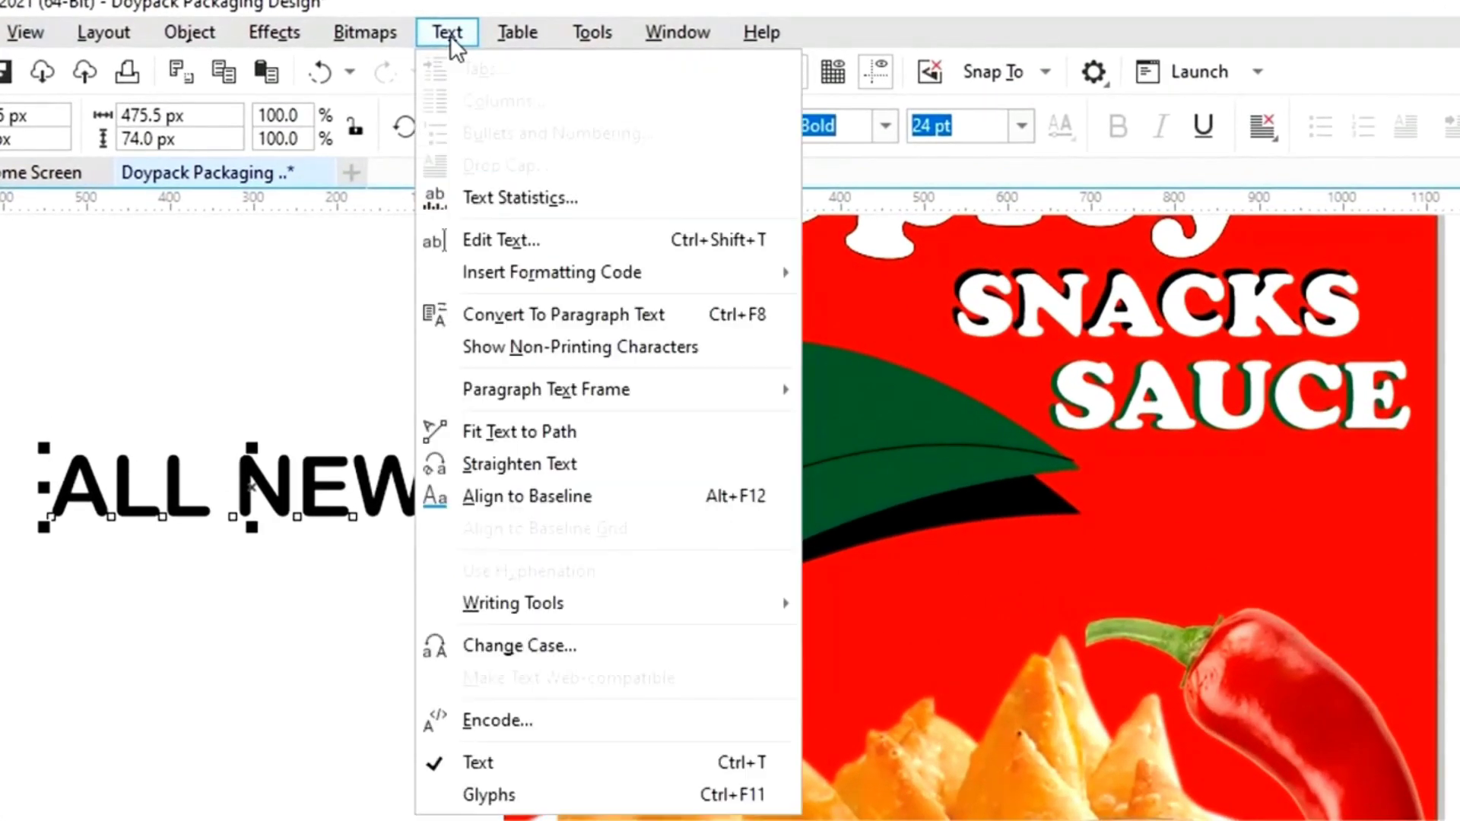
click(502, 433)
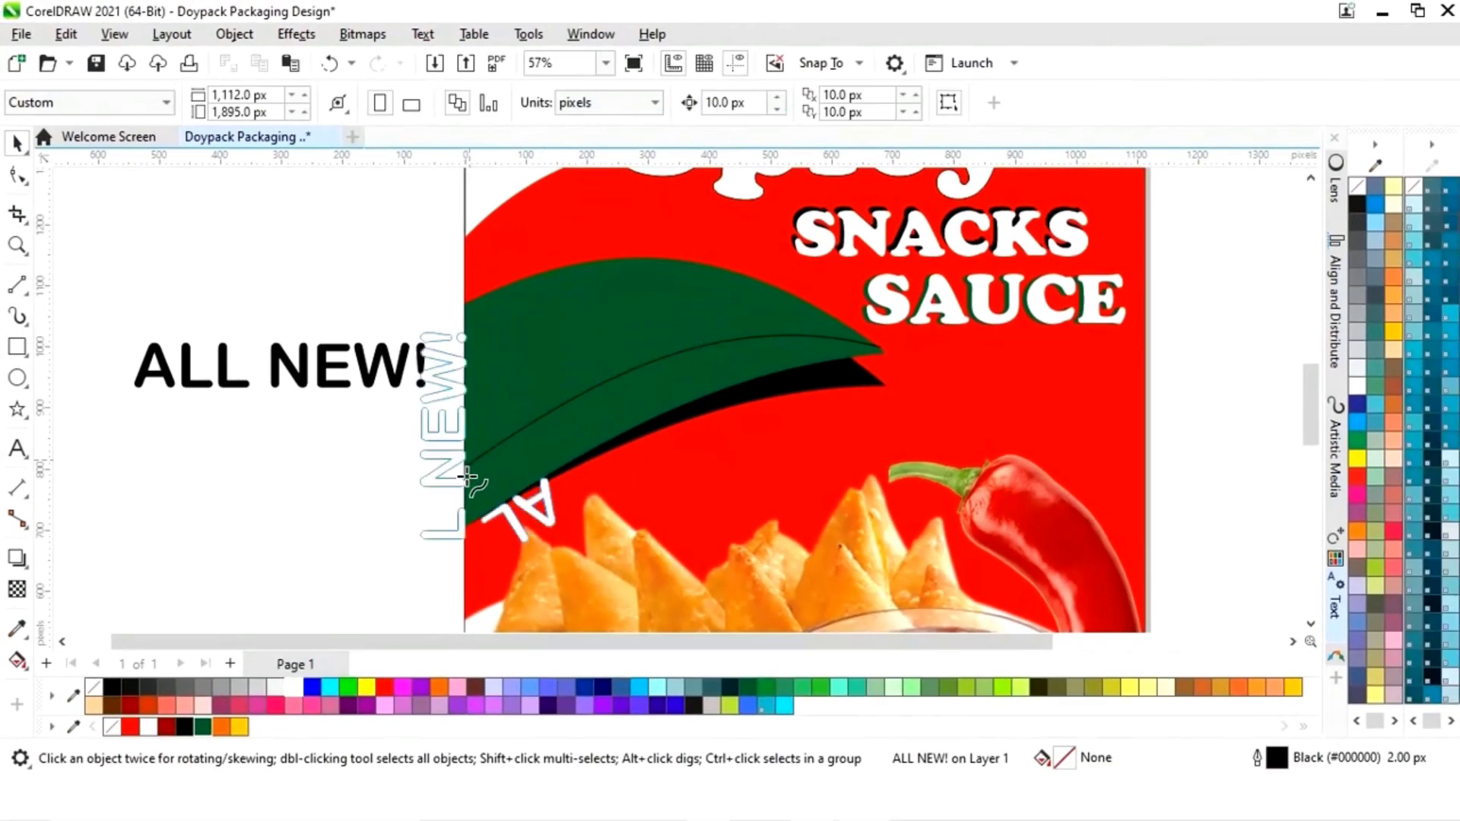
click(468, 470)
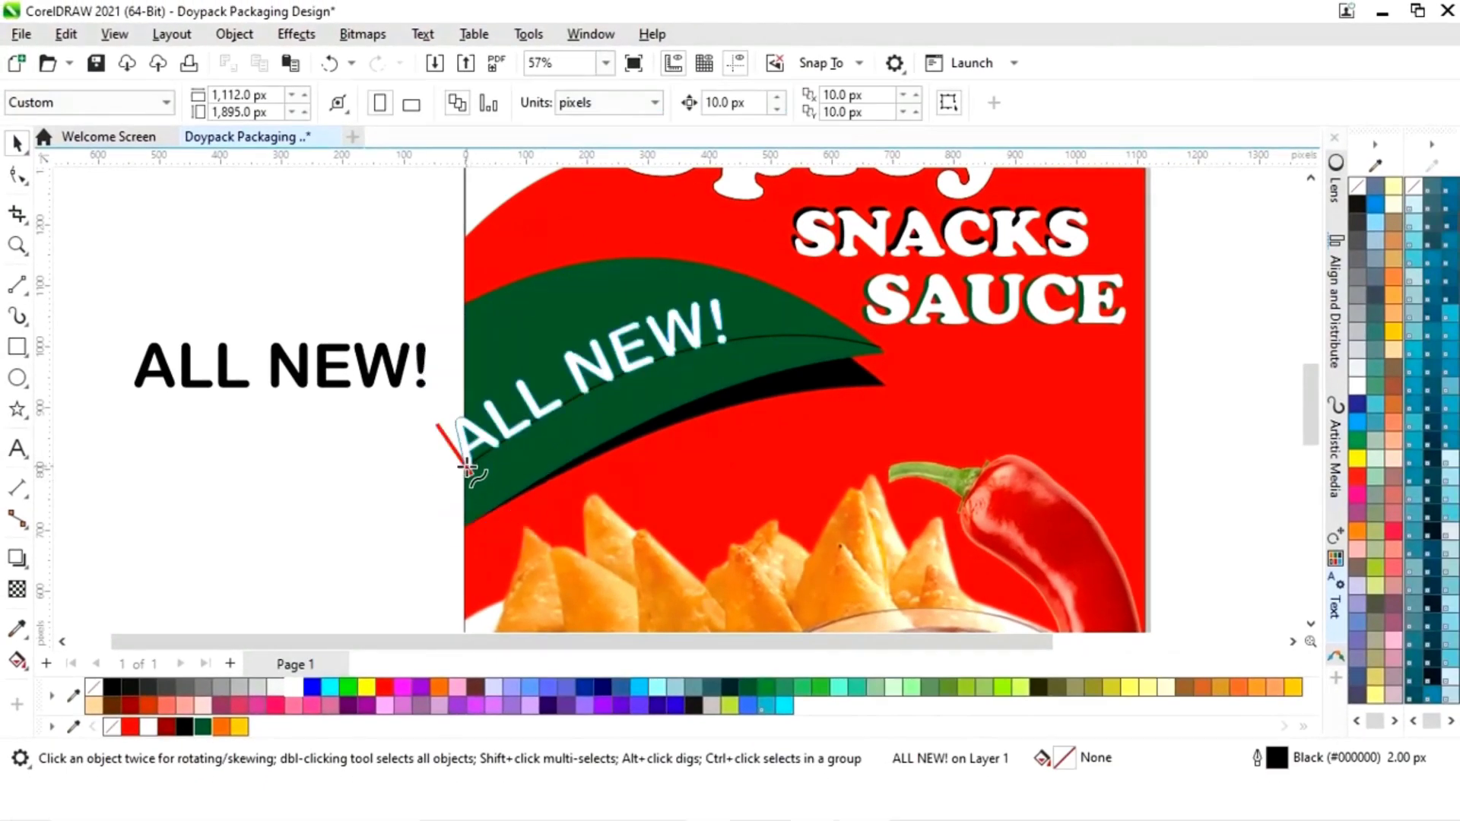
click(468, 470)
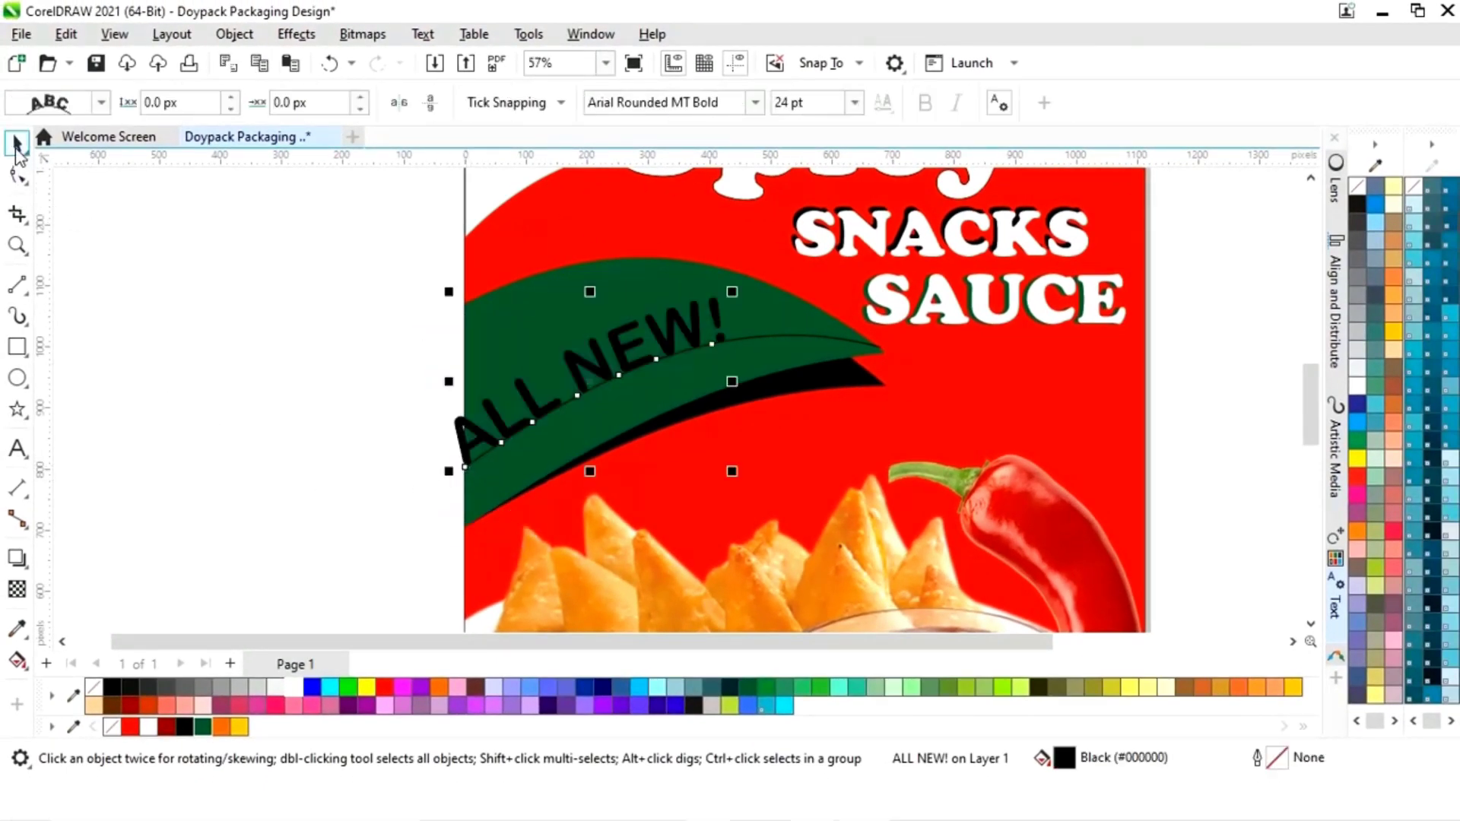
- Shrink ALL NEW! to about 17.5 pt, fill it light yellow (#FFFF66) and place it about 75 px above the arc
drag(741, 295, 667, 328)
drag(560, 382, 646, 357)
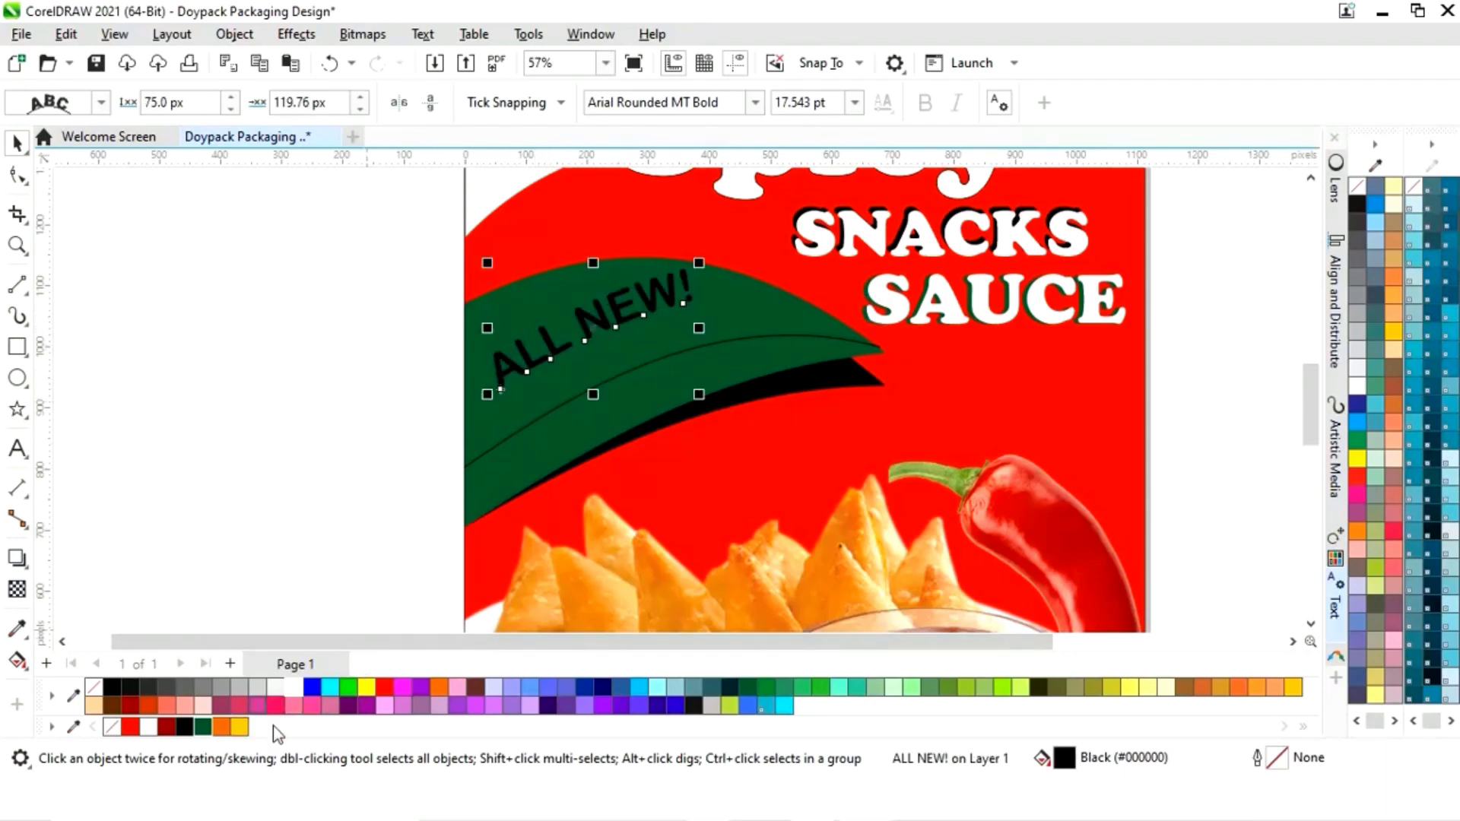
click(1132, 688)
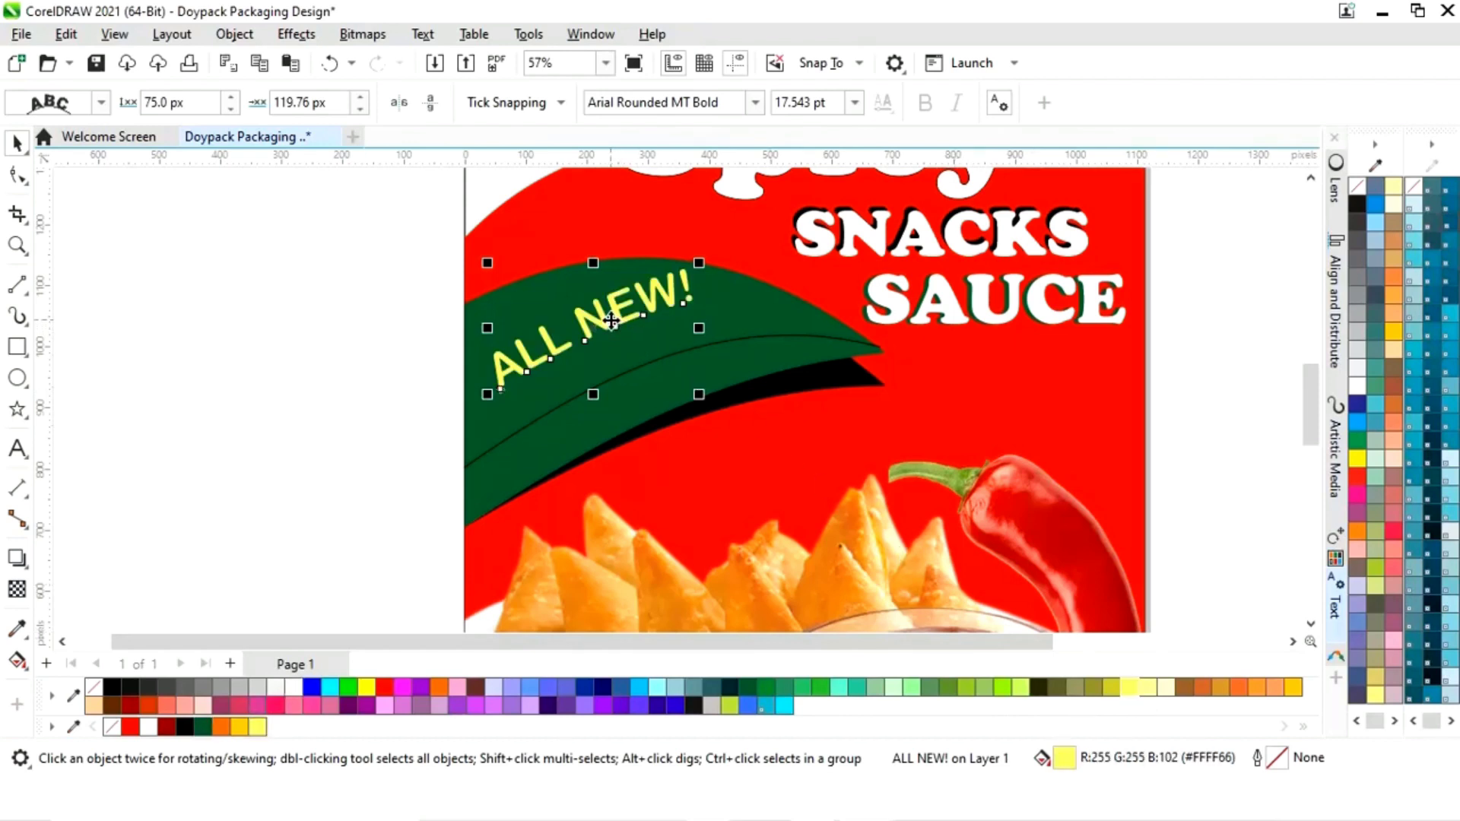
drag(611, 321, 639, 353)
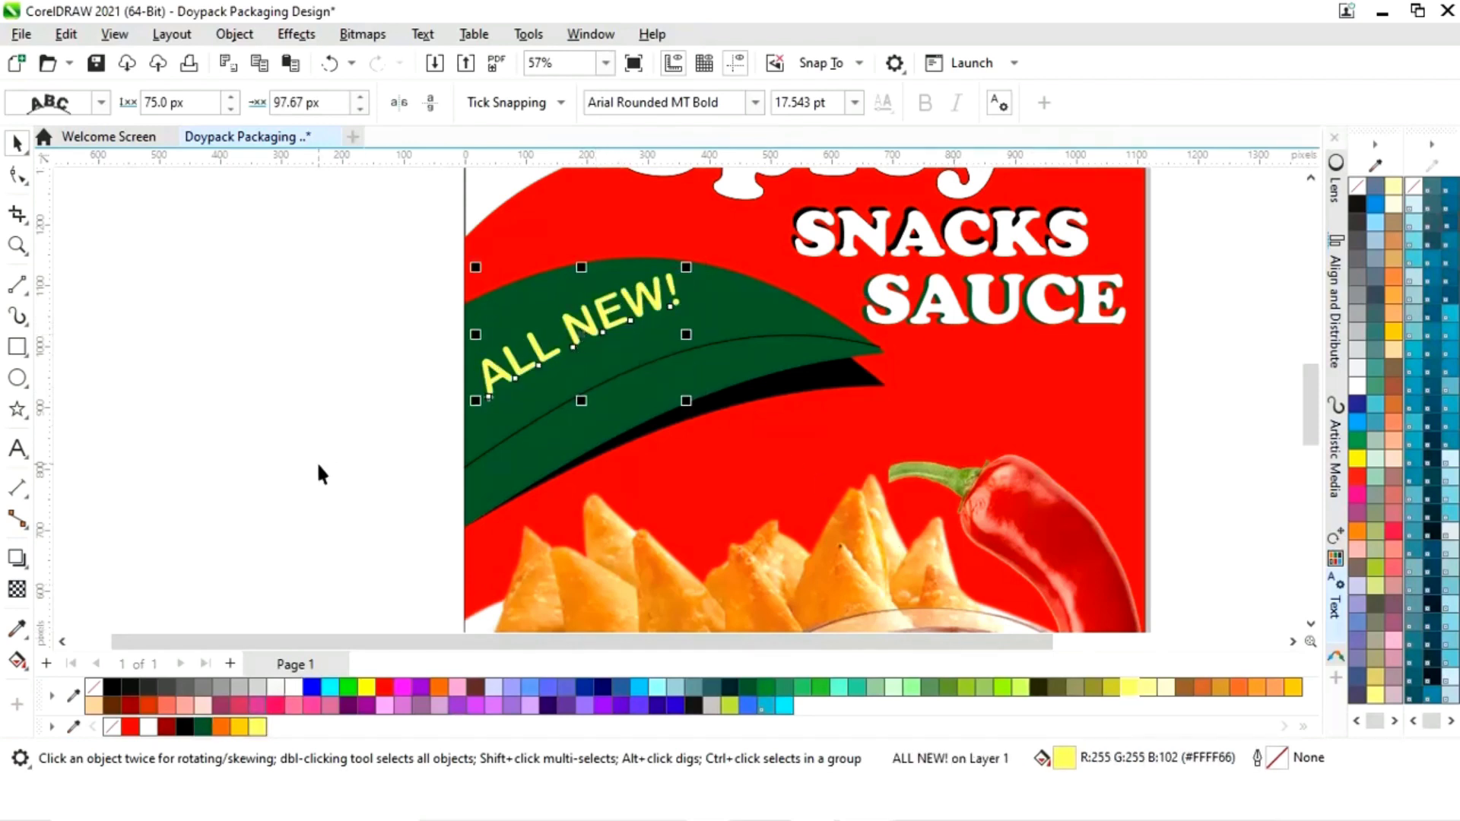
click(336, 447)
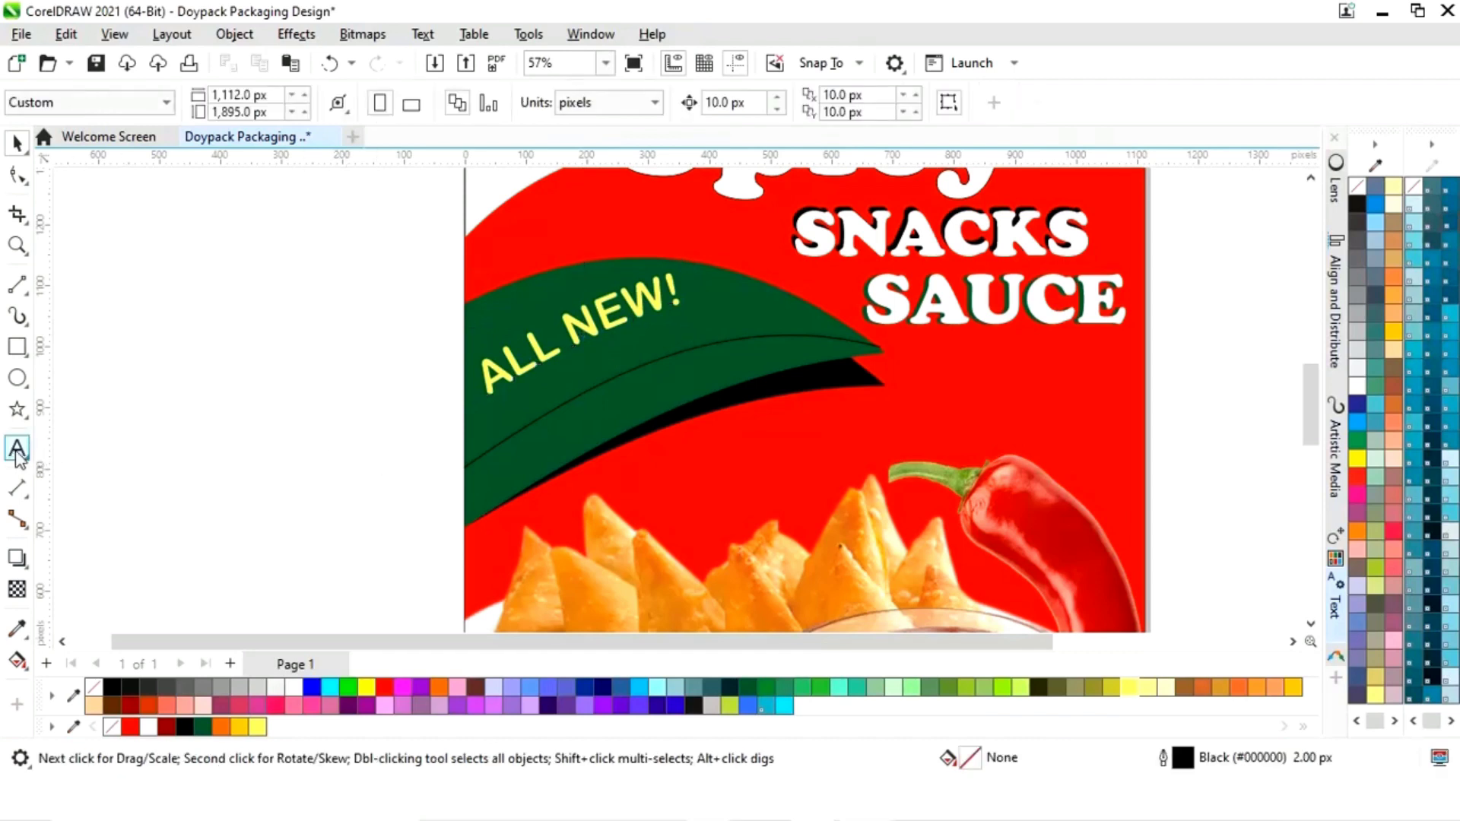
- Add the text Rich & Tasty beside the page and set its font to Arial Rounded MT Bold
click(16, 450)
click(170, 479)
text(Ric)
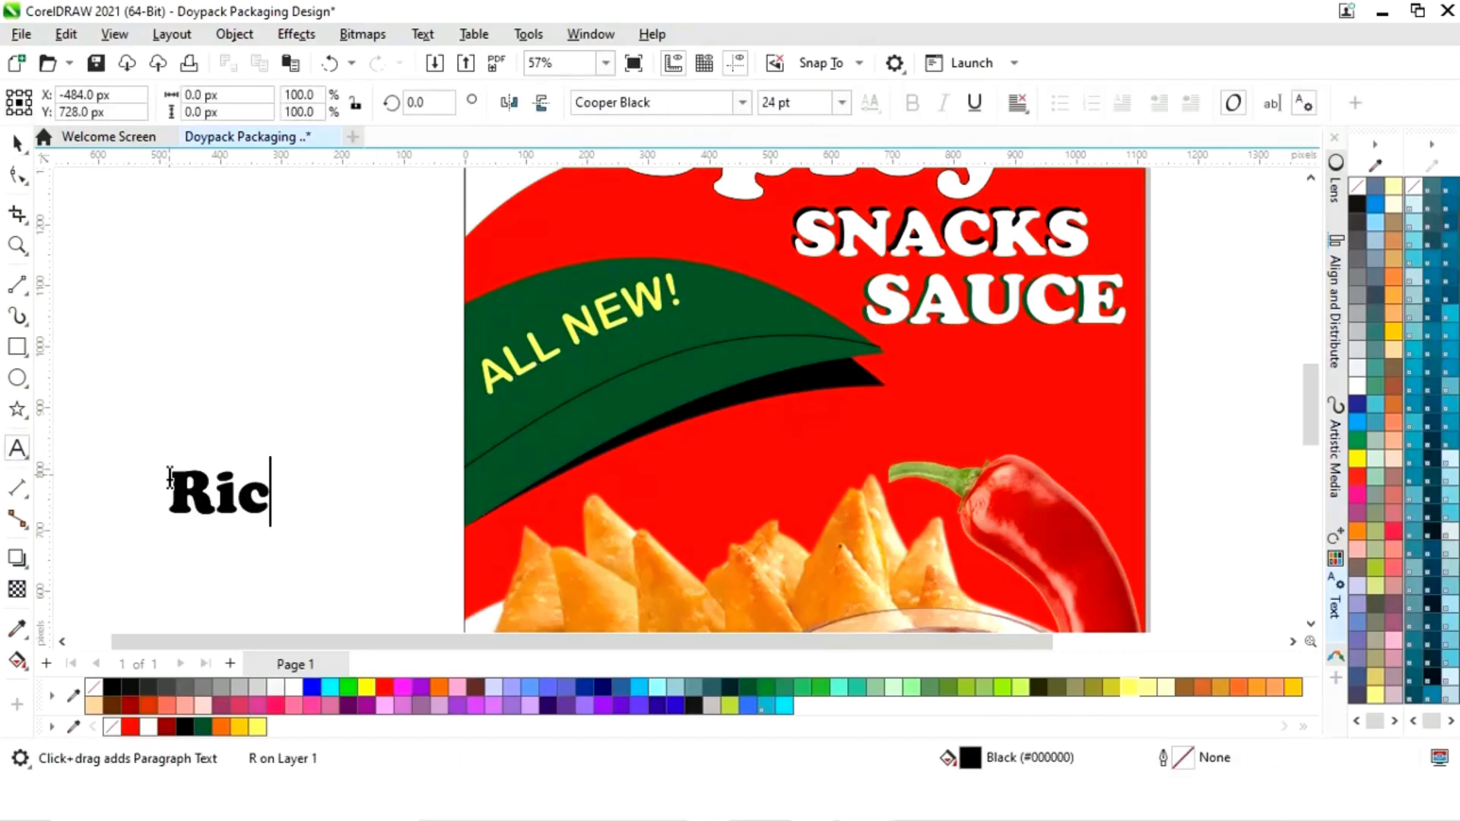
text(h & Tasty)
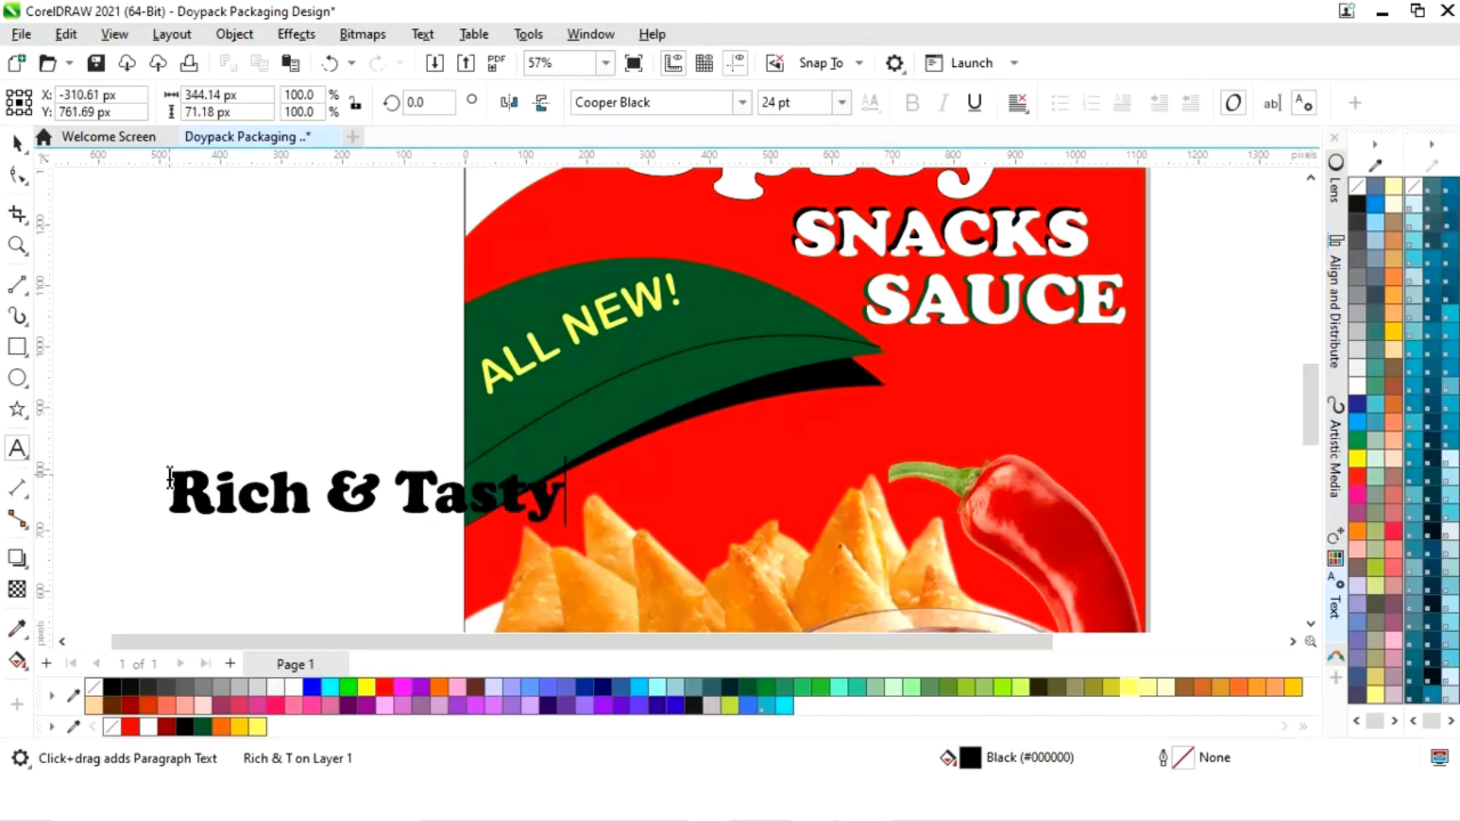
key(Escape)
click(17, 143)
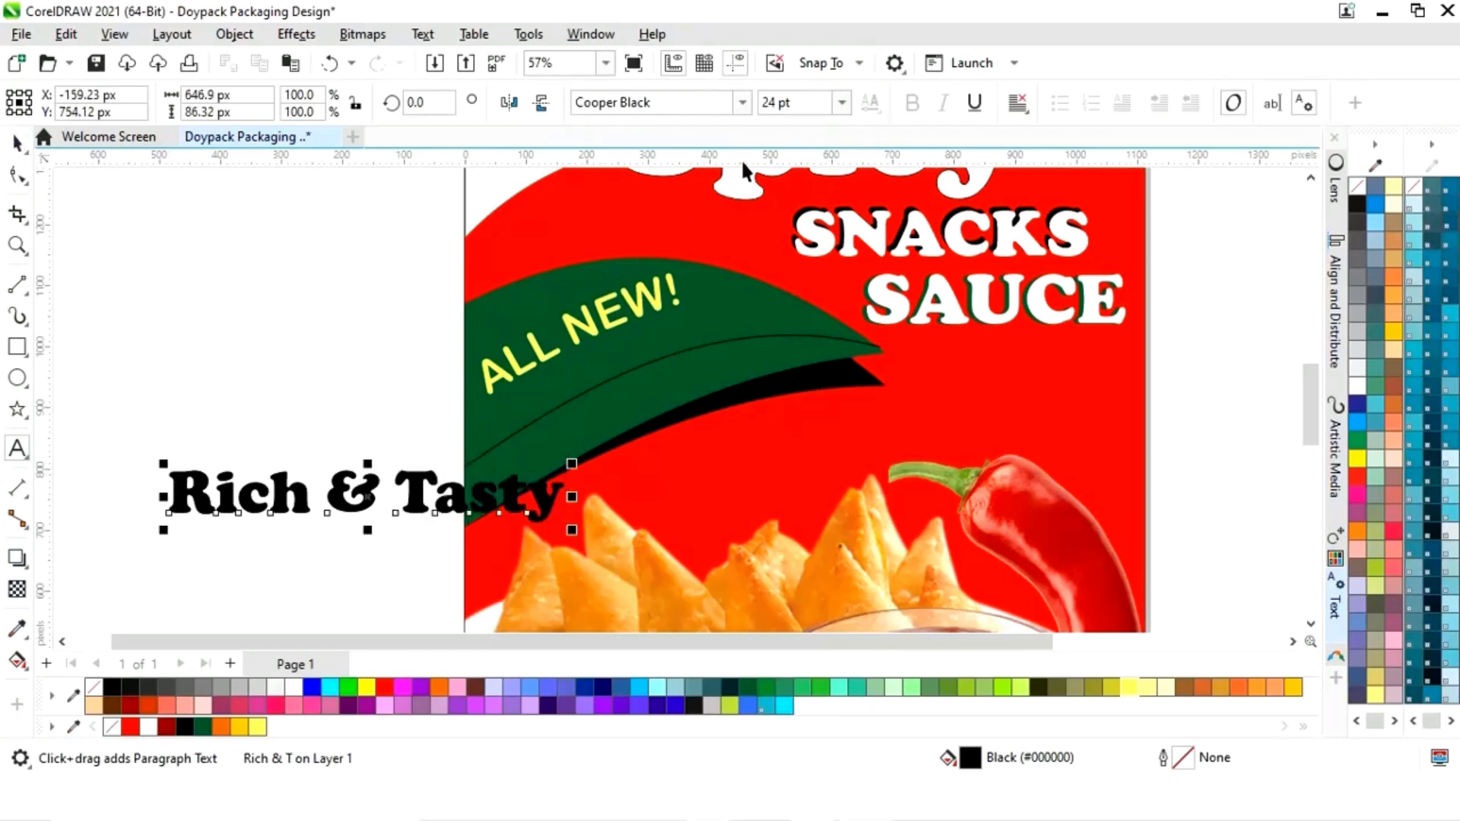
click(744, 103)
click(715, 169)
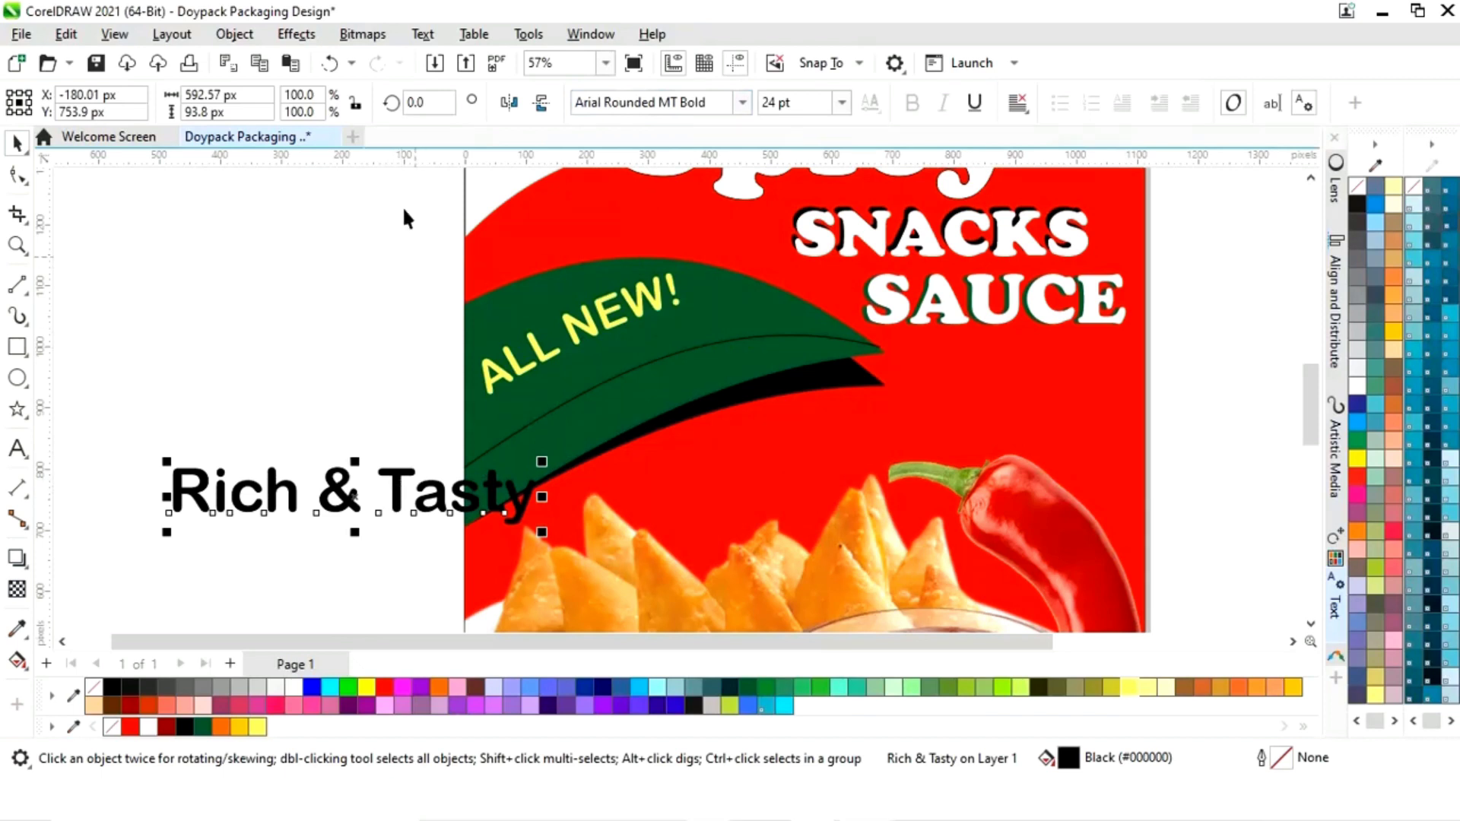
- Fit the Rich & Tasty text to the arc below ALL NEW! on the green banner
click(425, 38)
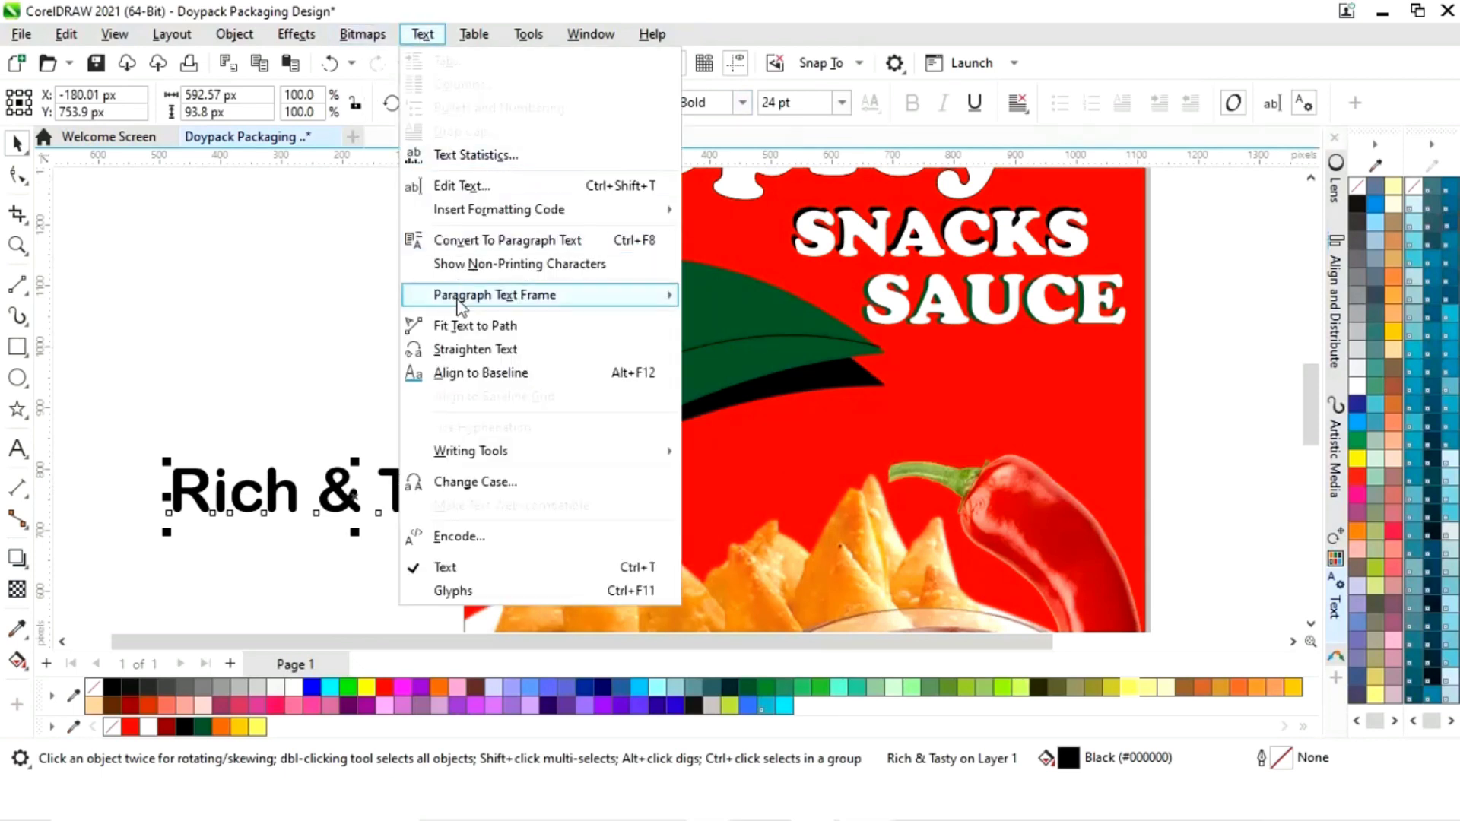
click(453, 327)
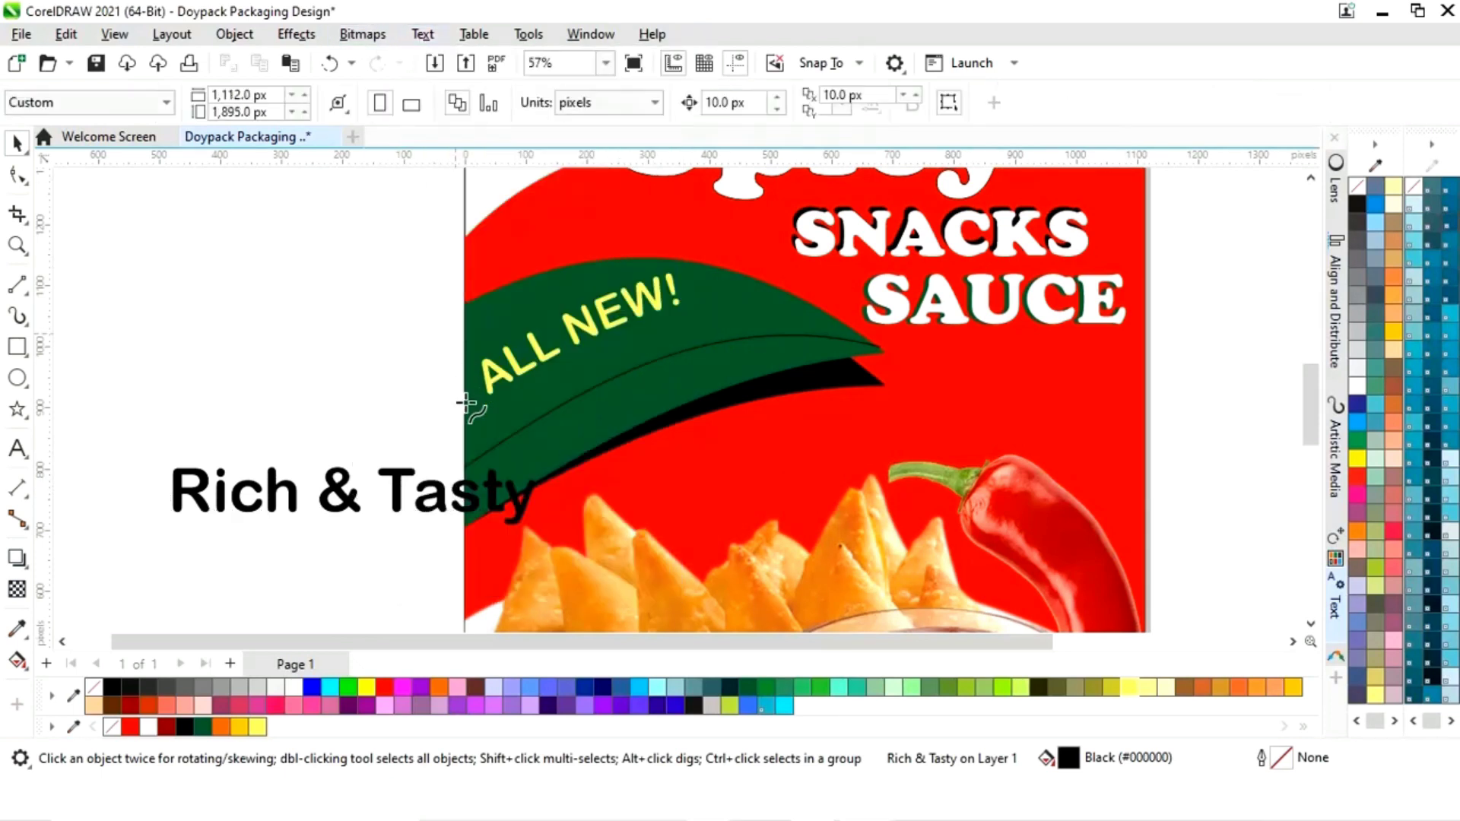
click(485, 472)
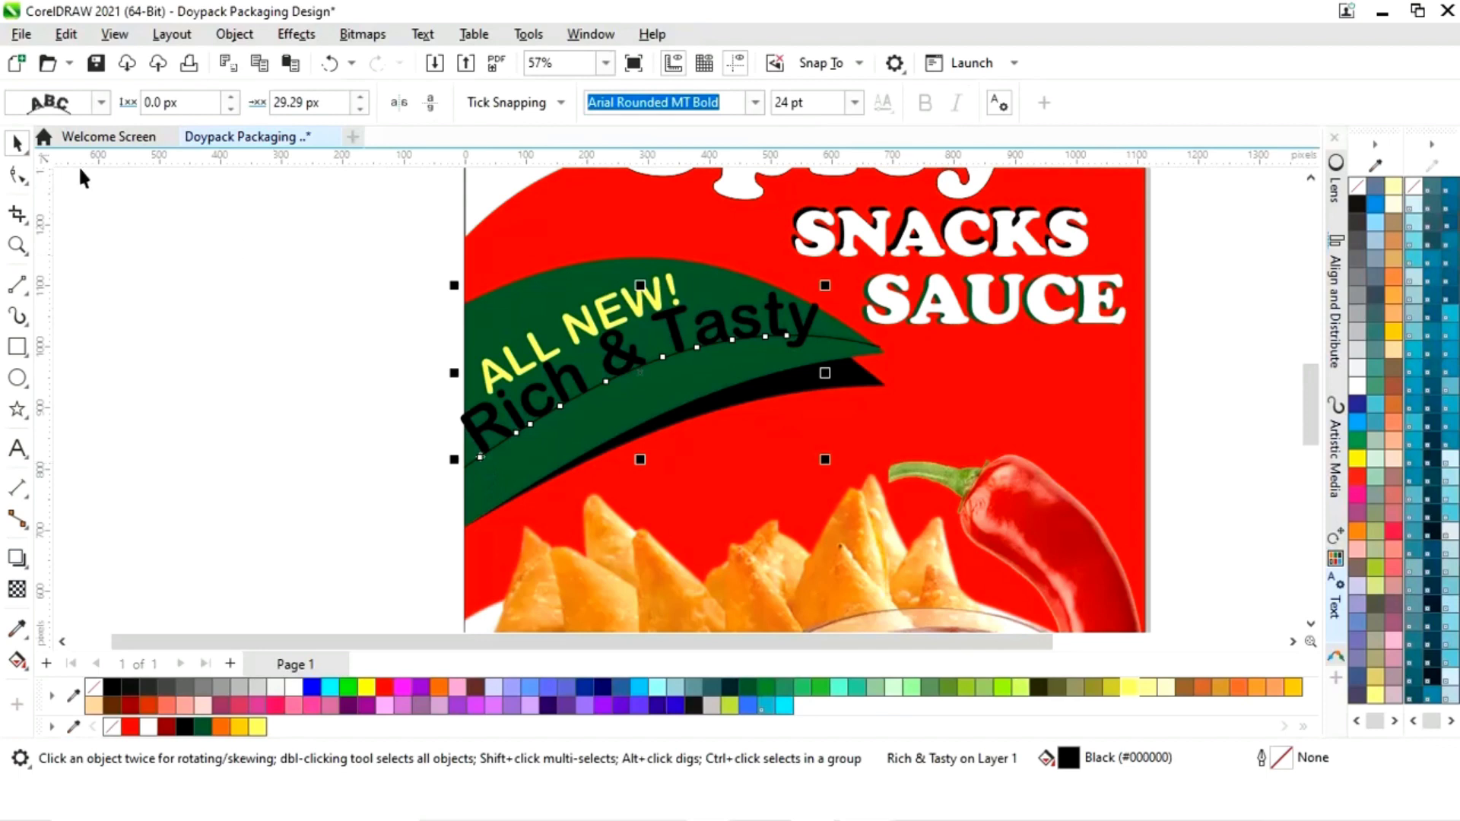
- Fill Rich & Tasty with white, shrink it to about 19.6 pt and shift it slightly right along the arc
click(295, 687)
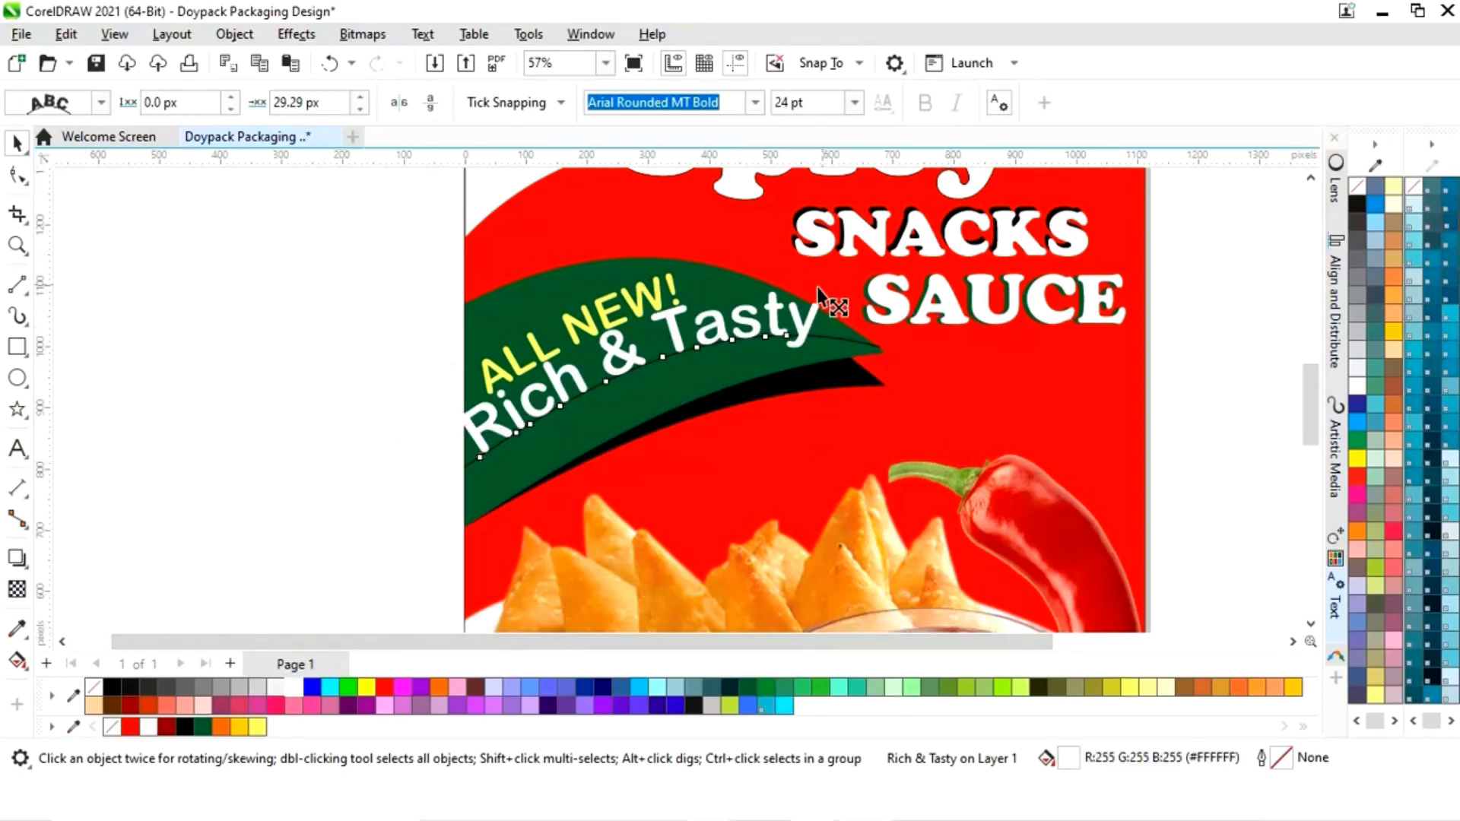
drag(817, 286, 755, 304)
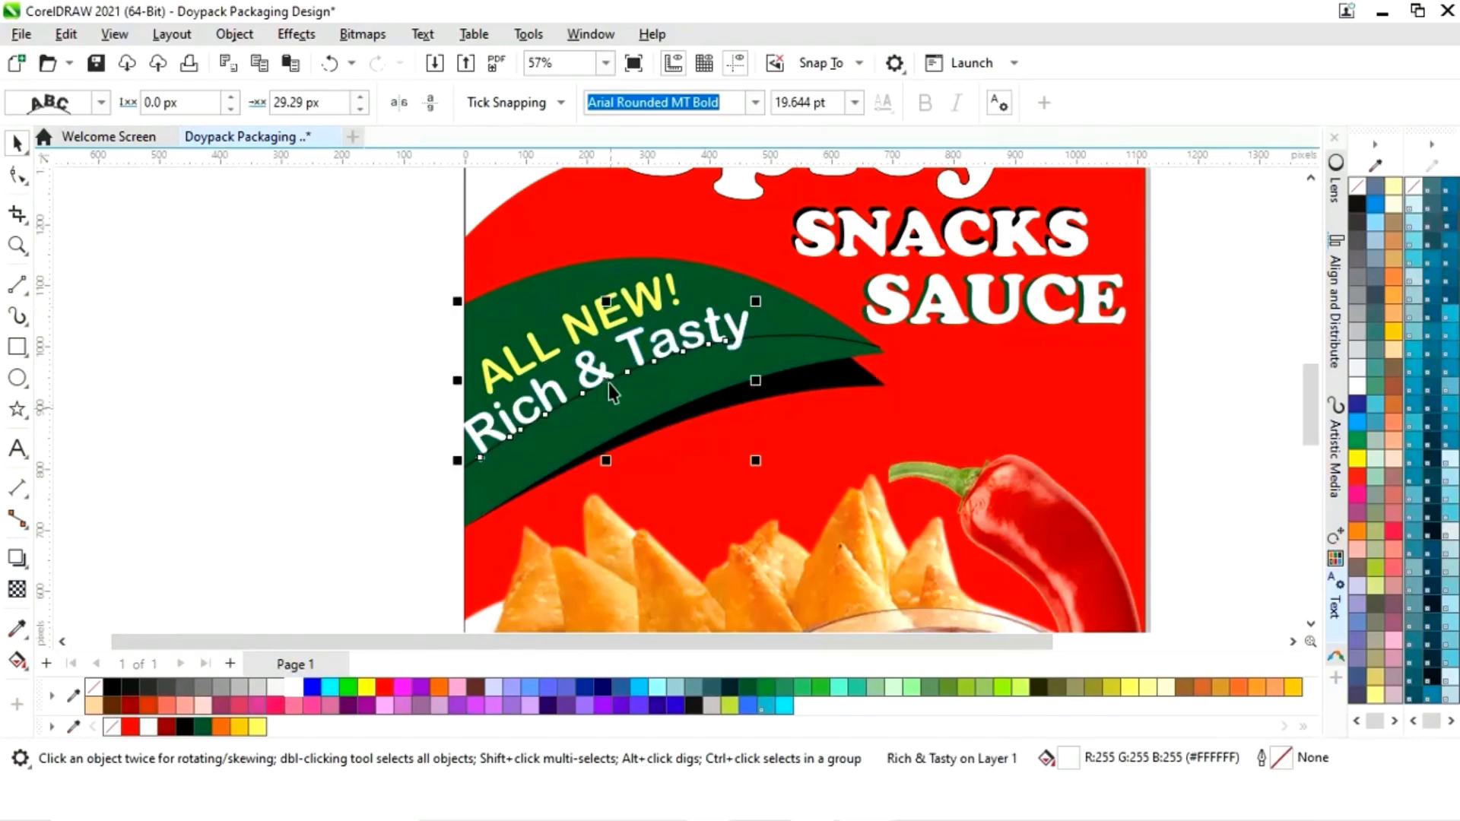
mouse_move(637, 354)
mouse_down()
mouse_move(666, 347)
mouse_move(649, 352)
mouse_up()
click(385, 454)
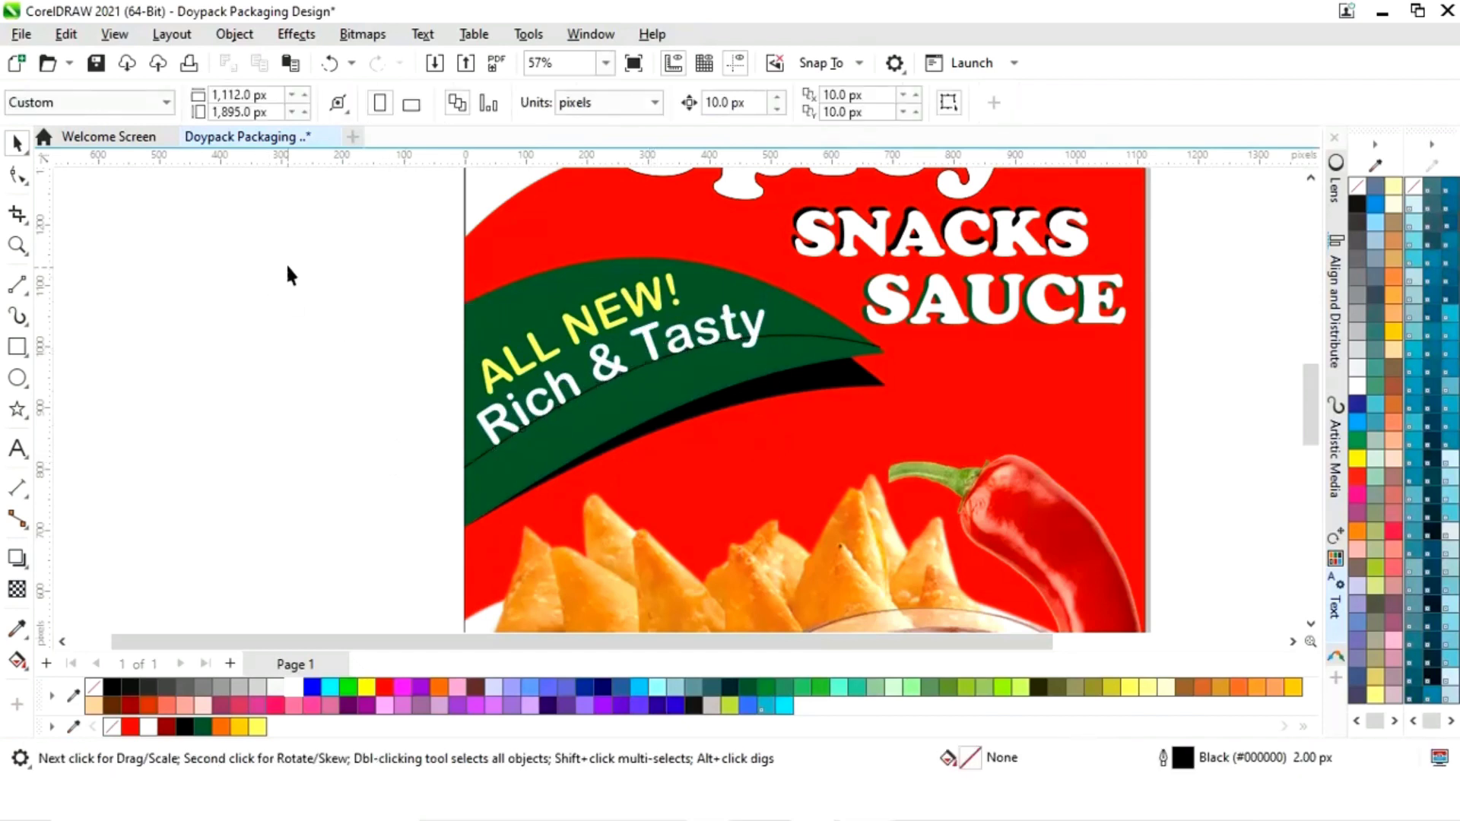
- Remove the guide arc beneath Rich & Tasty while keeping the curved text on the green banner
click(29, 180)
click(862, 341)
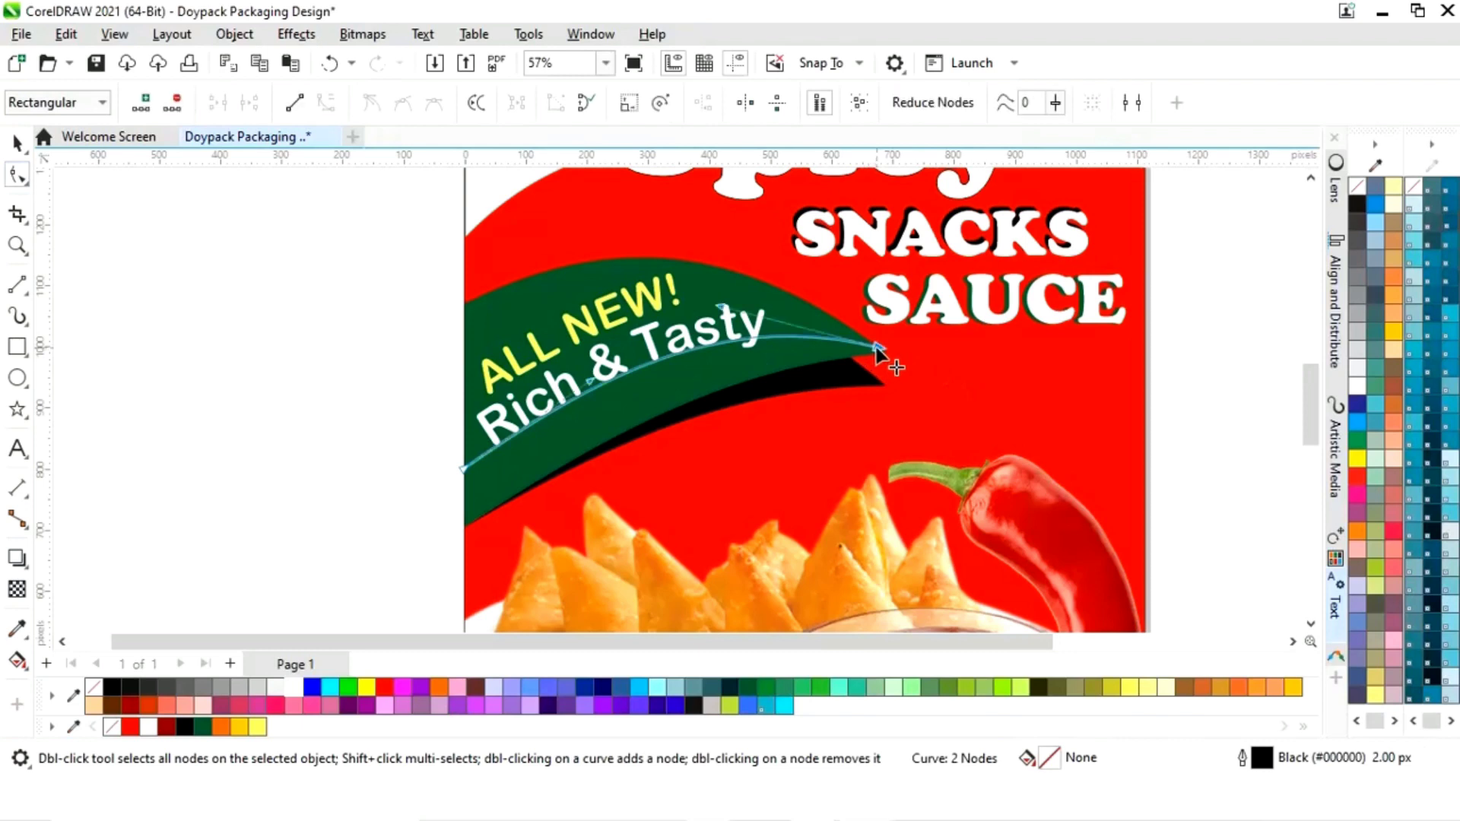
key(Escape)
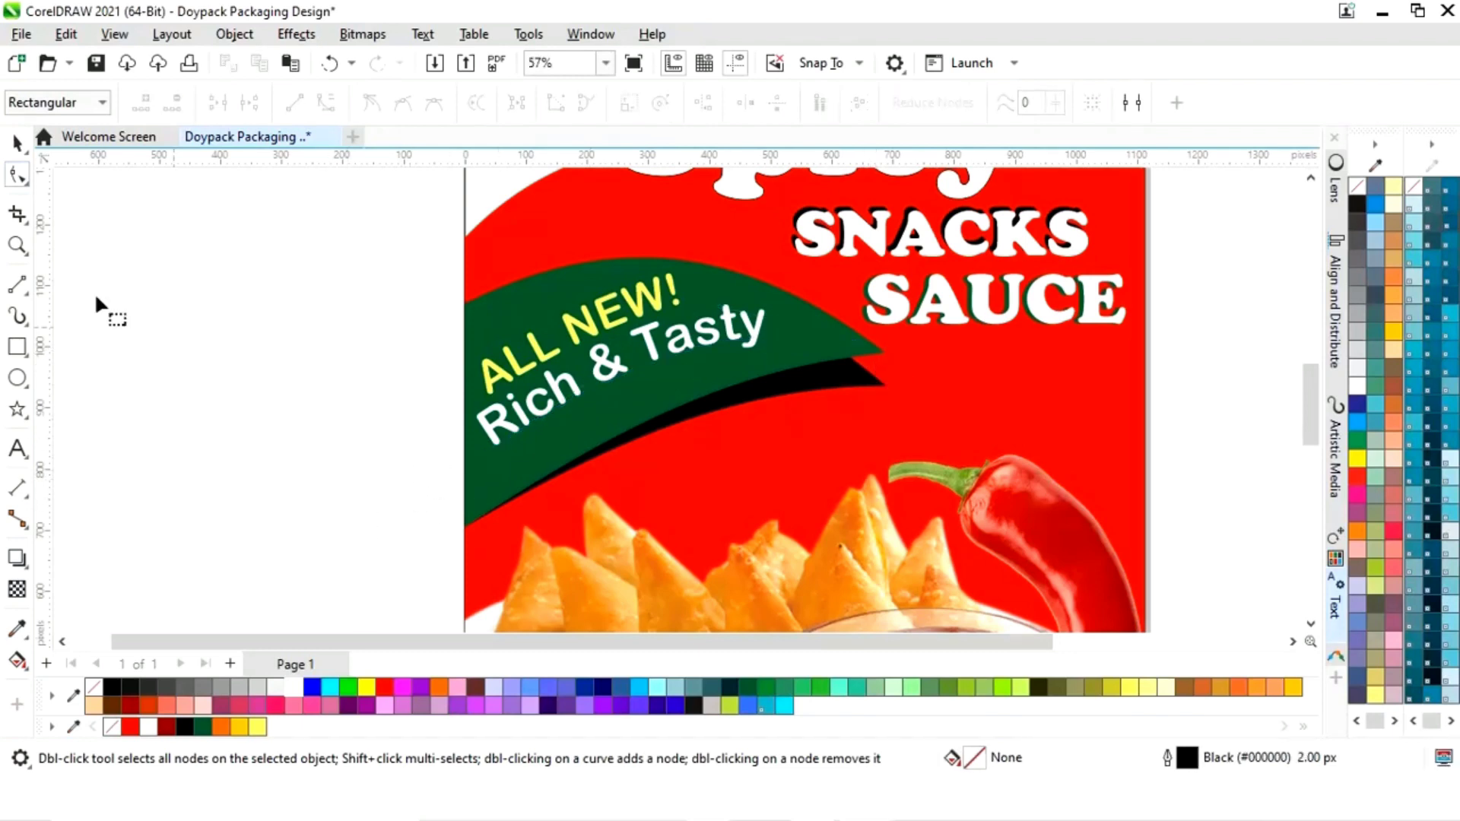
- Shift ALL NEW! and Rich & Tasty together slightly right and down on the green banner
click(17, 142)
click(609, 321)
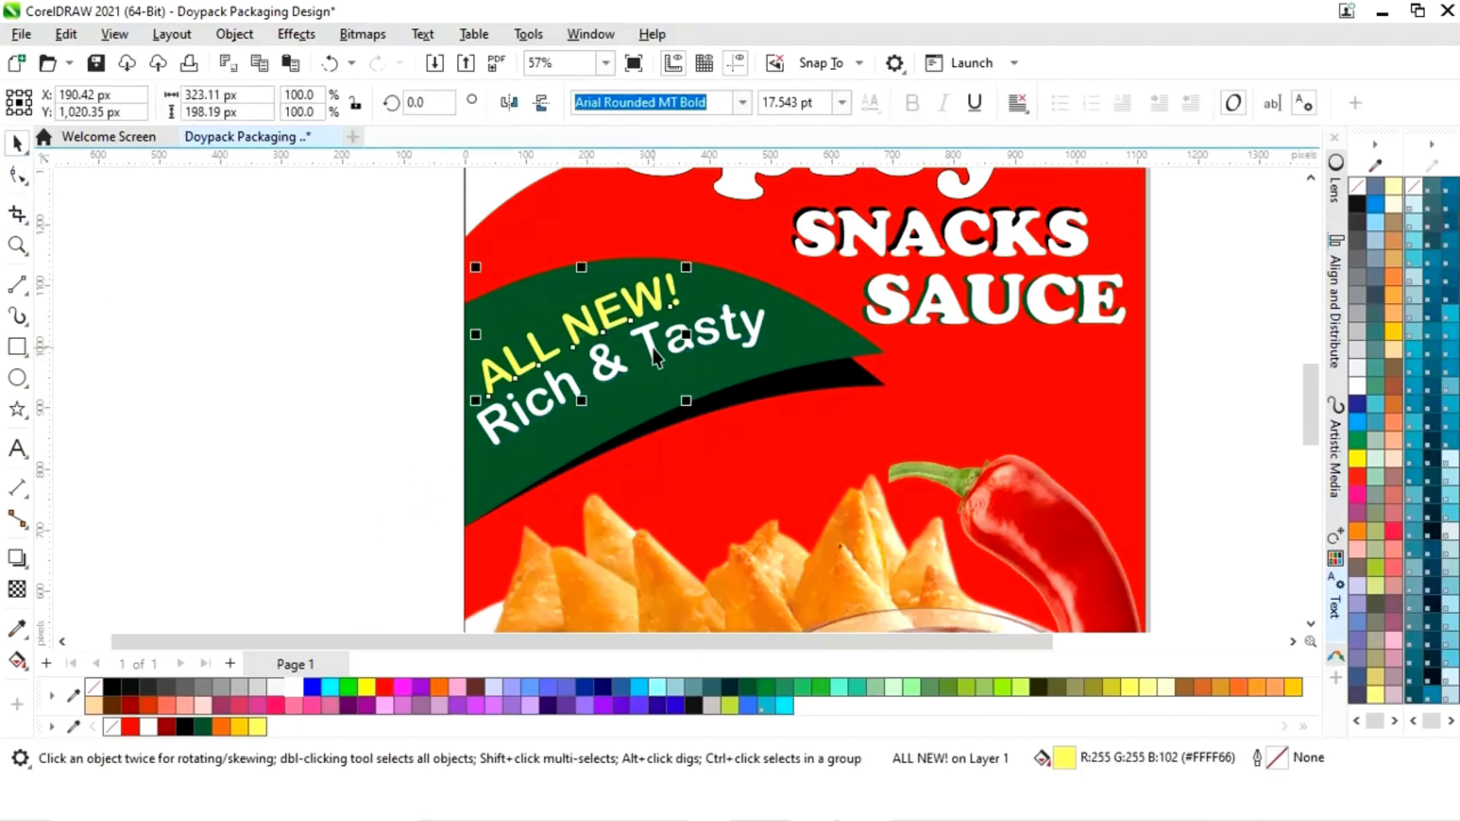
shift+click(656, 346)
drag(656, 347, 660, 349)
click(283, 449)
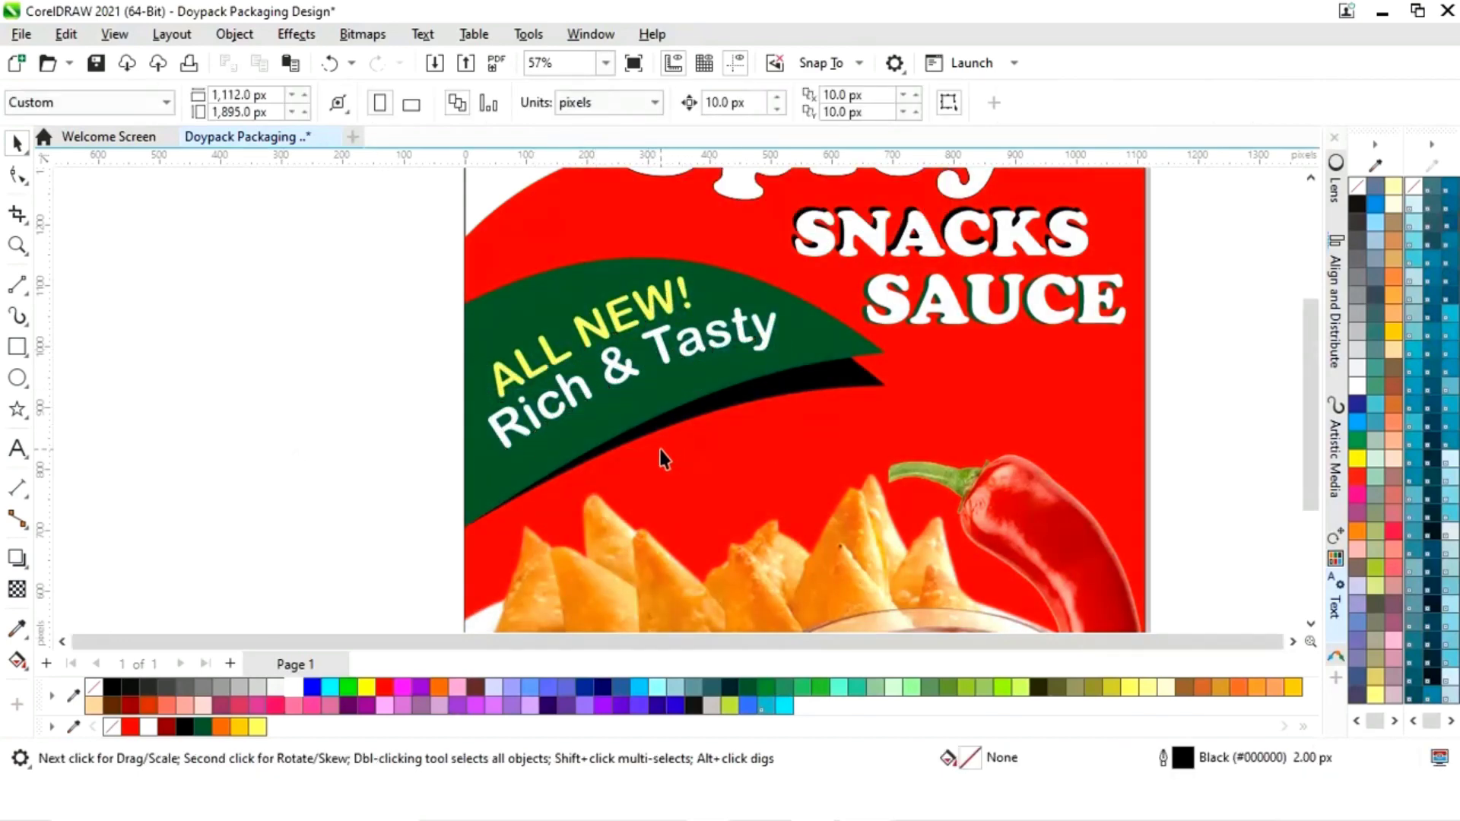
- Add the text 100% beside the ribbon badge and set its font to Arial Rounded MT Bold
key(shift+F4)
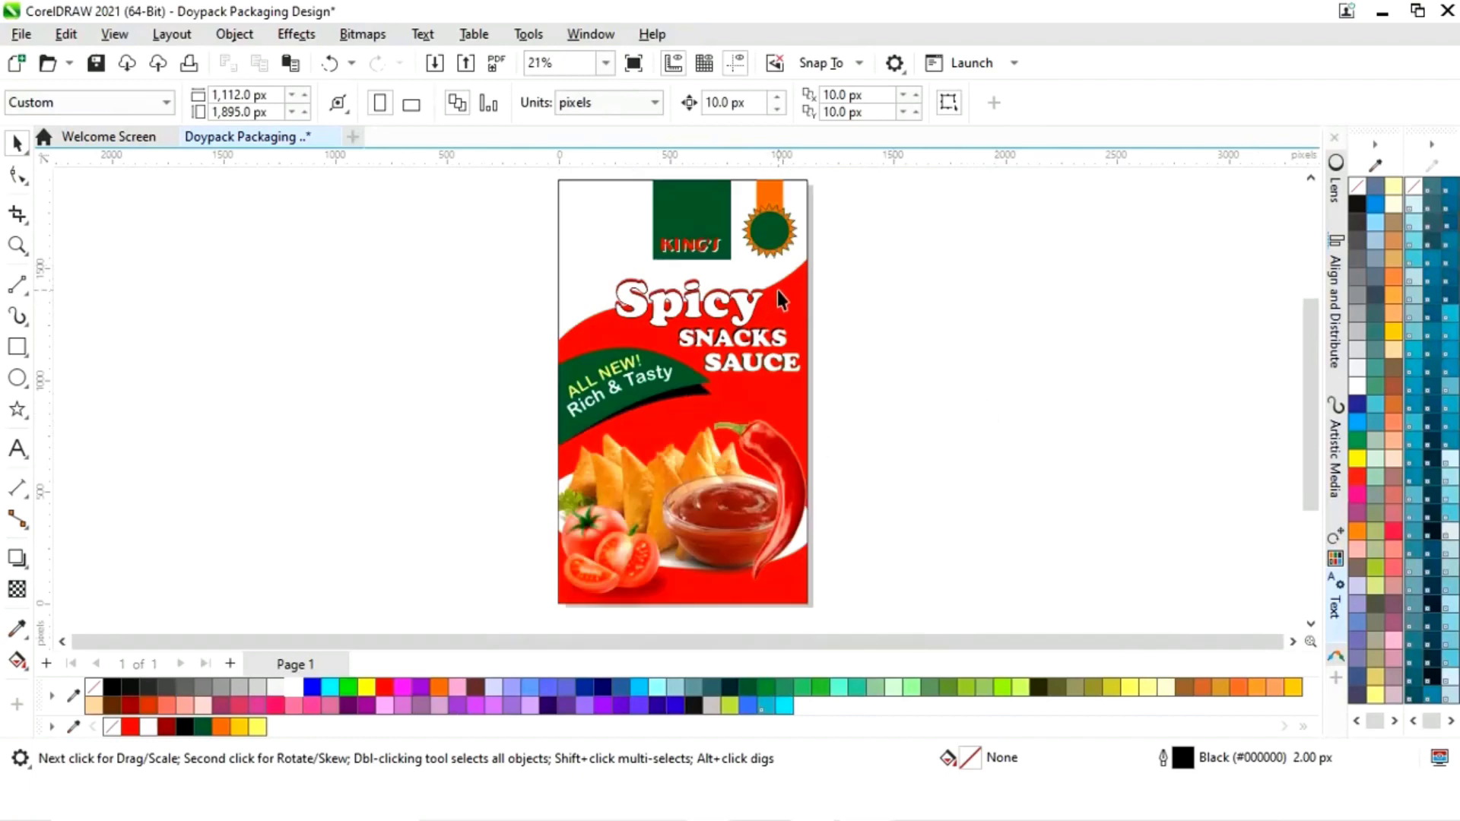
key(z)
drag(736, 200, 820, 276)
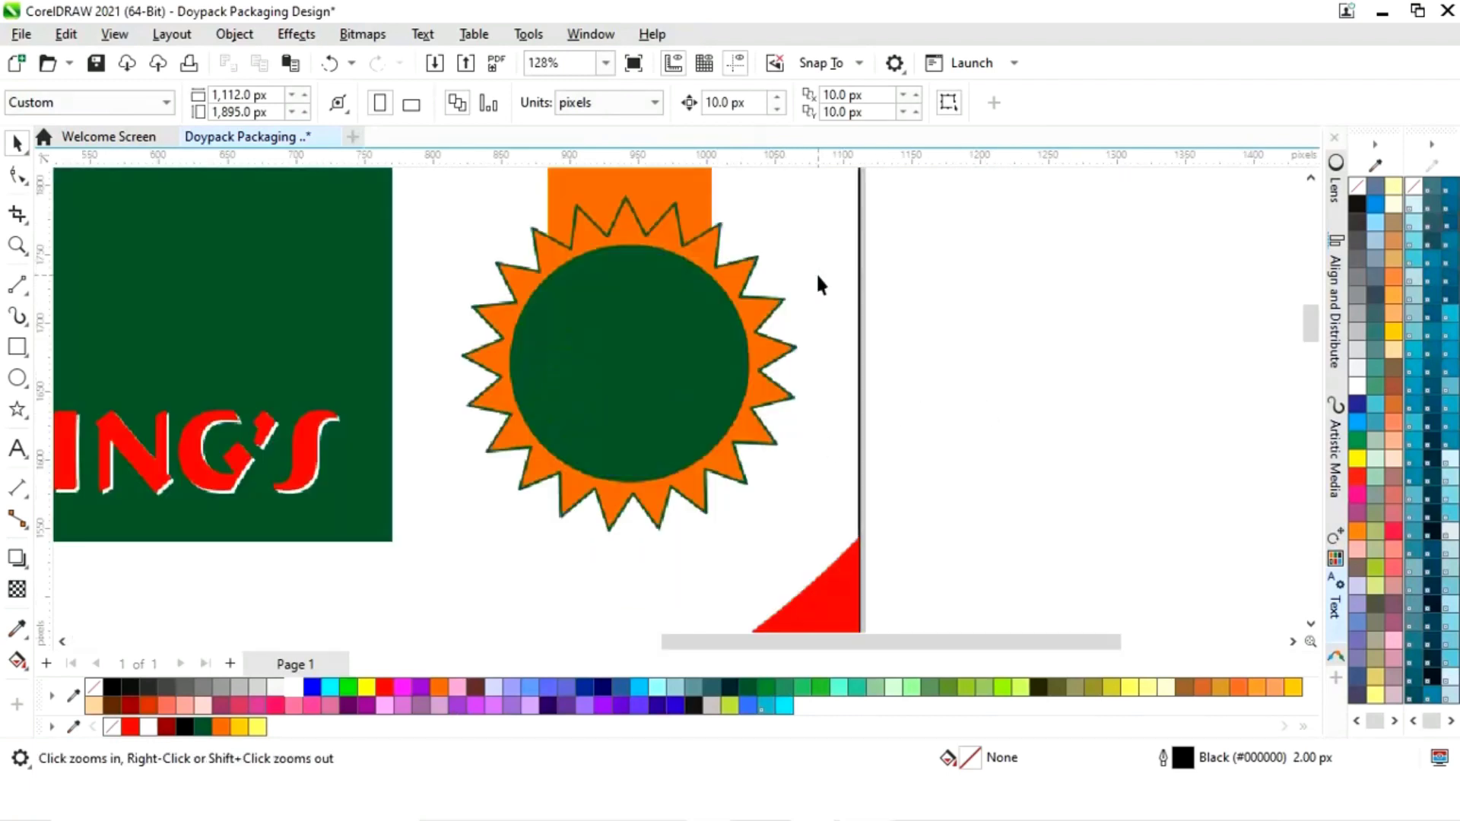
click(17, 448)
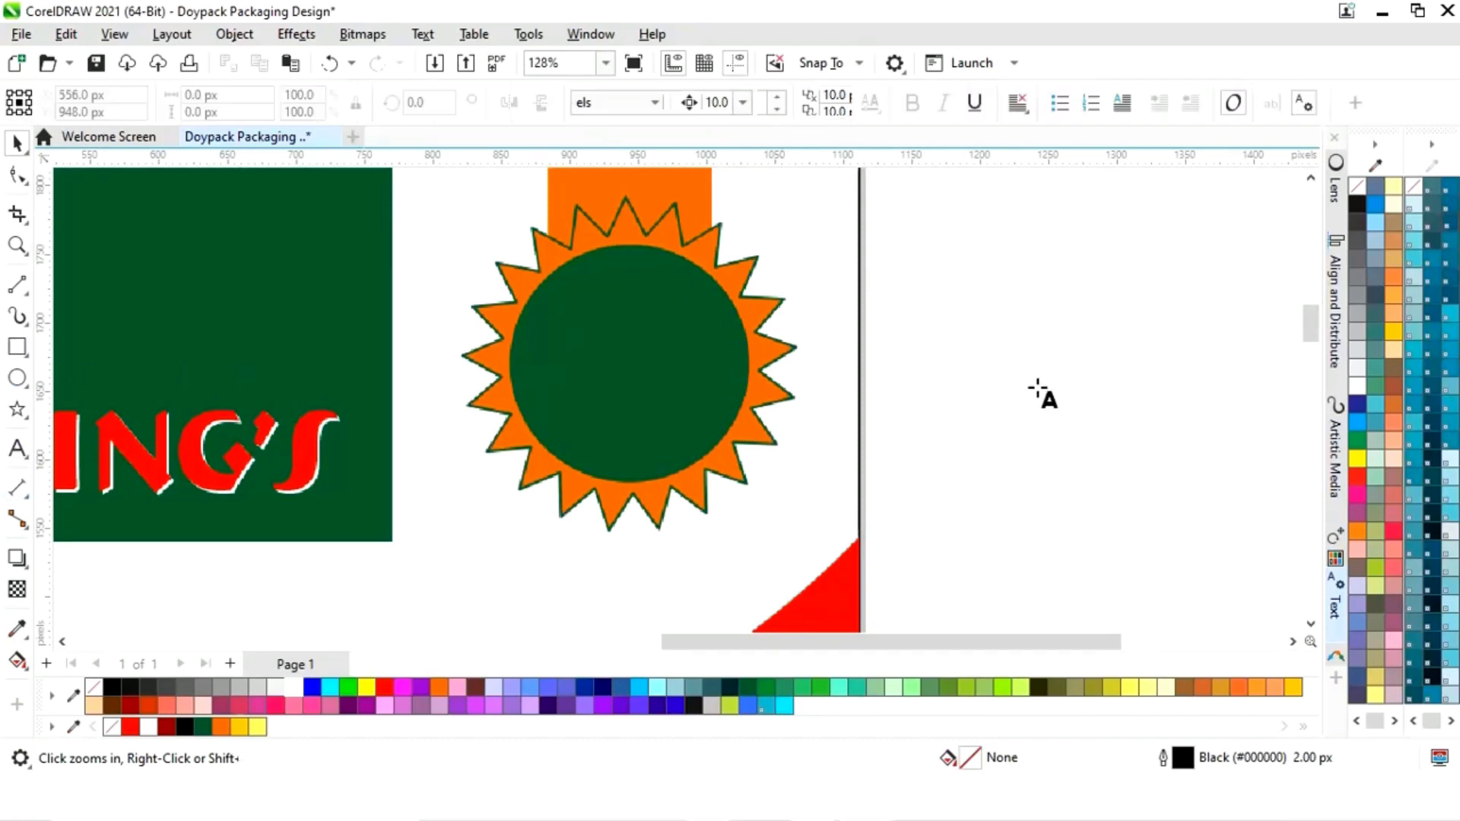
click(956, 396)
text(100)
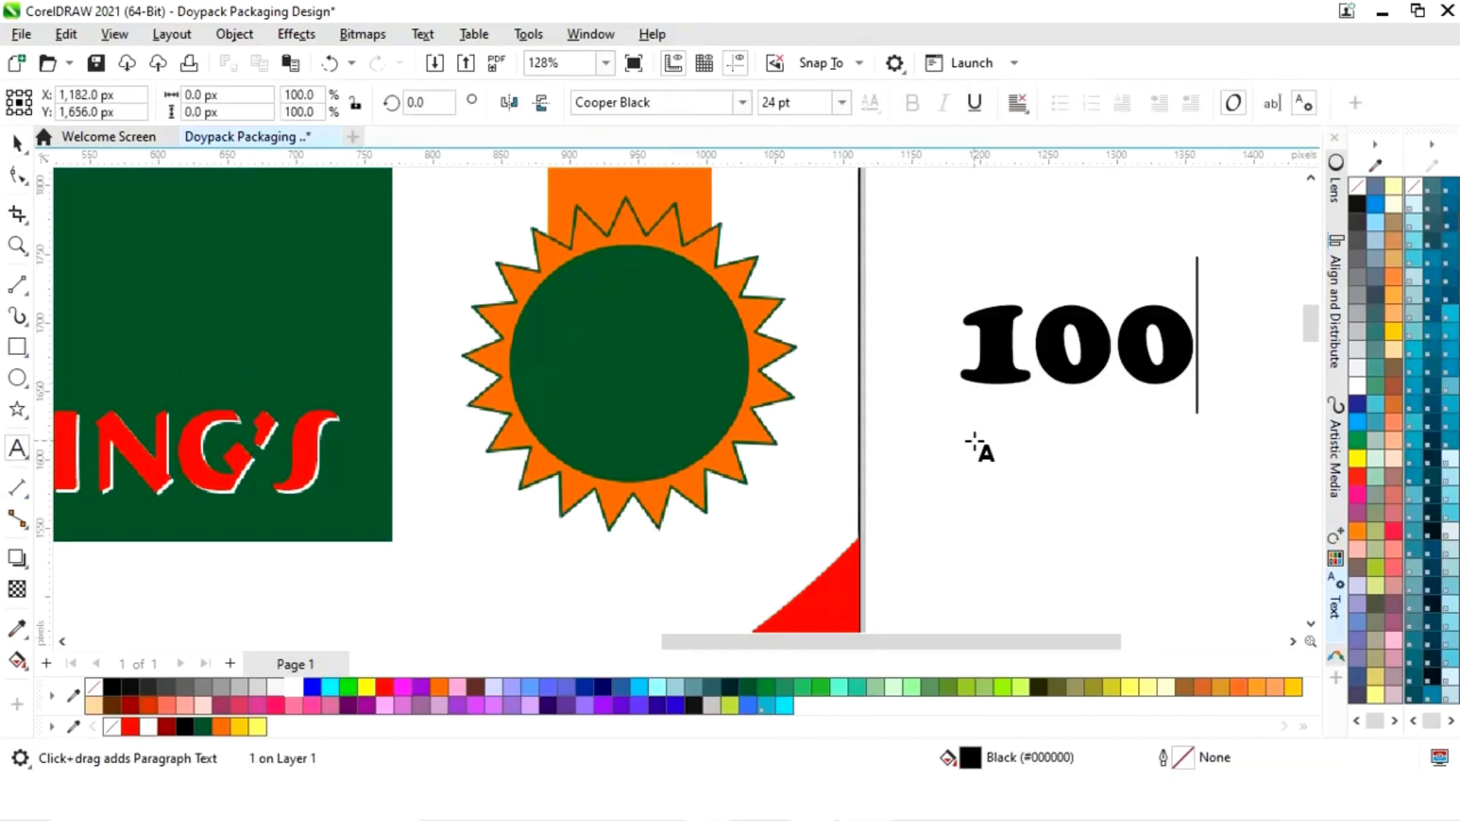
text(%)
key(Escape)
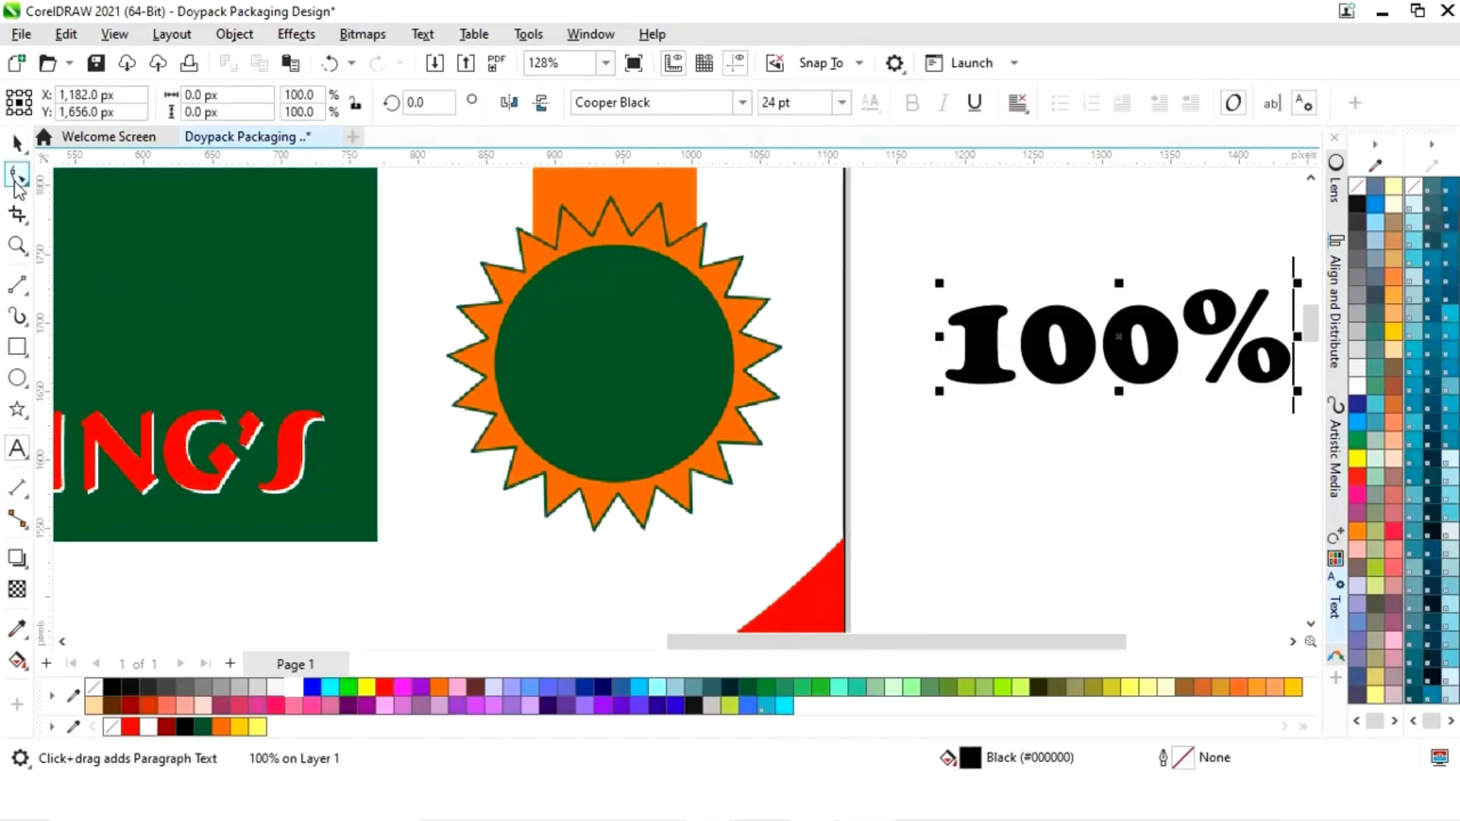
click(17, 143)
click(738, 104)
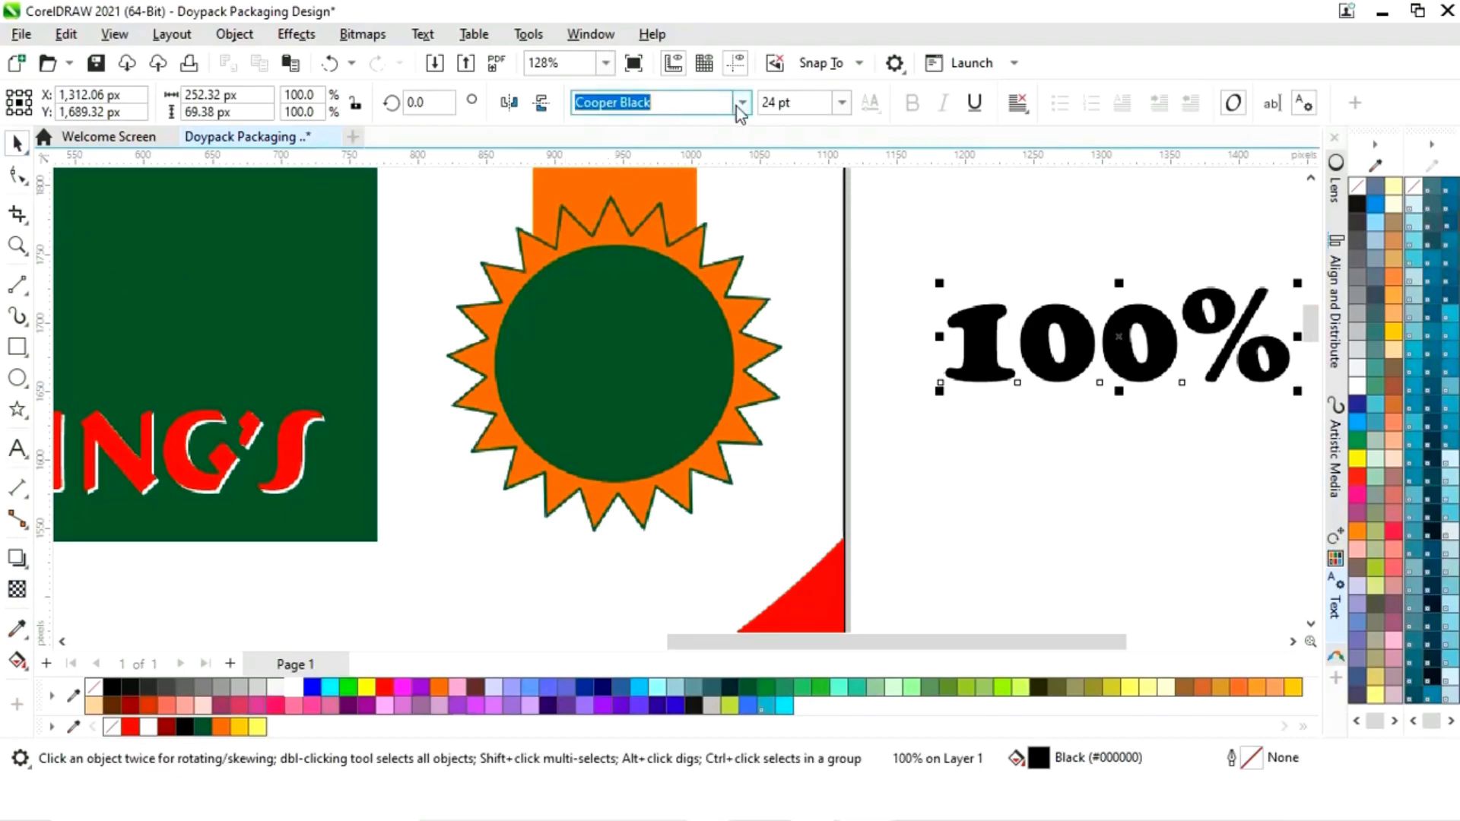
click(739, 170)
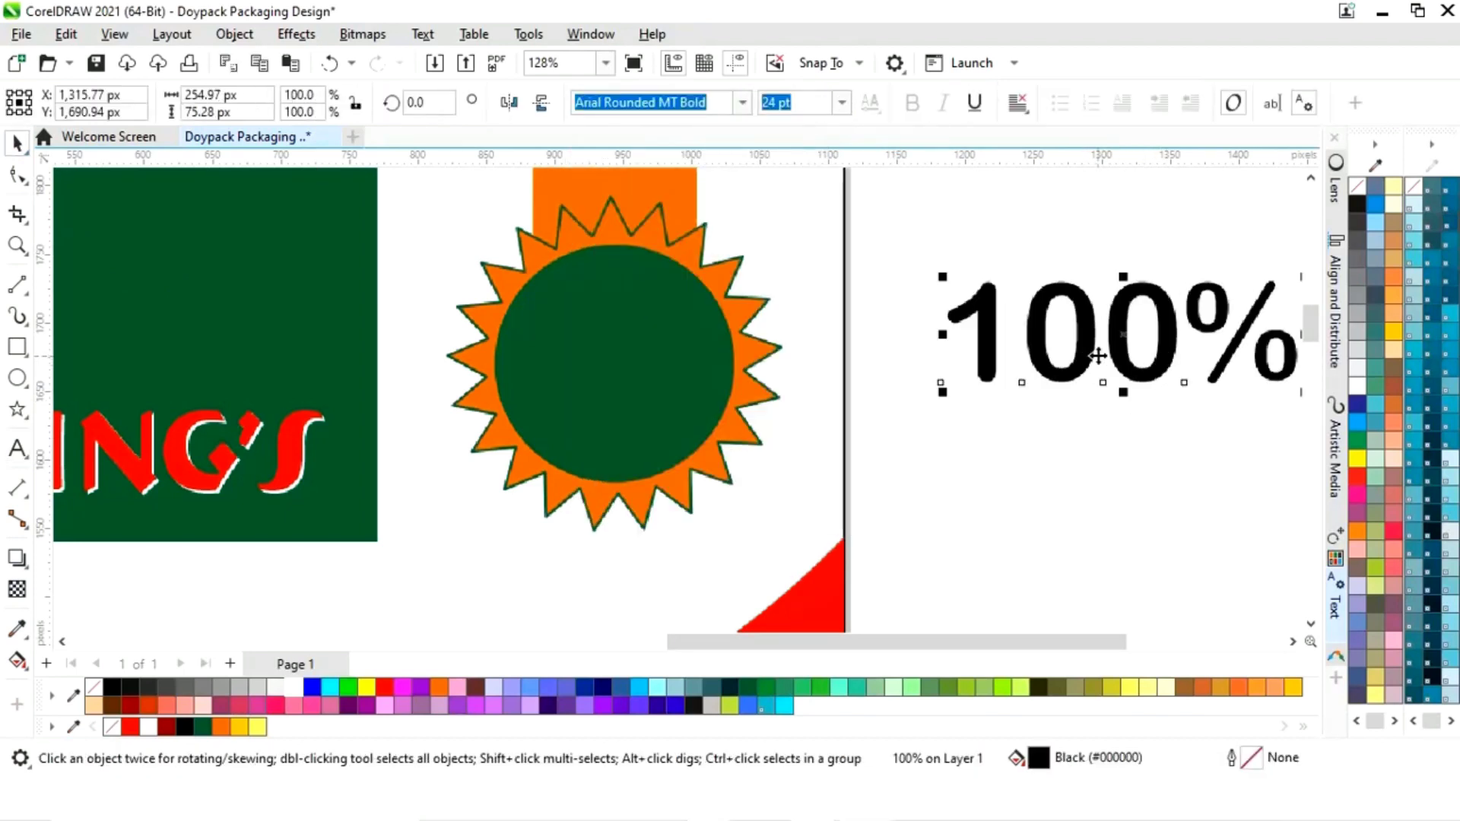
- Place 100% in the upper part of the badge's green circle, shrink it to about 10.1 pt and fill it with white
drag(1136, 346, 695, 388)
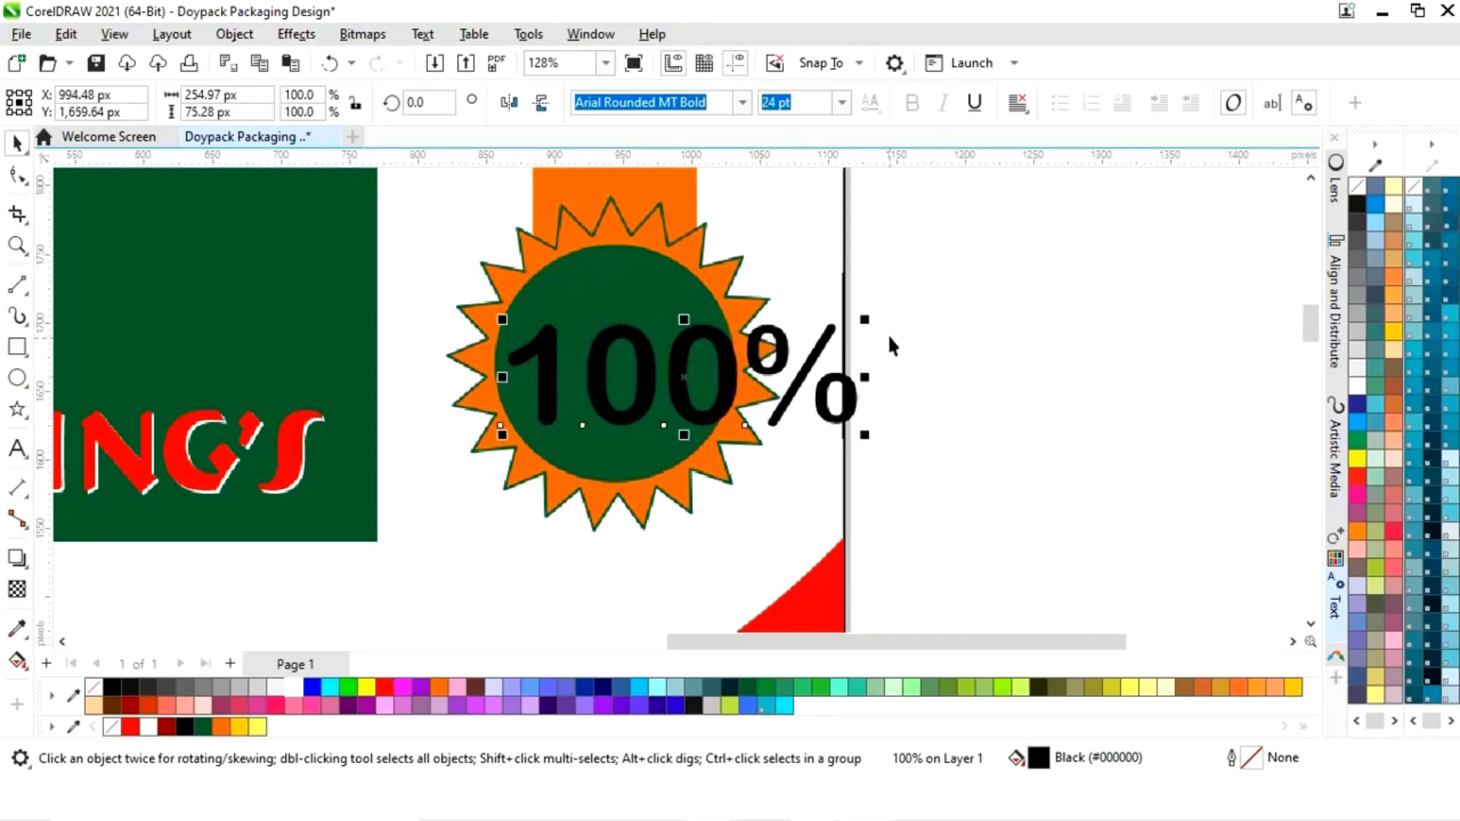
drag(867, 327, 671, 376)
drag(586, 408, 616, 327)
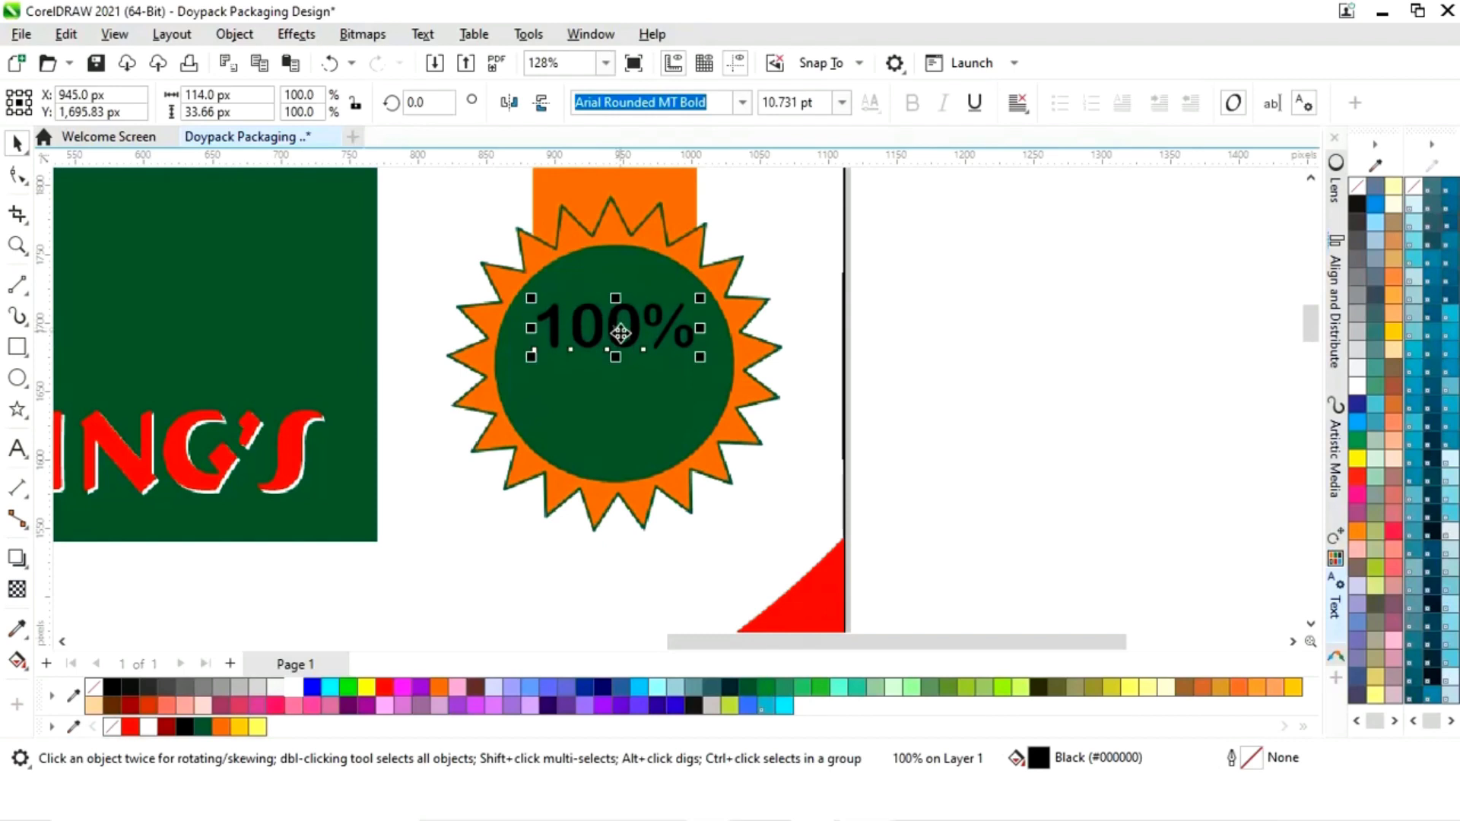
click(294, 688)
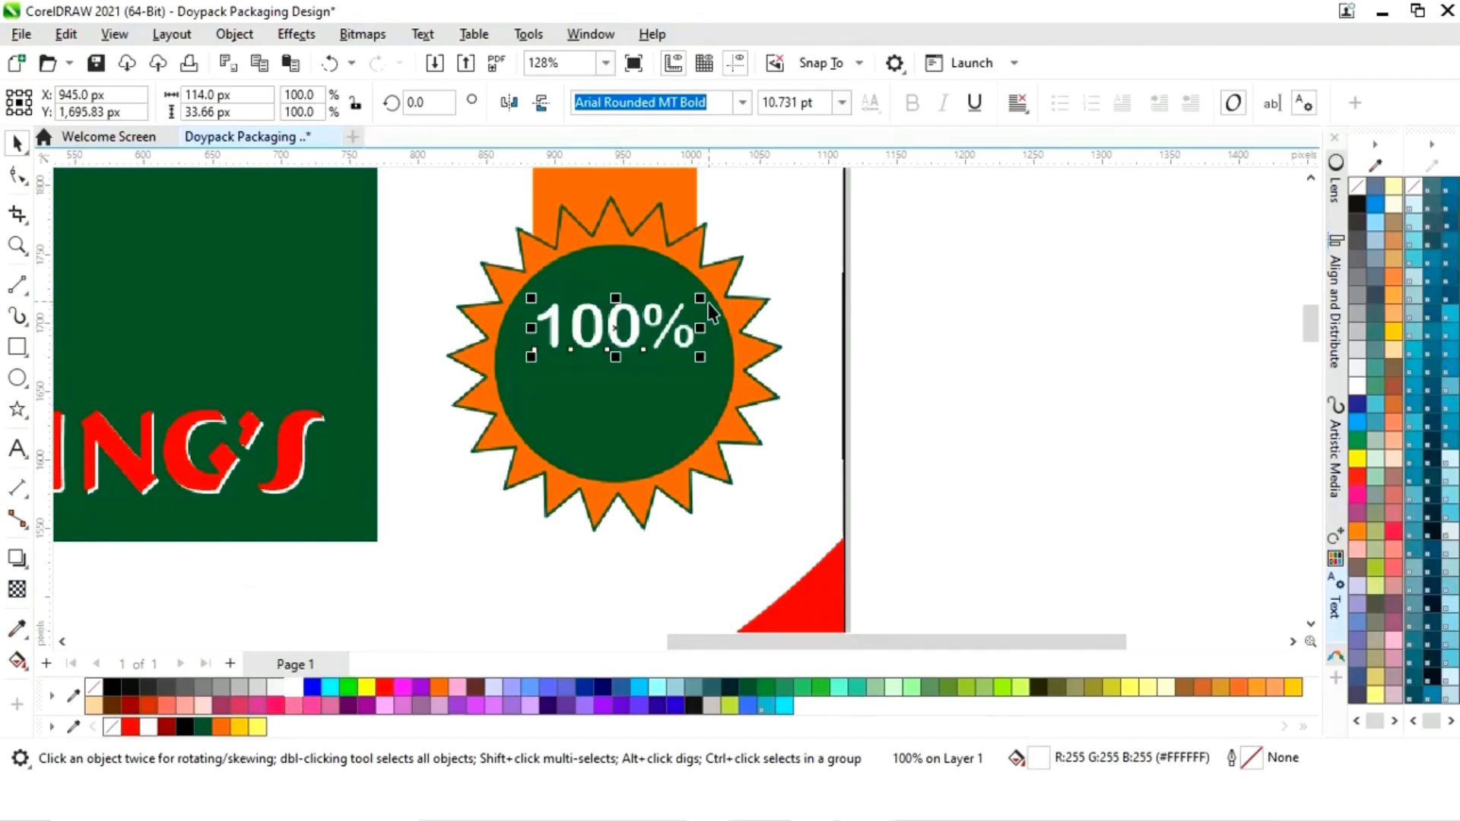
drag(700, 298, 691, 301)
drag(617, 335, 630, 326)
scroll(697, 341, down, 1)
click(906, 352)
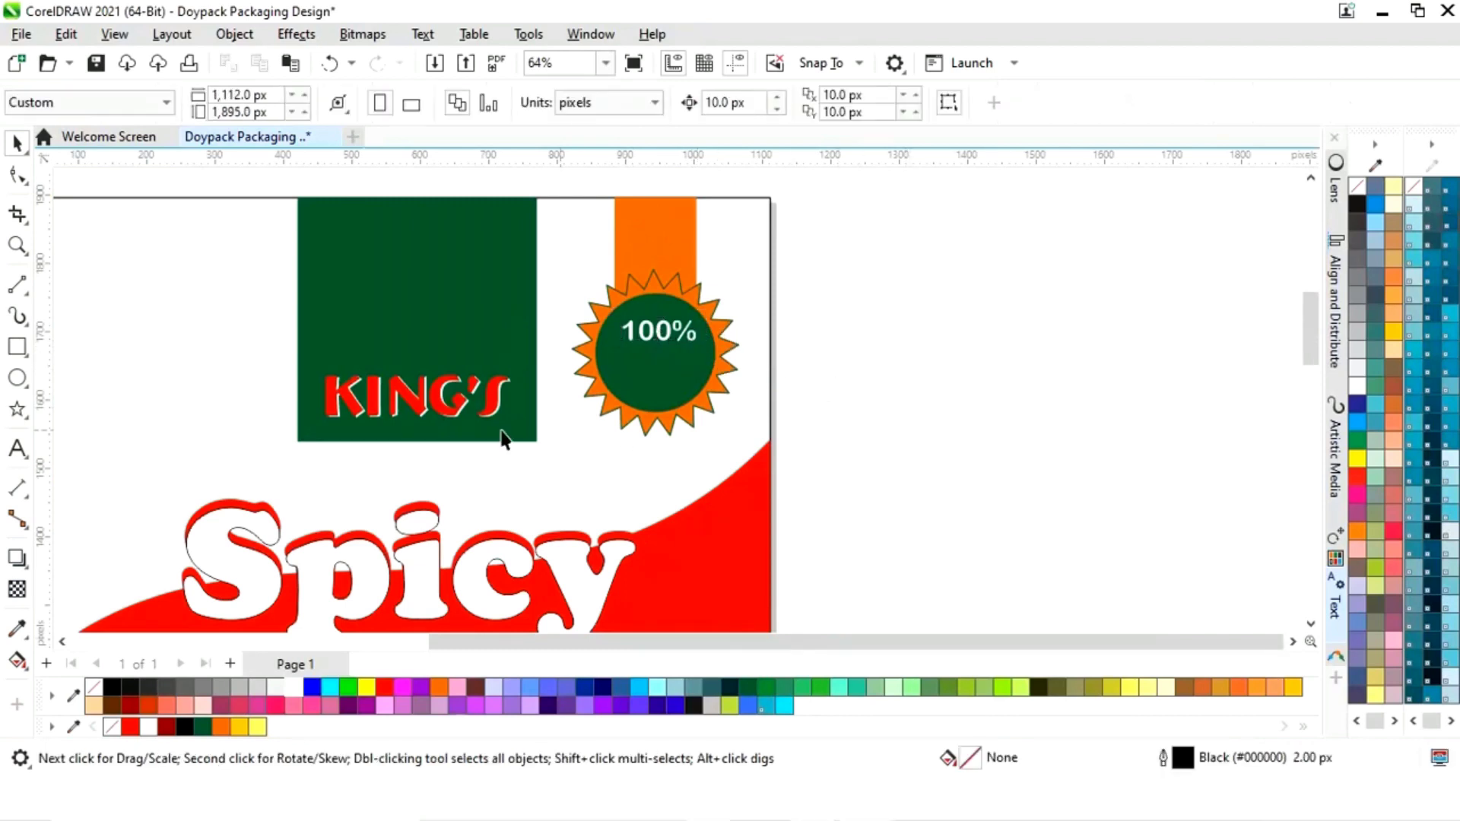
- Add the text Pure in Arial Rounded MT Bold, shrink it to about 9.7 pt, fill it with white and place it under 100%
click(16, 450)
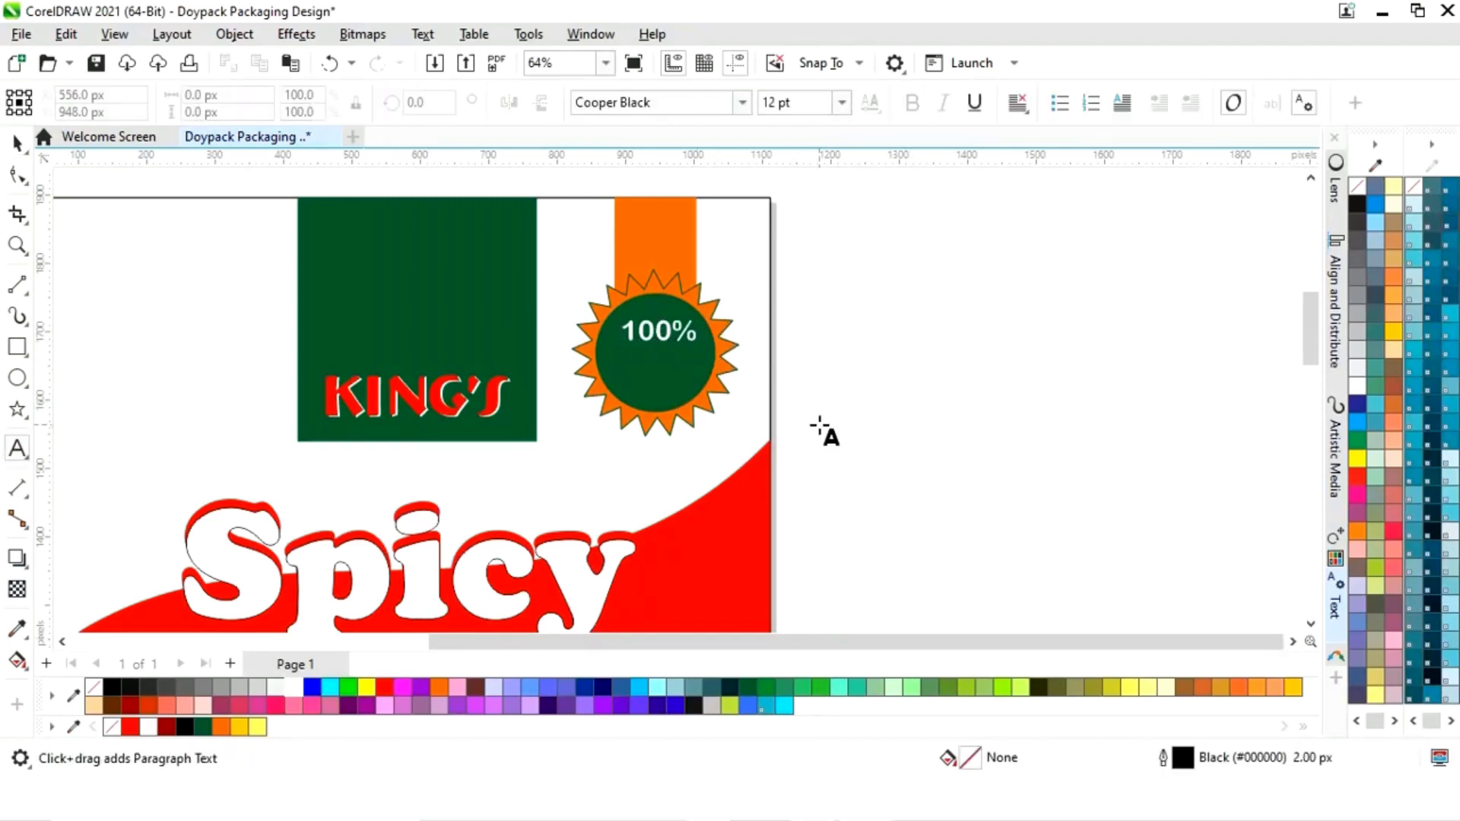
click(823, 430)
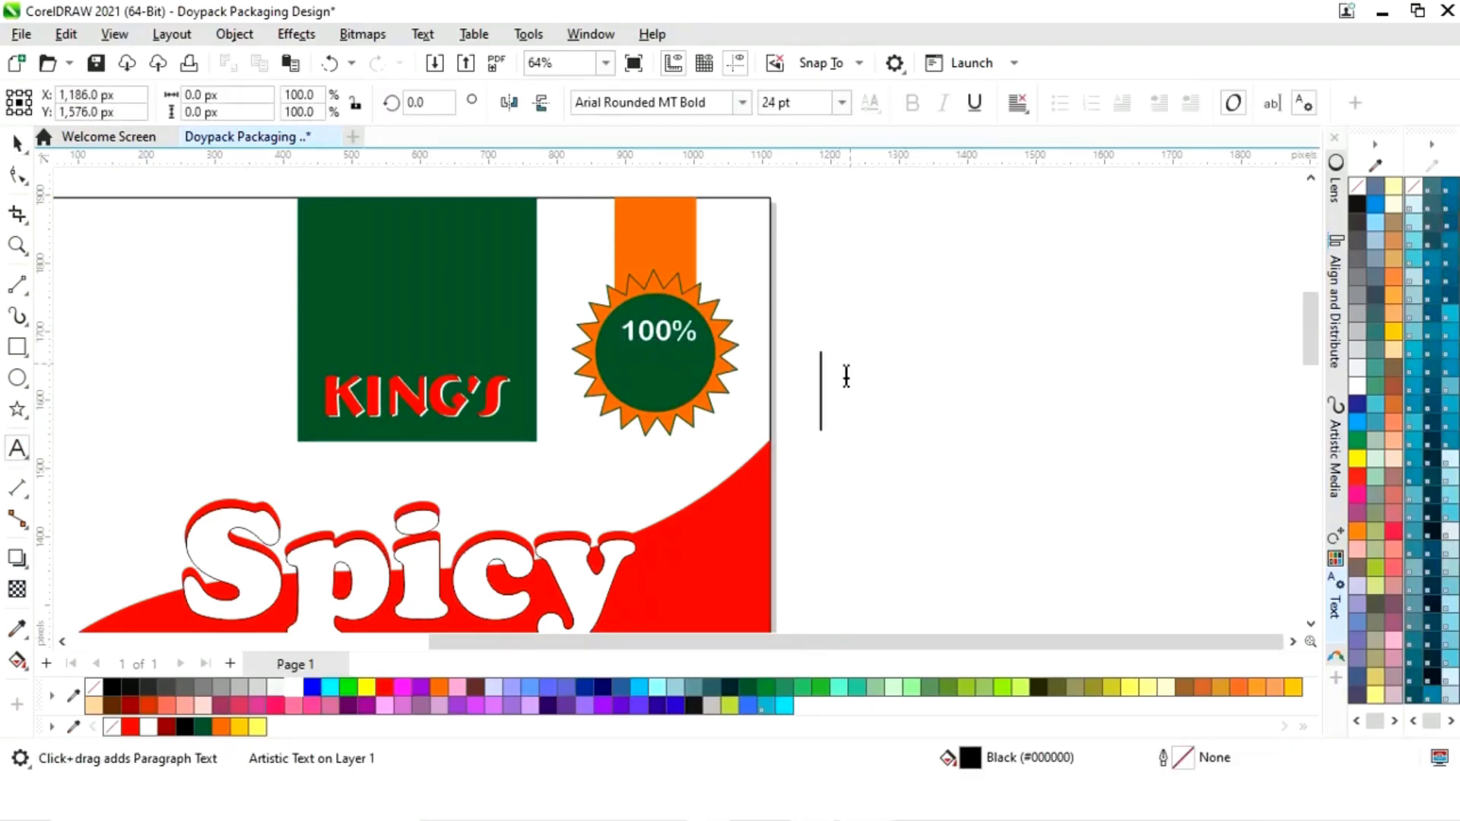
text(Pure)
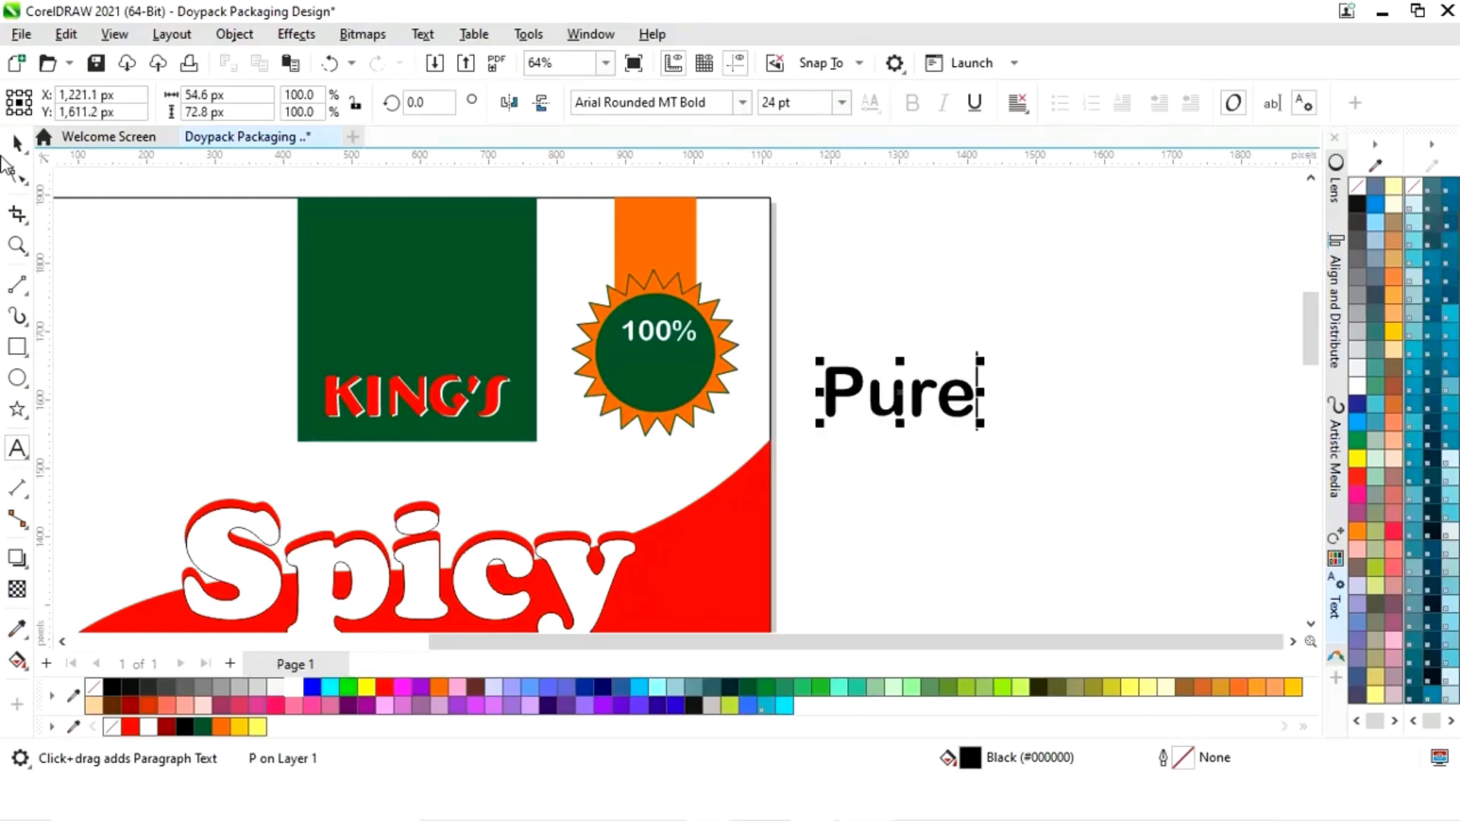
key(ctrl+space)
drag(982, 360, 654, 358)
click(274, 687)
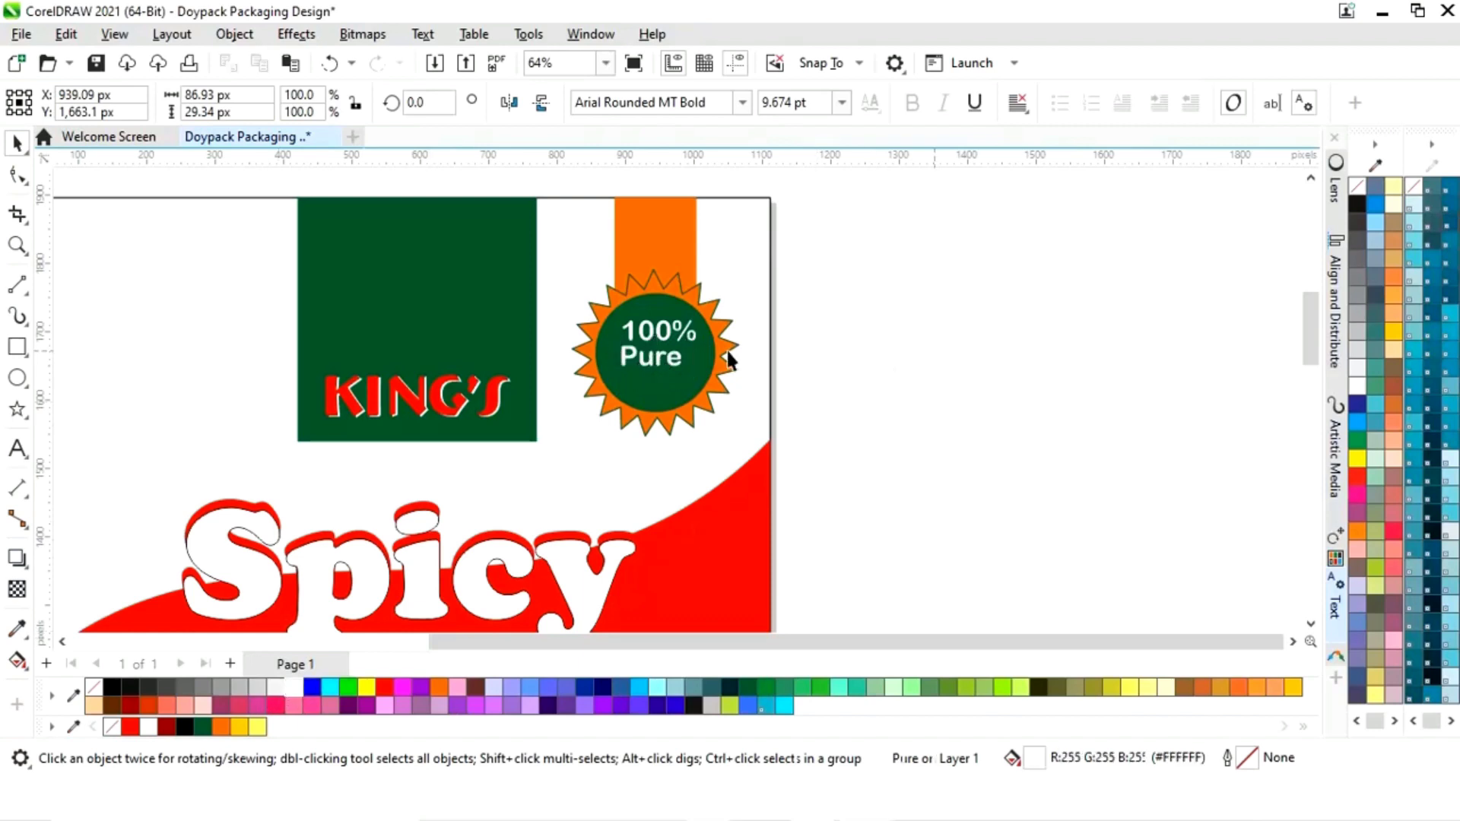
key(Escape)
- Enlarge the 100% text on the badge slightly to about 10.8 pt
click(677, 339)
click(677, 330)
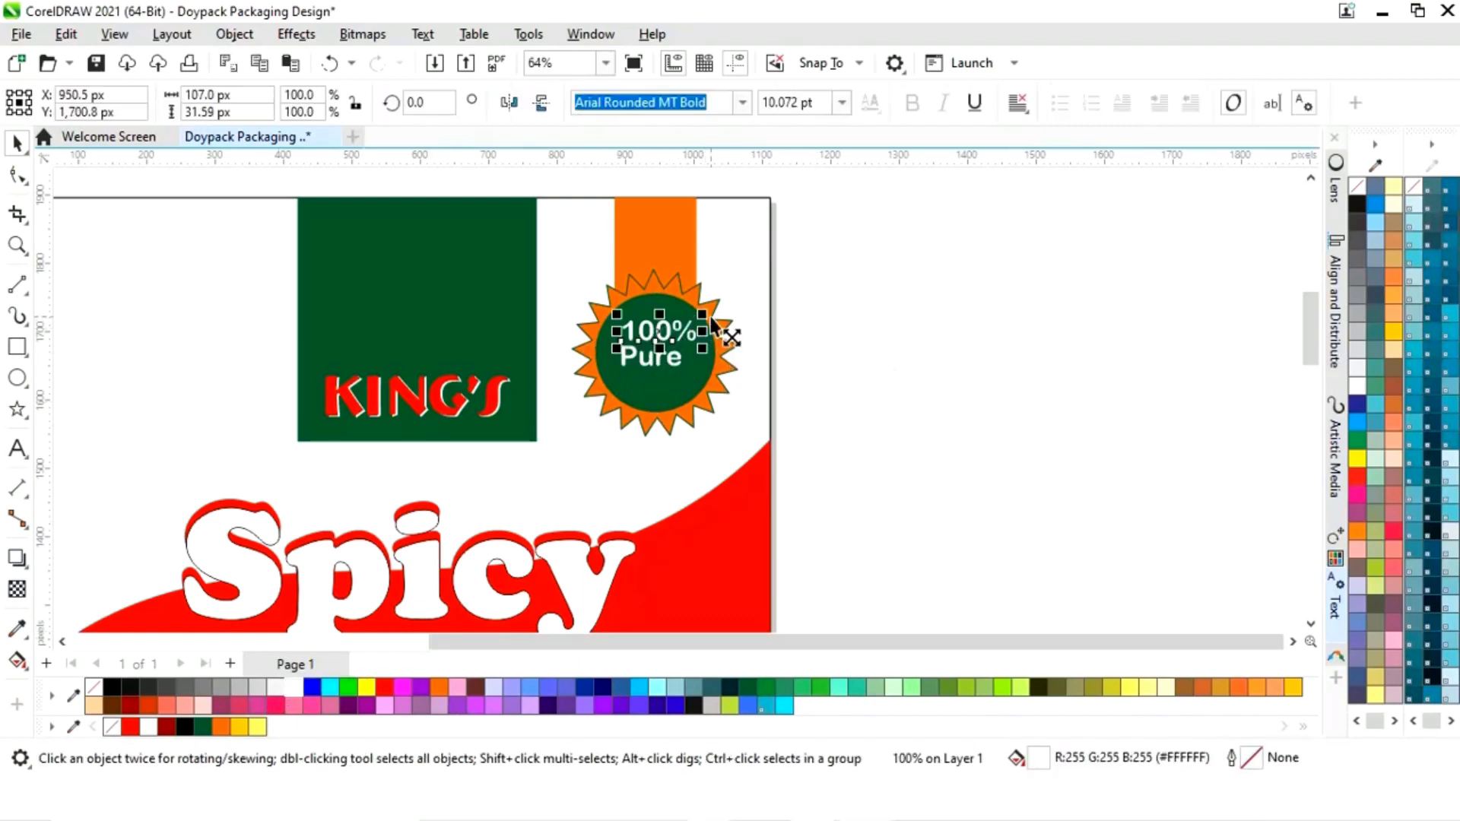
drag(712, 320, 719, 318)
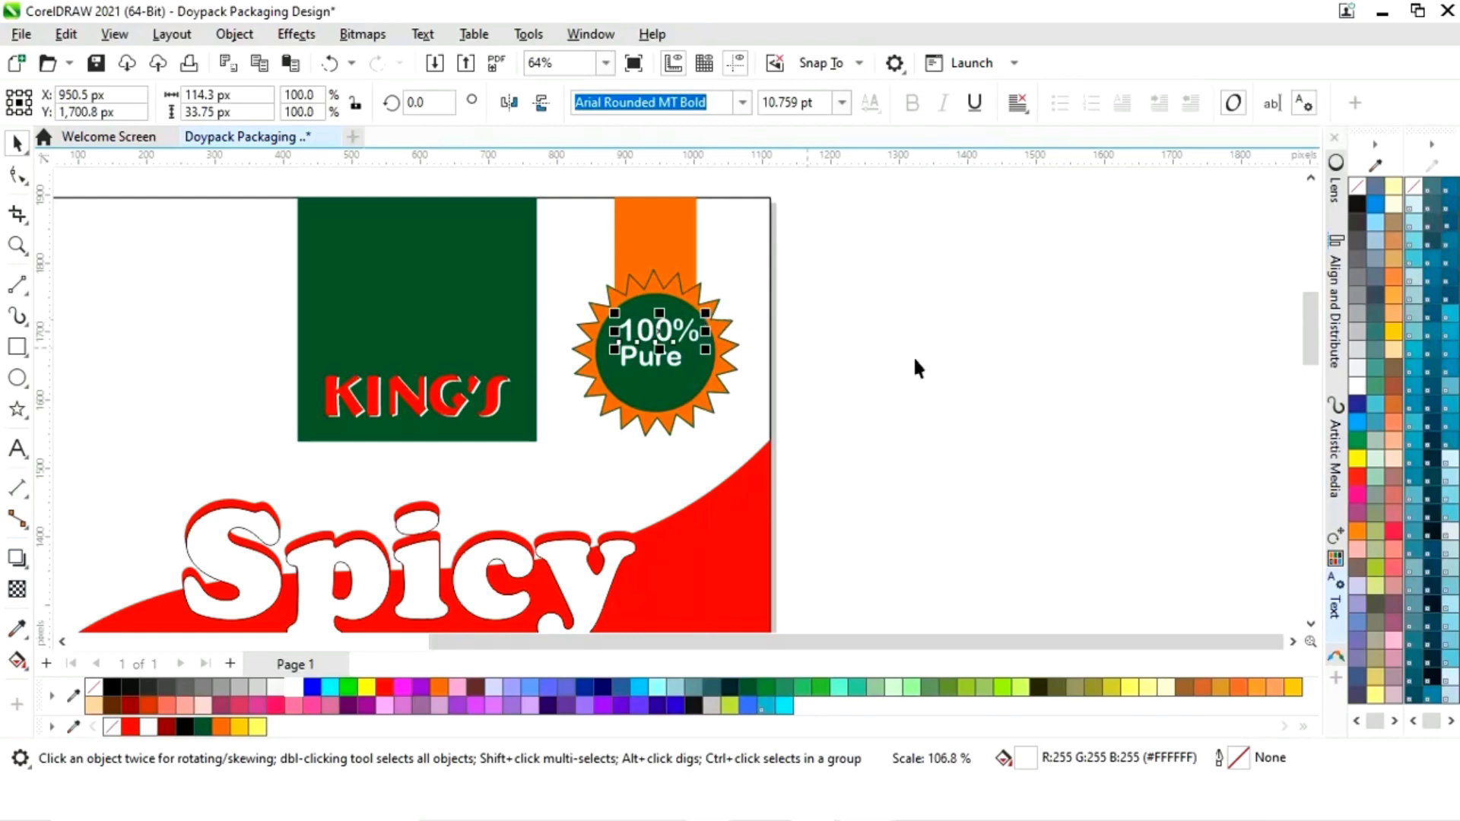
click(913, 355)
- Add the text Tomatoes and Chillies in Cooper Black beside the page
click(17, 449)
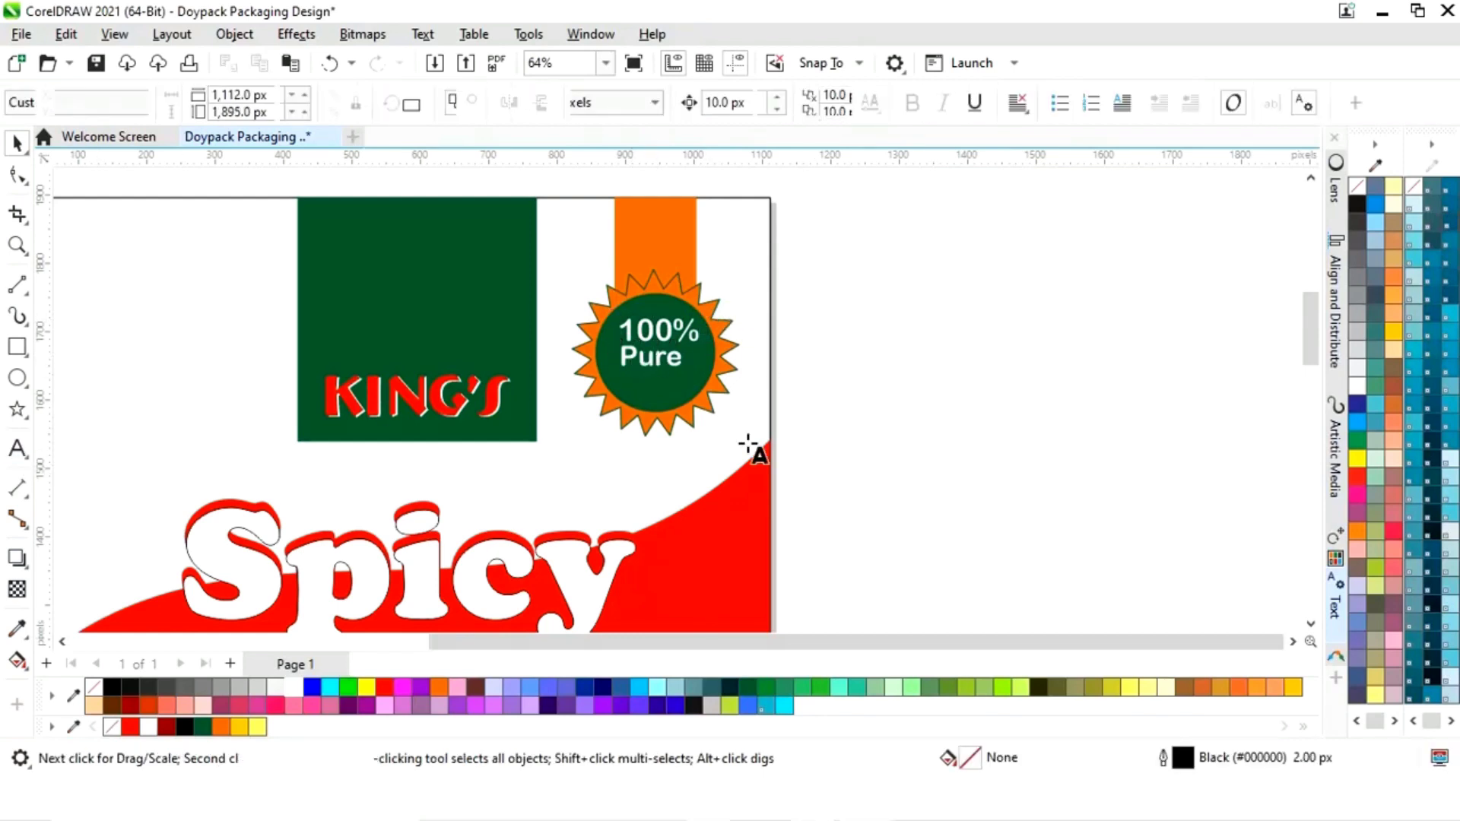
click(825, 423)
text(Tomatoes)
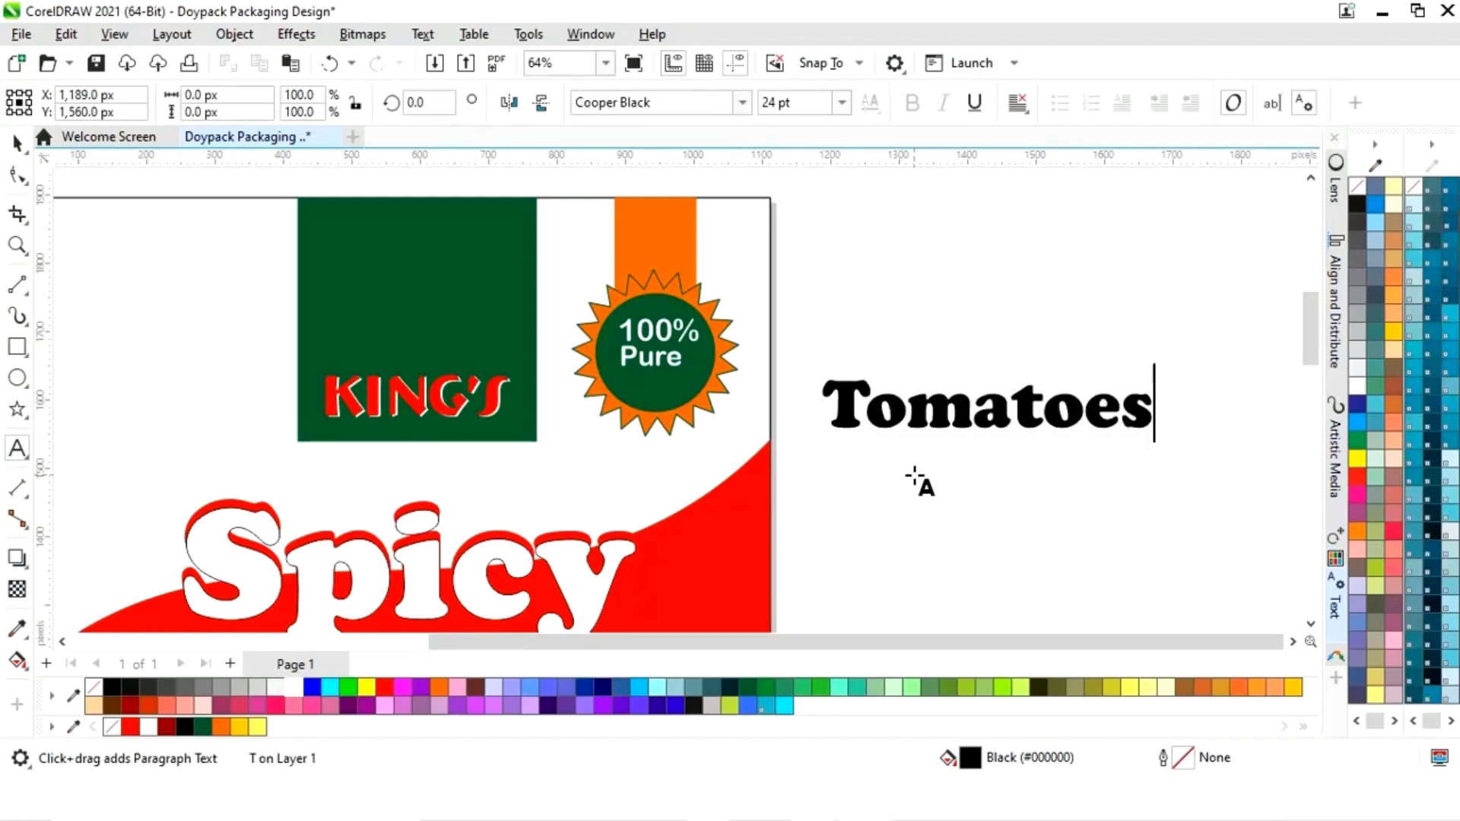
text( and Ch)
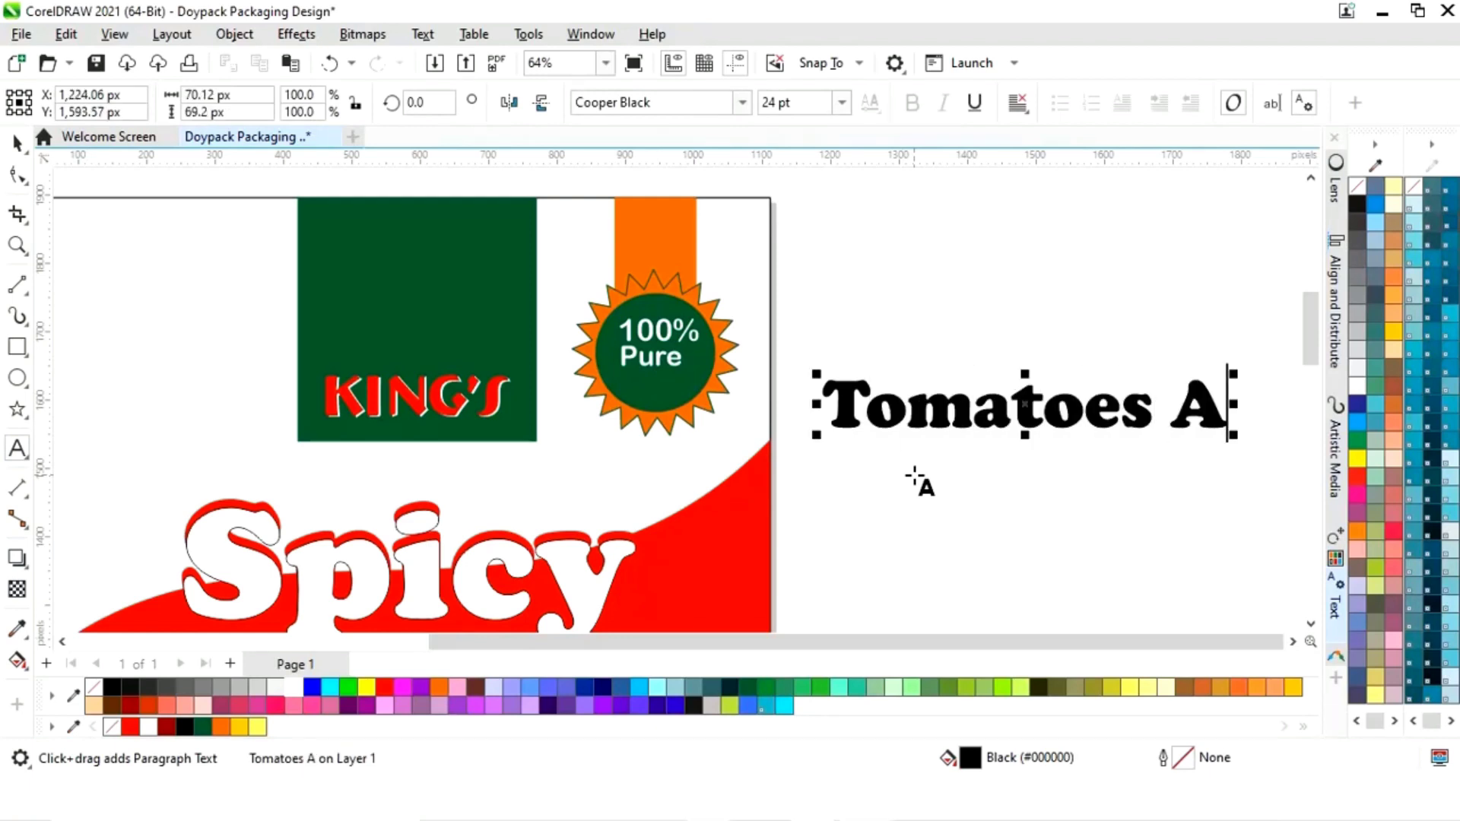
text(illies)
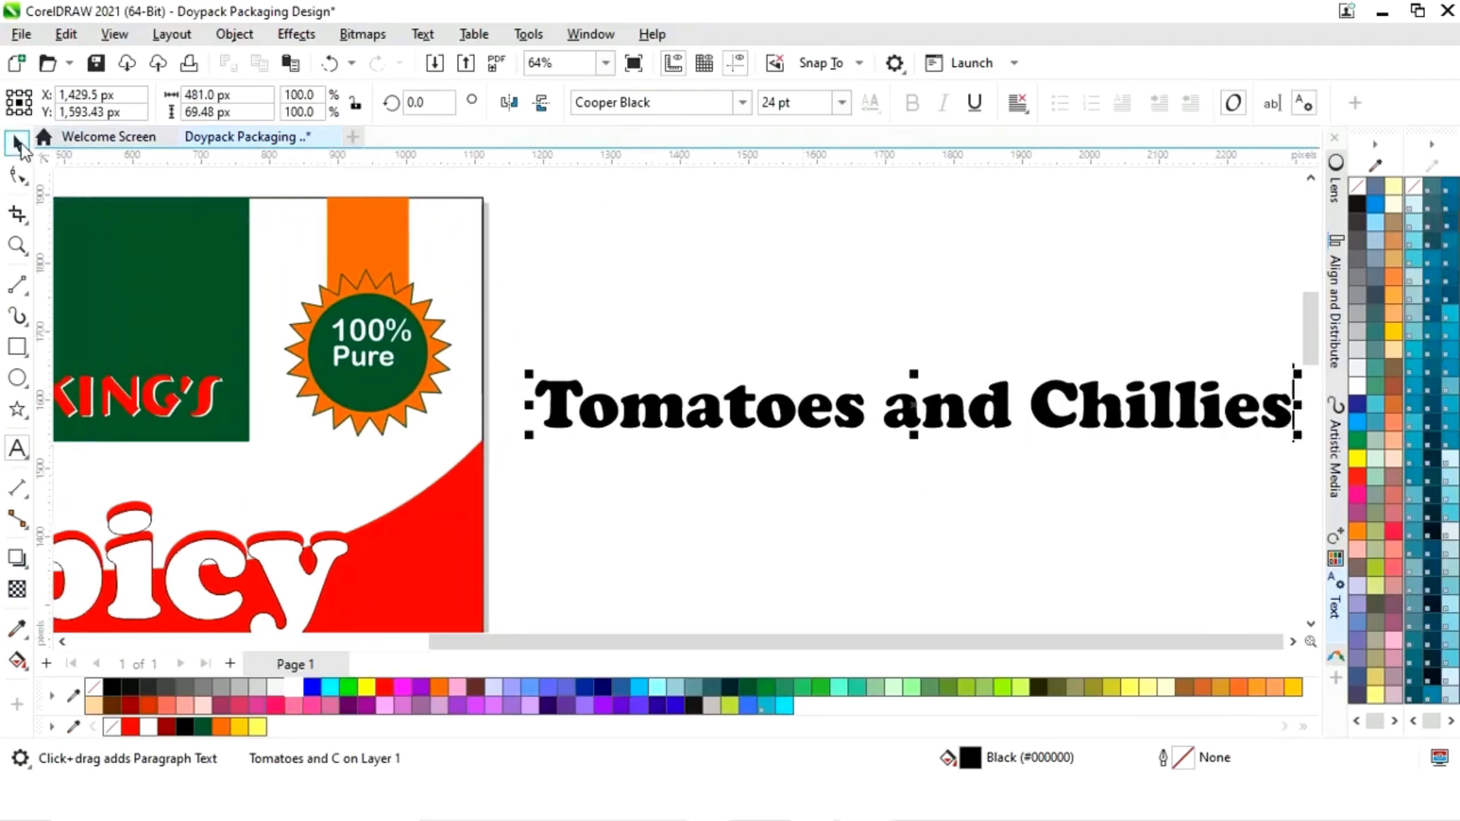
- Shrink Tomatoes and Chillies to about 4.2 pt and move it next to the badge
click(17, 143)
drag(1300, 374, 1048, 401)
drag(925, 397, 666, 414)
key(z)
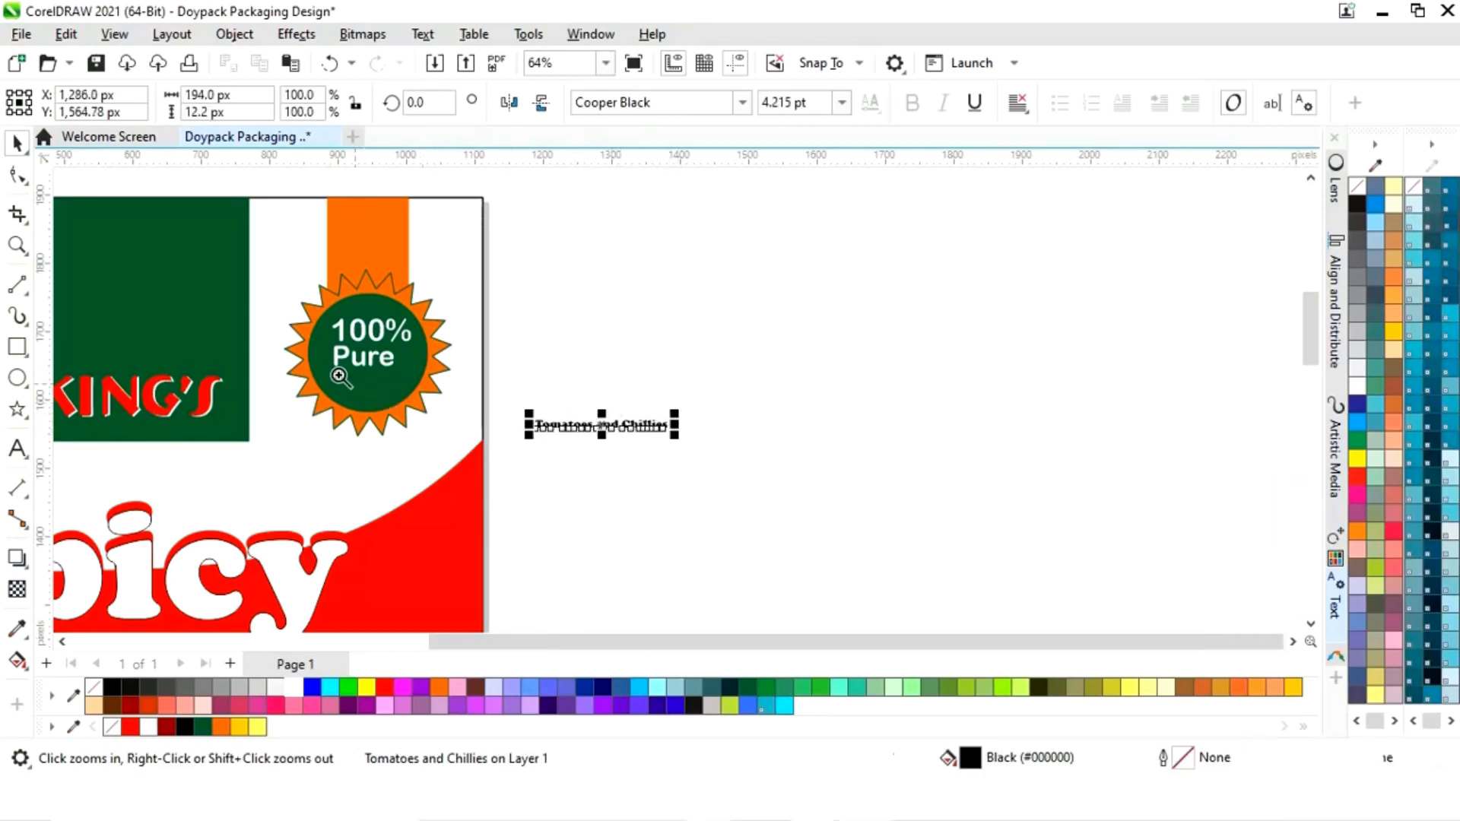
drag(241, 289, 756, 500)
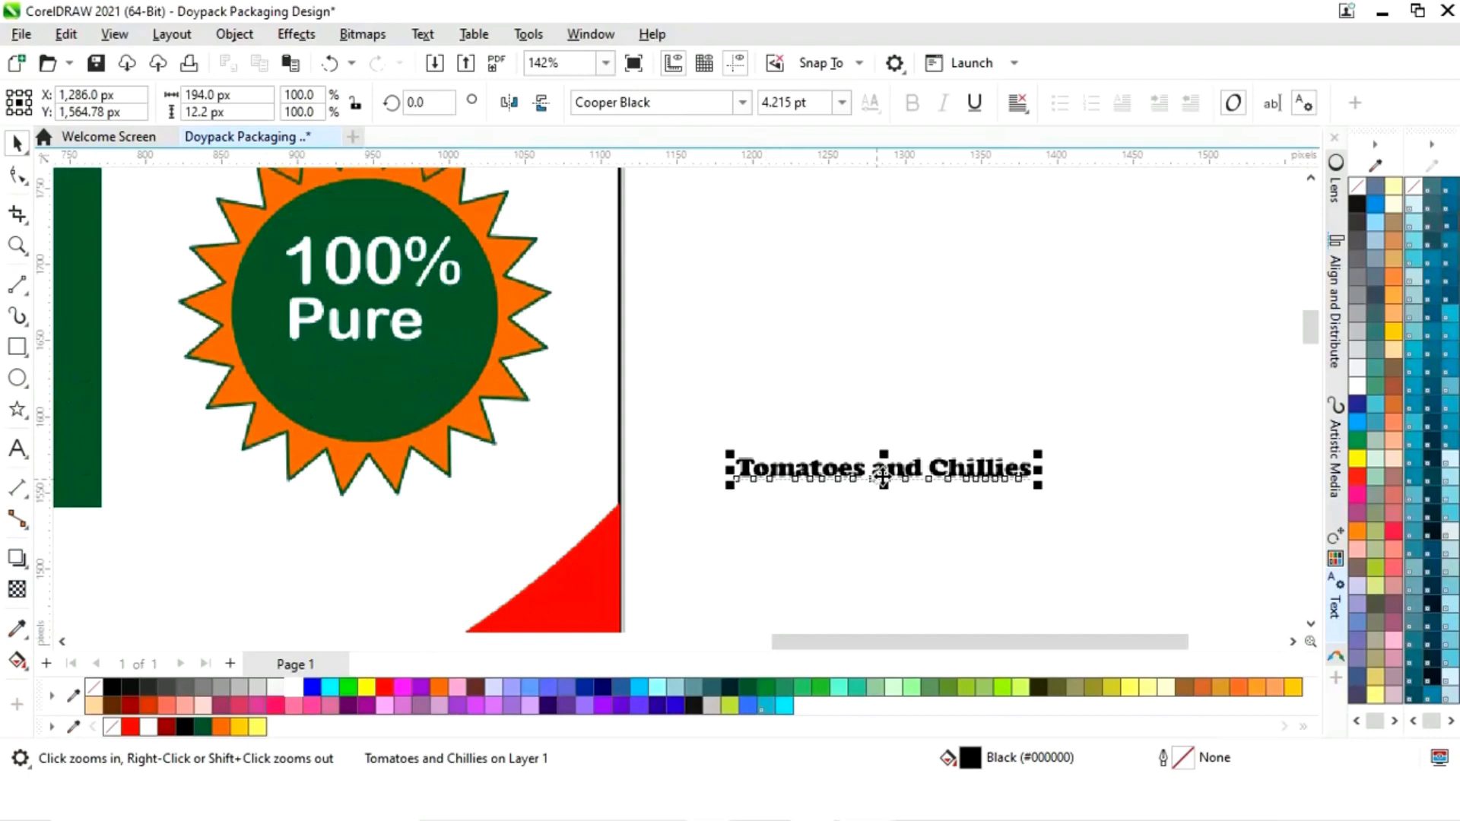
drag(882, 476, 690, 407)
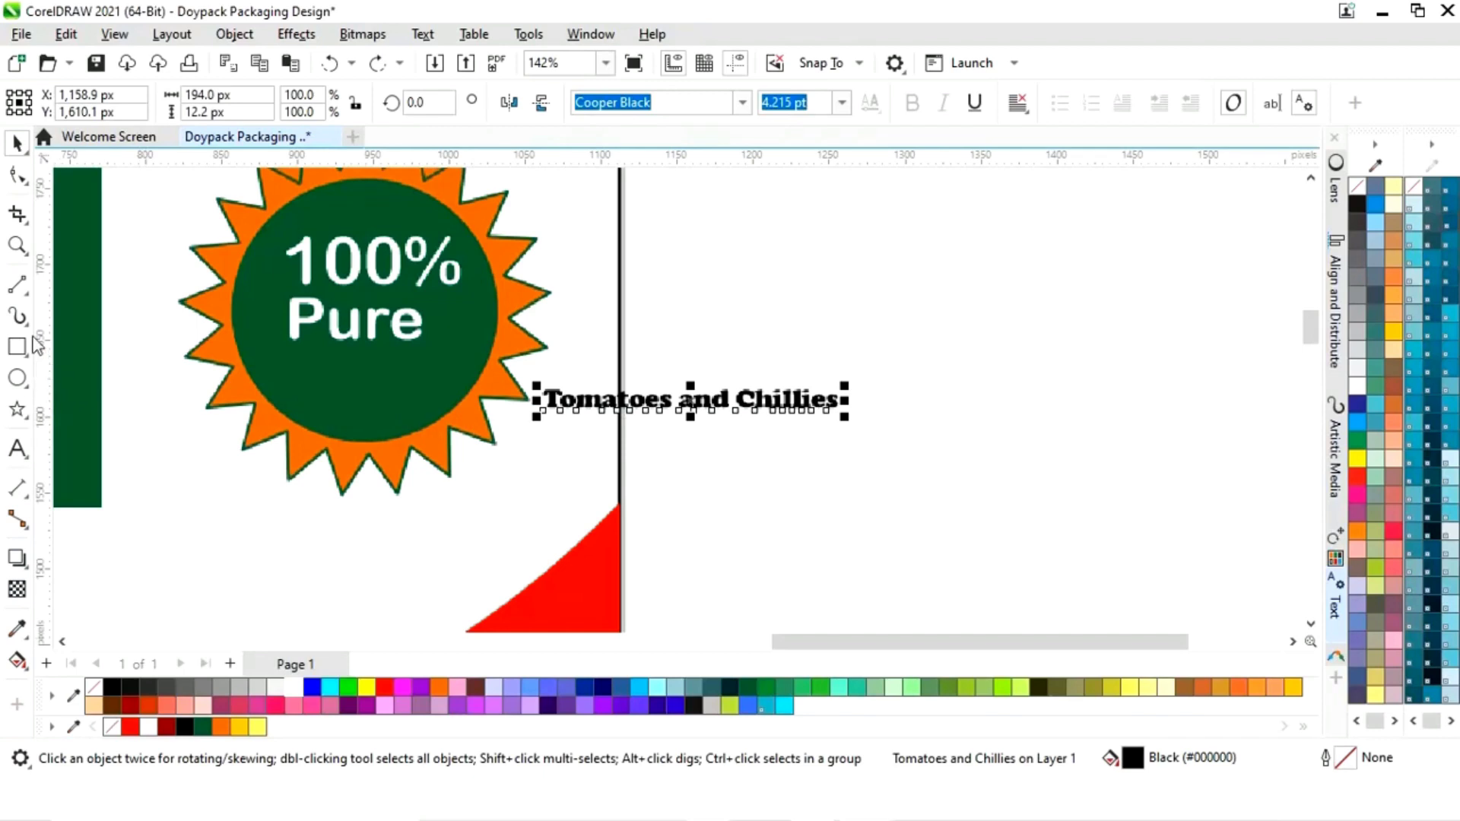
- Draw a line about 169 px long across the badge's circle below Pure and bend it into an arc following the circle's lower edge
click(17, 284)
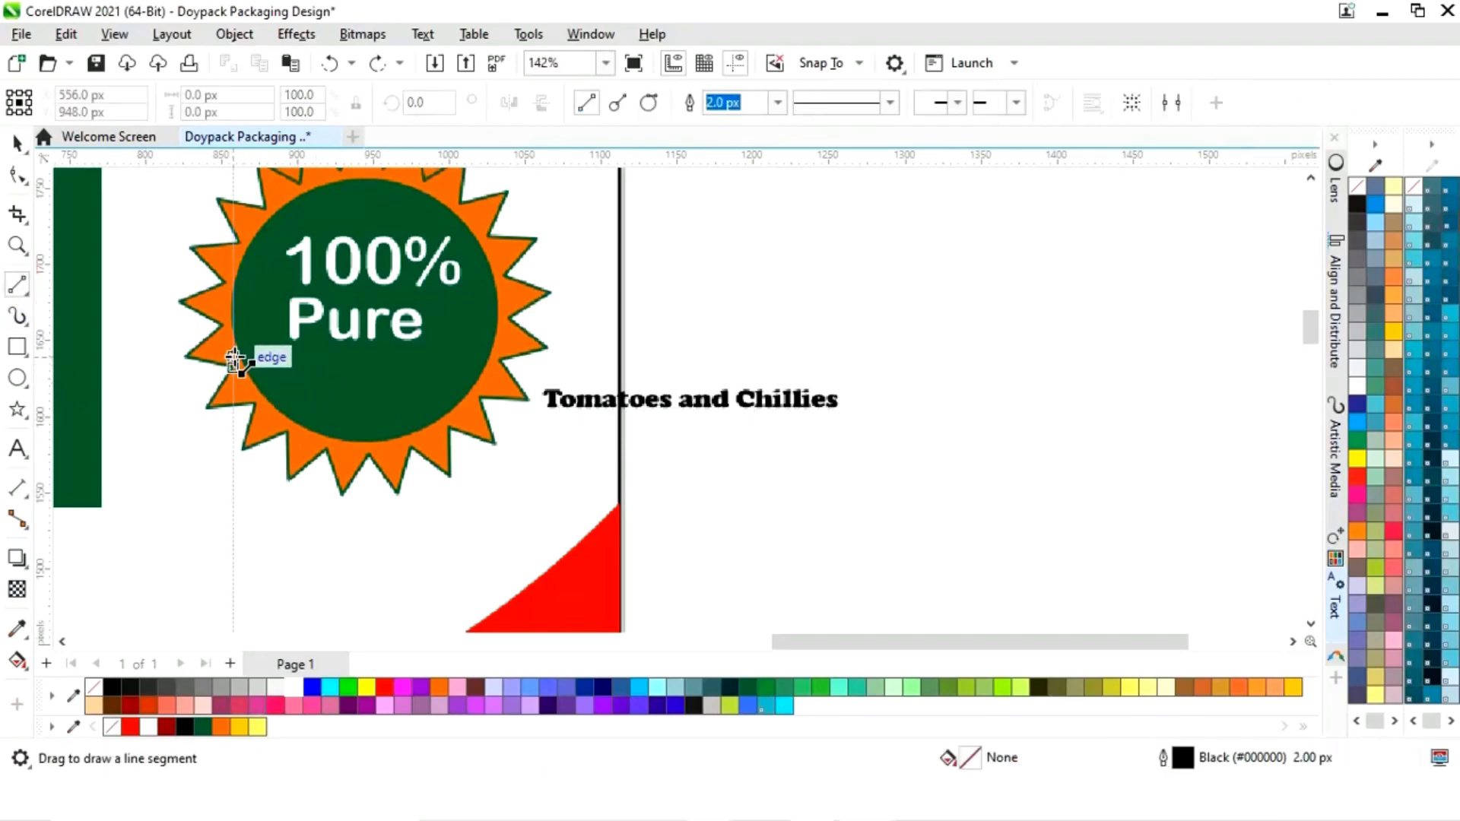
mouse_move(235, 356)
mouse_down()
mouse_move(336, 381)
mouse_move(493, 353)
mouse_up()
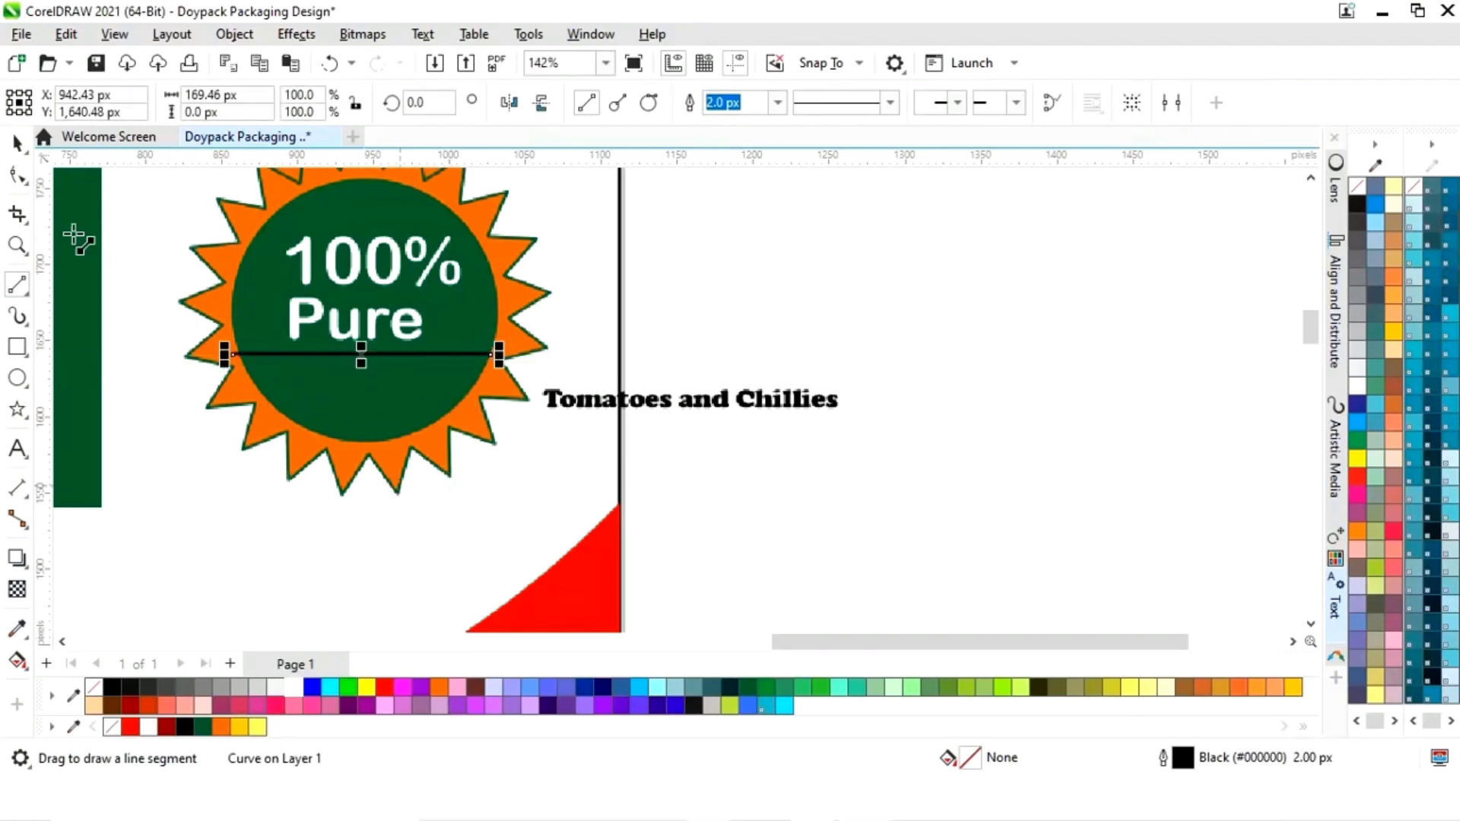
click(17, 175)
click(357, 357)
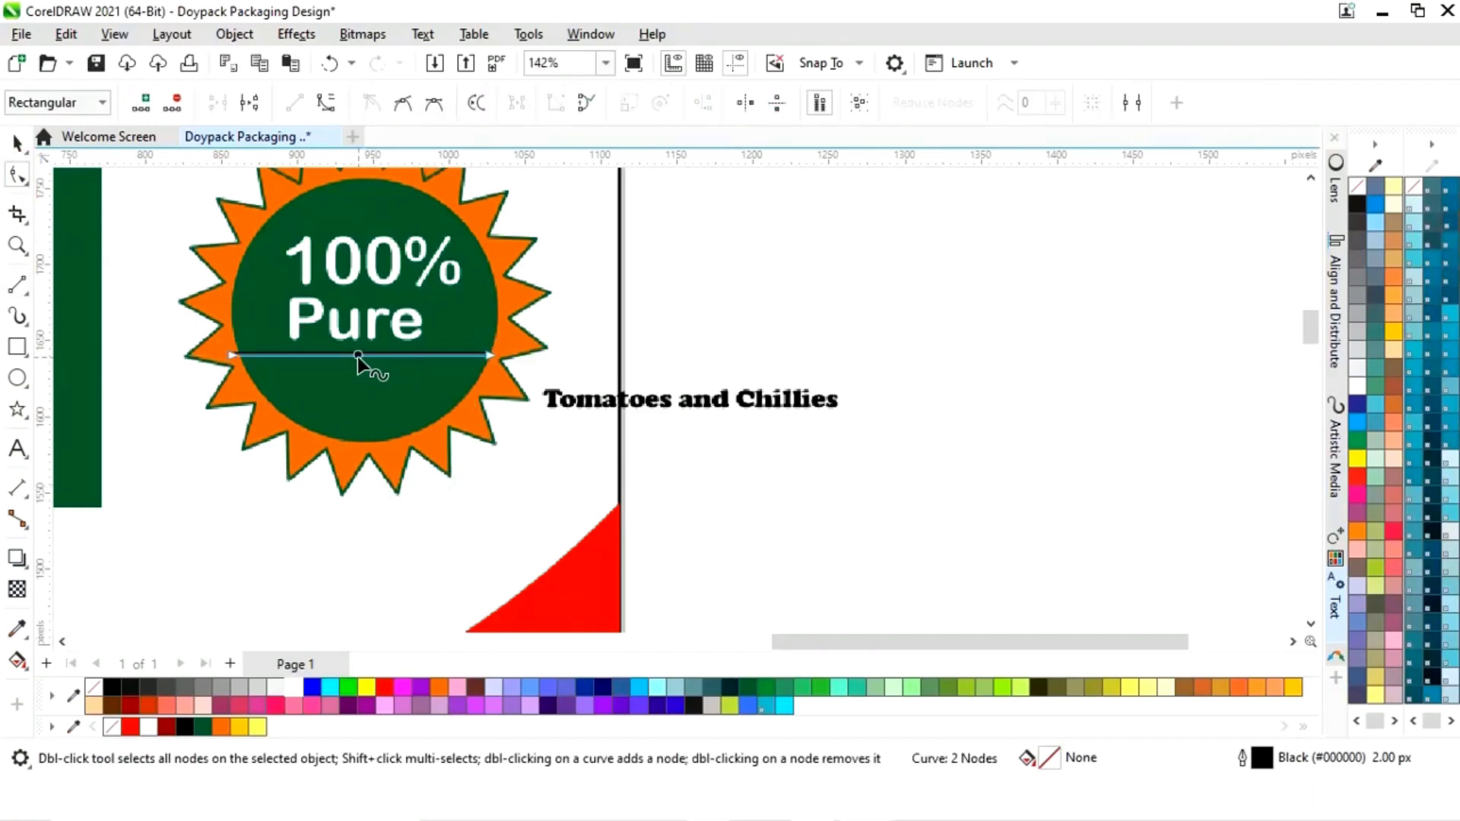
click(318, 356)
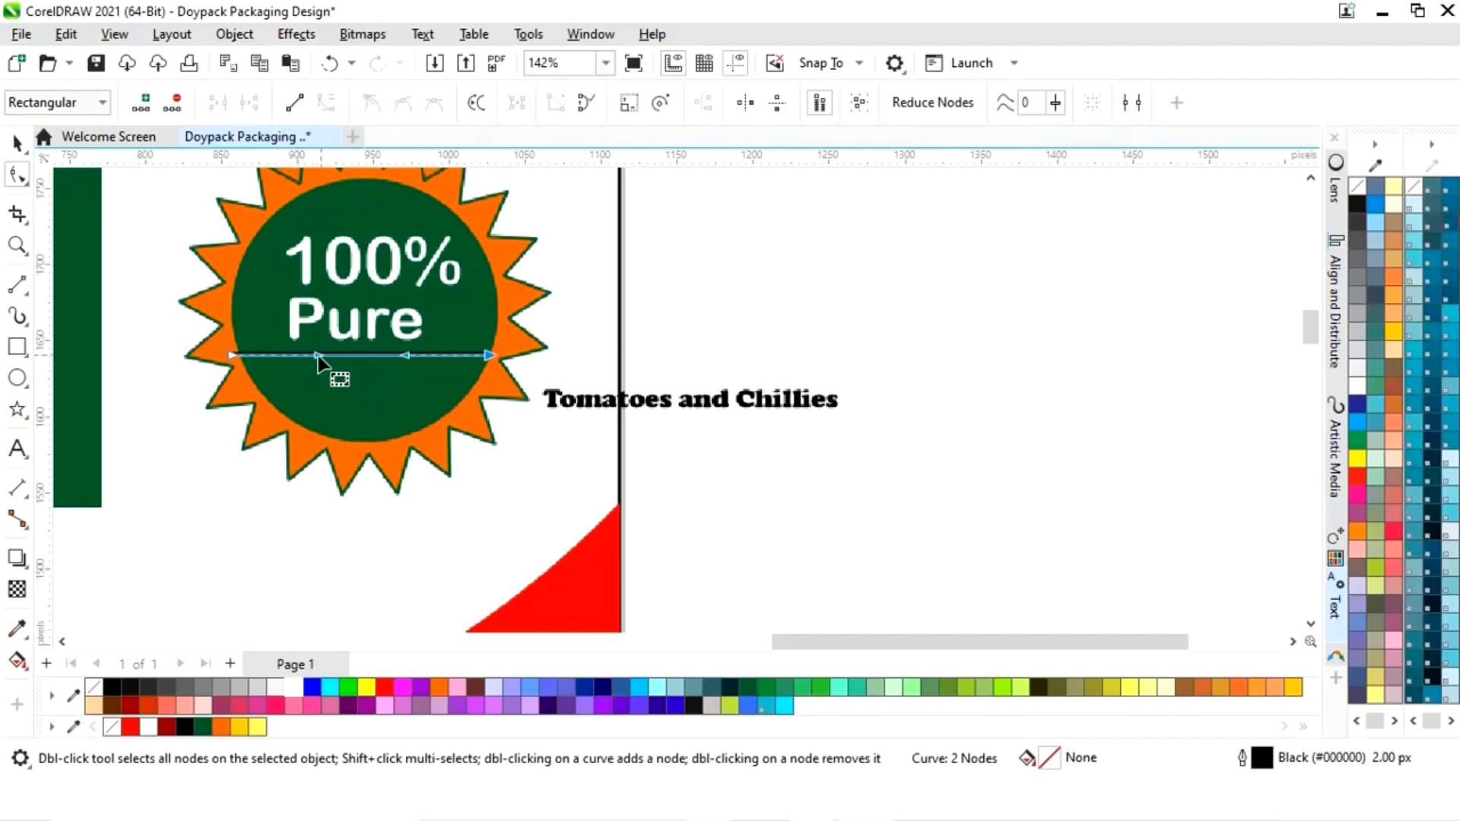
drag(318, 356, 299, 471)
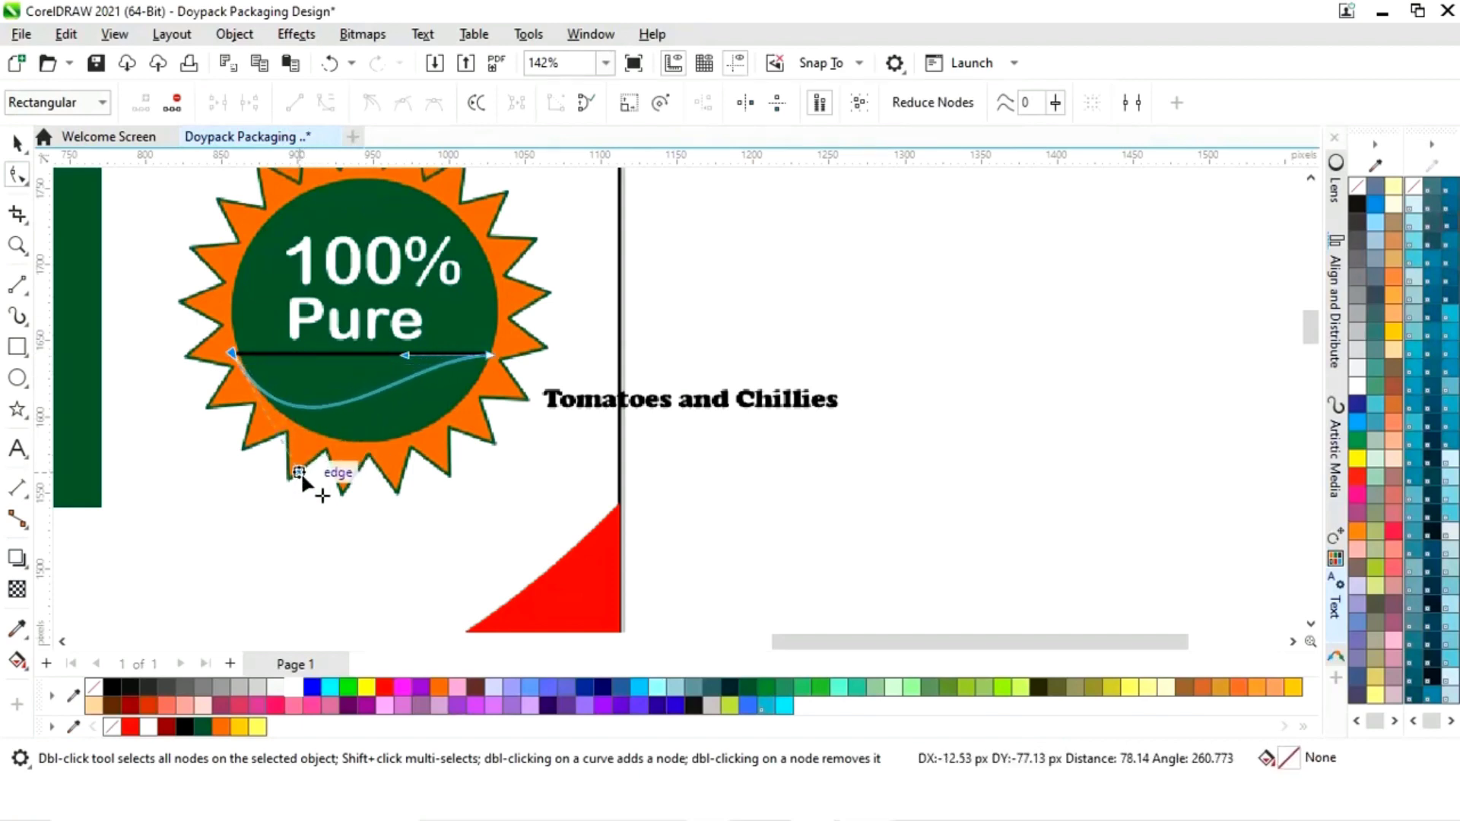
drag(401, 357, 449, 456)
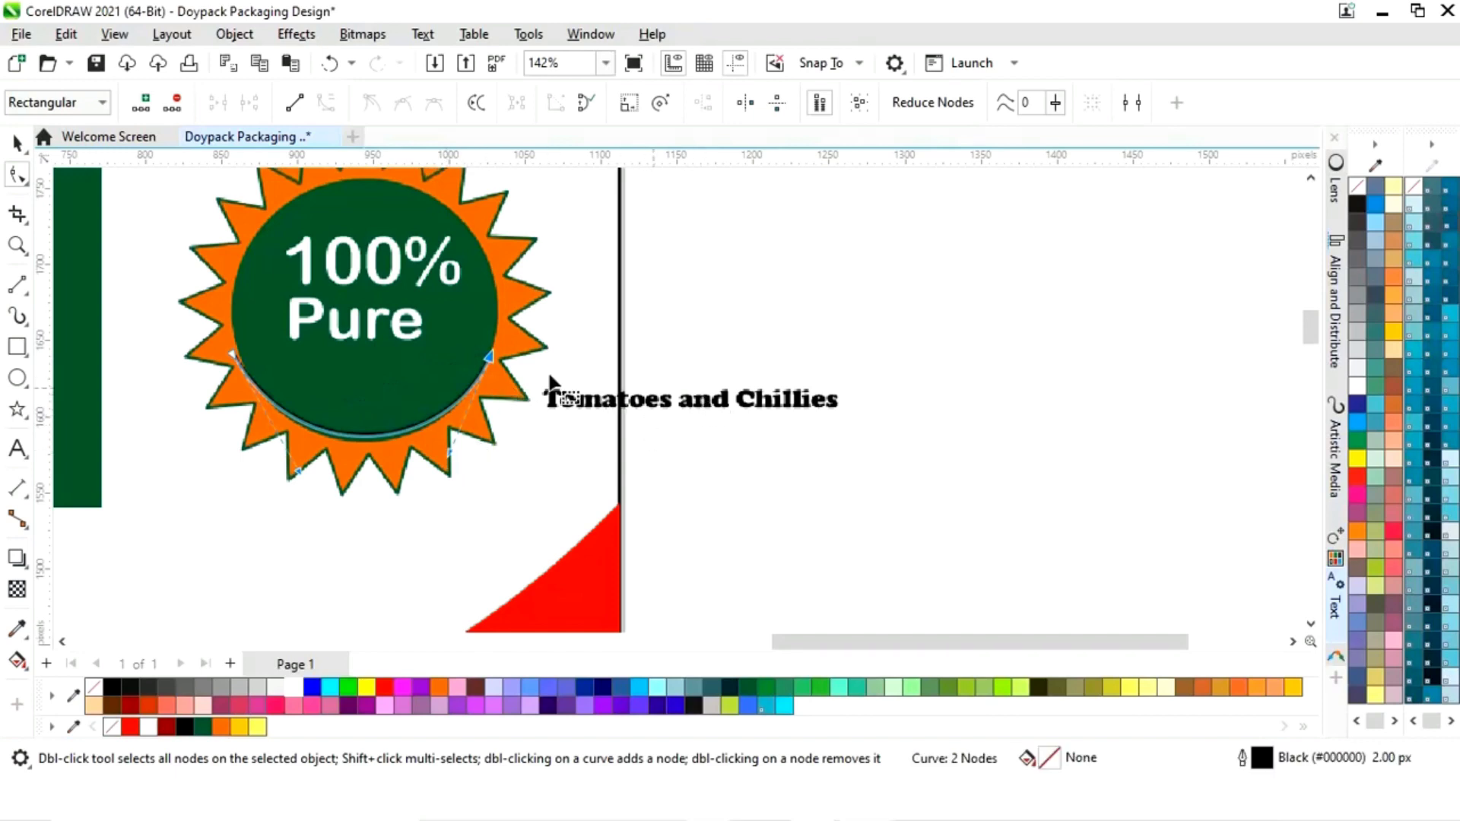
- Fit the Tomatoes and Chillies text to the arc along the lower edge of the badge's green circle
click(16, 143)
click(691, 403)
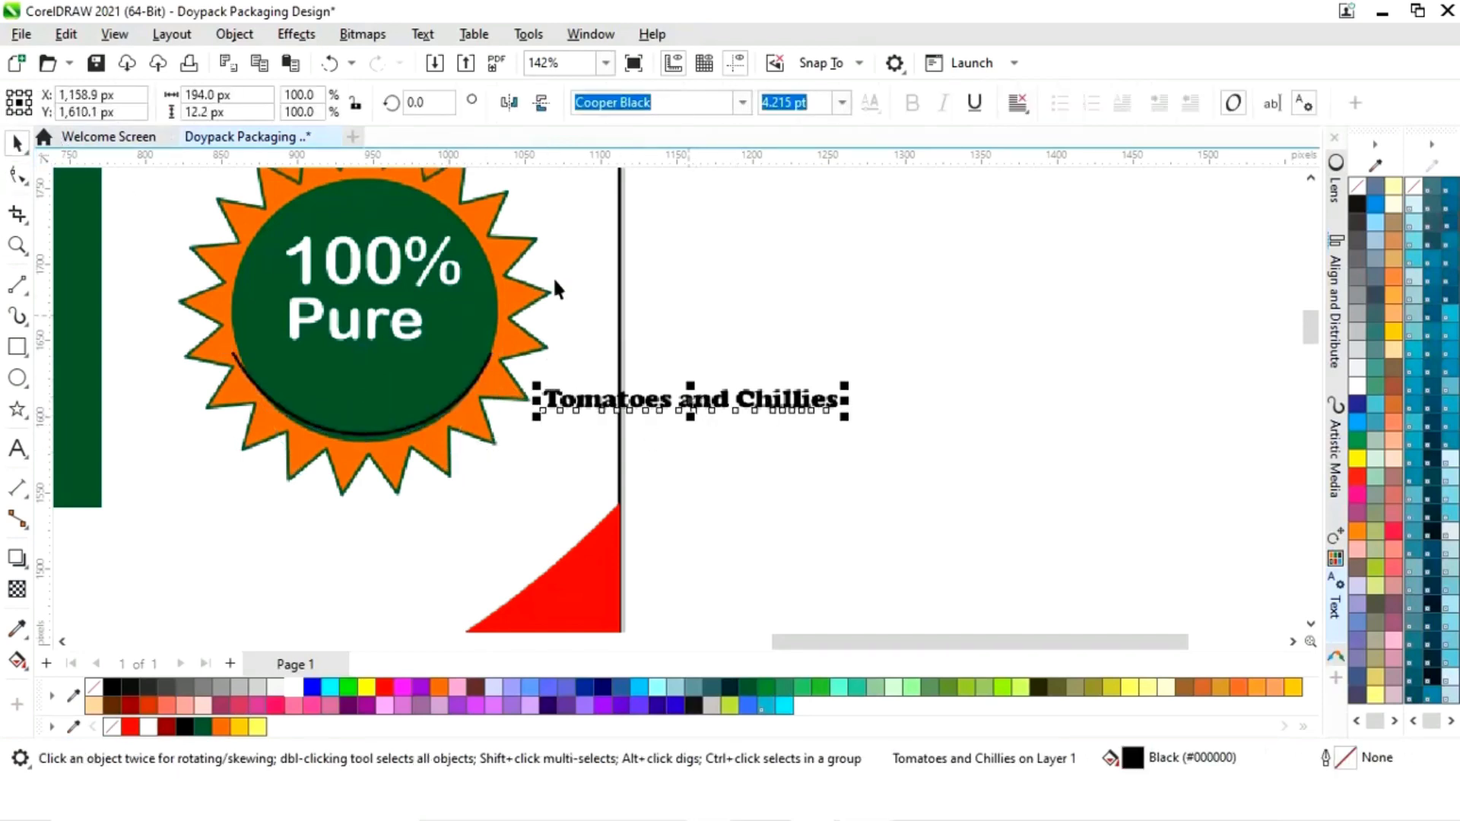
click(422, 33)
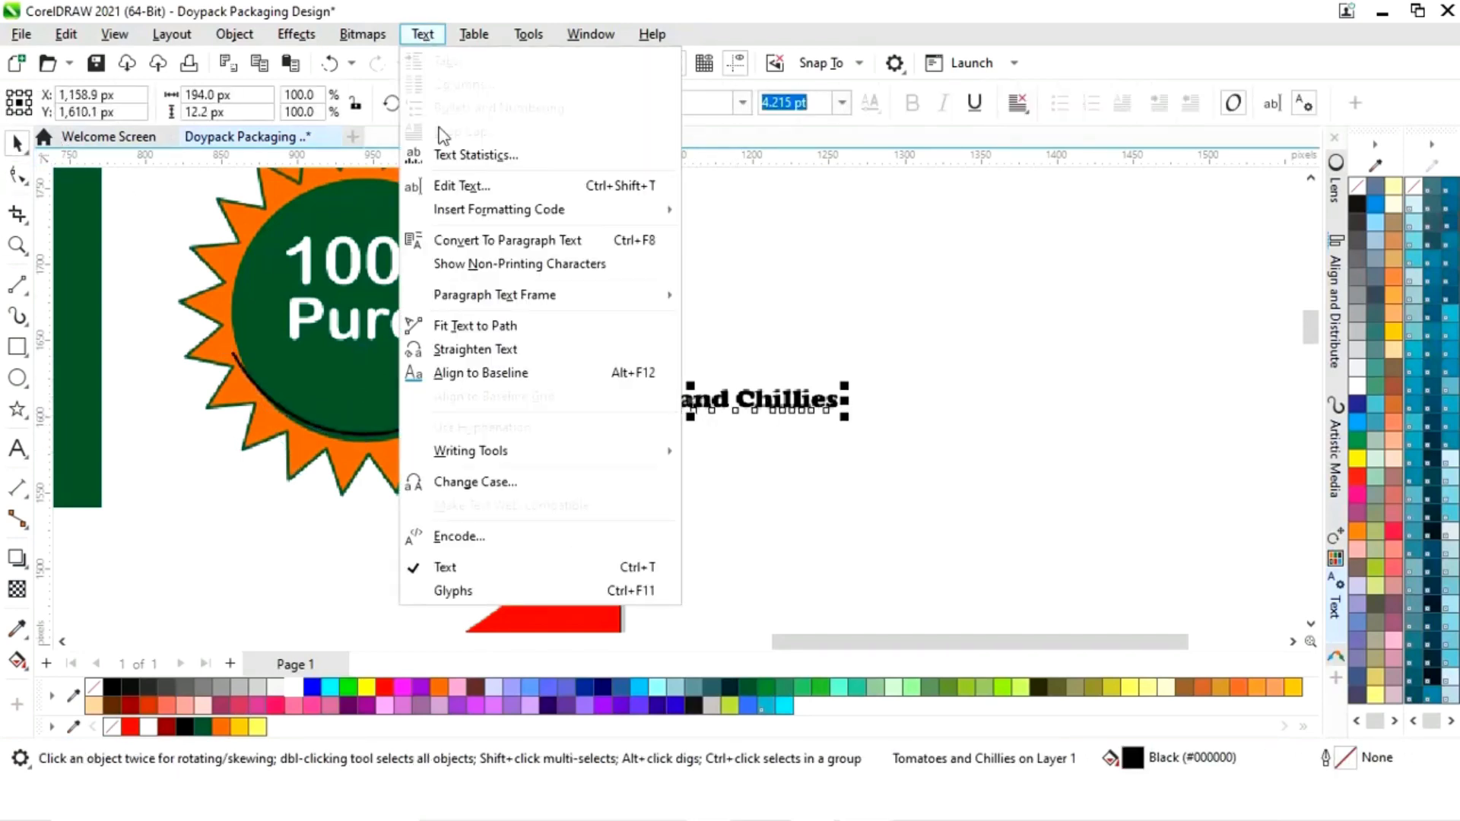
click(462, 325)
click(249, 378)
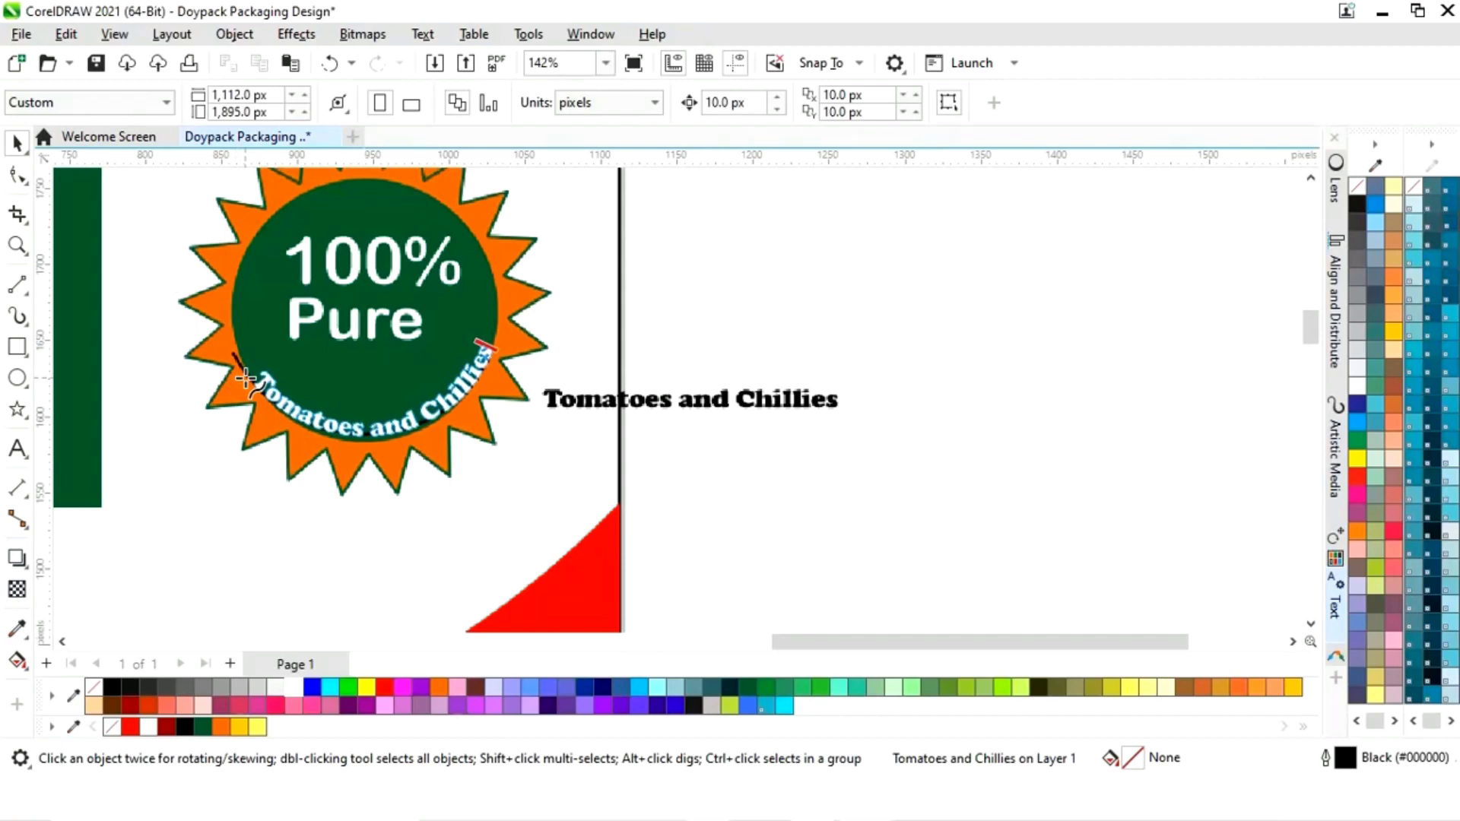
- Place the Tomatoes and Chillies text on the arc inside the badge's circle and fill it white
click(242, 385)
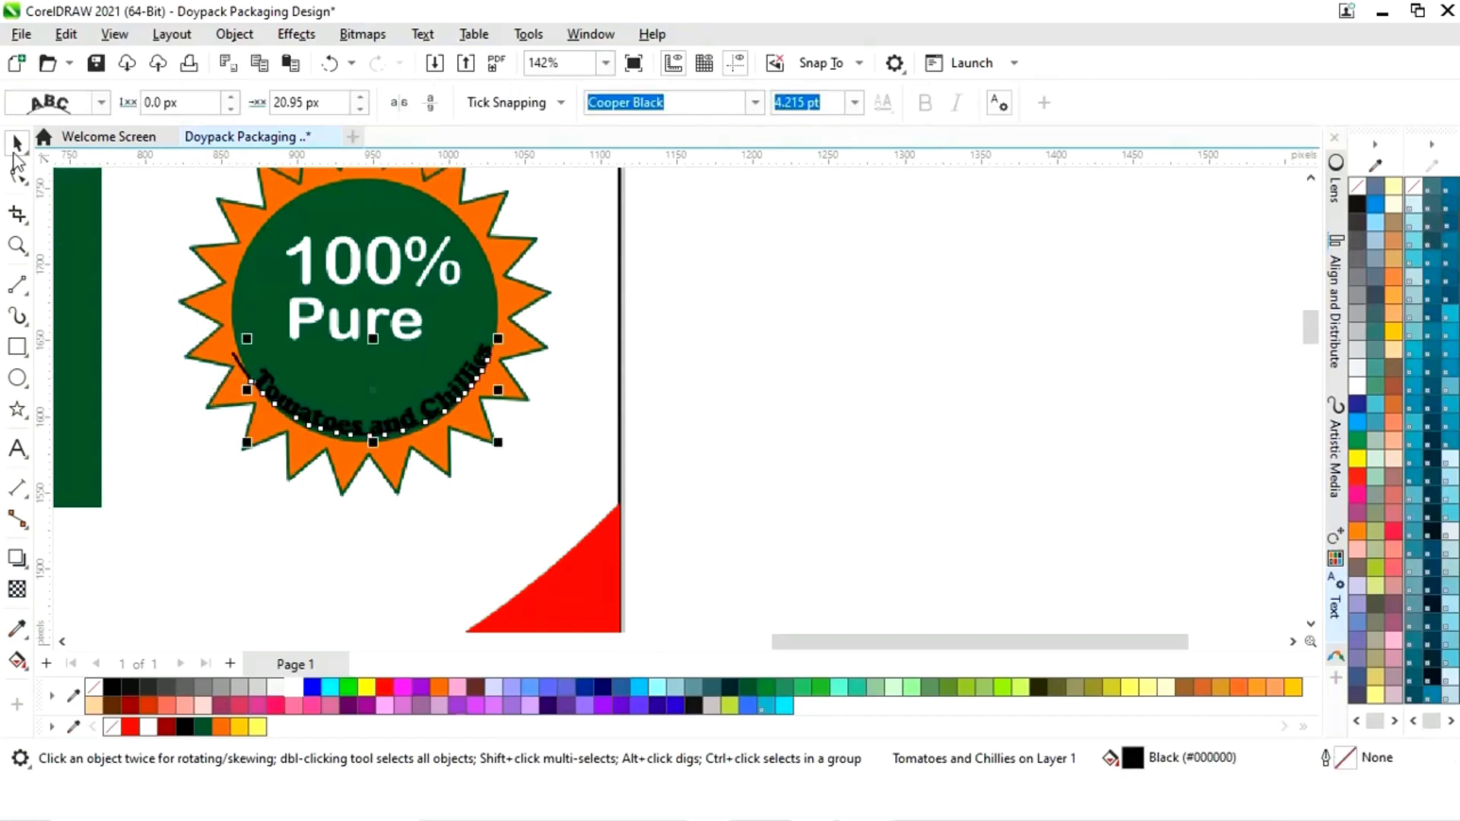
click(556, 350)
click(416, 418)
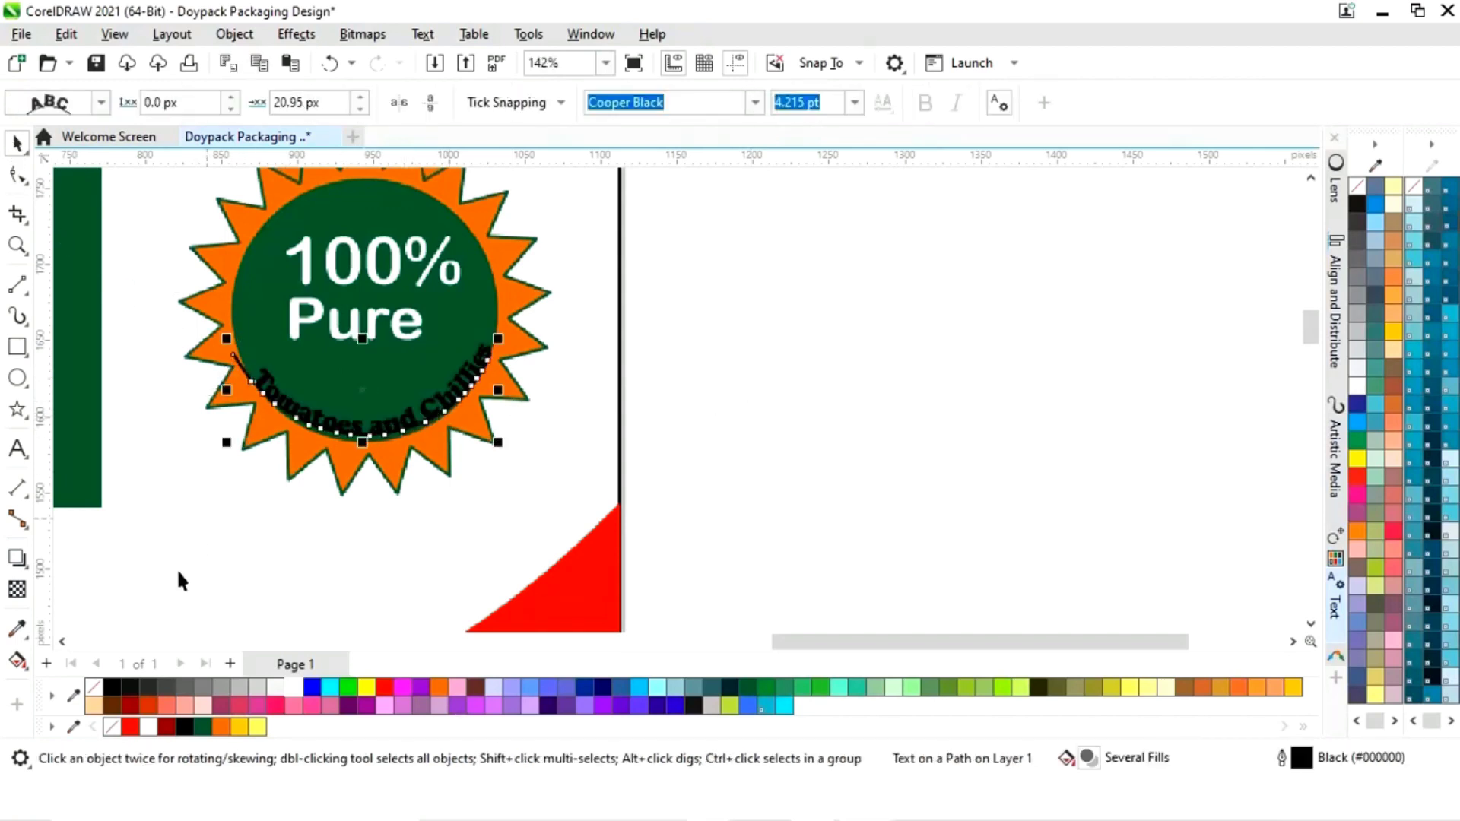
click(295, 686)
click(771, 466)
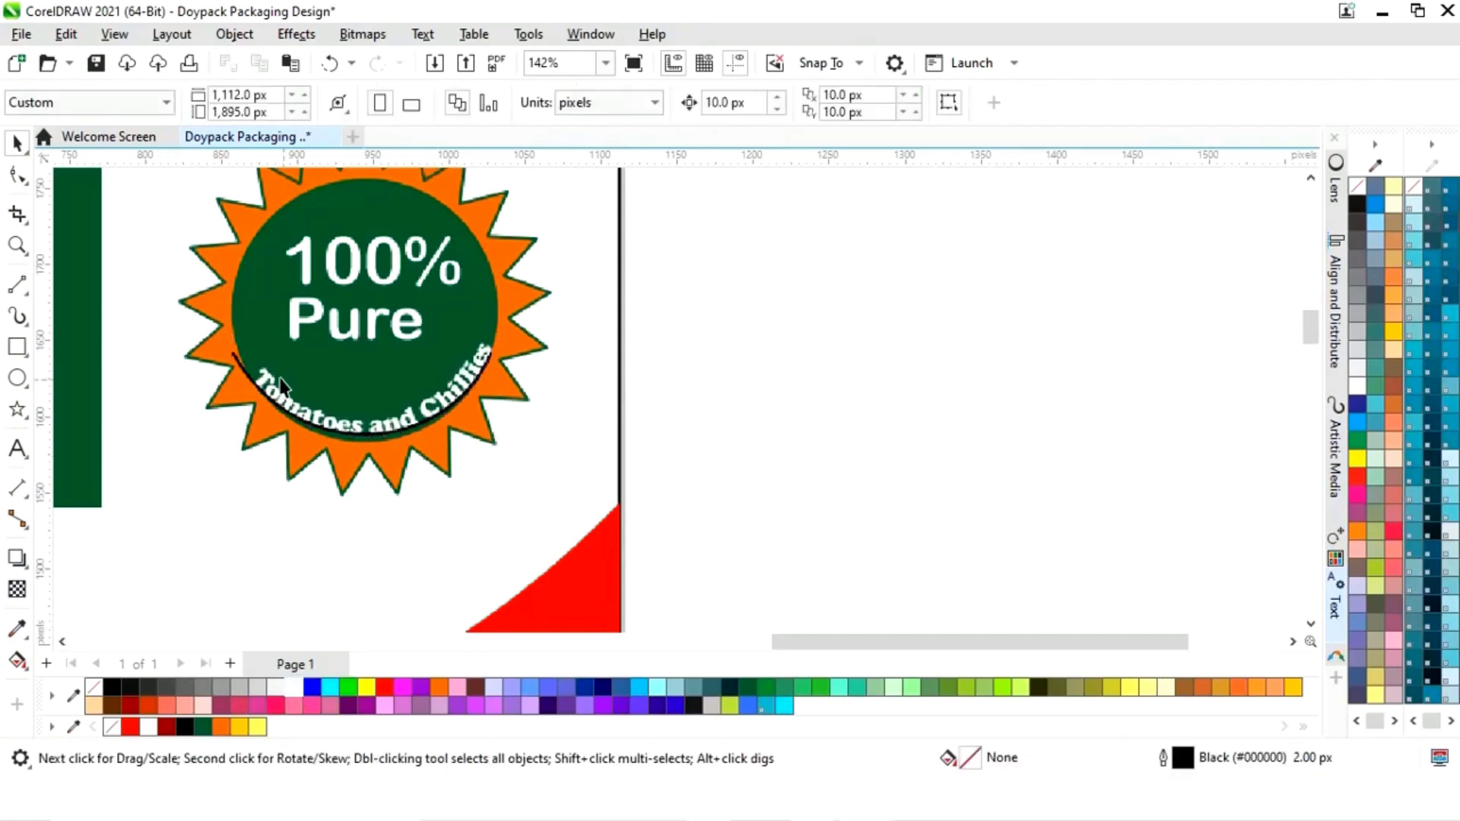
- Delete the black arc path beneath the curved Tomatoes and Chillies text
click(17, 176)
click(239, 359)
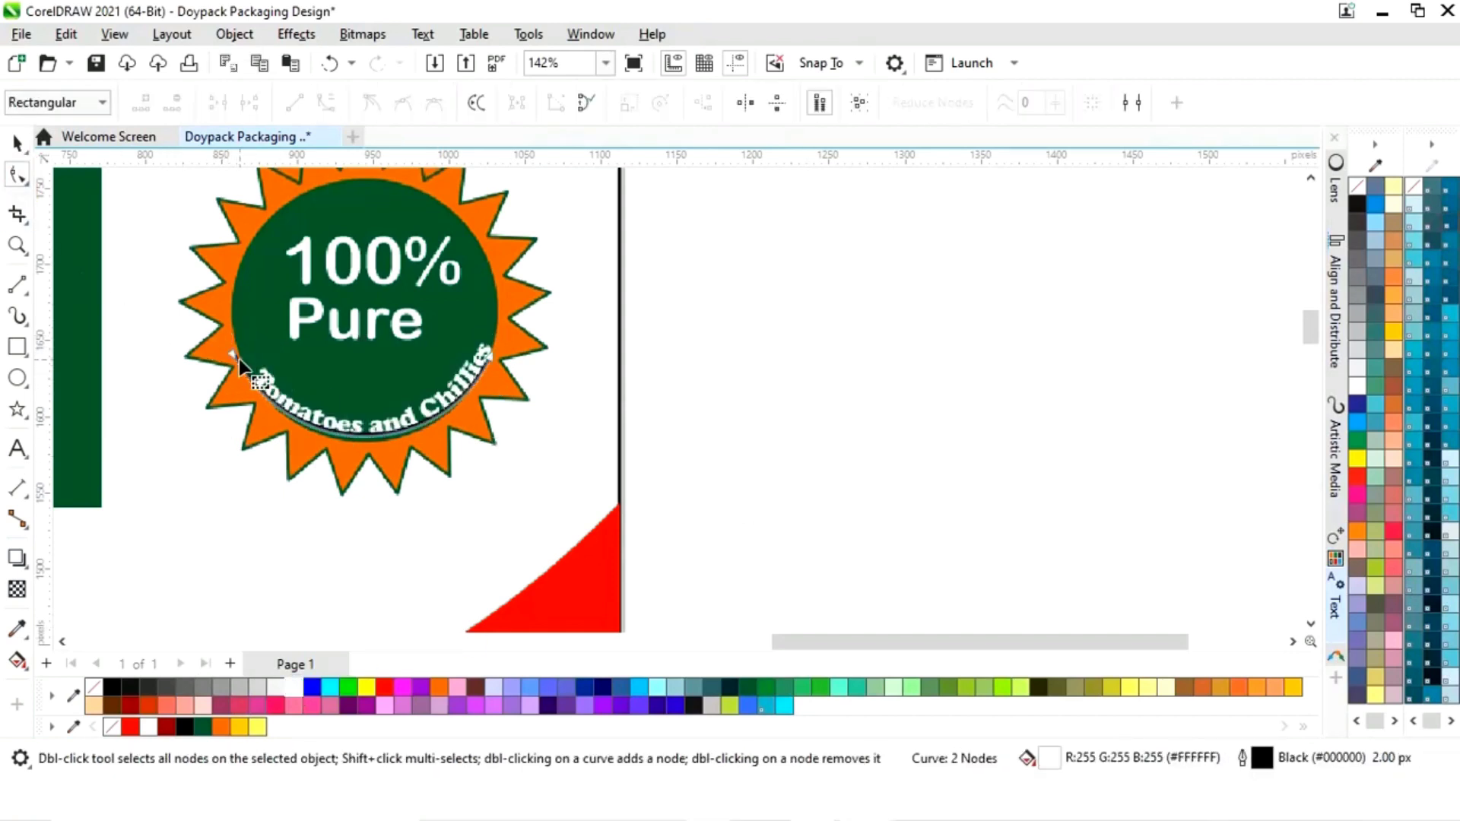
click(272, 398)
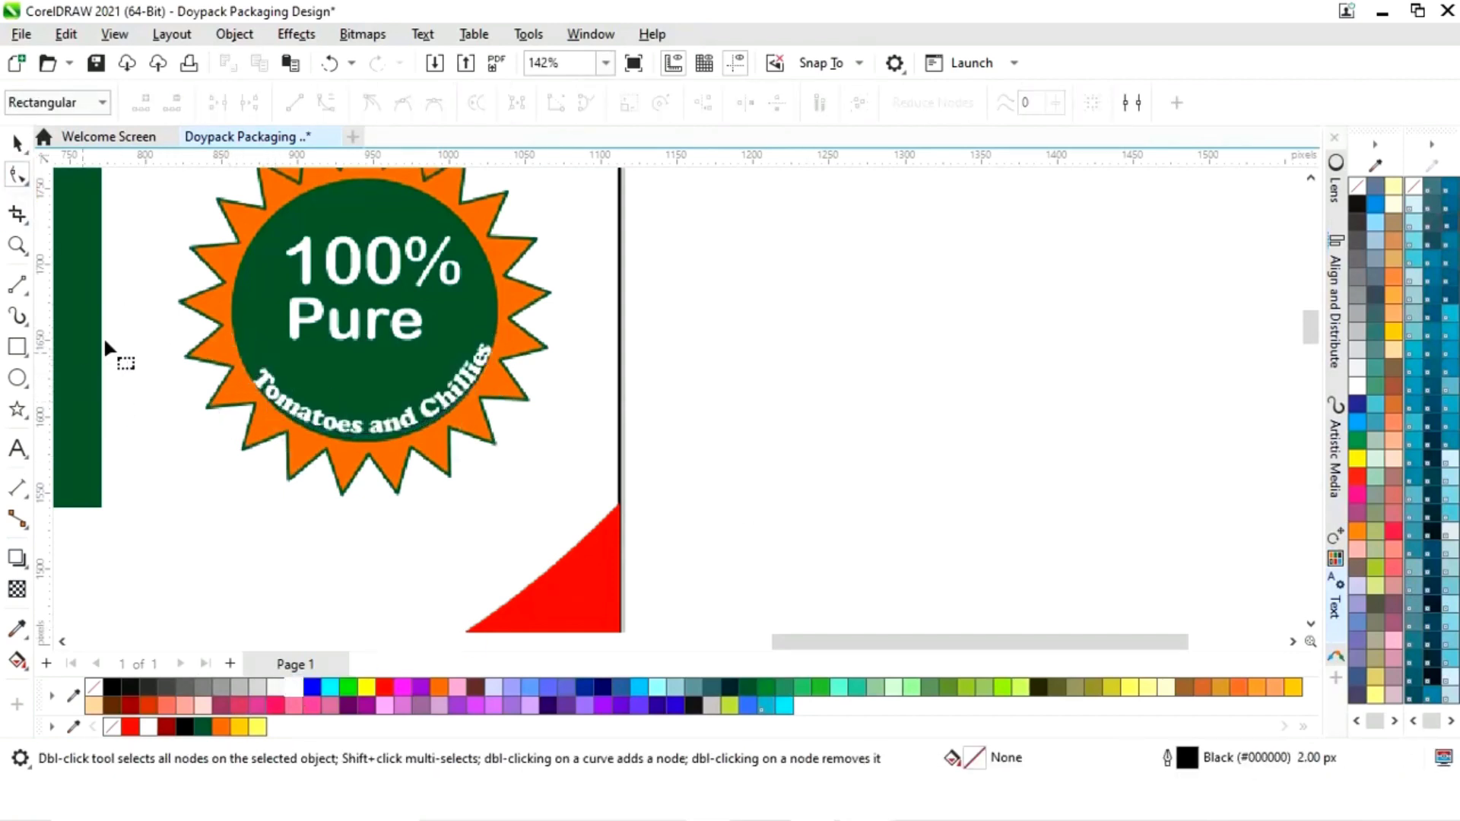
- Scale down the curved Tomatoes and Chillies text and position it inside the lower part of the badge's green circle
click(15, 145)
click(461, 399)
drag(499, 339, 472, 351)
mouse_move(377, 418)
mouse_down()
mouse_move(353, 393)
mouse_move(368, 404)
mouse_up()
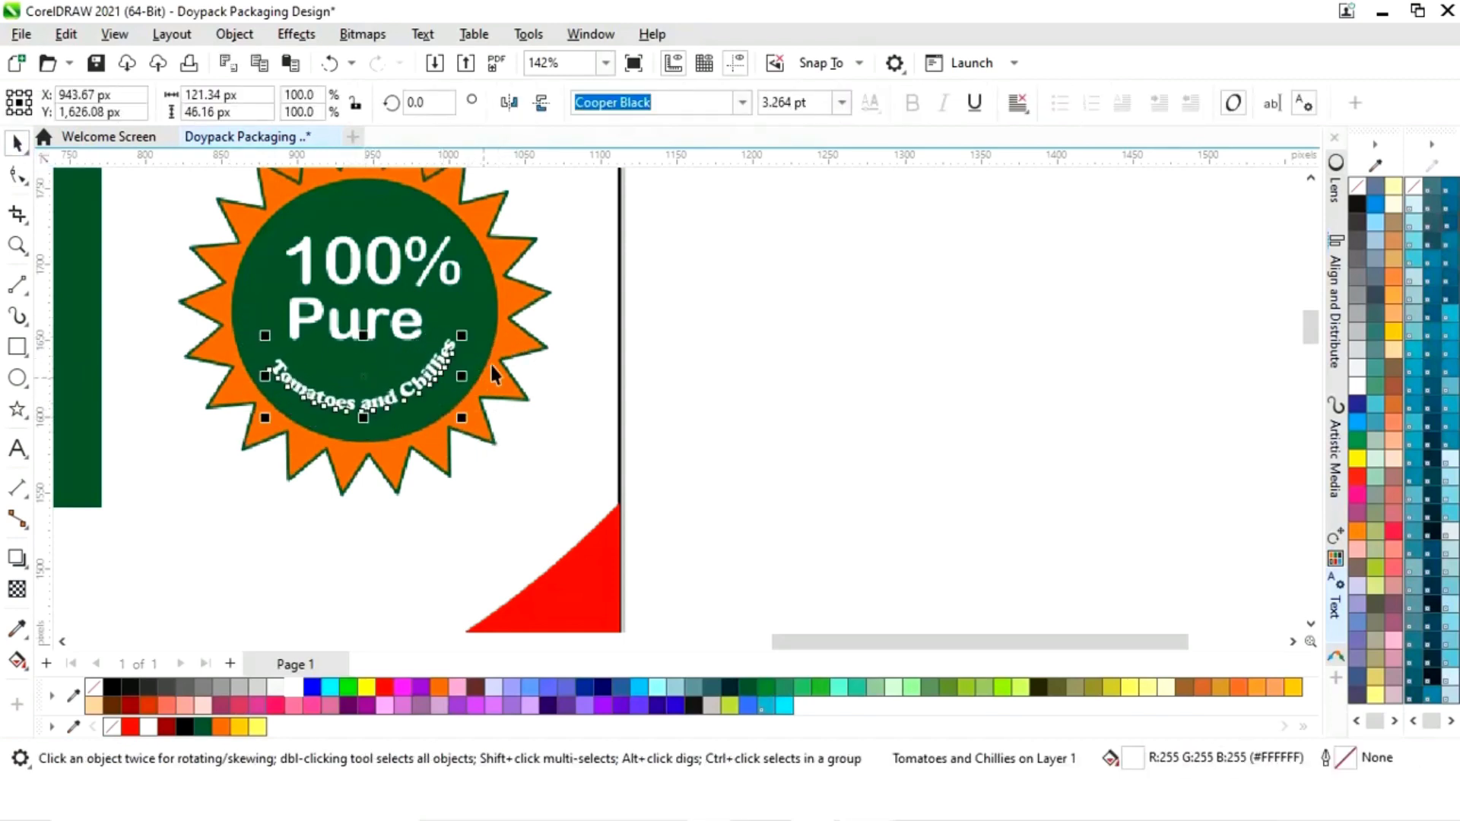
drag(471, 333, 488, 356)
click(455, 363)
- Centre the word Pure horizontally under 100% in the badge
click(415, 326)
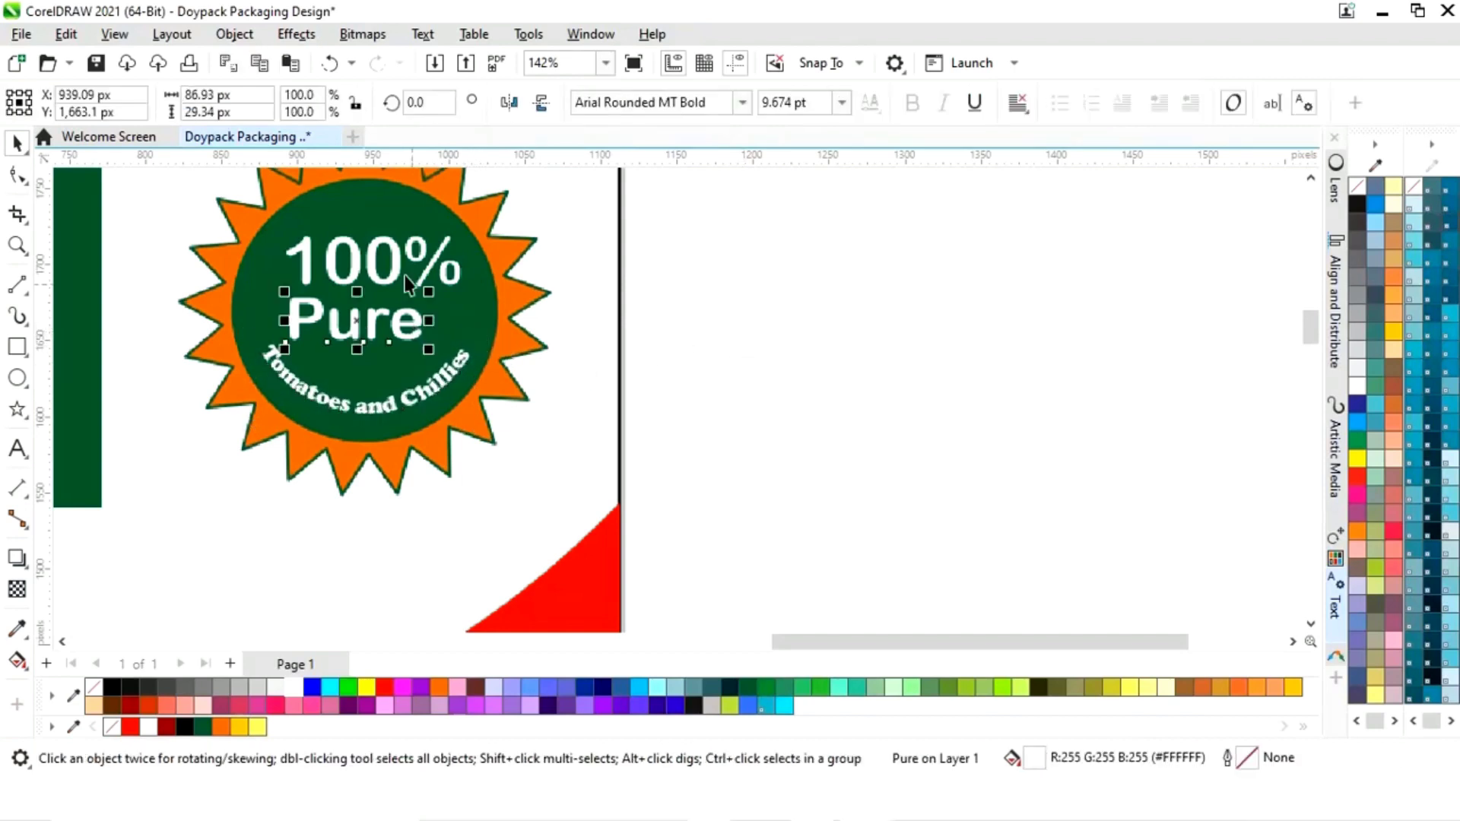
shift+click(393, 271)
key(c)
click(652, 317)
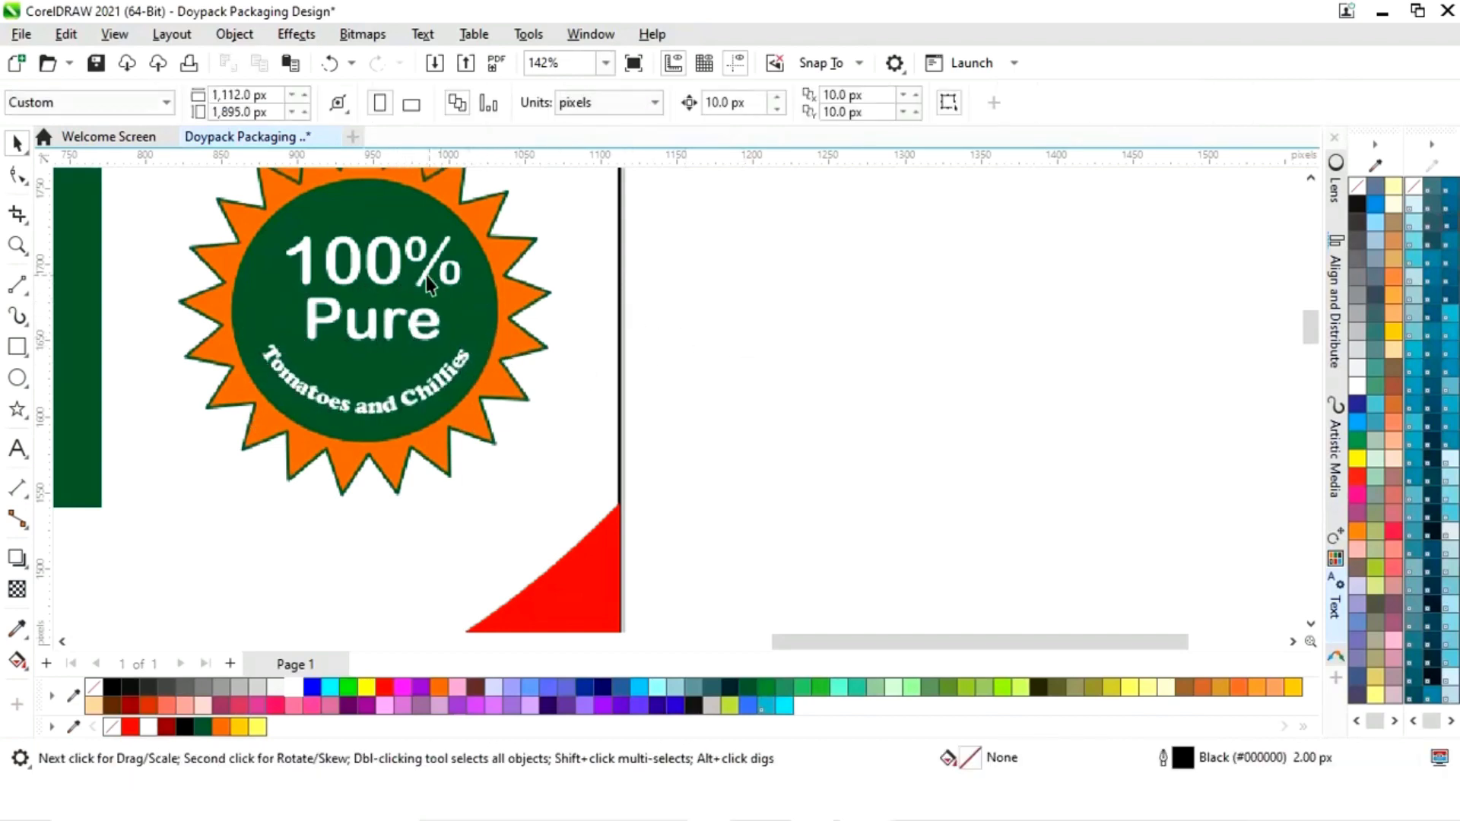
- Enlarge 100% and Pure together to about 133 px wide and centre them above the curved text
click(403, 277)
shift+click(386, 326)
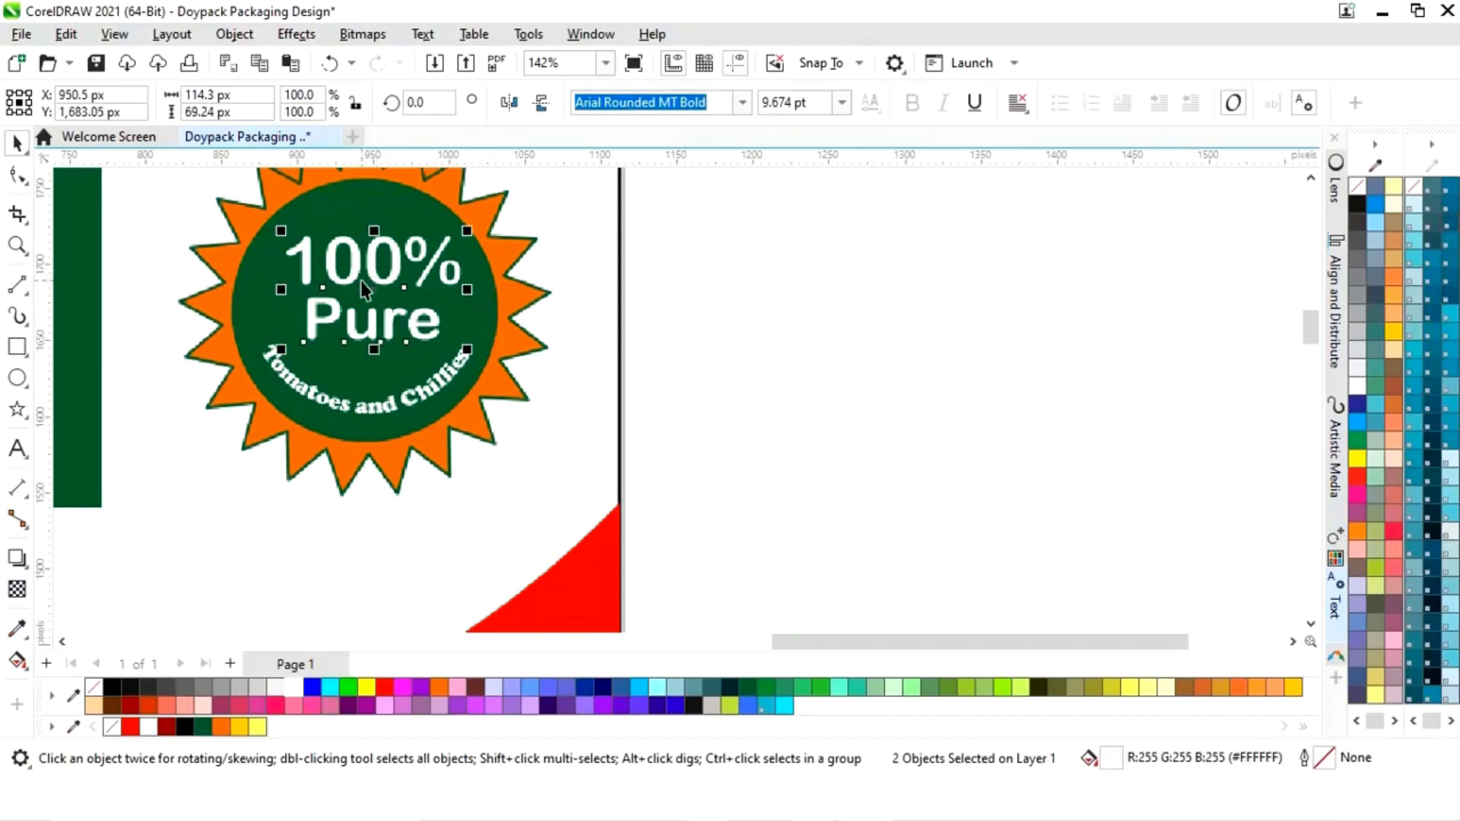
mouse_move(365, 289)
mouse_down()
mouse_move(365, 312)
mouse_move(380, 303)
mouse_up()
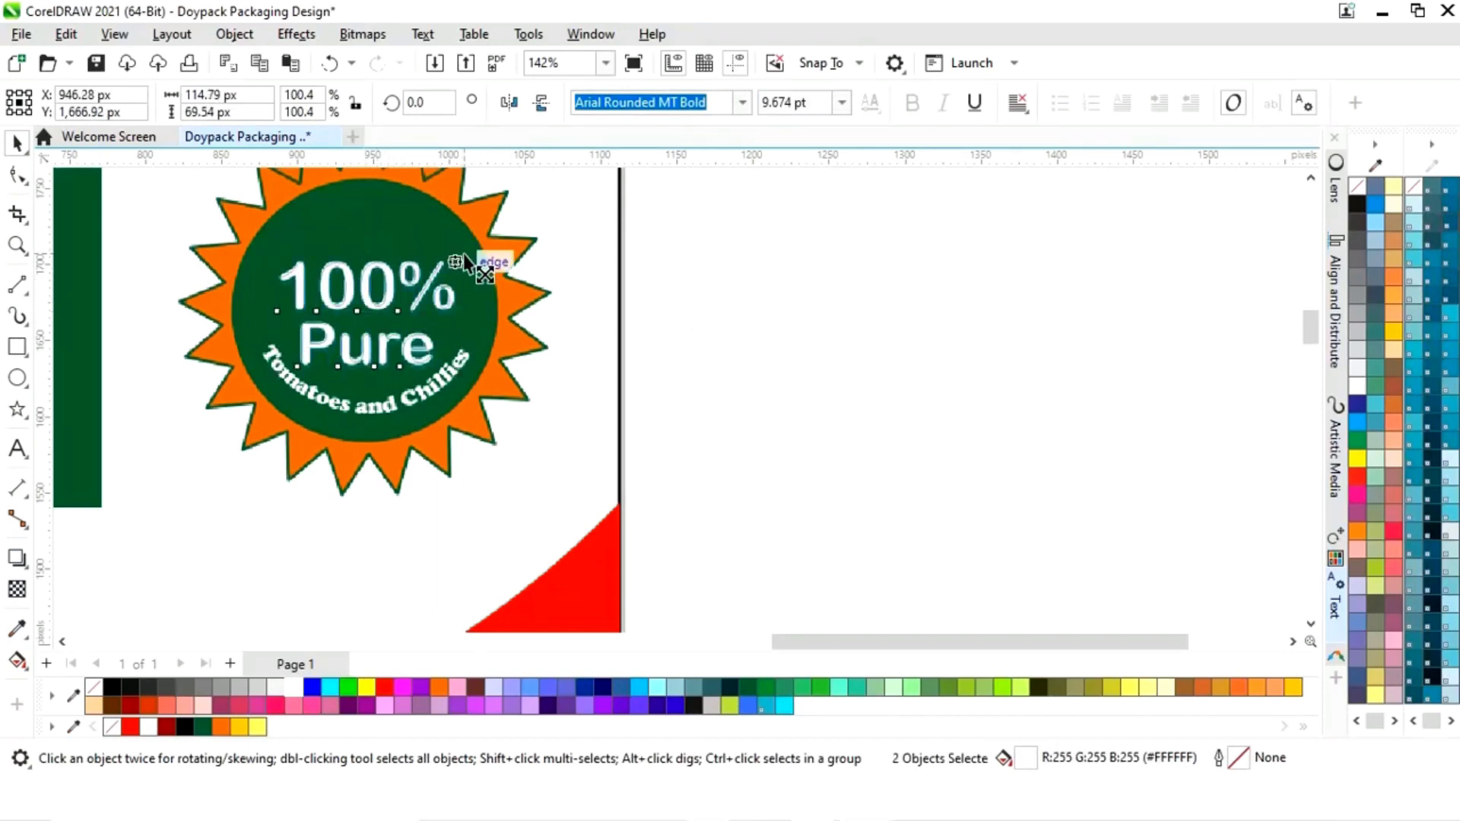
drag(464, 257, 491, 243)
drag(425, 312, 426, 301)
click(777, 341)
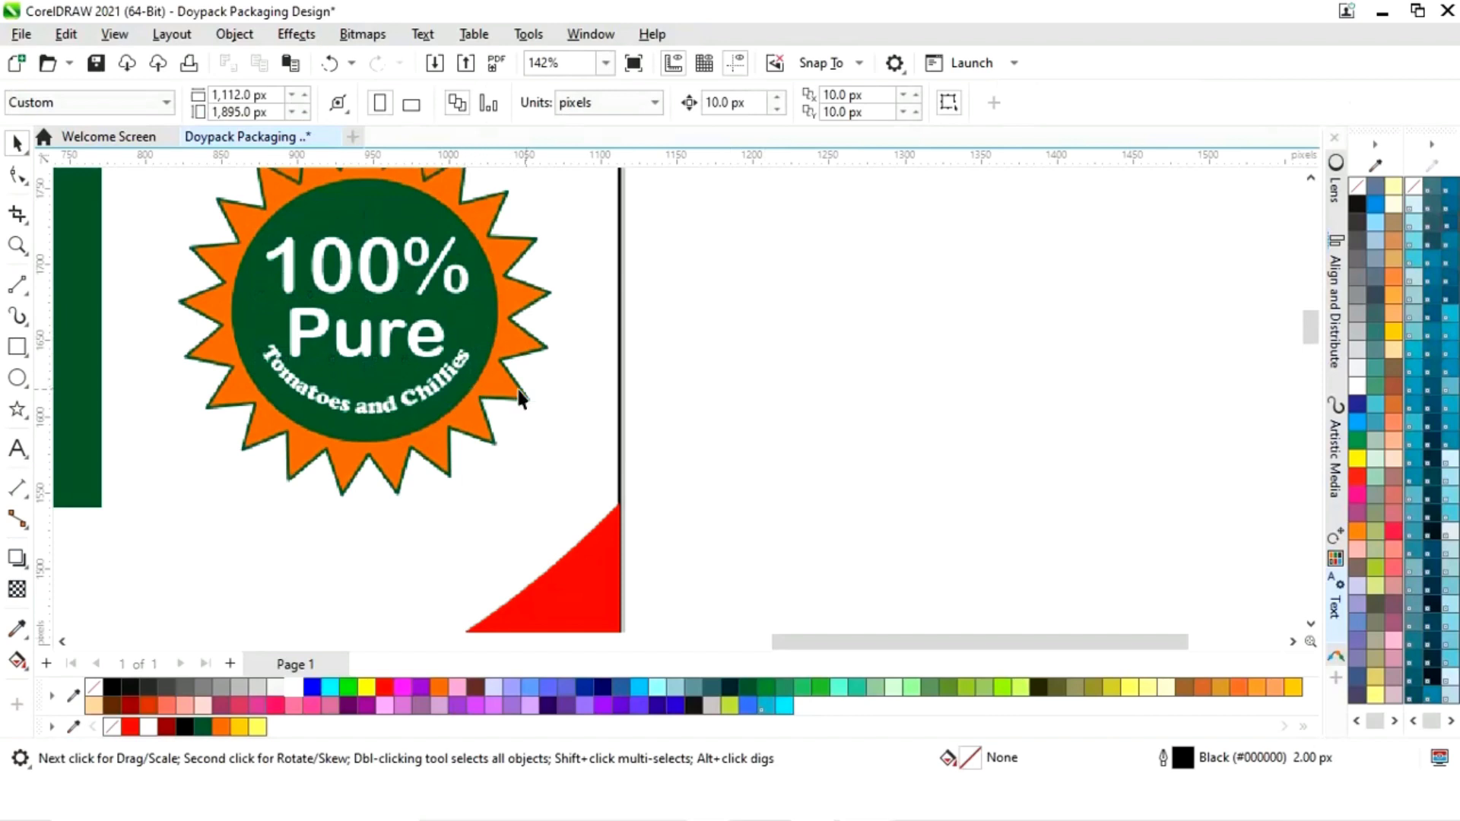
- Rotate the curved Tomatoes and Chillies text to about 351.8°, enlarge it to about 5 pt and narrow it to about 148 px
scroll(533, 379, down, 1)
drag(706, 373, 741, 346)
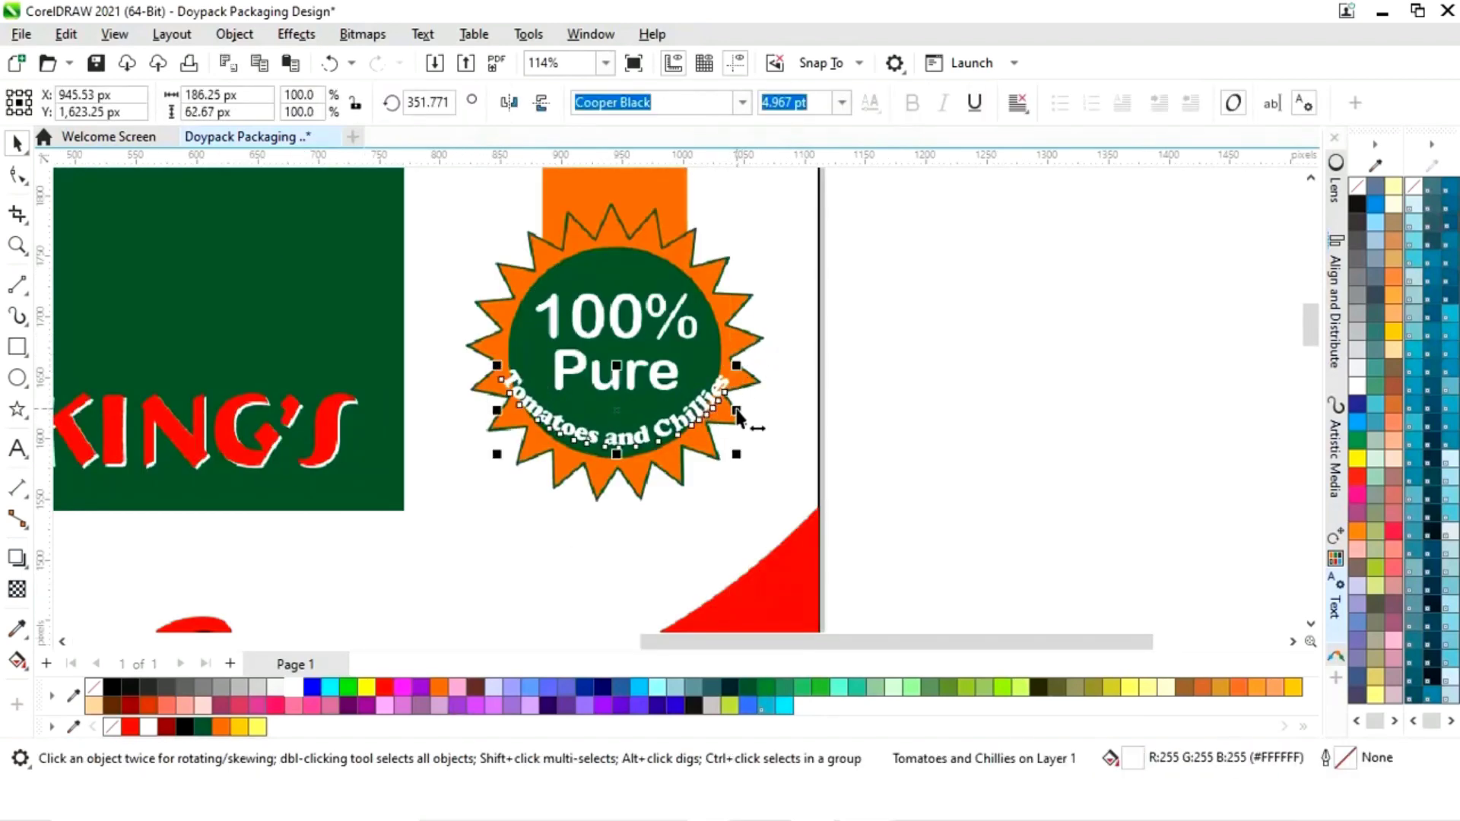
drag(737, 412, 715, 418)
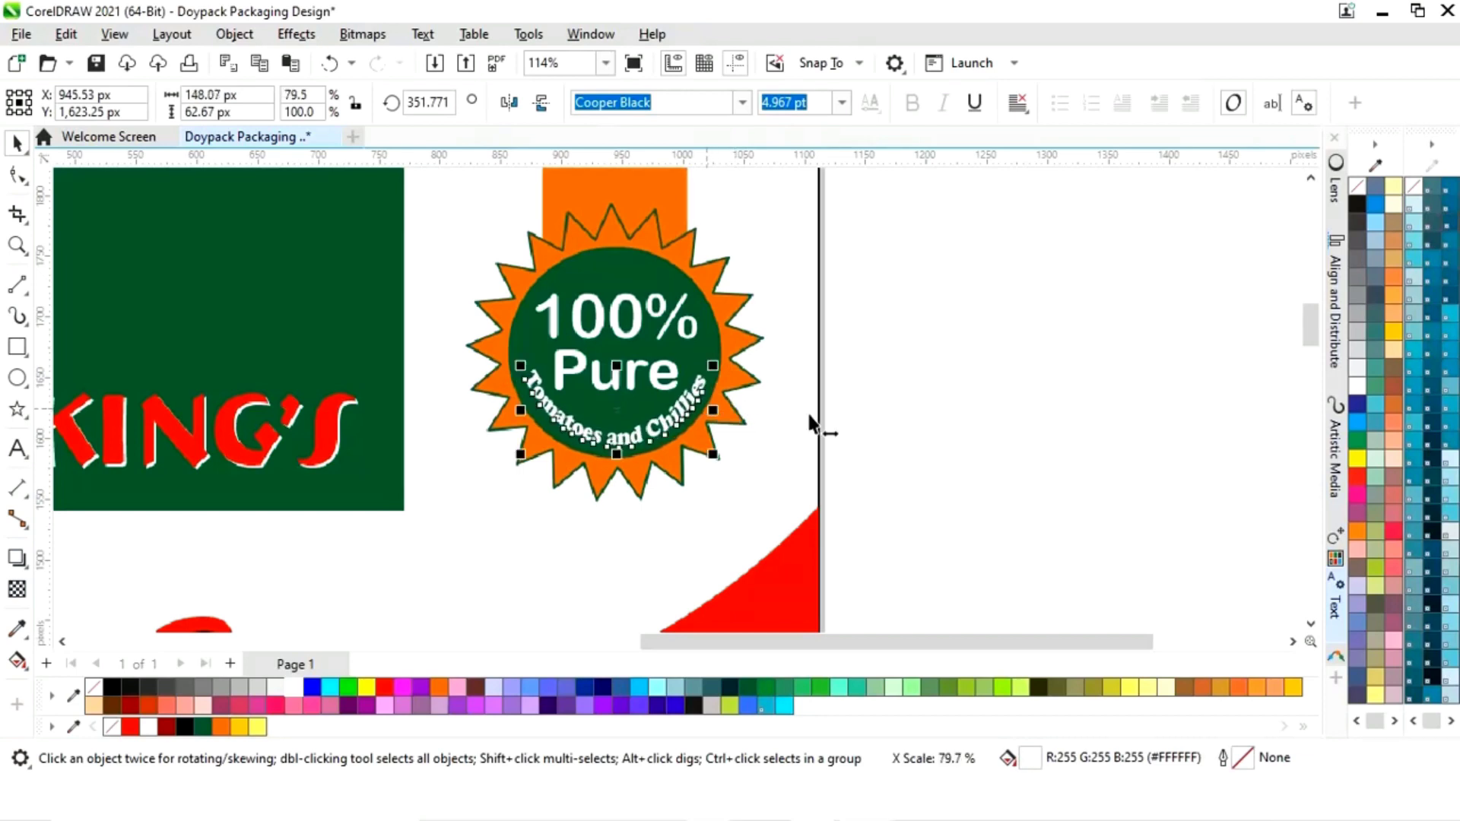
click(932, 397)
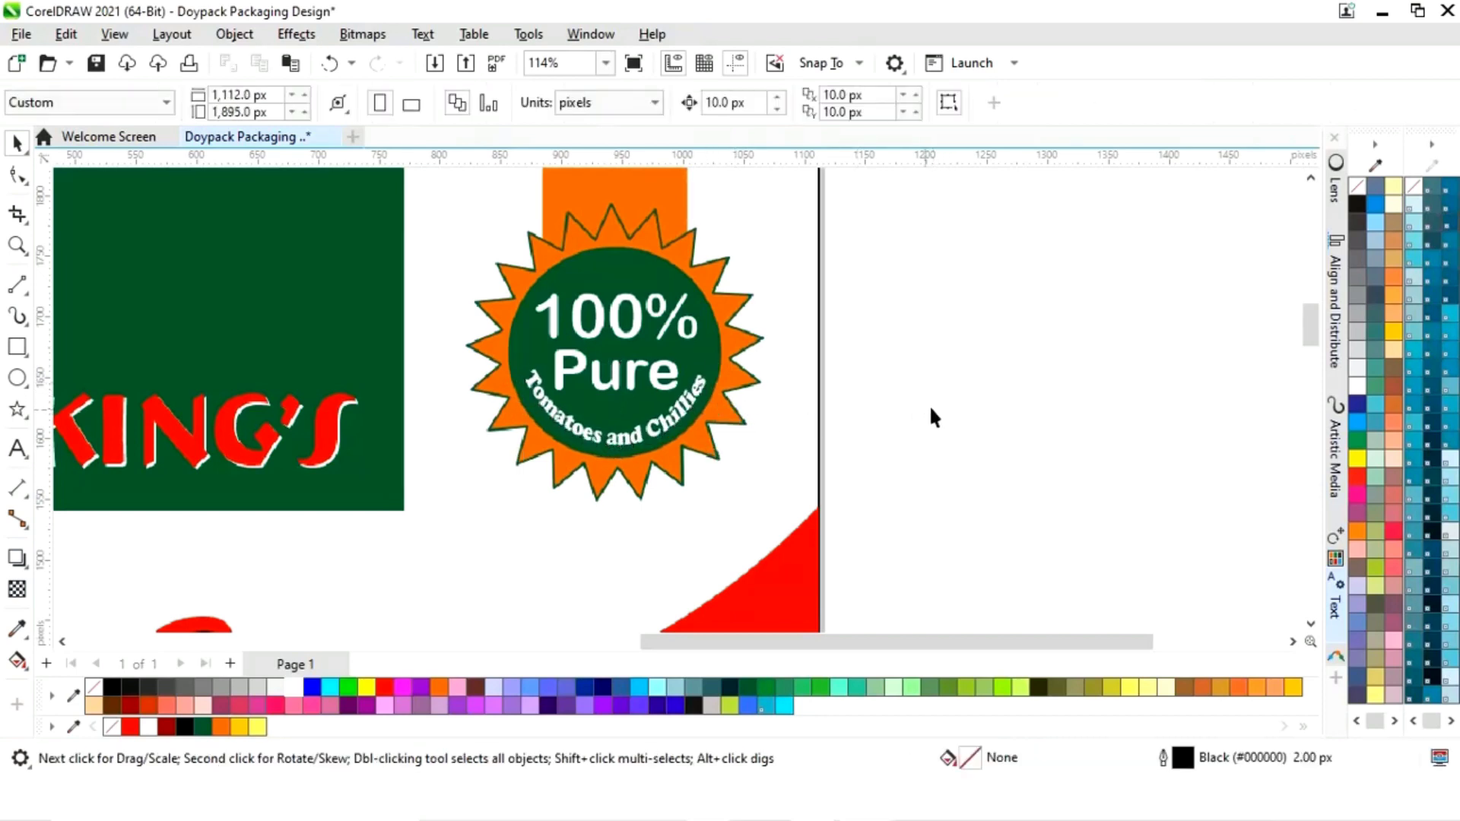
- Shrink 100% and Pure together slightly so they sit clear of the curved text and circle edge
click(639, 376)
shift+click(640, 332)
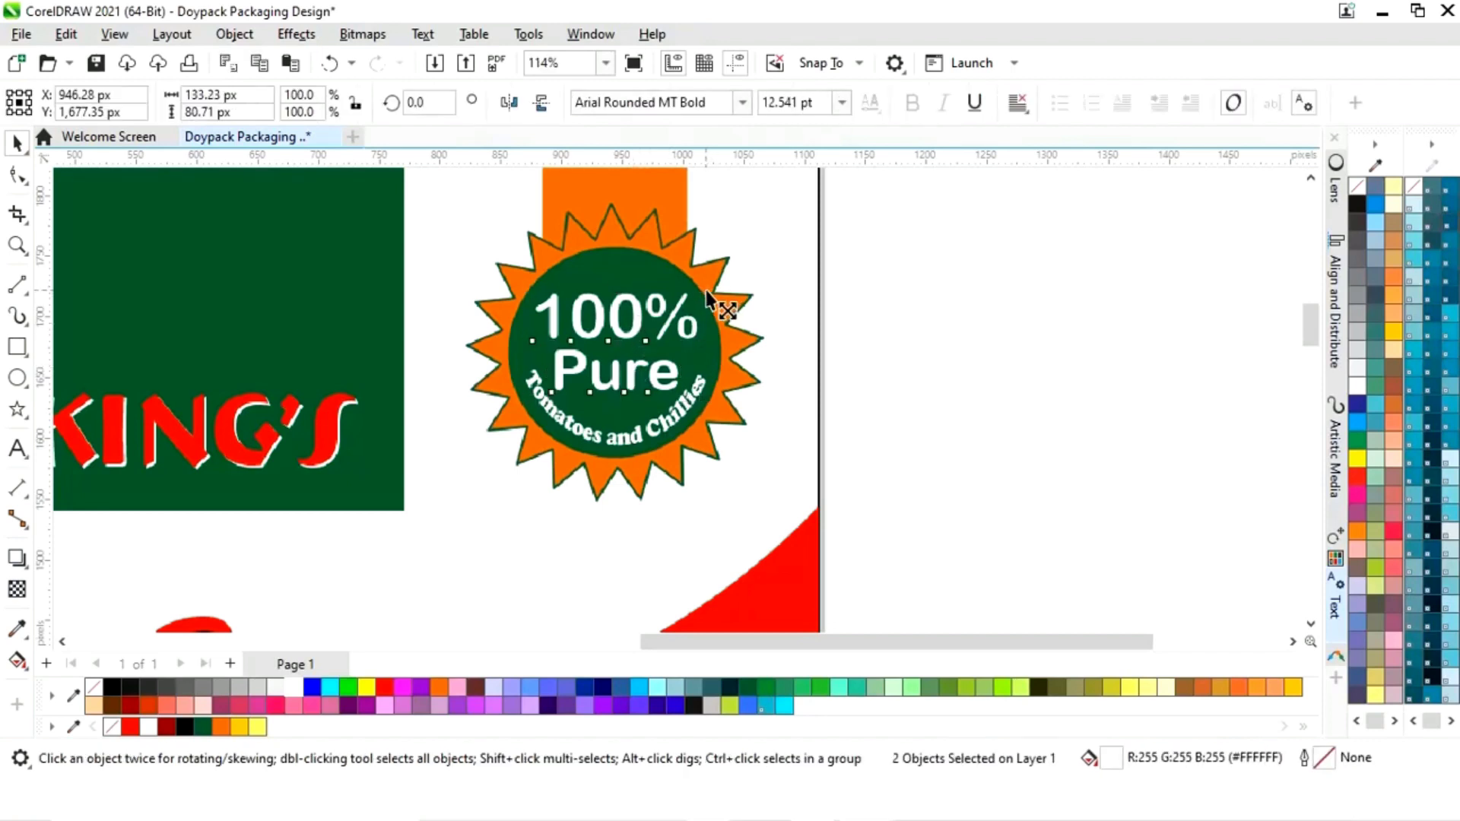
drag(716, 300, 694, 294)
click(940, 363)
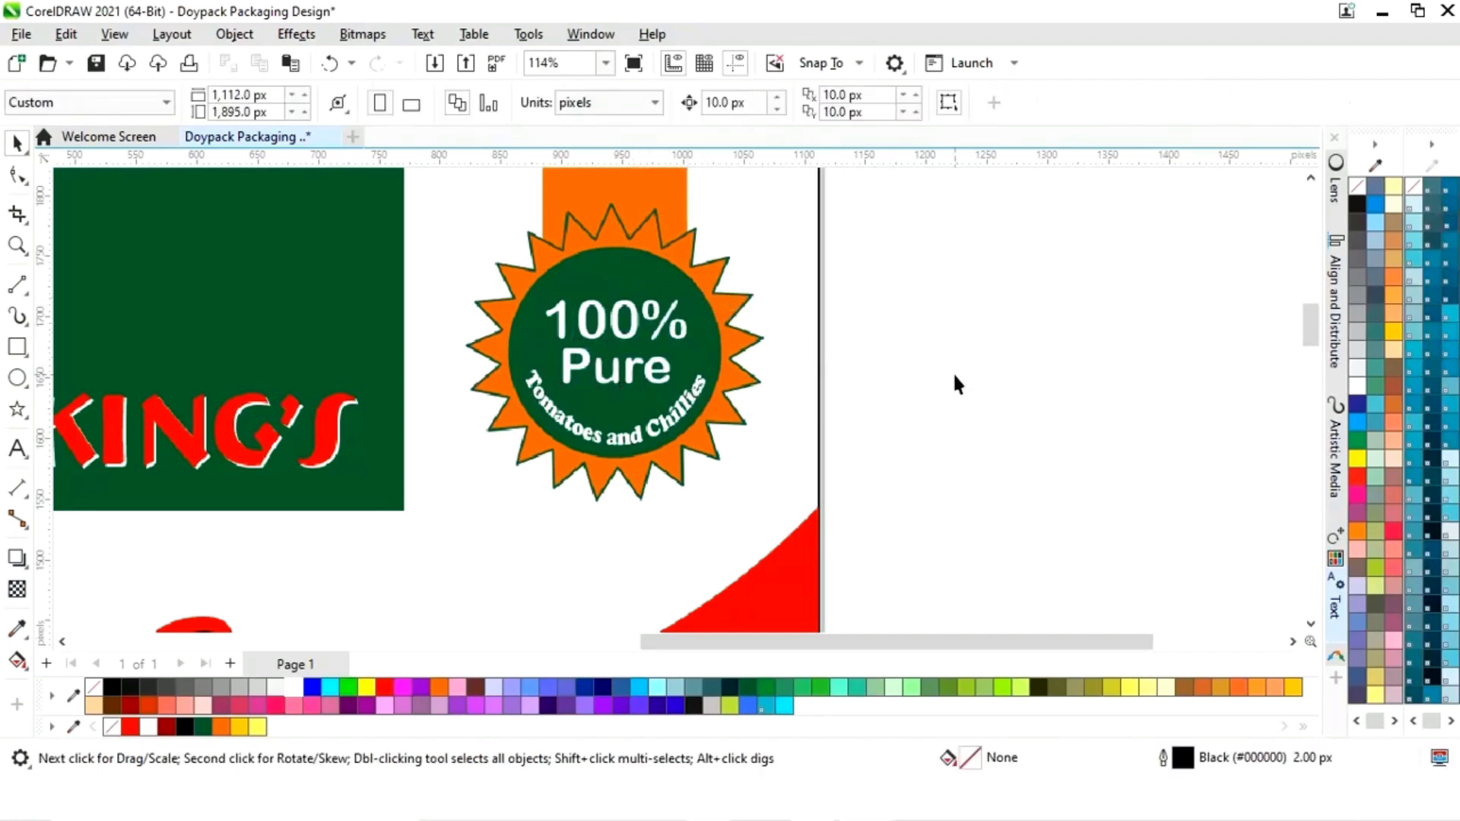
- Add the text 1kg in Cooper Black at 24 pt beside the page
key(shift+F4)
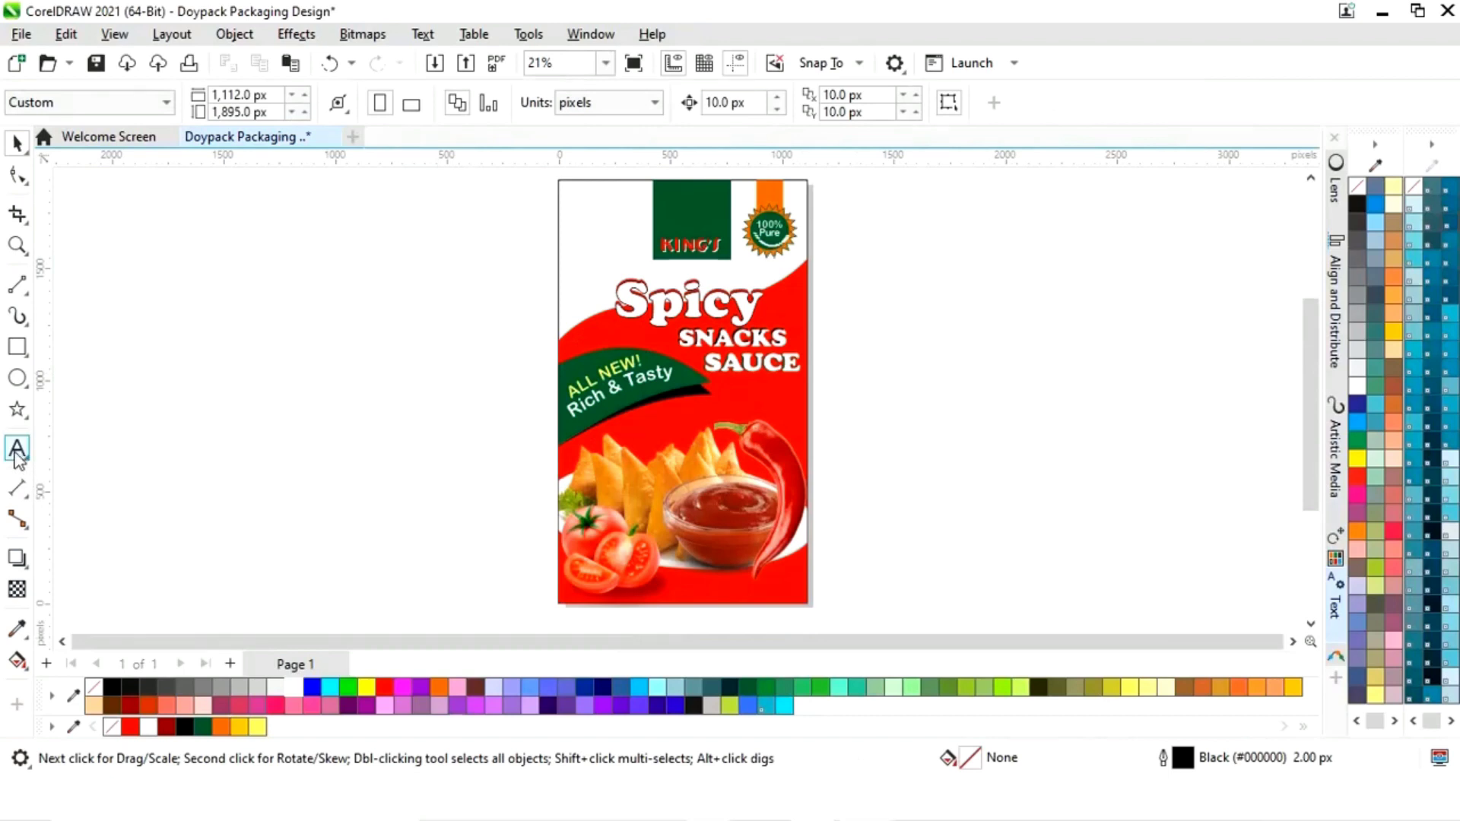
click(17, 450)
click(882, 433)
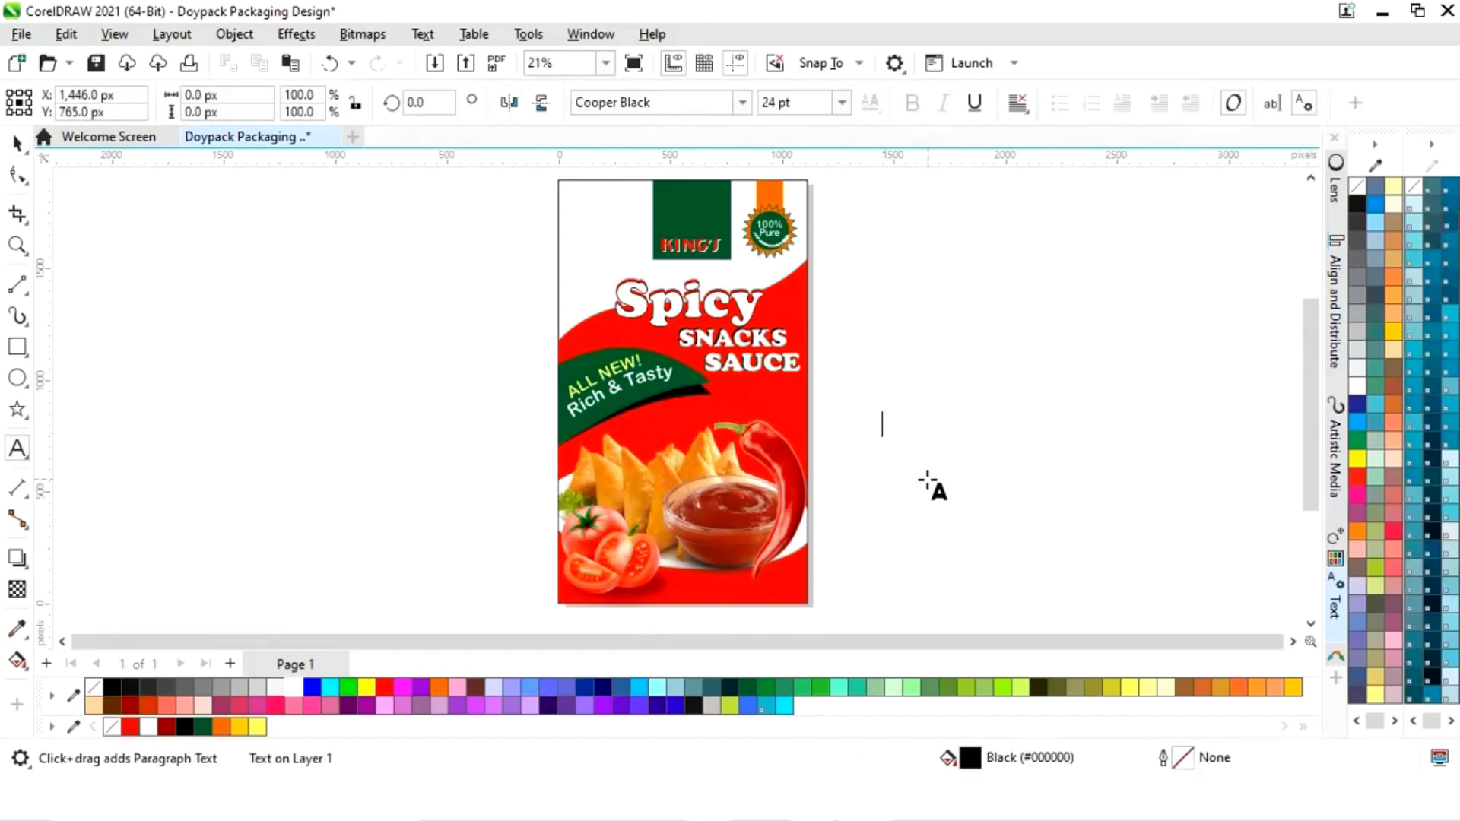
text(1kg)
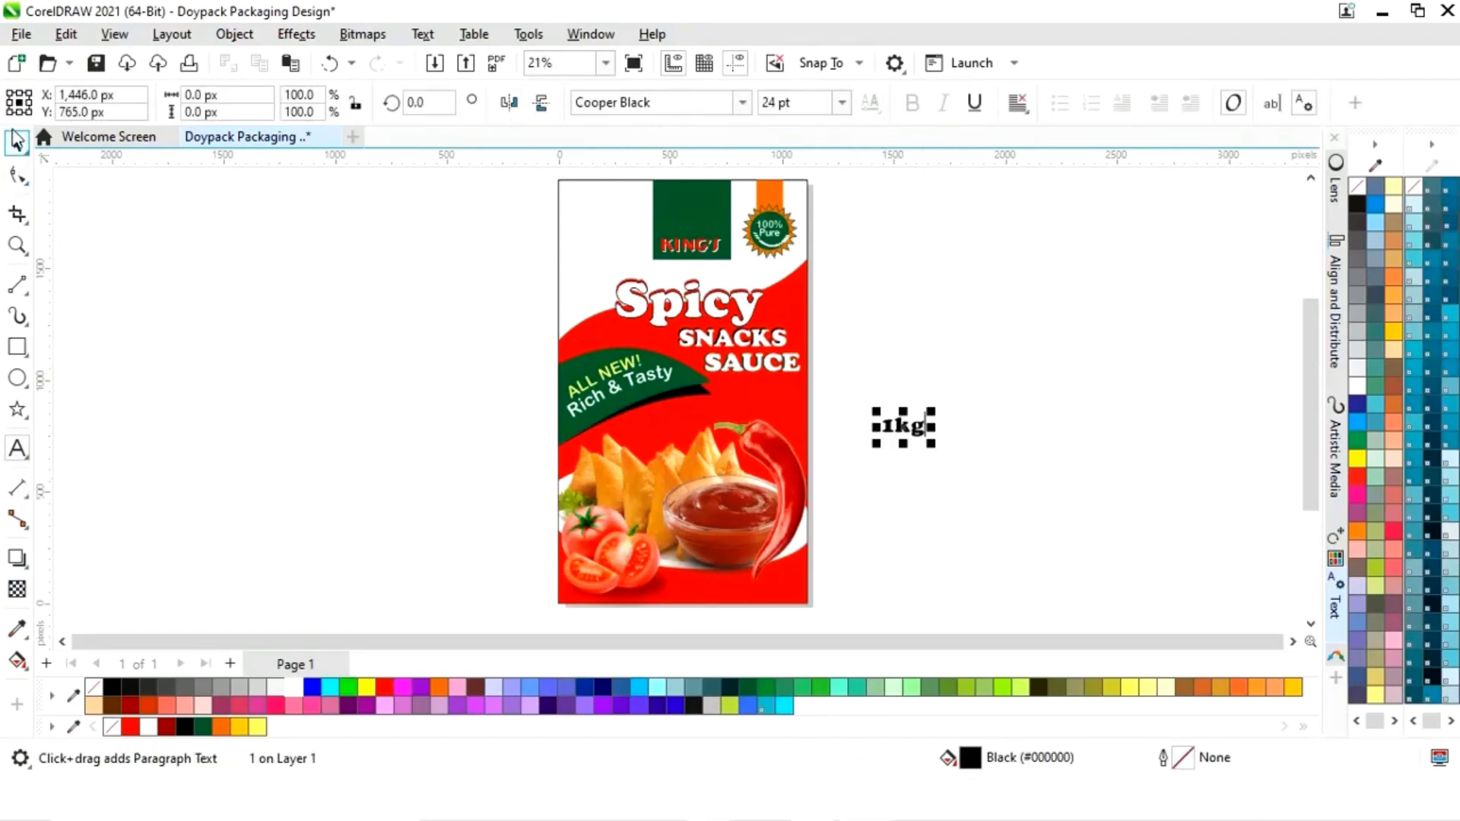
- Move the 1kg text onto the red area below the word SAUCE and fill it white
click(16, 143)
drag(900, 427, 784, 405)
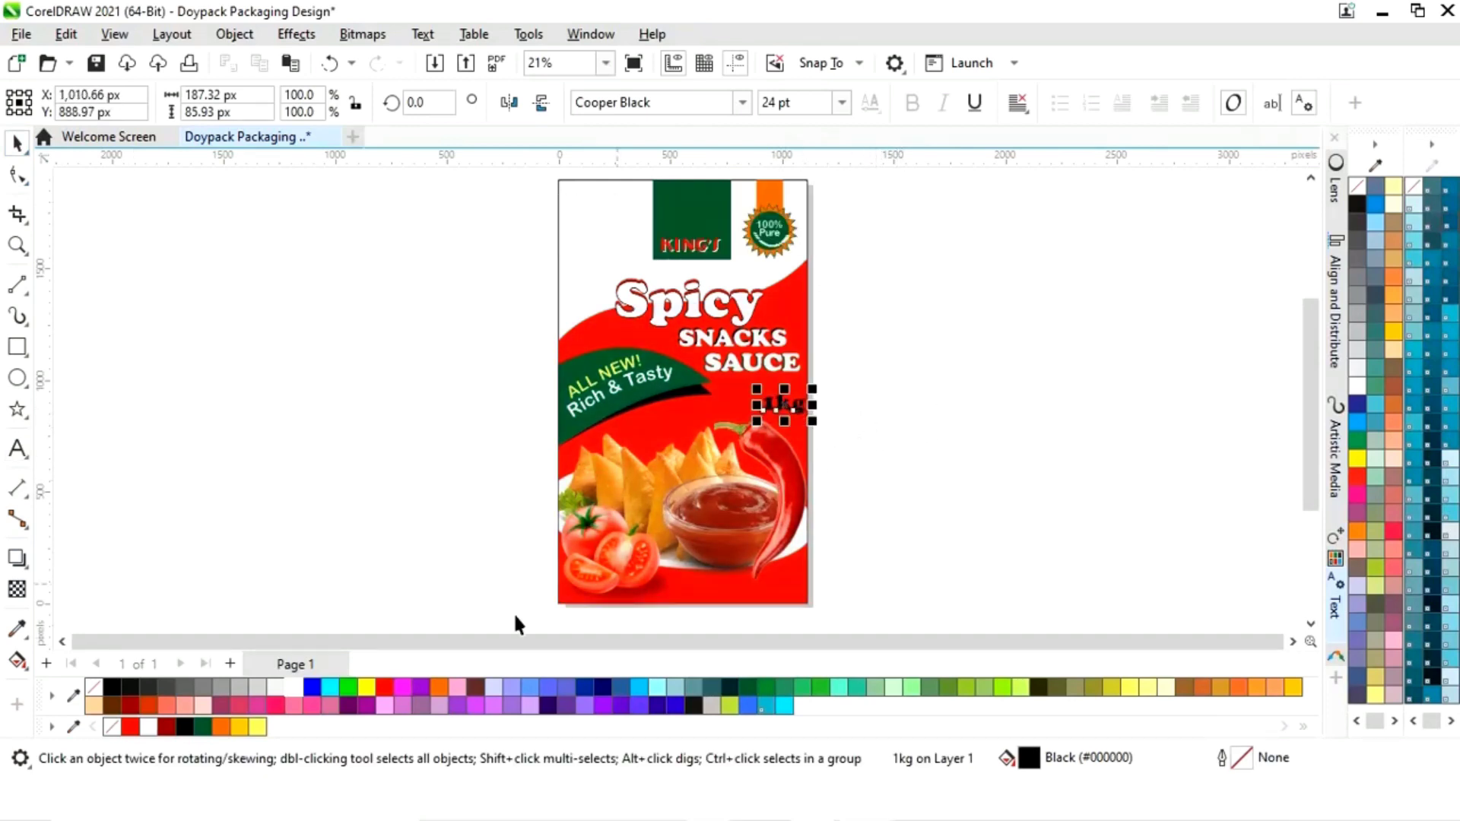
click(954, 450)
drag(782, 408, 766, 403)
click(916, 451)
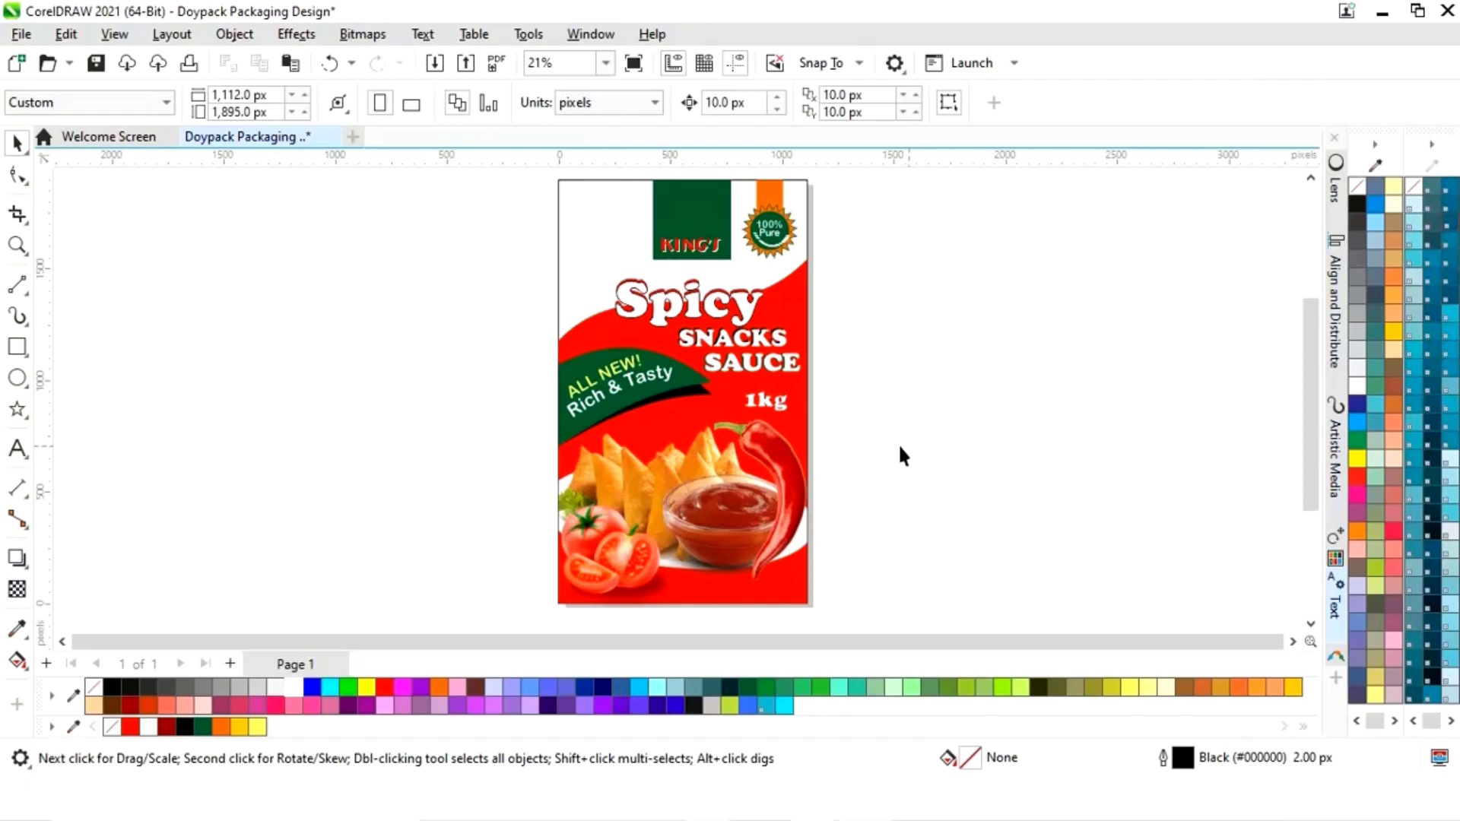
- Draw a rectangle about 97 by 86 px on the red area beside Spicy, filled white without an outline
click(18, 349)
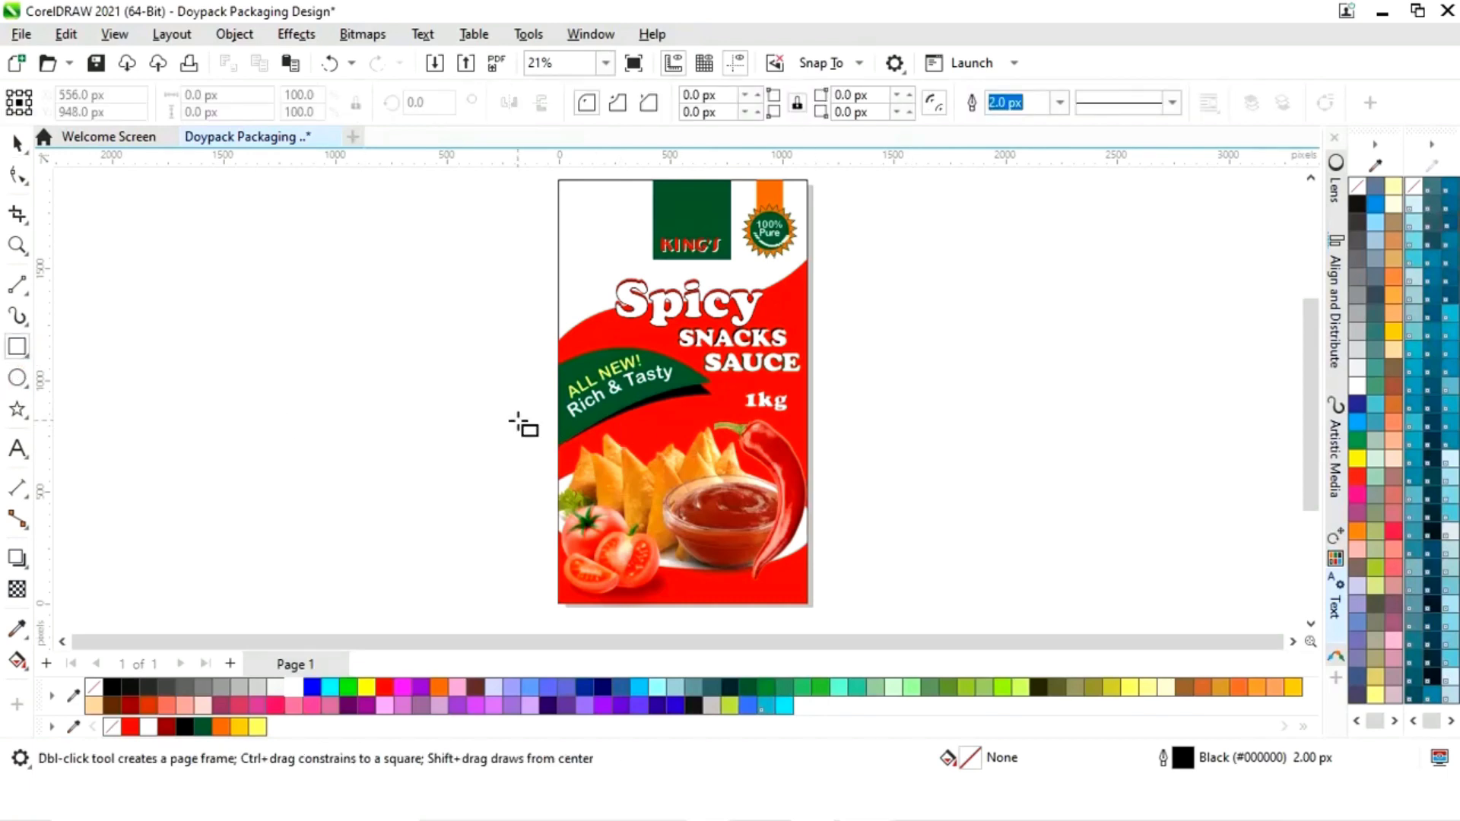
key(z)
drag(736, 257, 840, 354)
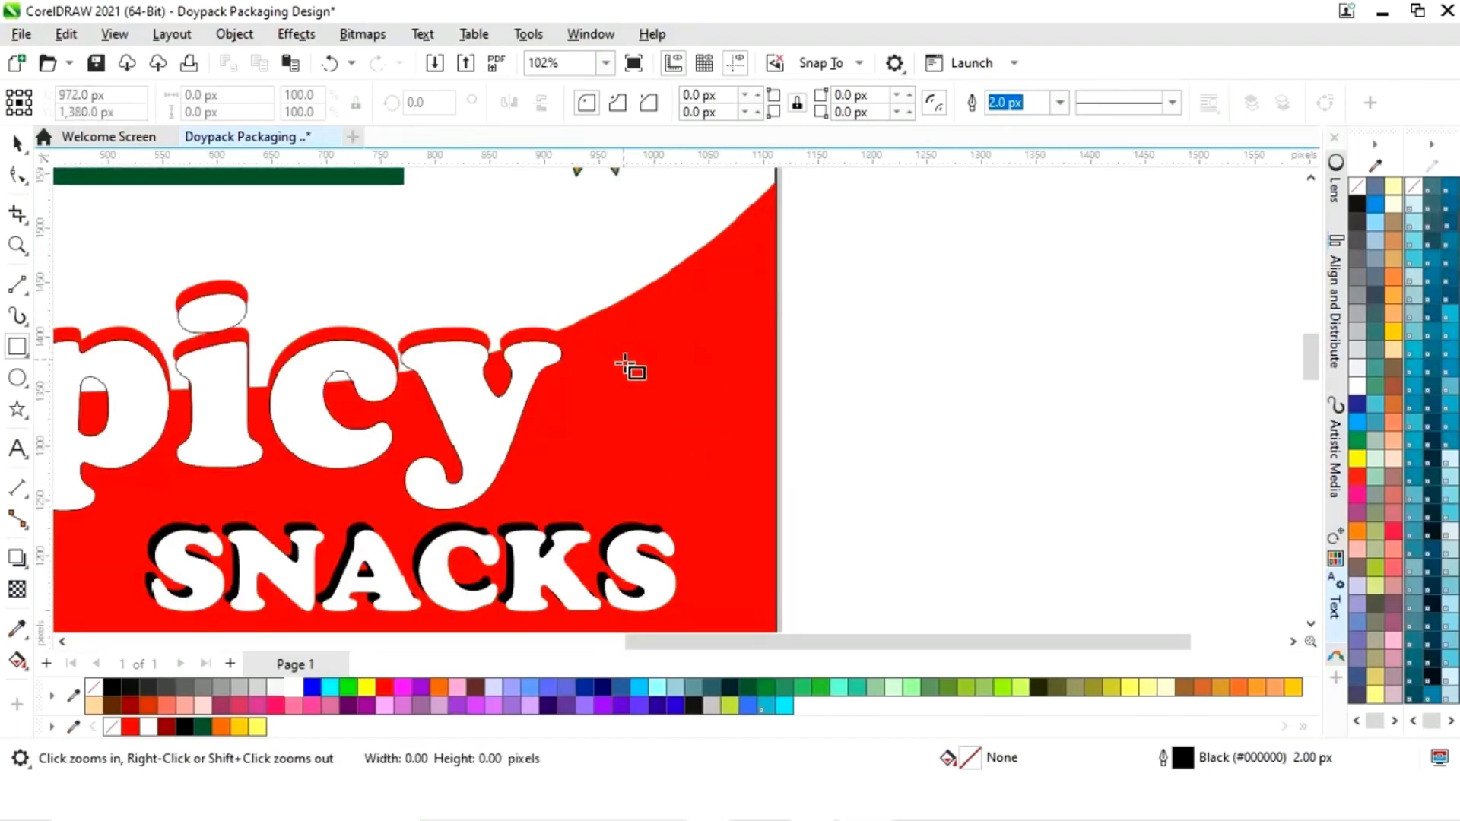
drag(624, 361, 731, 453)
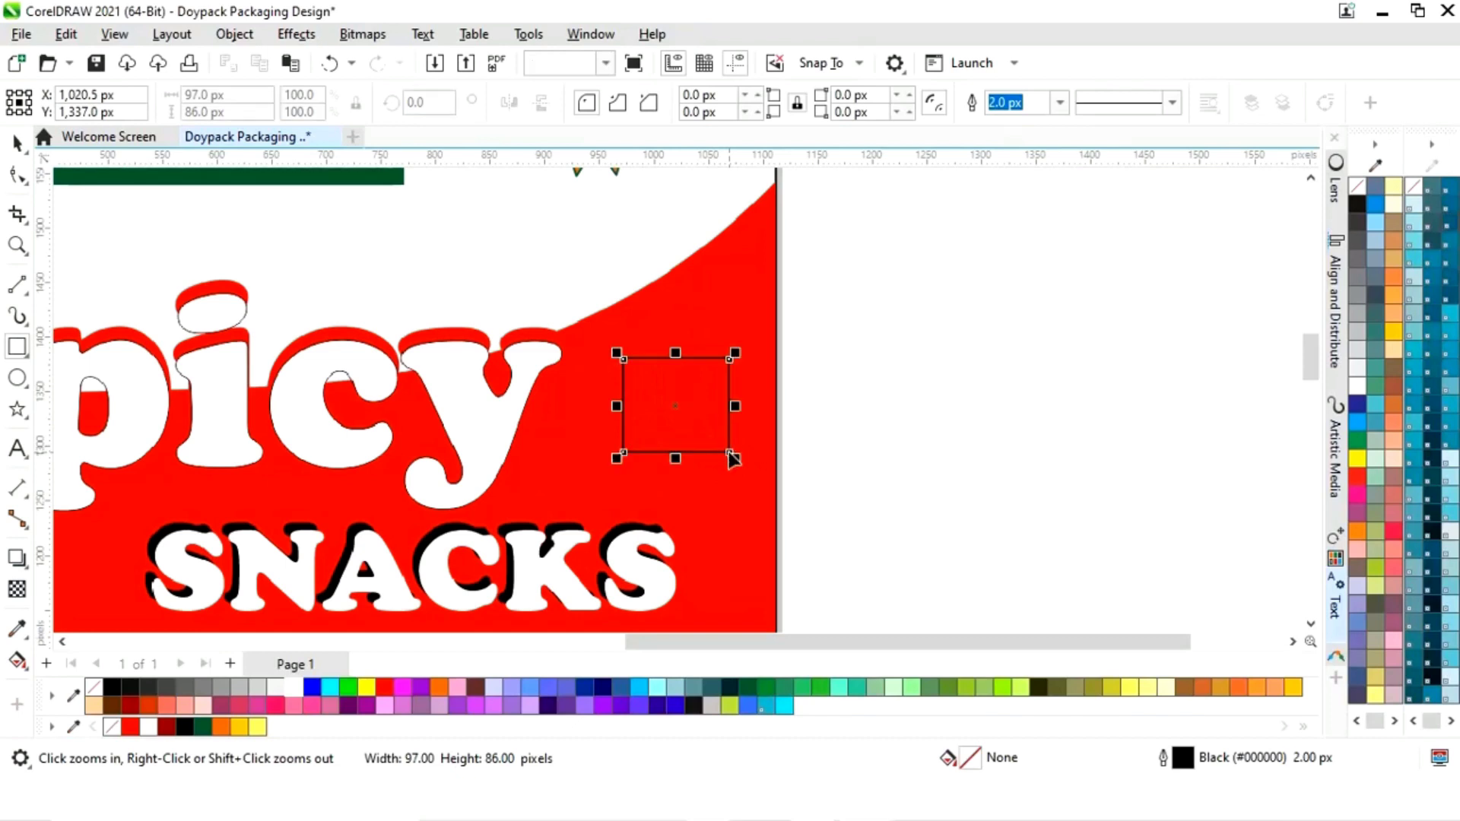
click(294, 688)
right_click(112, 729)
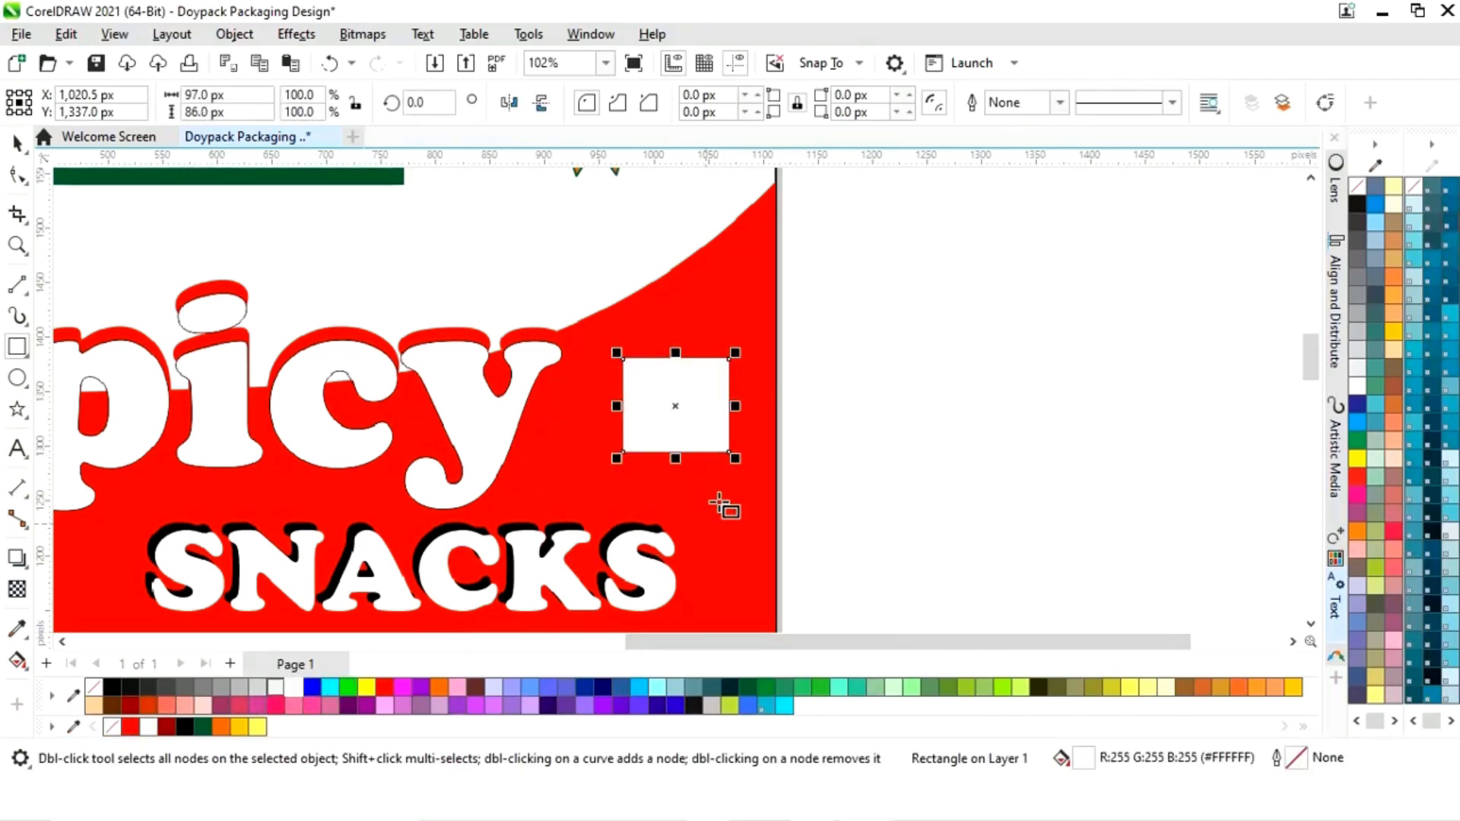
- Nest two centred copies inside the white rectangle: a grass-green one about 79 by 70 px and a white one about 60 by 53 px
drag(737, 354, 729, 363)
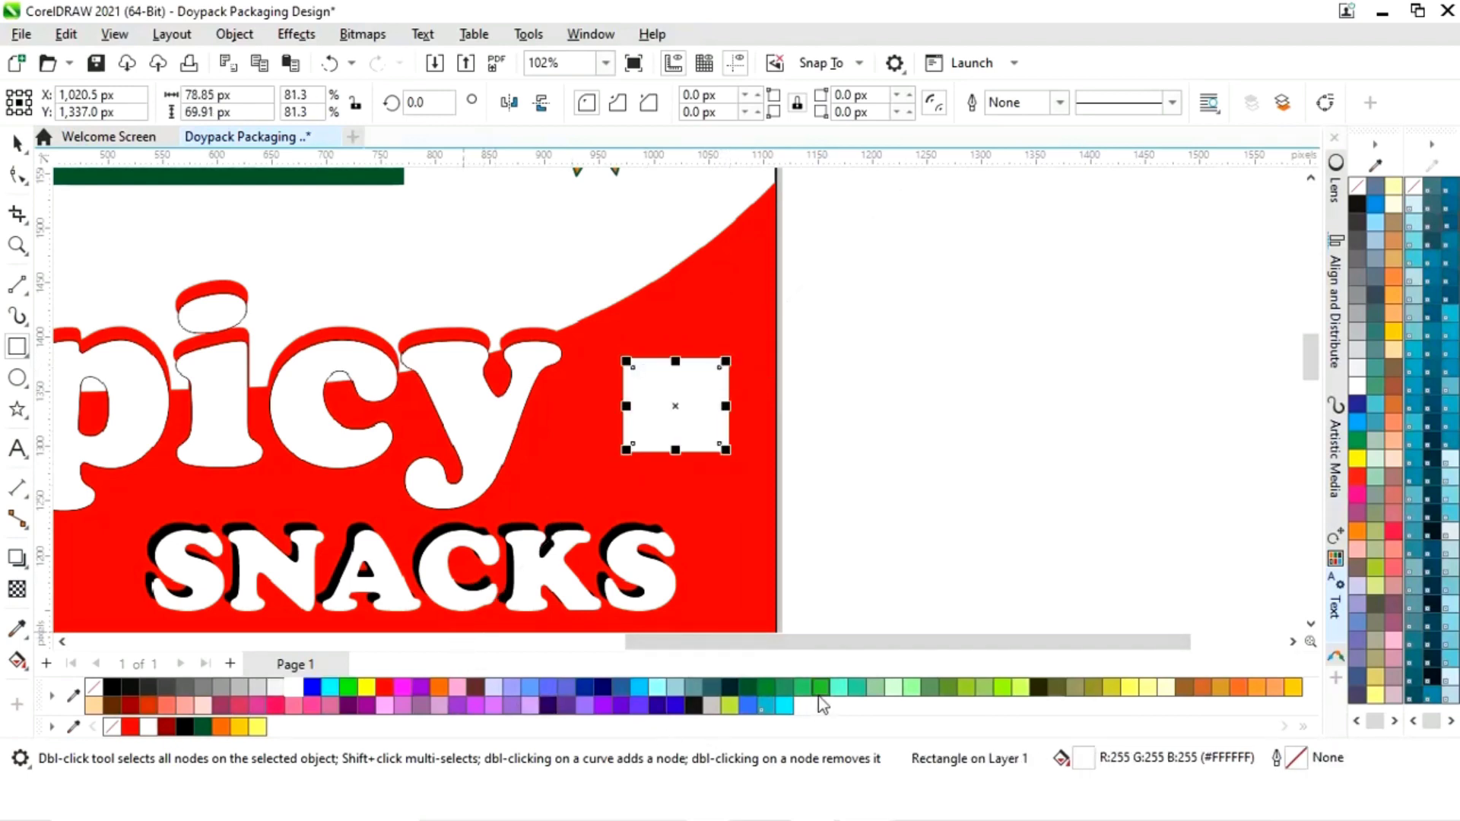
click(767, 687)
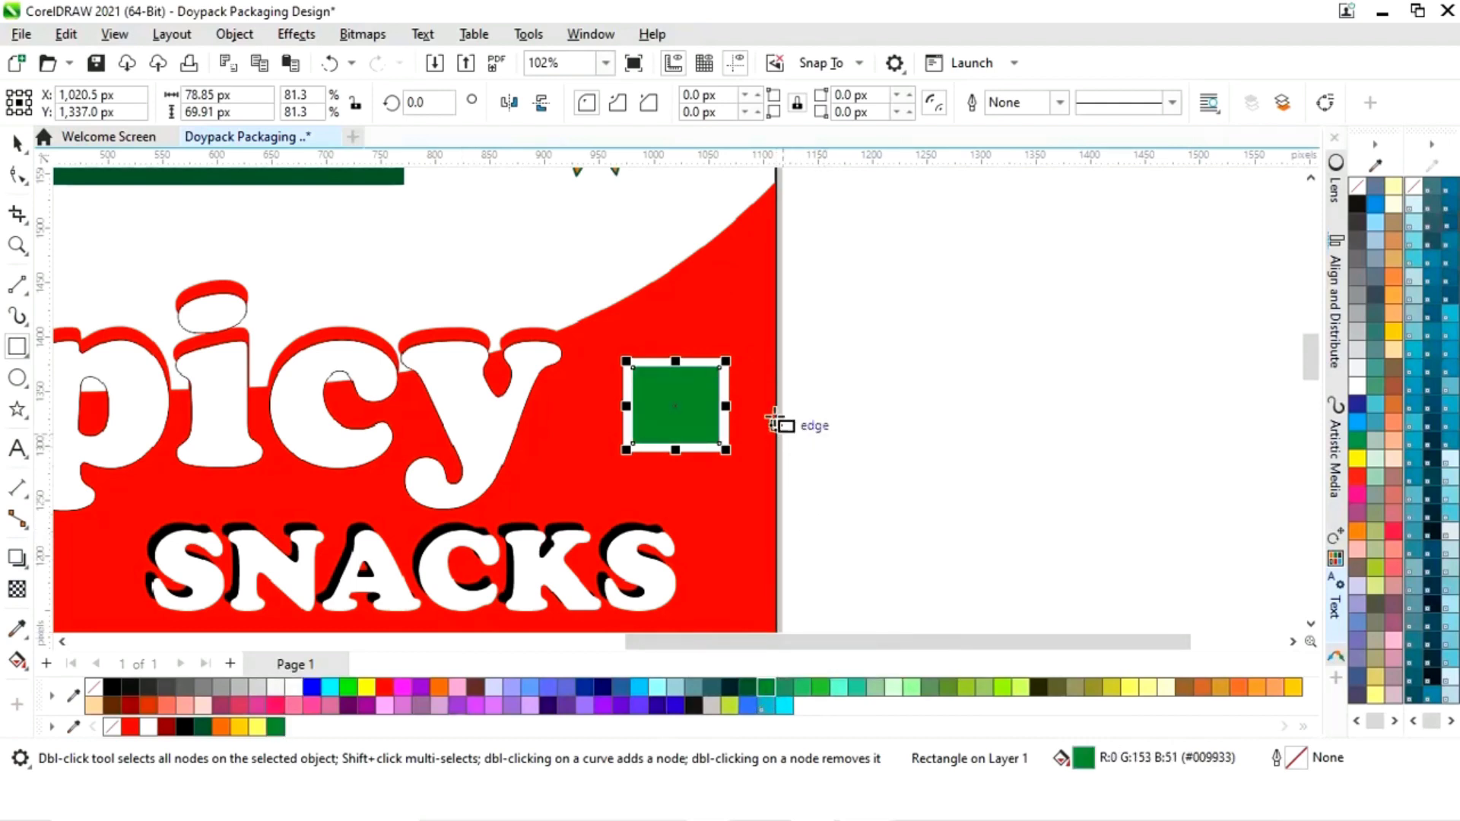
drag(728, 360, 734, 381)
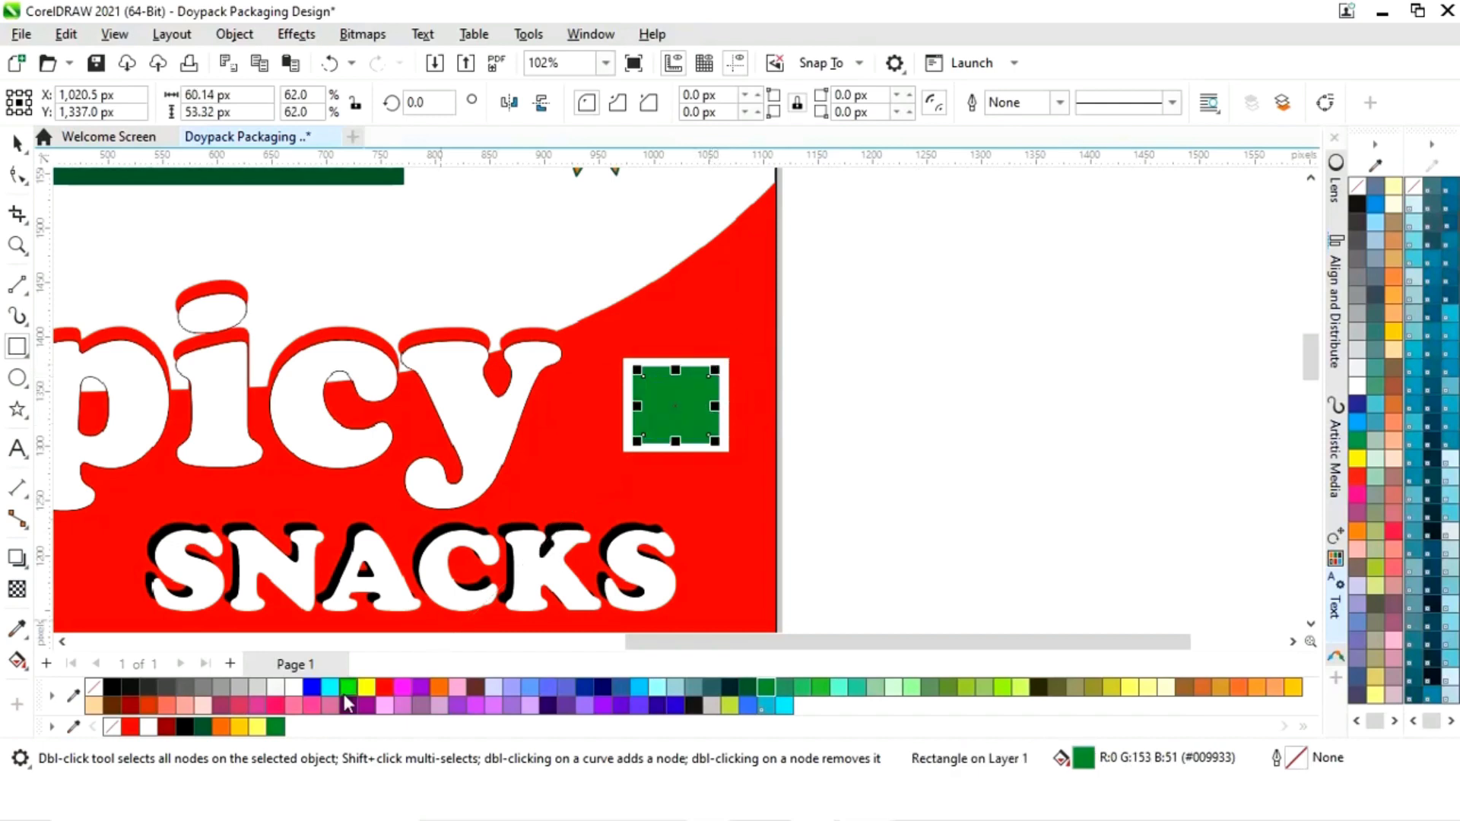
click(296, 691)
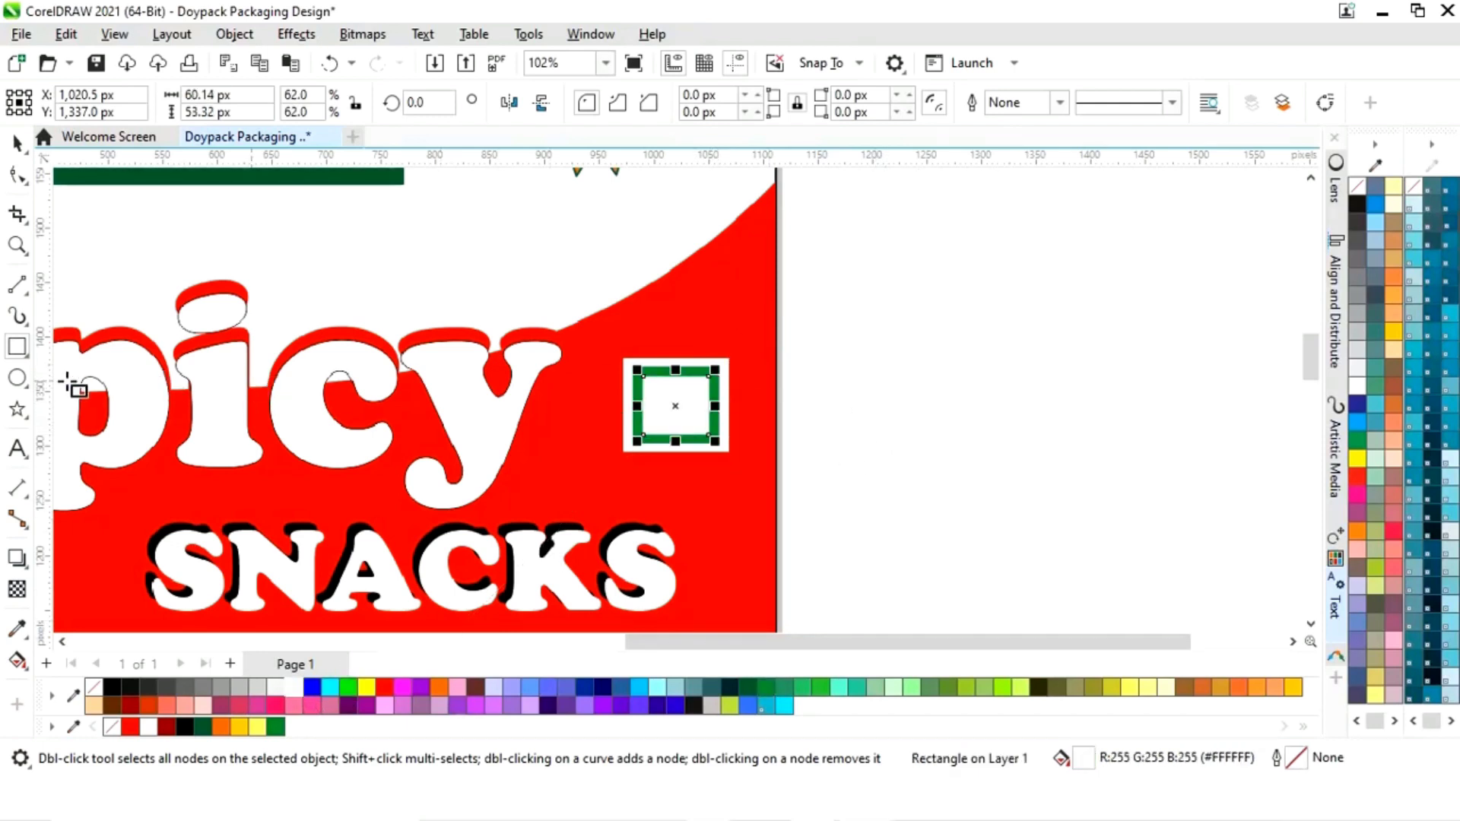
- Draw a circle about 26 px across inside the inner white rectangle, filled grass green without an outline
click(18, 377)
drag(666, 396, 686, 416)
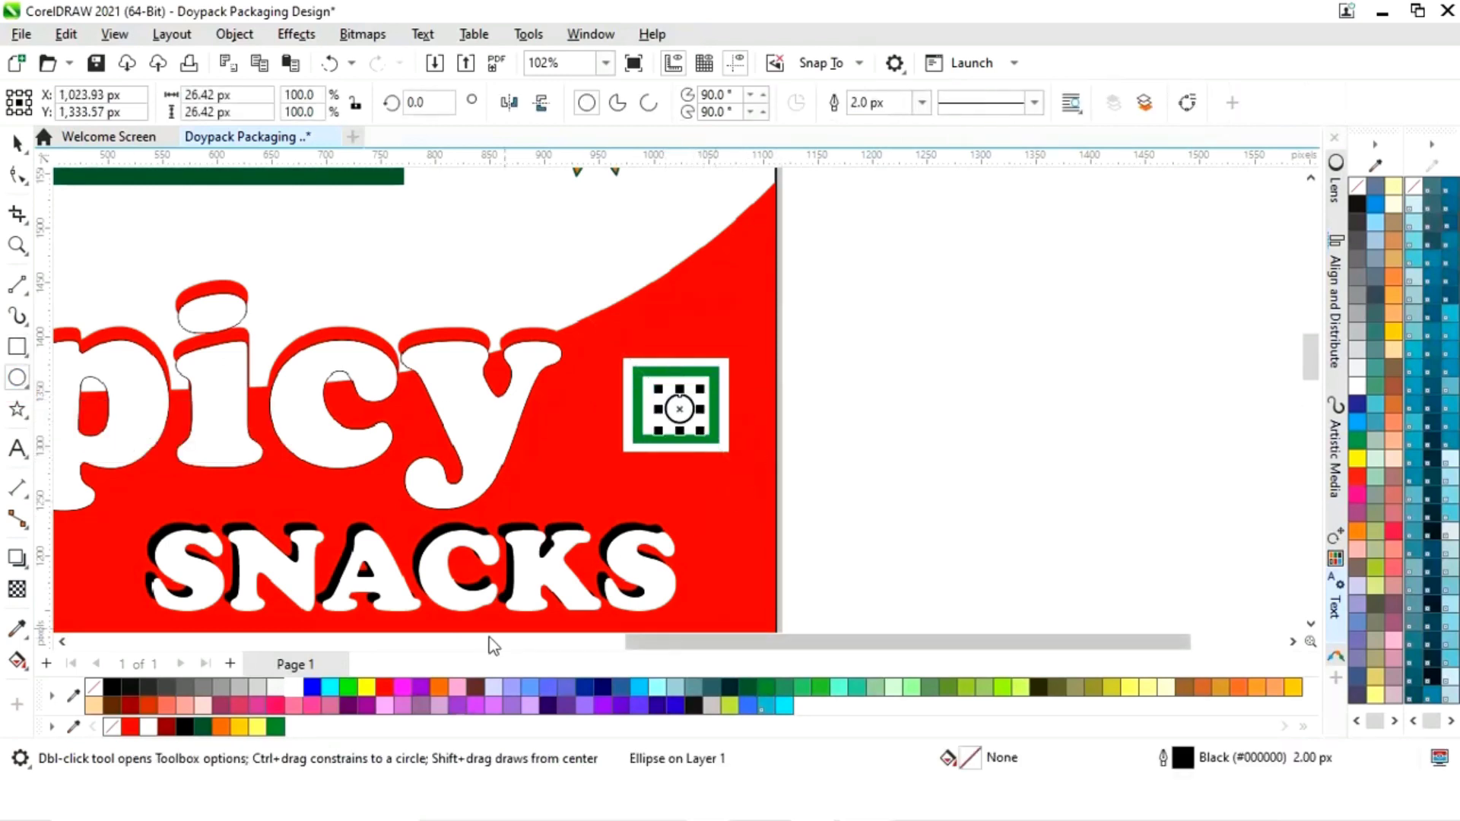
click(275, 728)
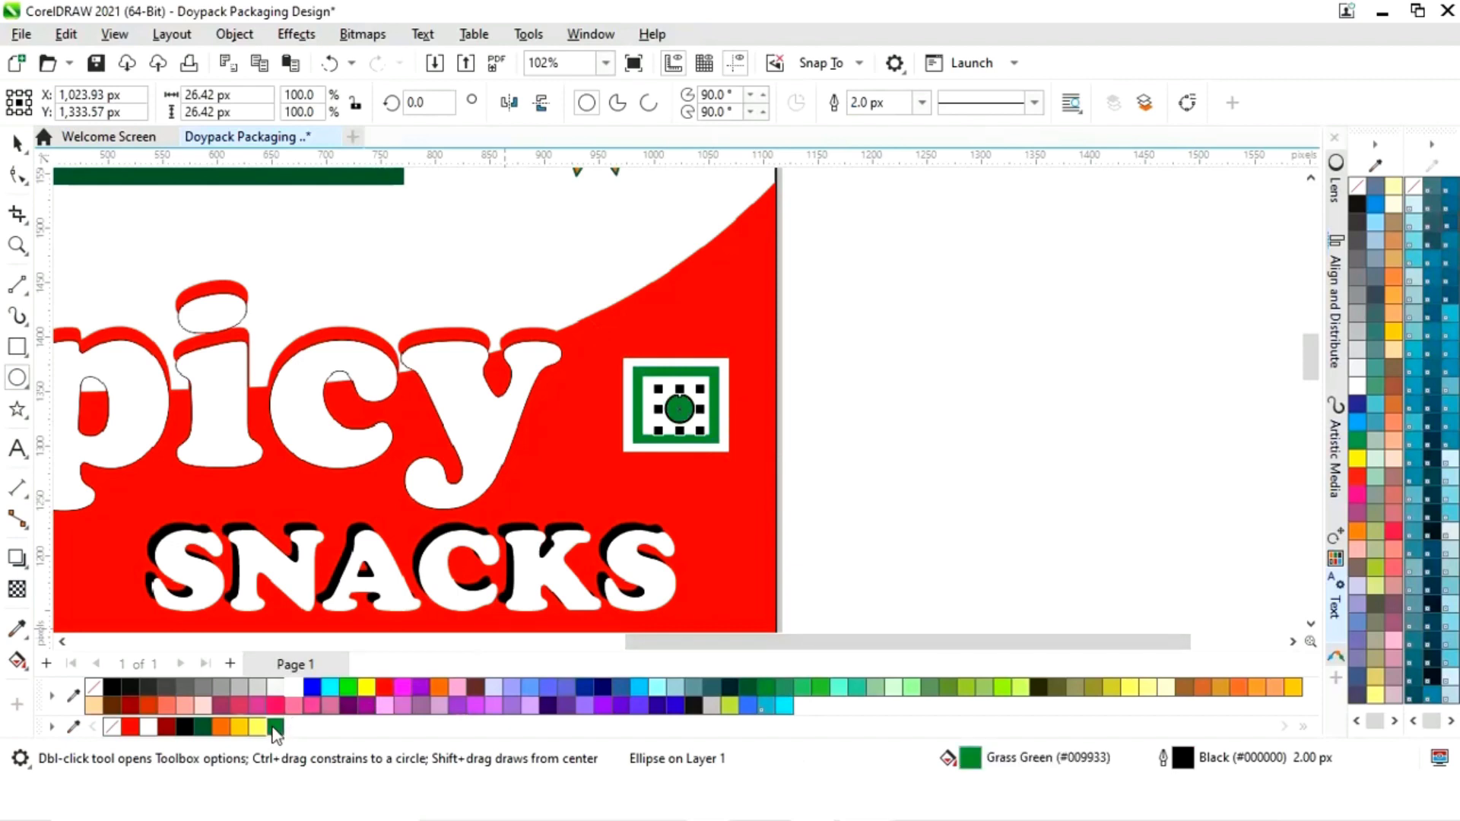
right_click(111, 729)
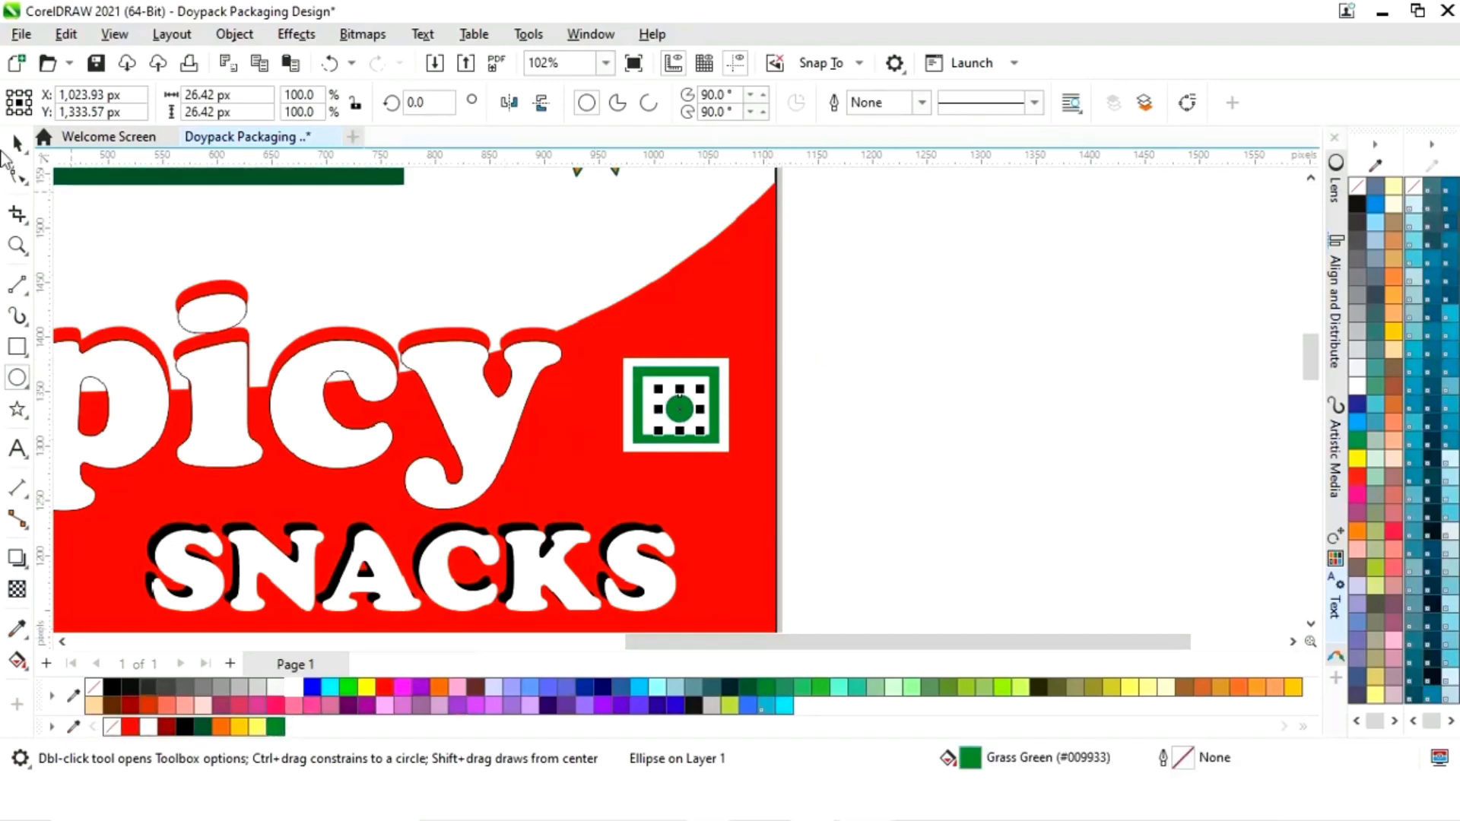
- Centre the green circle and the nested rectangles on each other
click(16, 143)
drag(886, 326, 593, 484)
key(c)
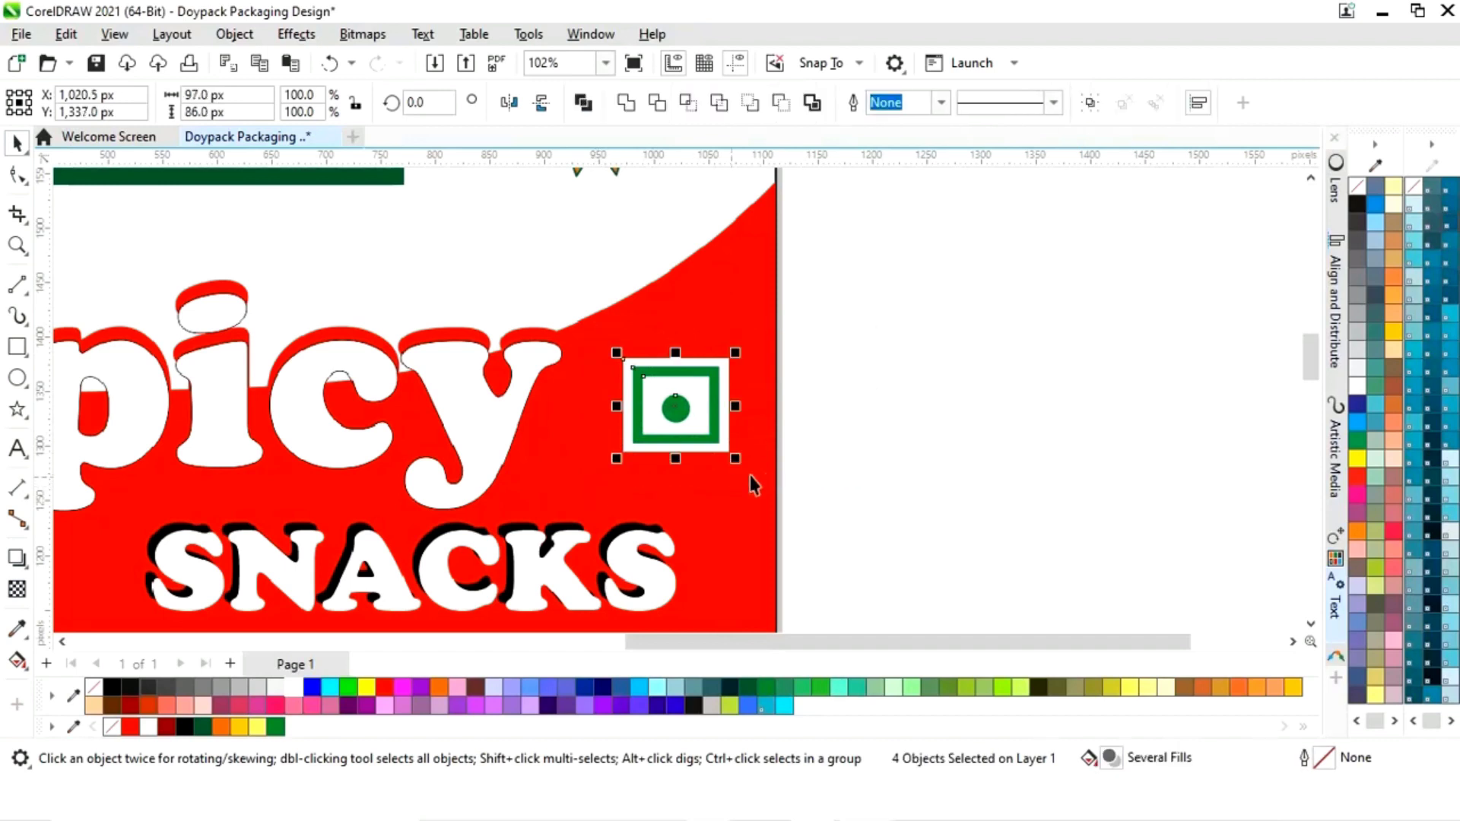
click(837, 427)
- Shrink the whole green vegetarian mark about its centre
drag(831, 326, 595, 487)
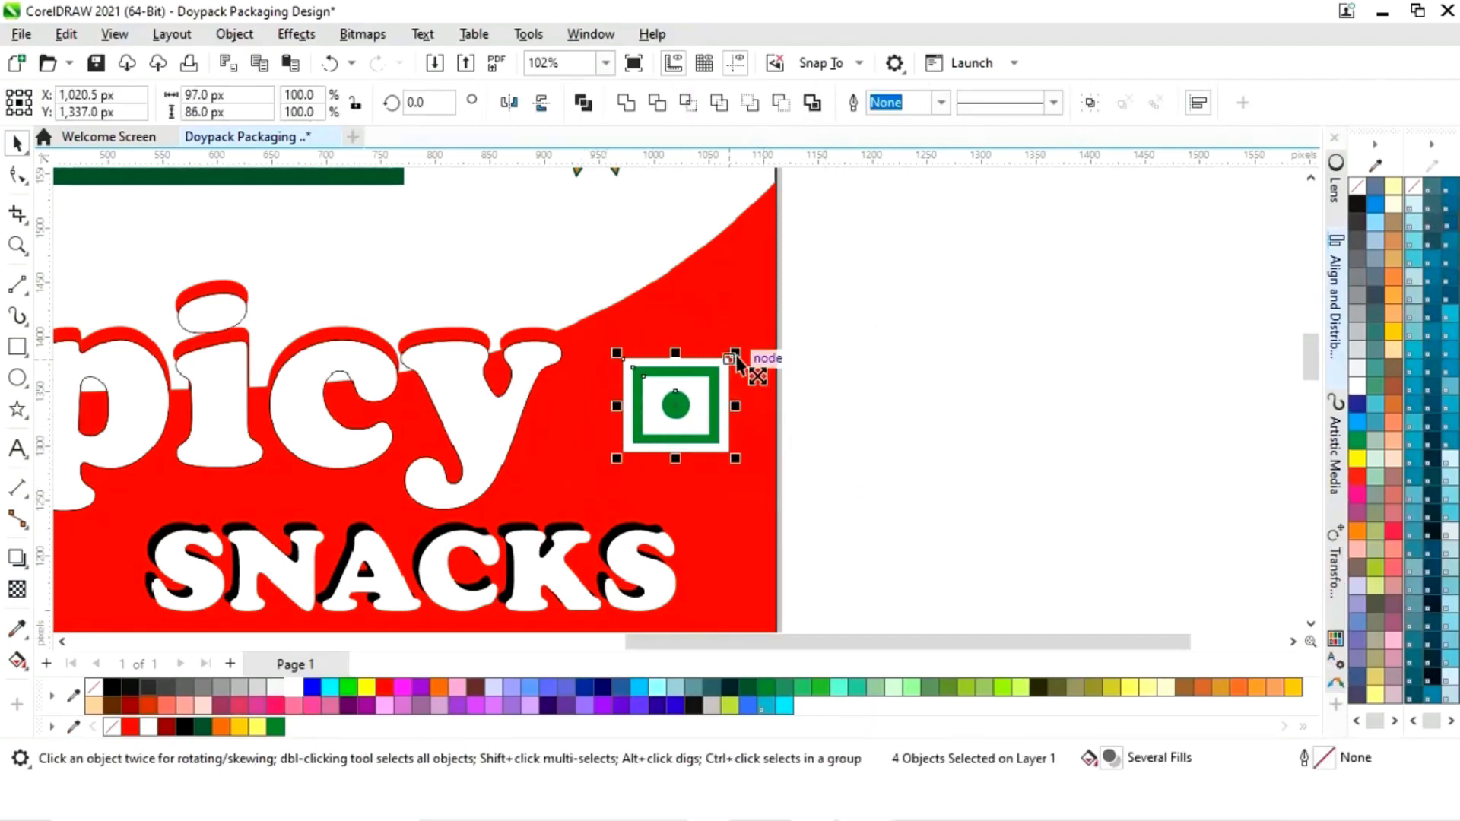
mouse_move(734, 355)
mouse_down()
mouse_move(756, 365)
mouse_move(715, 372)
mouse_up()
click(852, 374)
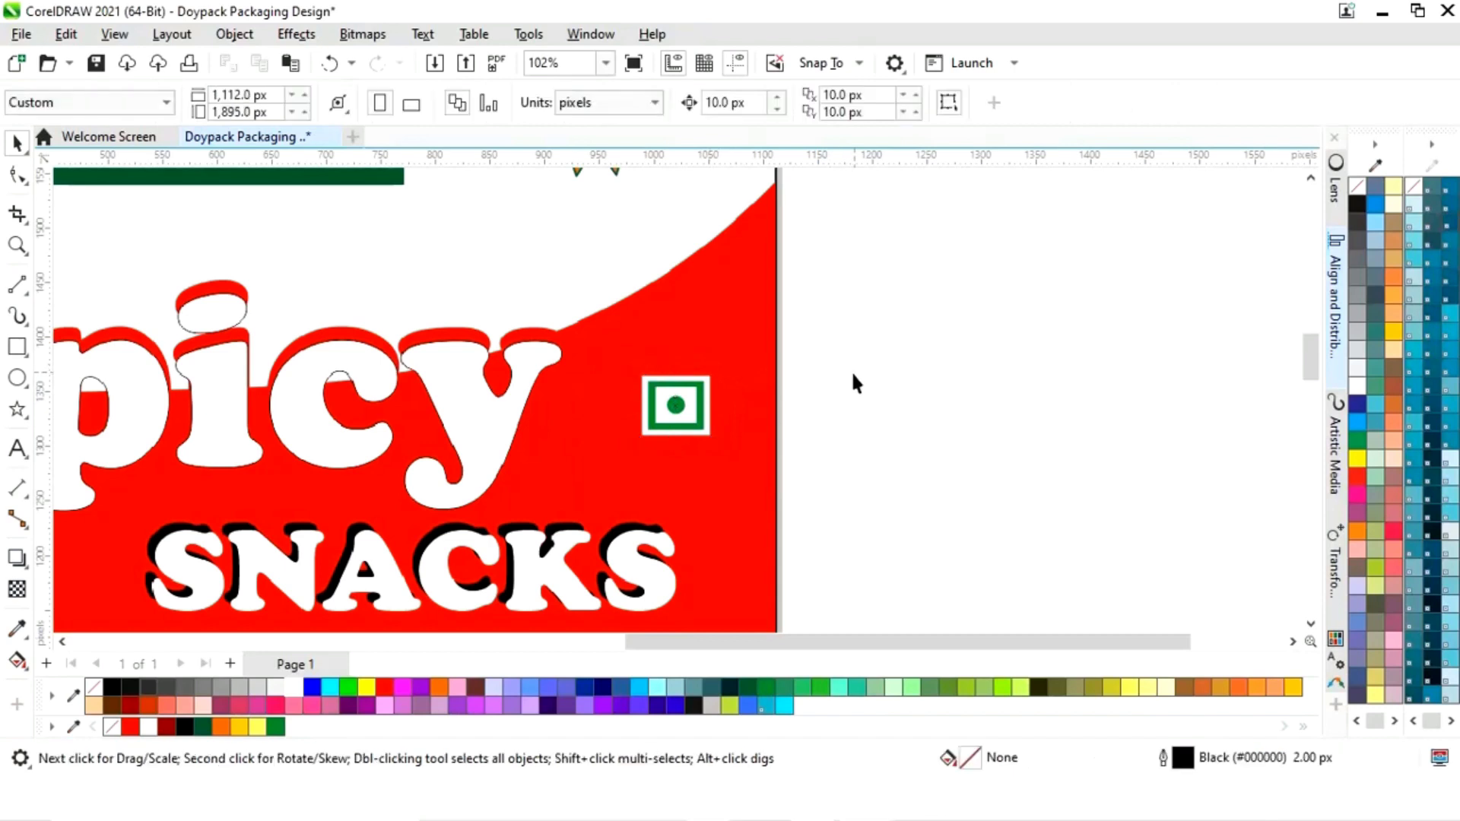
- Add a drop shadow running downward at 270° to the black curved shape beneath the green banner, with opacity 50 and feathering 15
key(shift+F4)
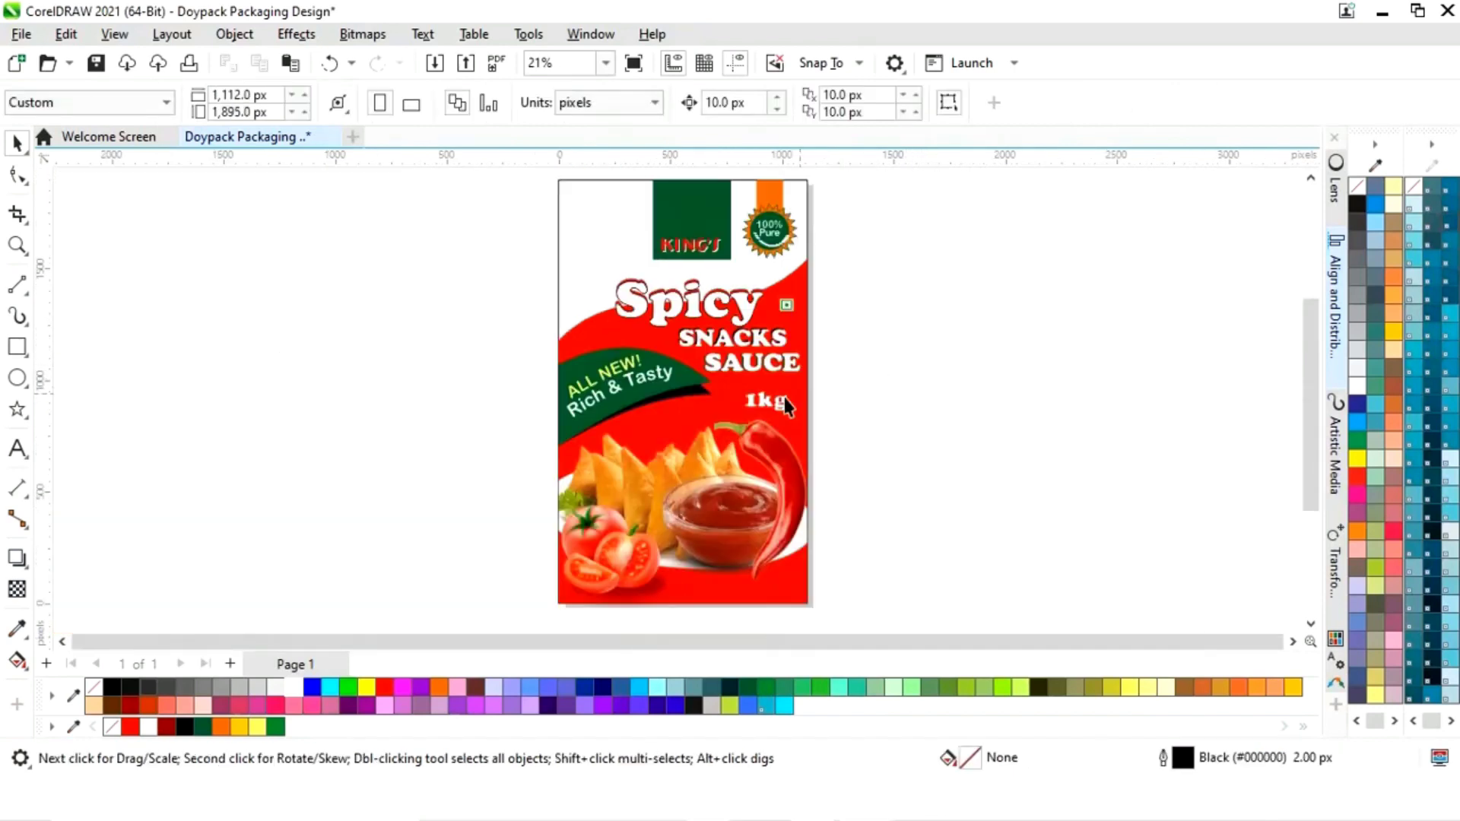
click(696, 395)
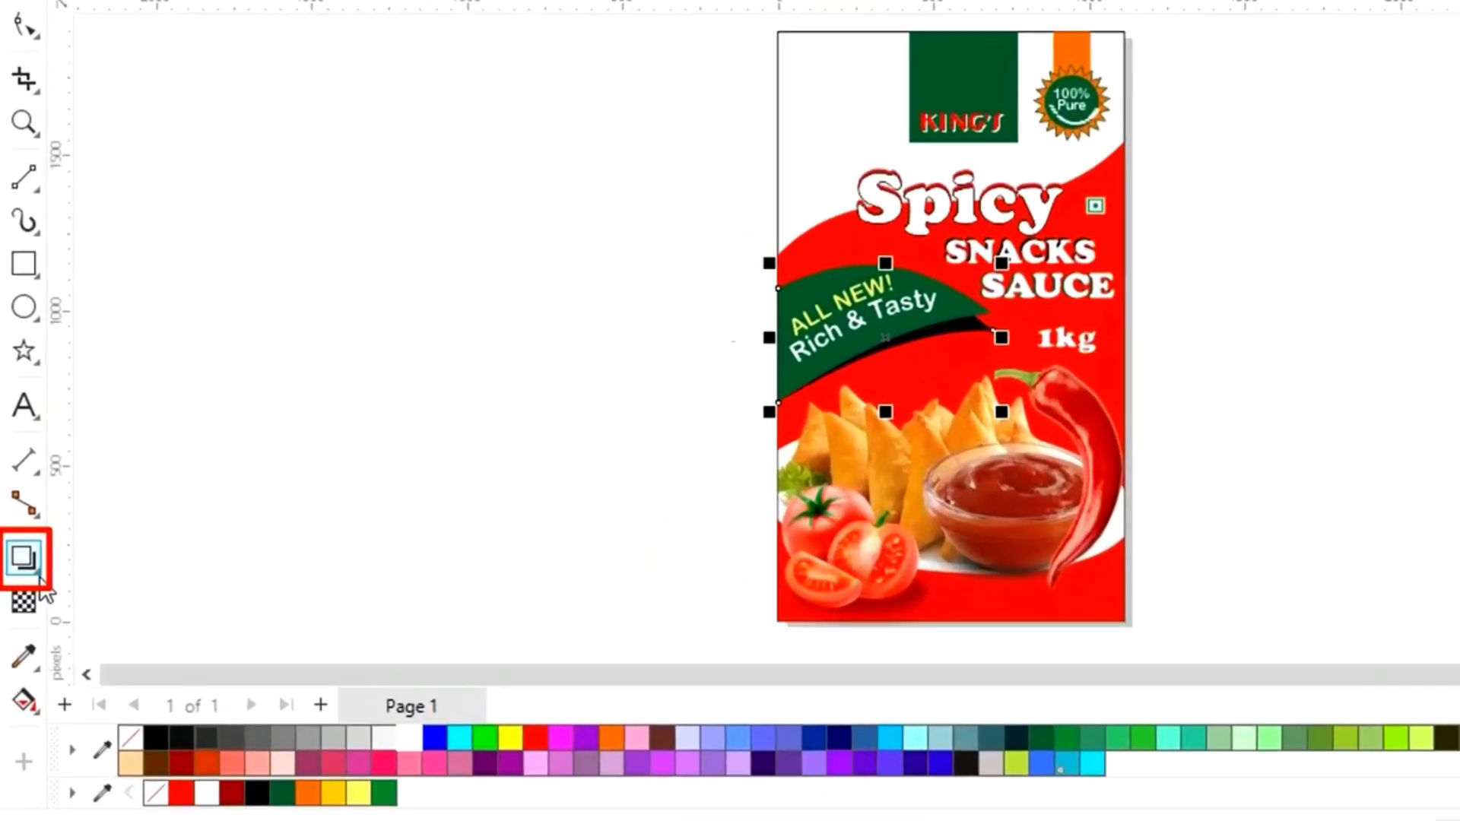
click(23, 563)
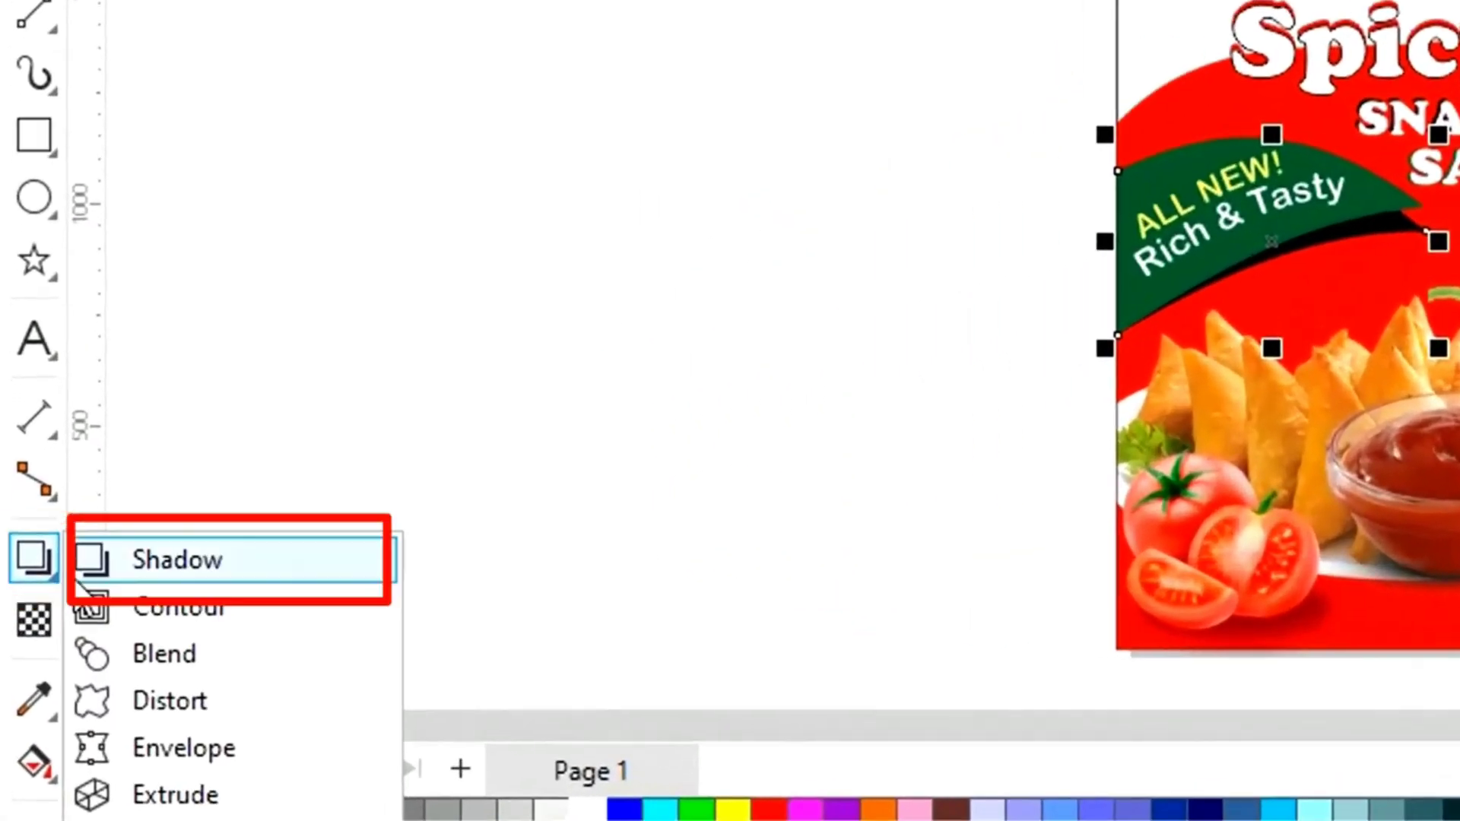
click(211, 584)
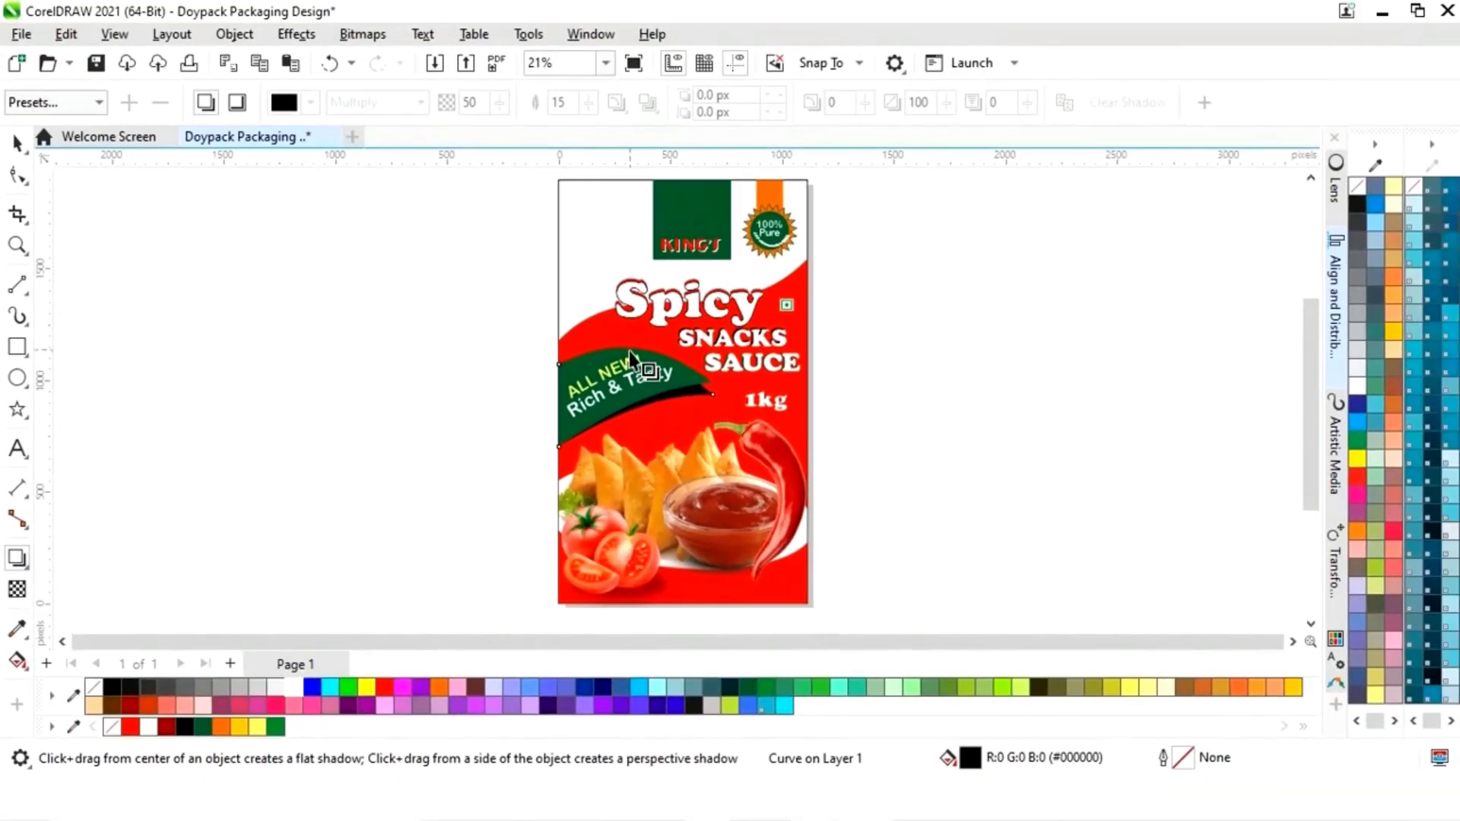
drag(628, 350, 635, 455)
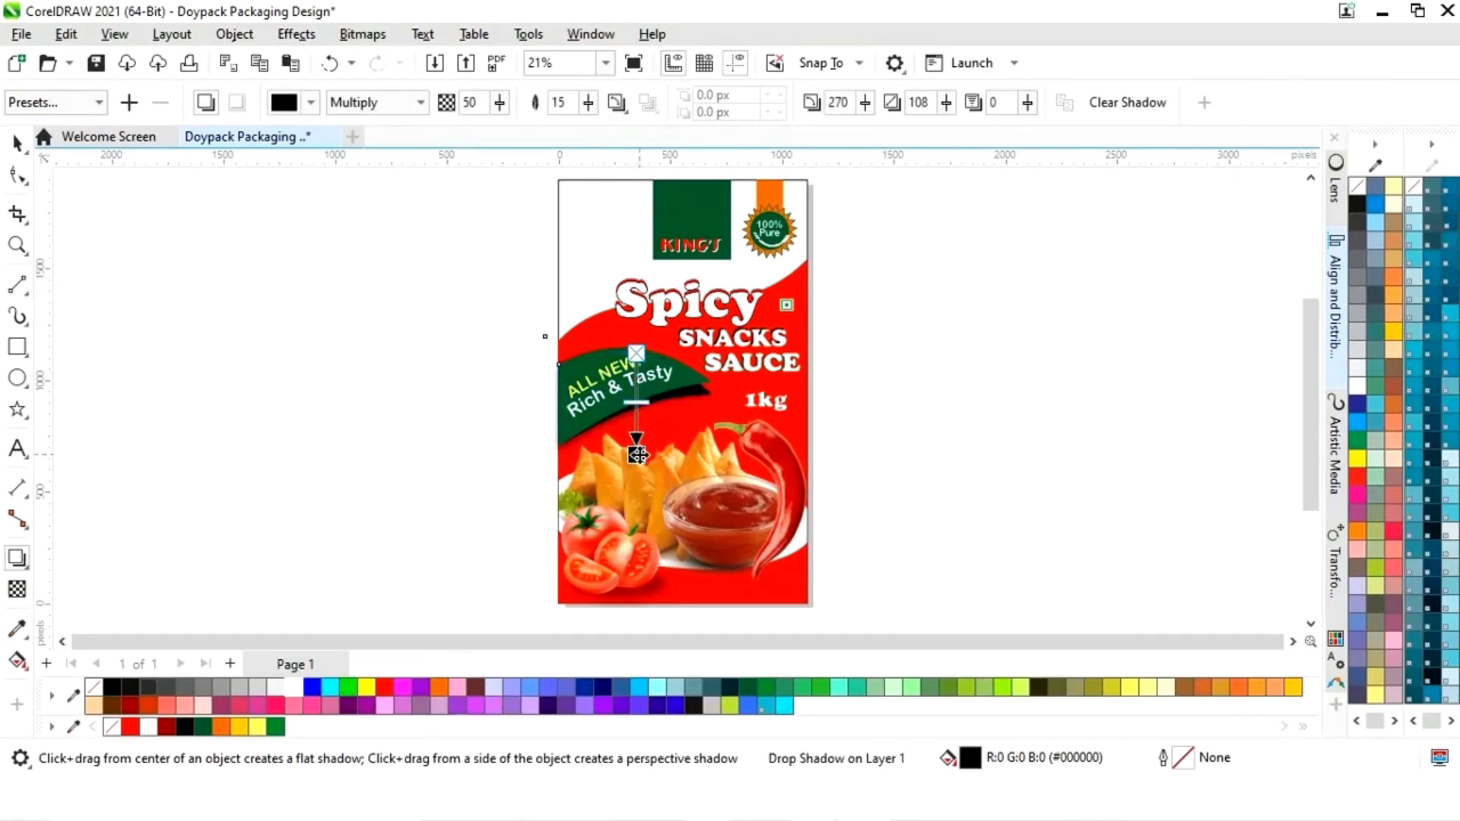